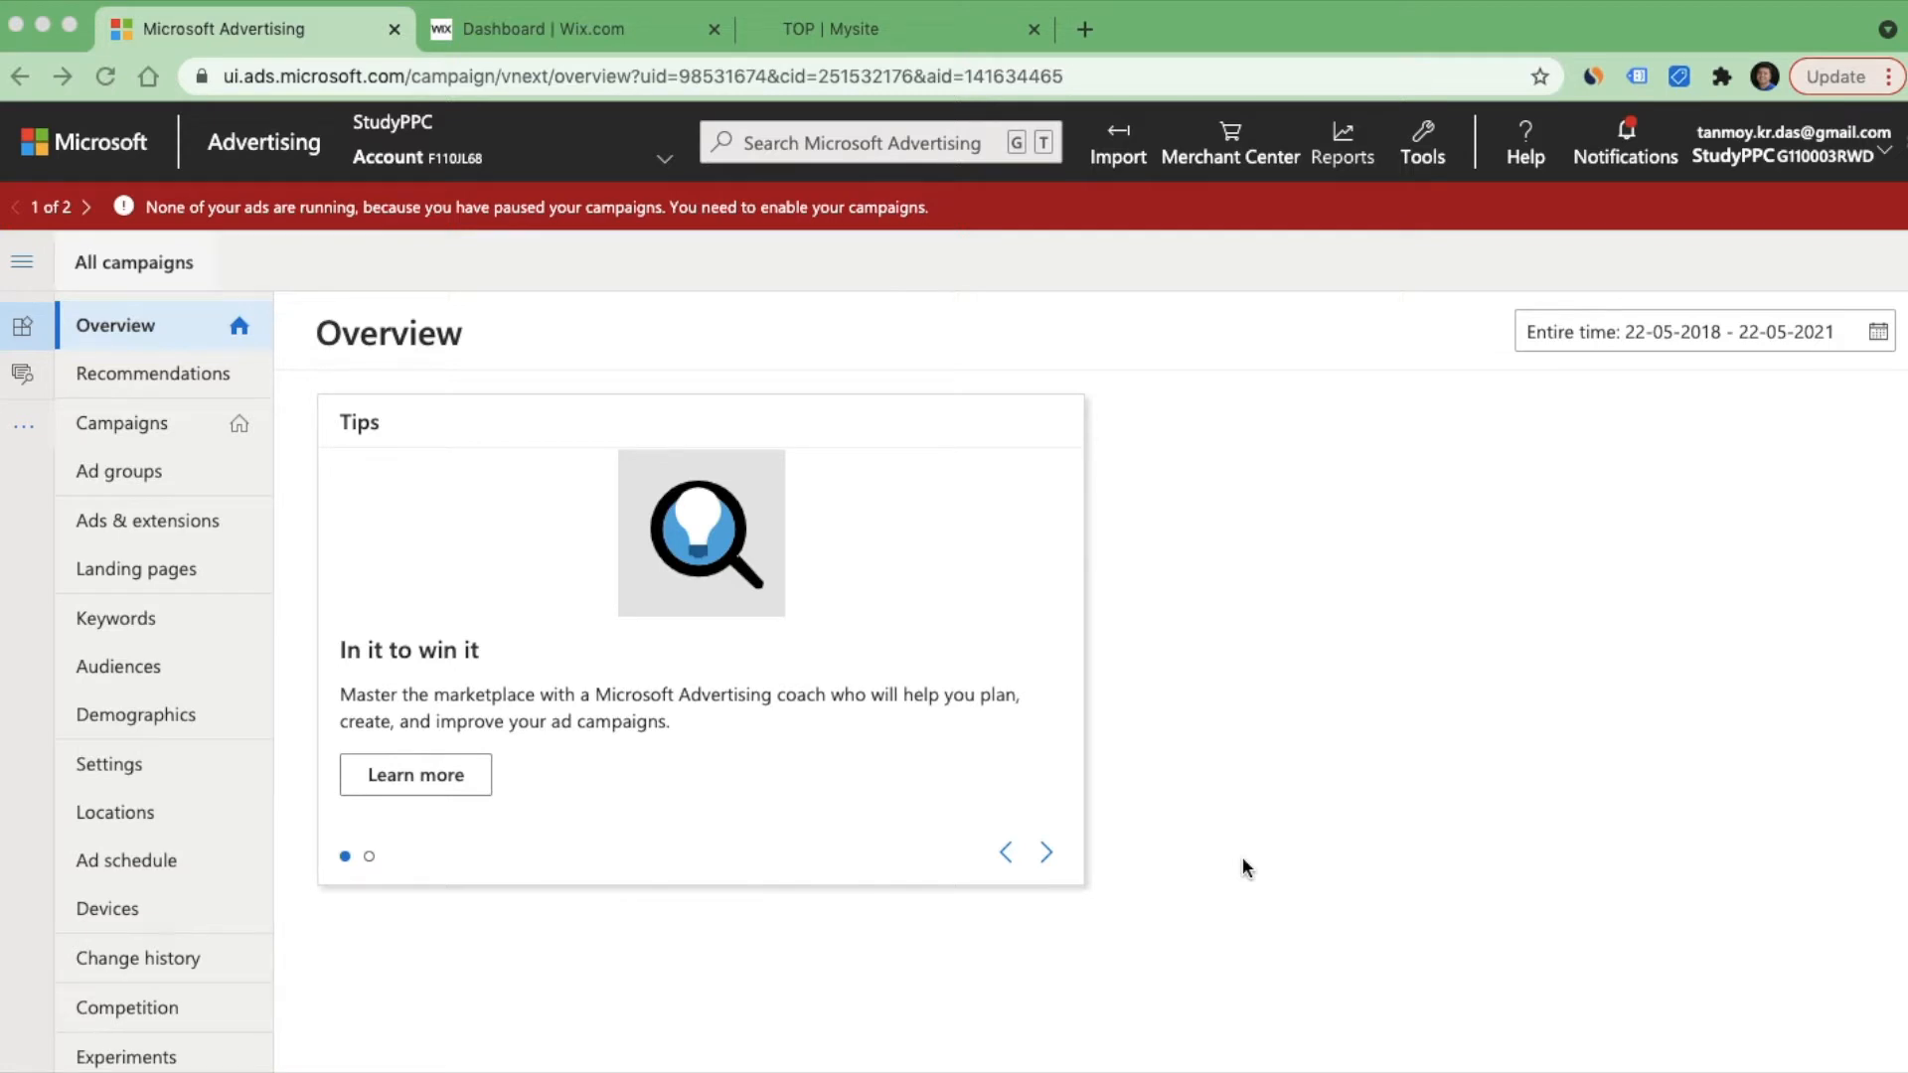
Step: Open the UET tag page and start creating an additional UET tag alongside the existing ones
left_click(1427, 151)
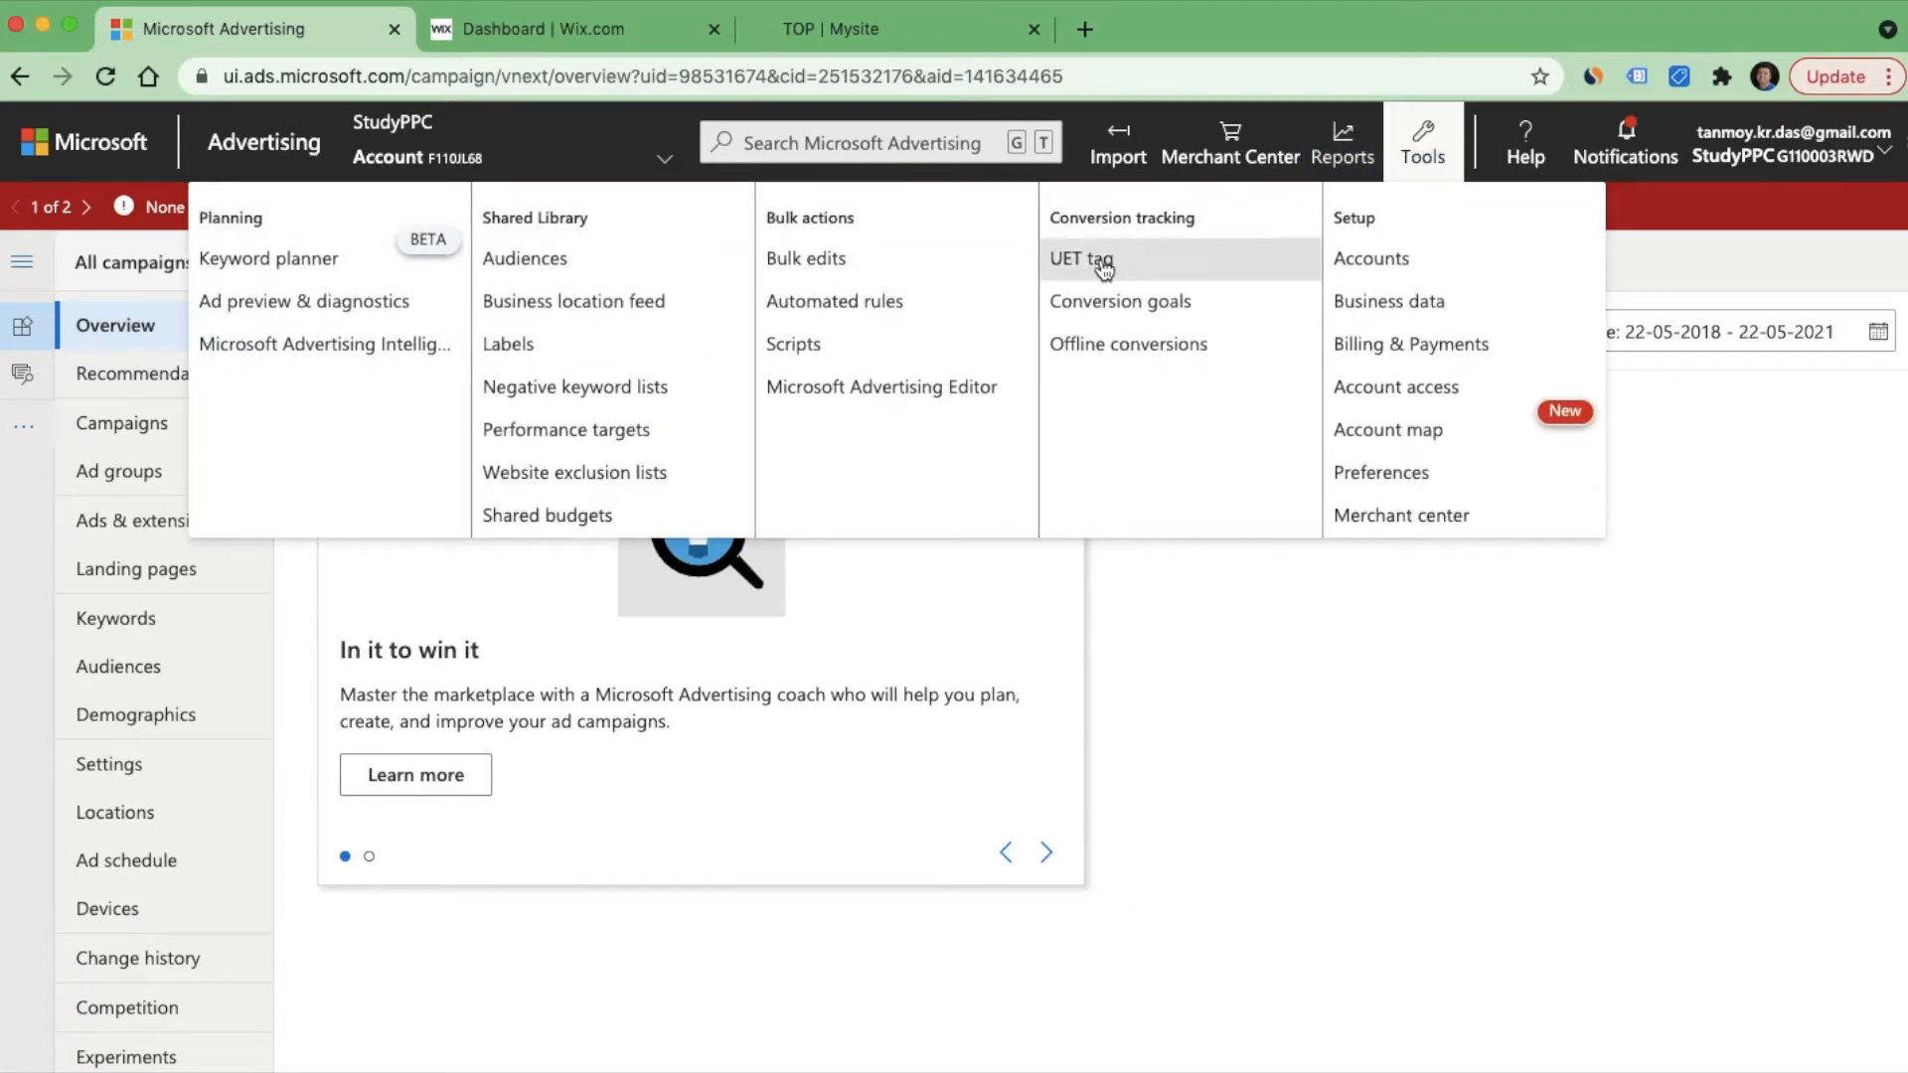
left_click(1170, 271)
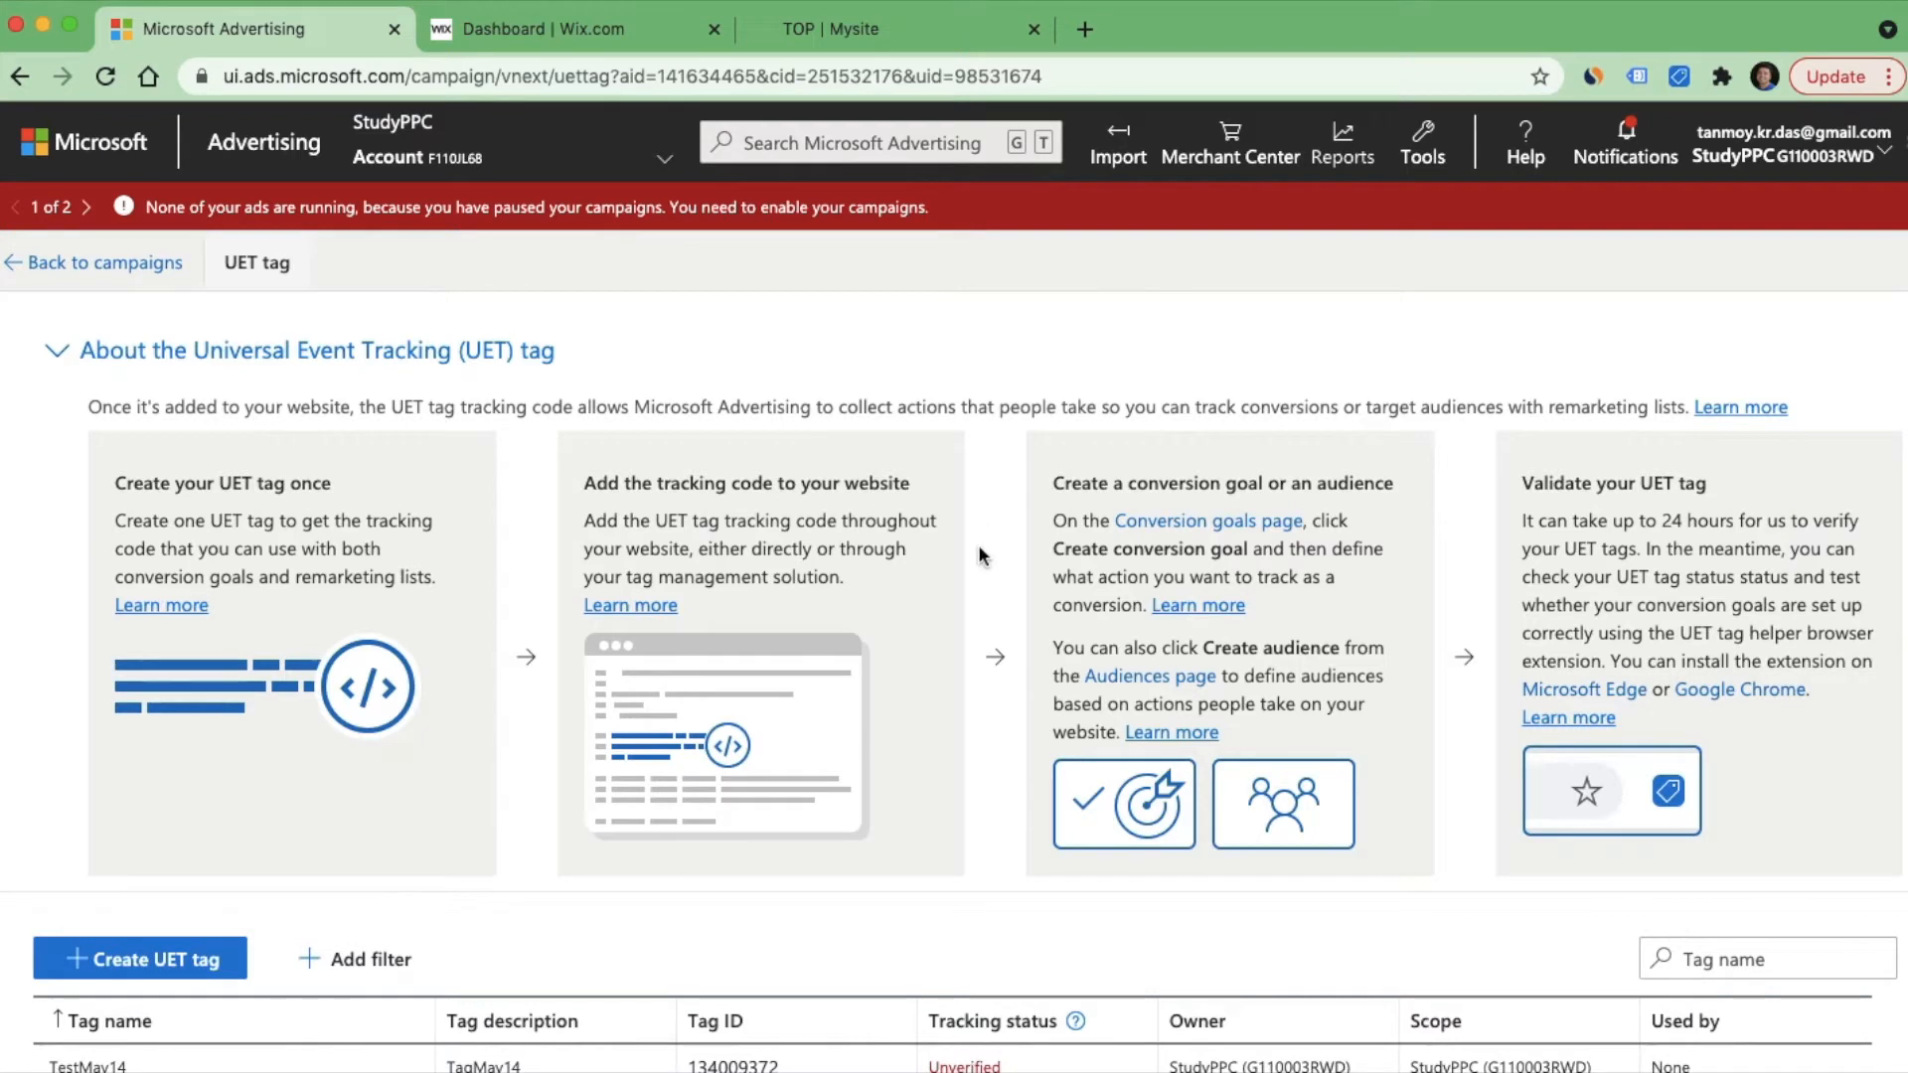
scroll(989, 810, "down", 1)
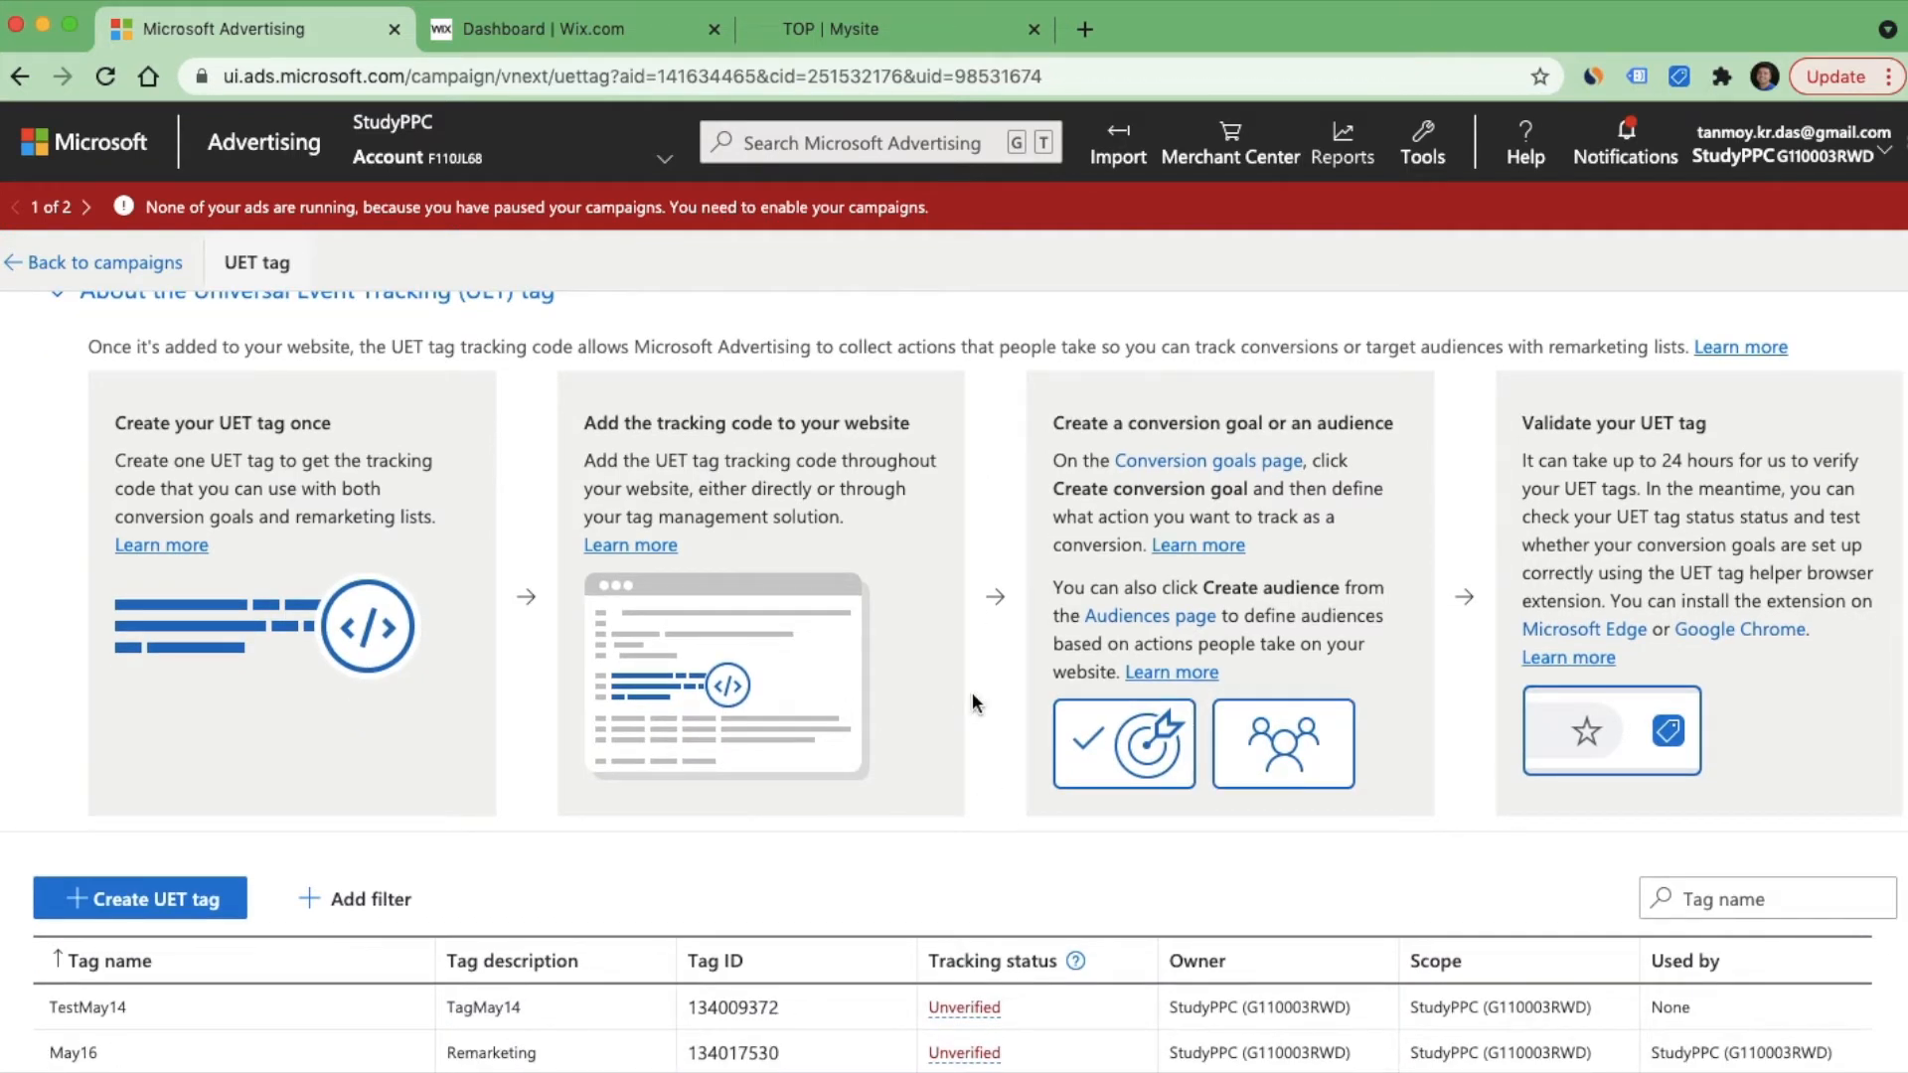
scroll(974, 701, "down", 2)
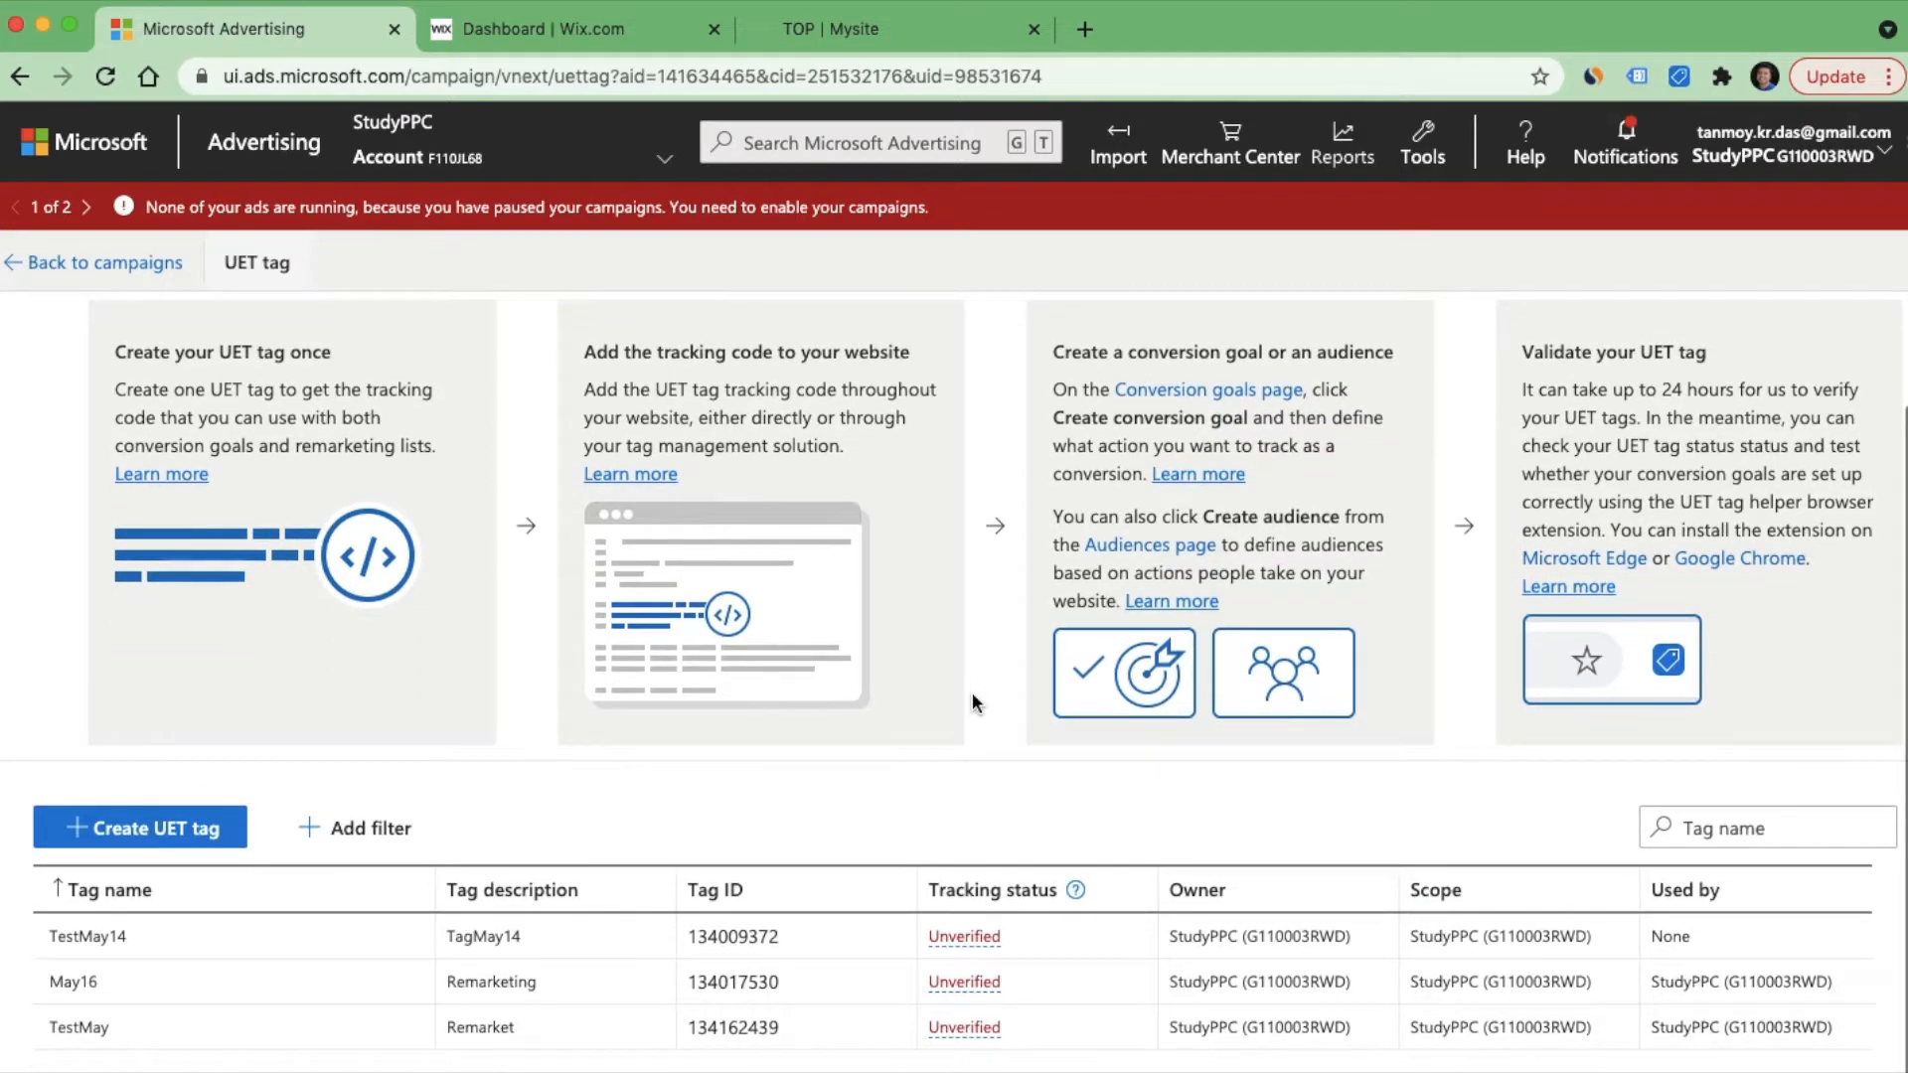
left_click(167, 811)
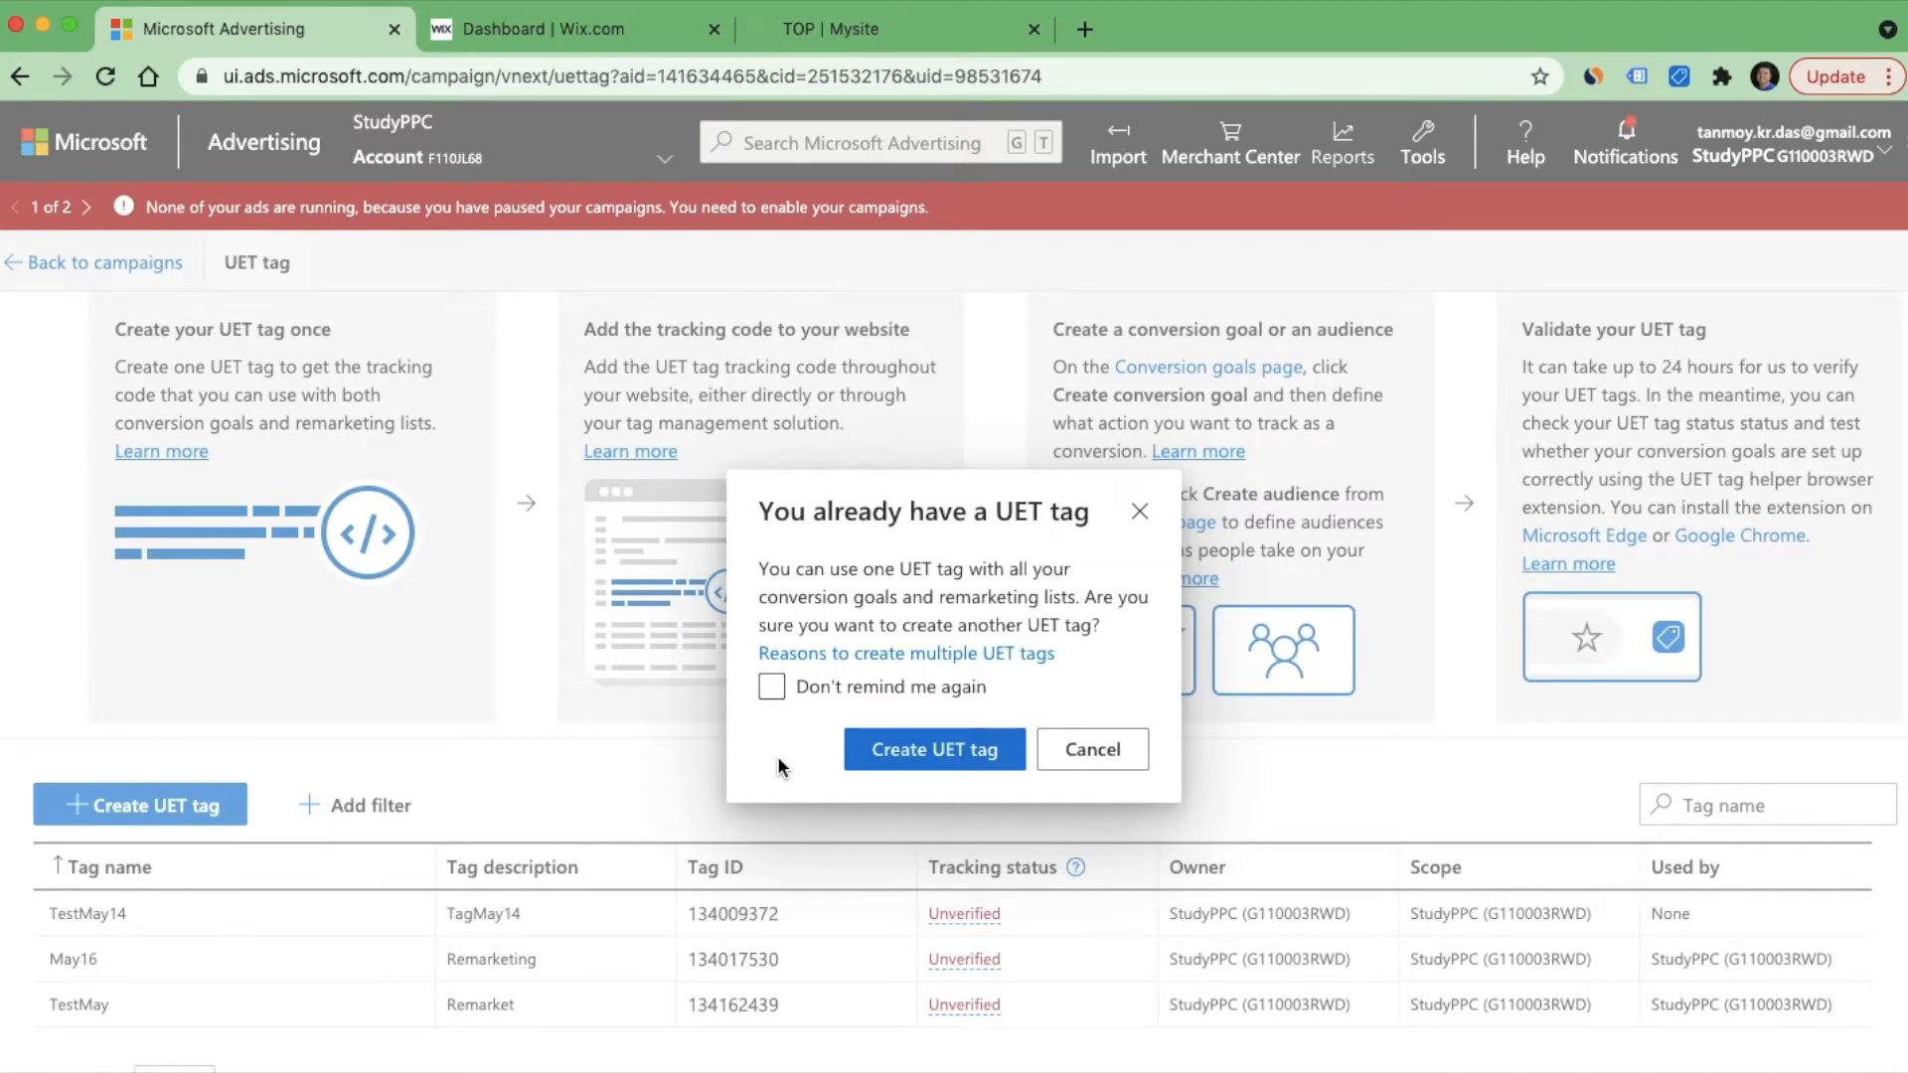
left_click(934, 748)
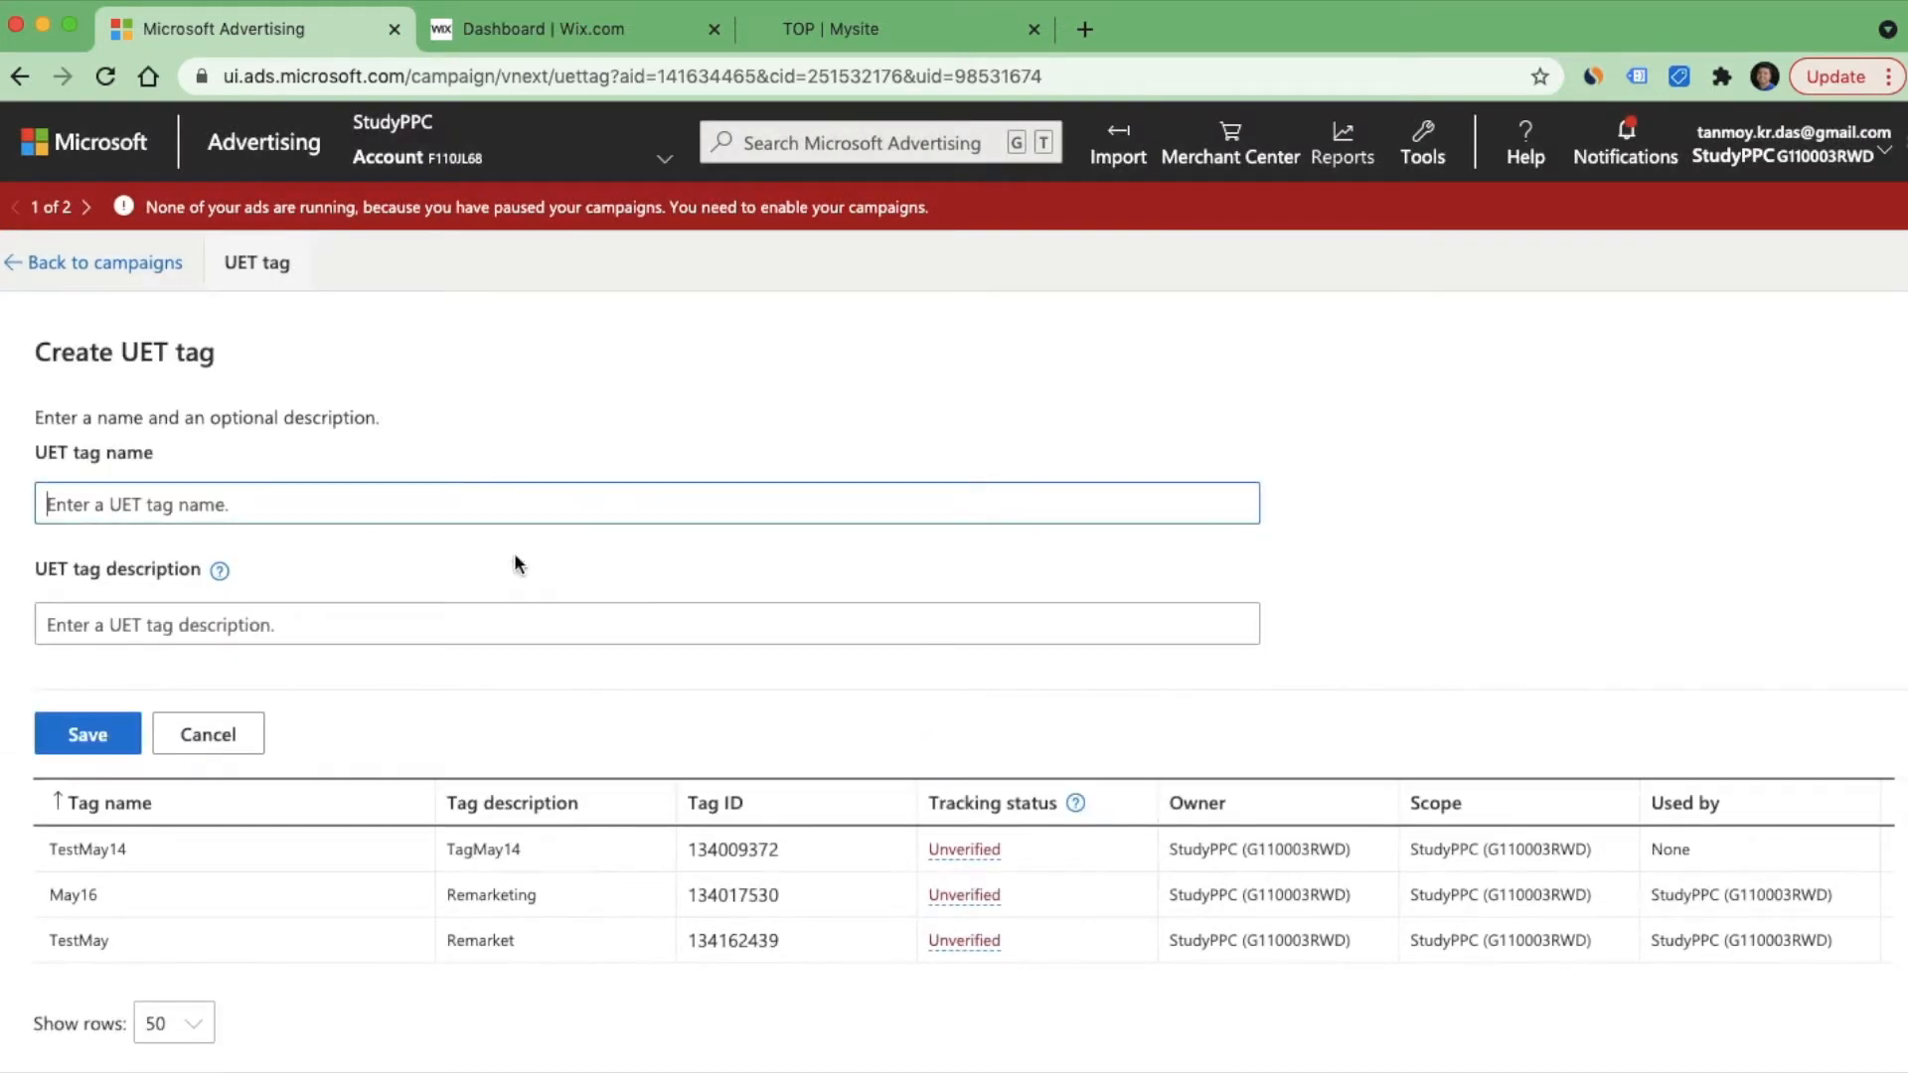
Step: Name the UET tag RemarketMay21, give it the description Remarketing, and save it
type("Rema")
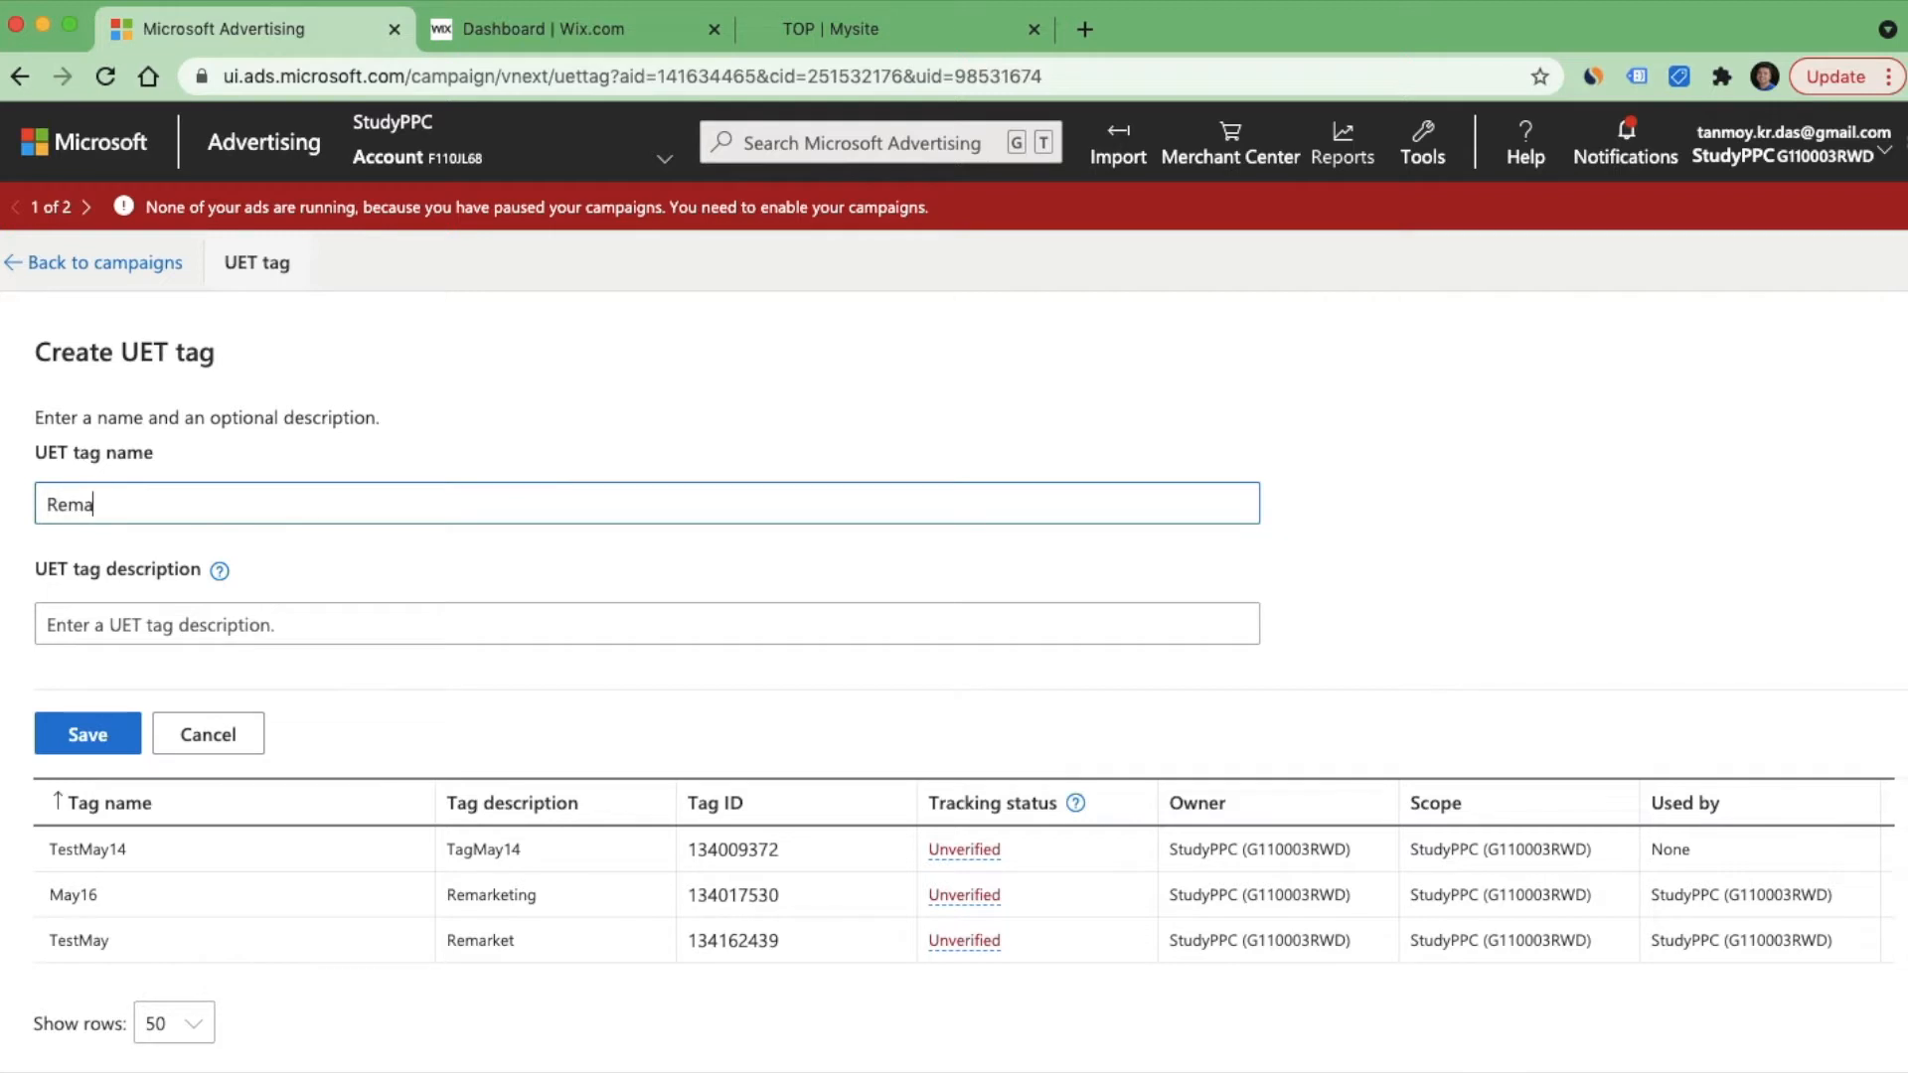
type("rketMay21")
left_click(217, 622)
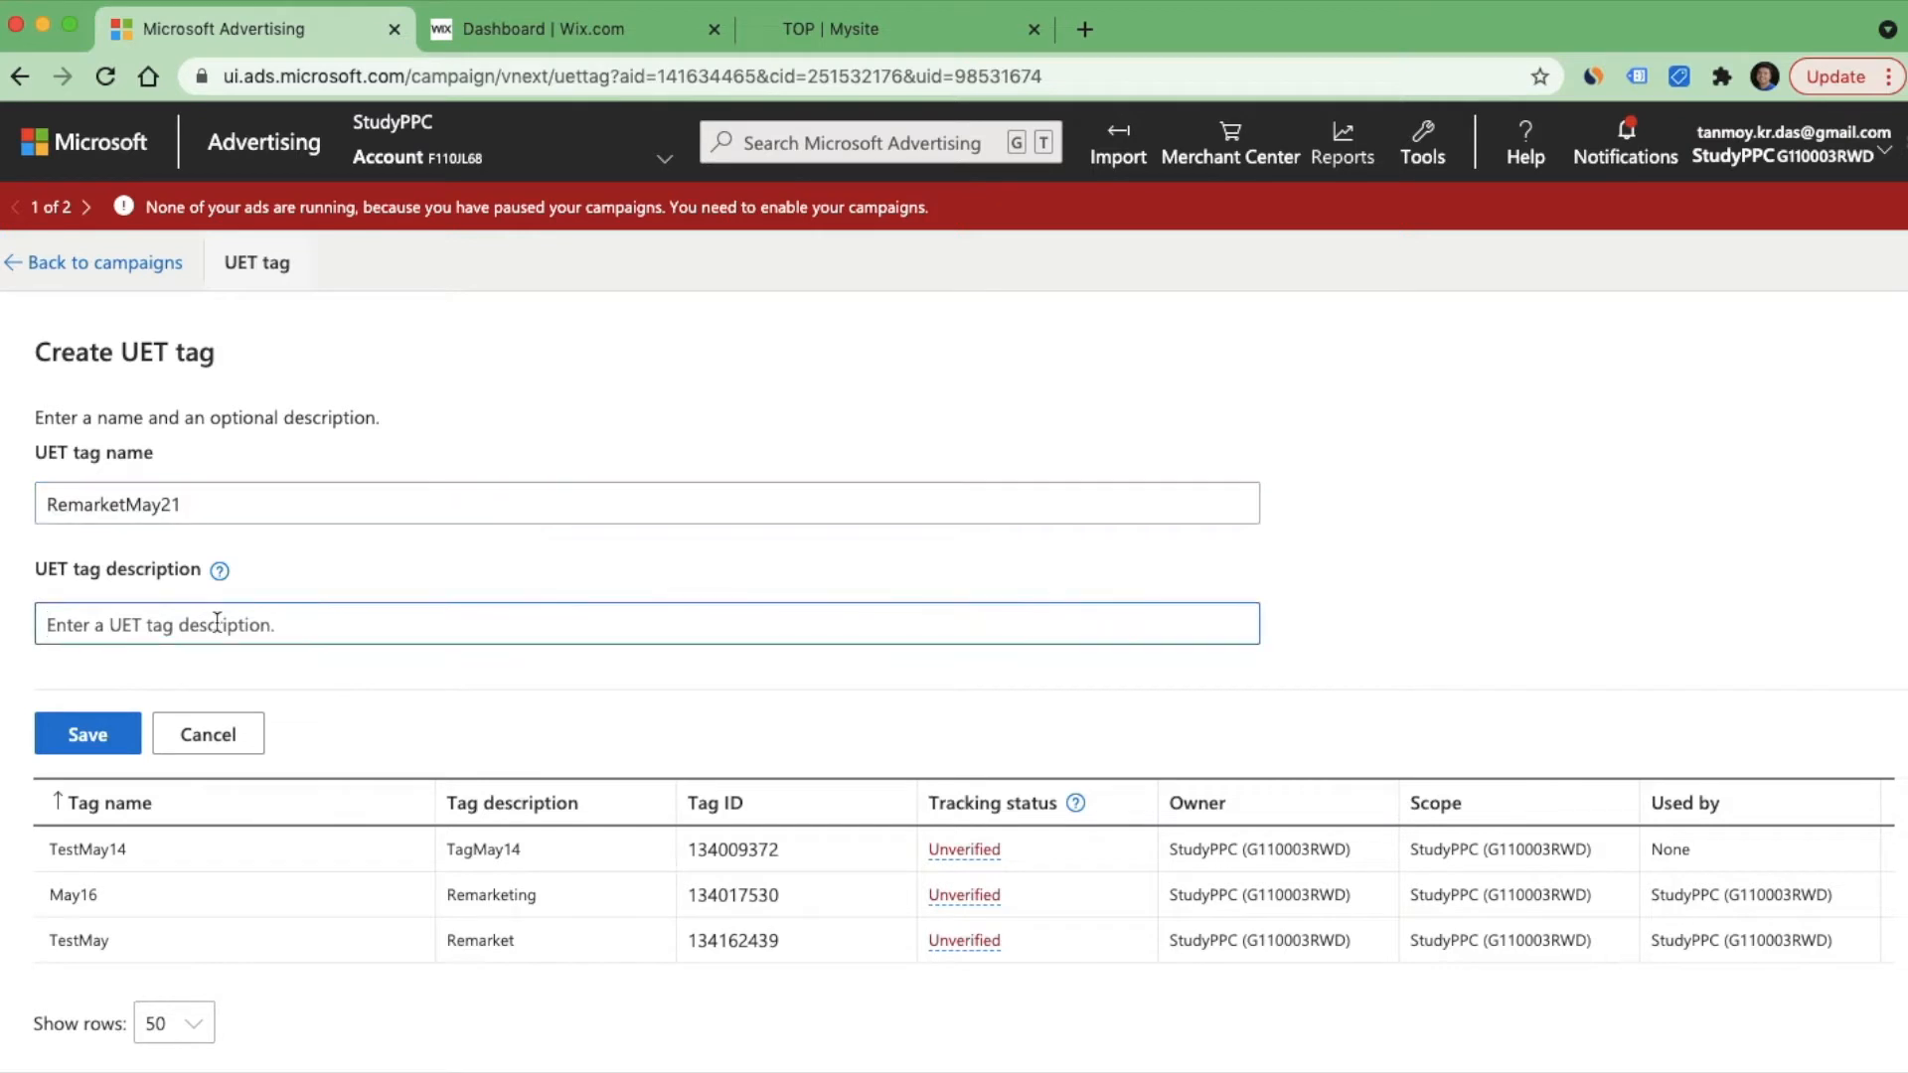
type("Remakre")
key("BackSpace")
key("BackSpace")
key("BackSpace")
type("rketing")
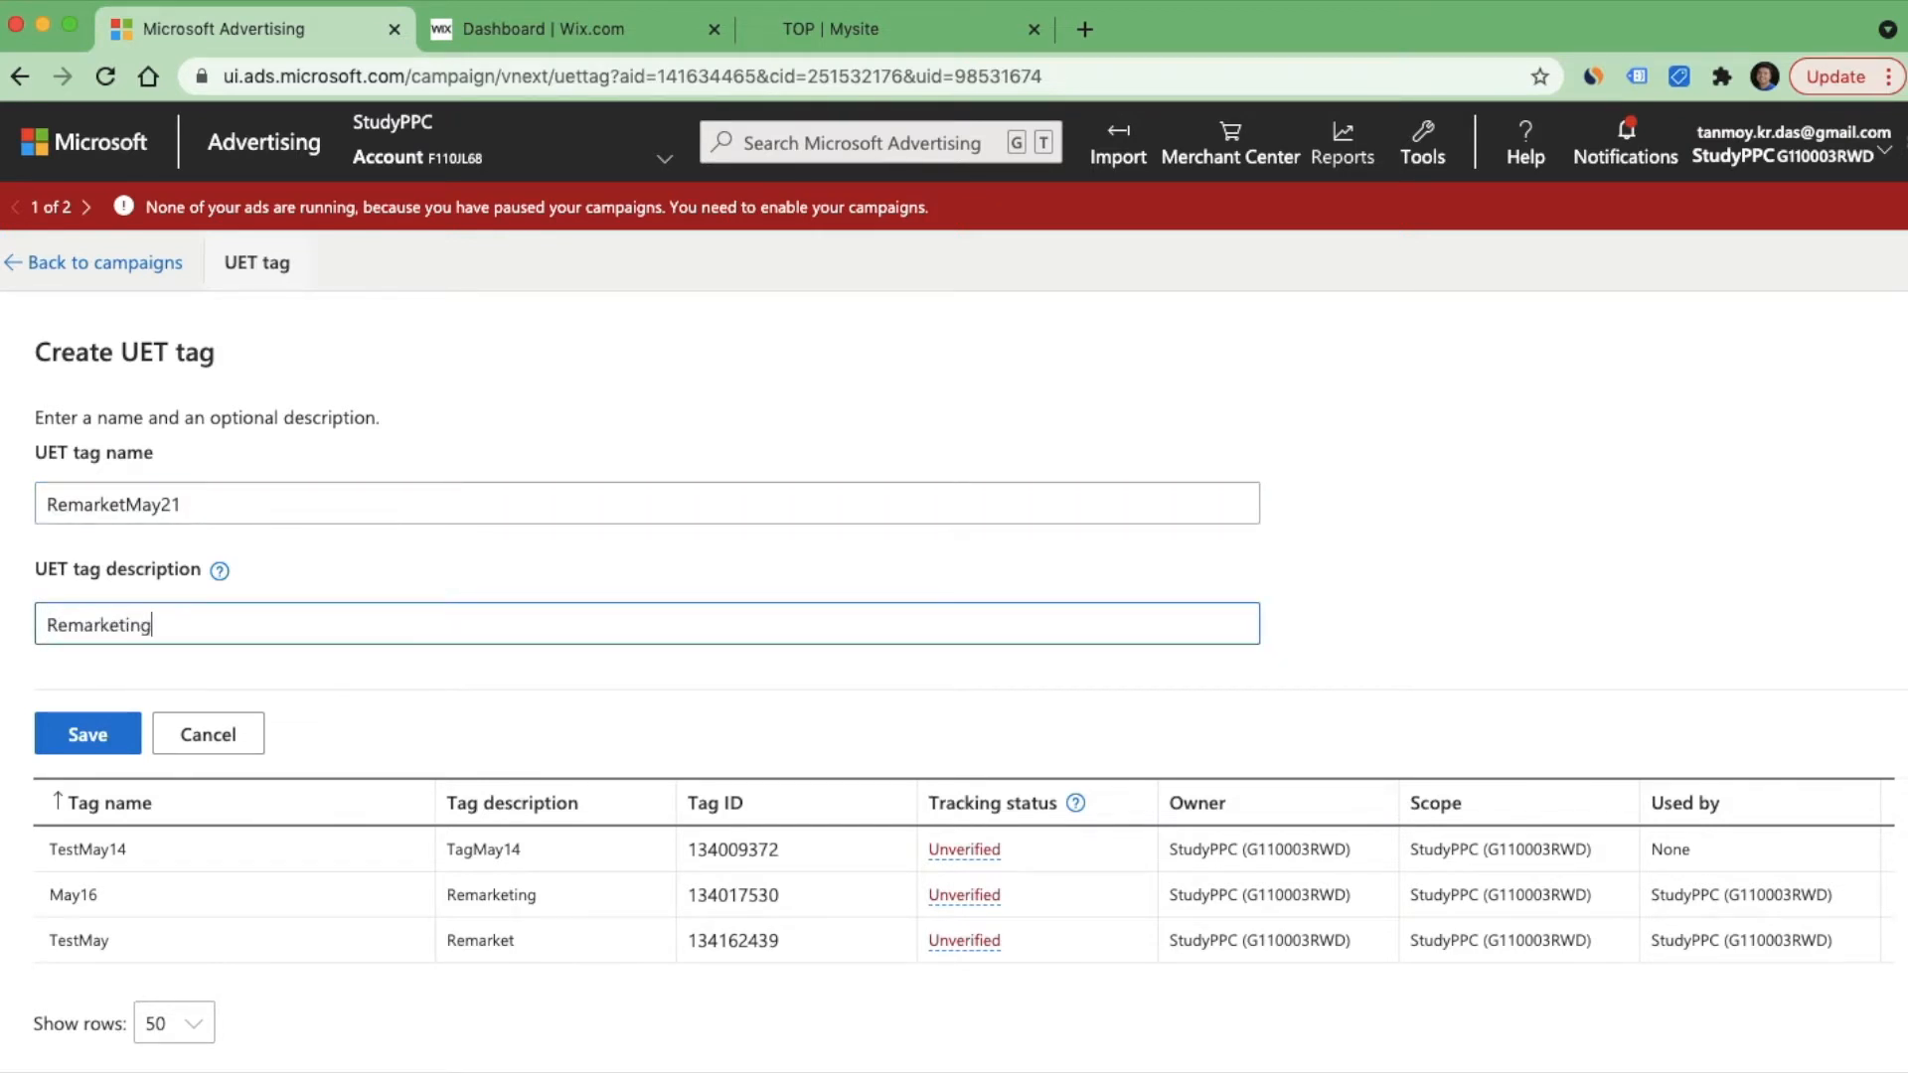
left_click(99, 733)
Step: Copy the RemarketMay21 tracking code, switch to the Wix dashboard and open the site's Custom Code settings
triple_click(534, 636)
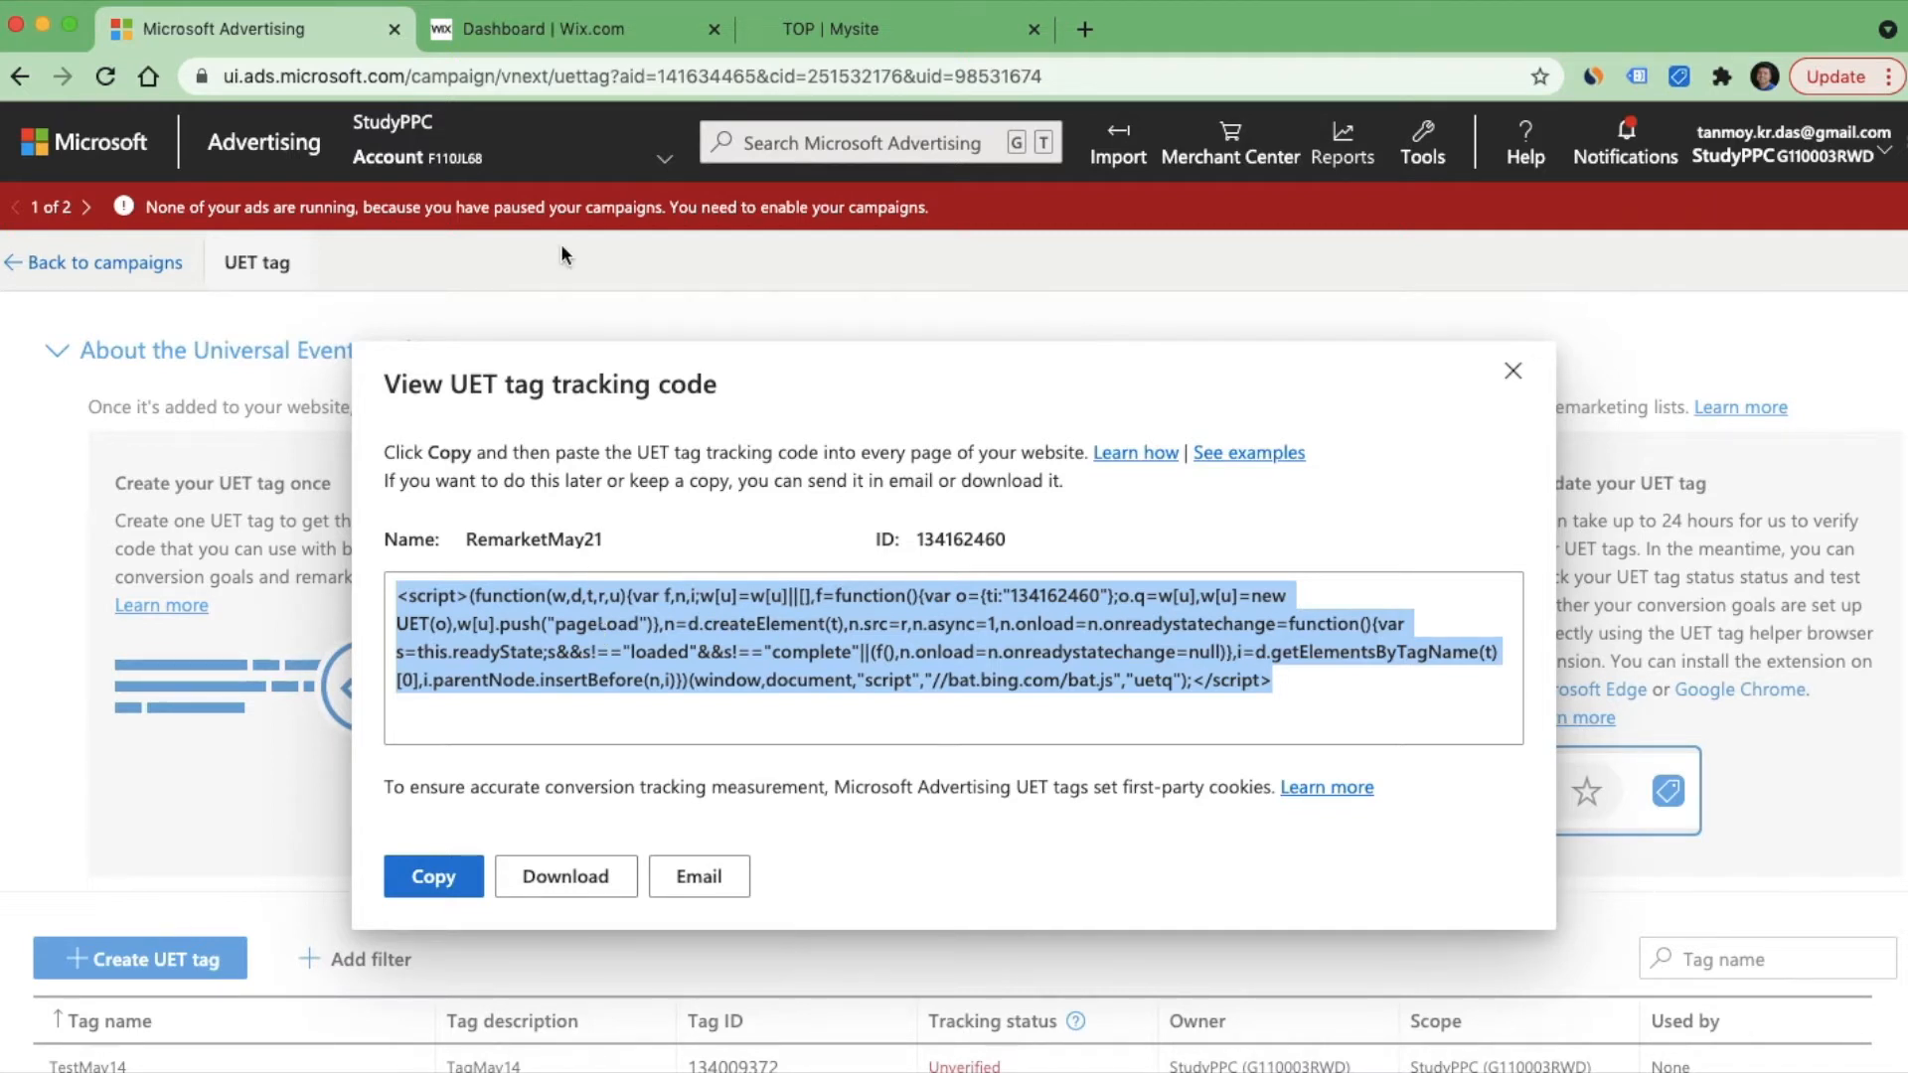
left_click(613, 40)
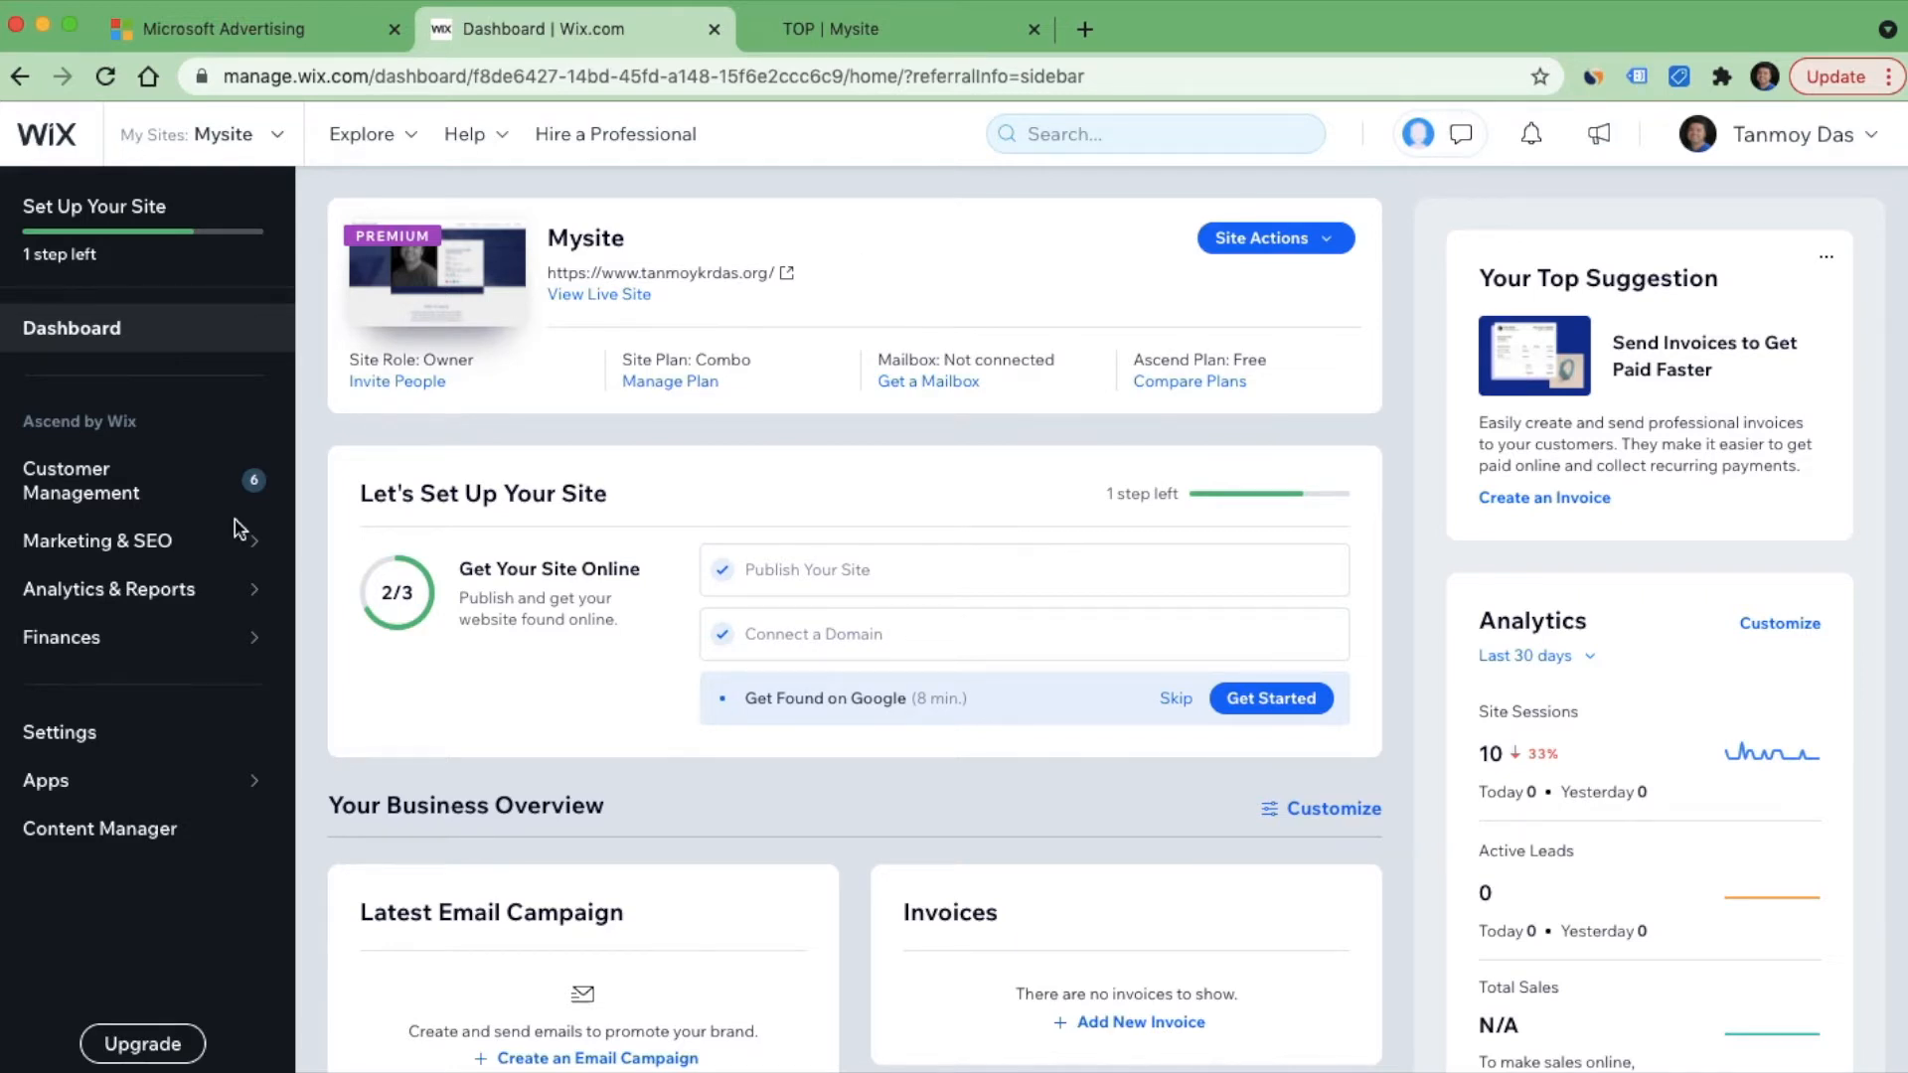
left_click(129, 741)
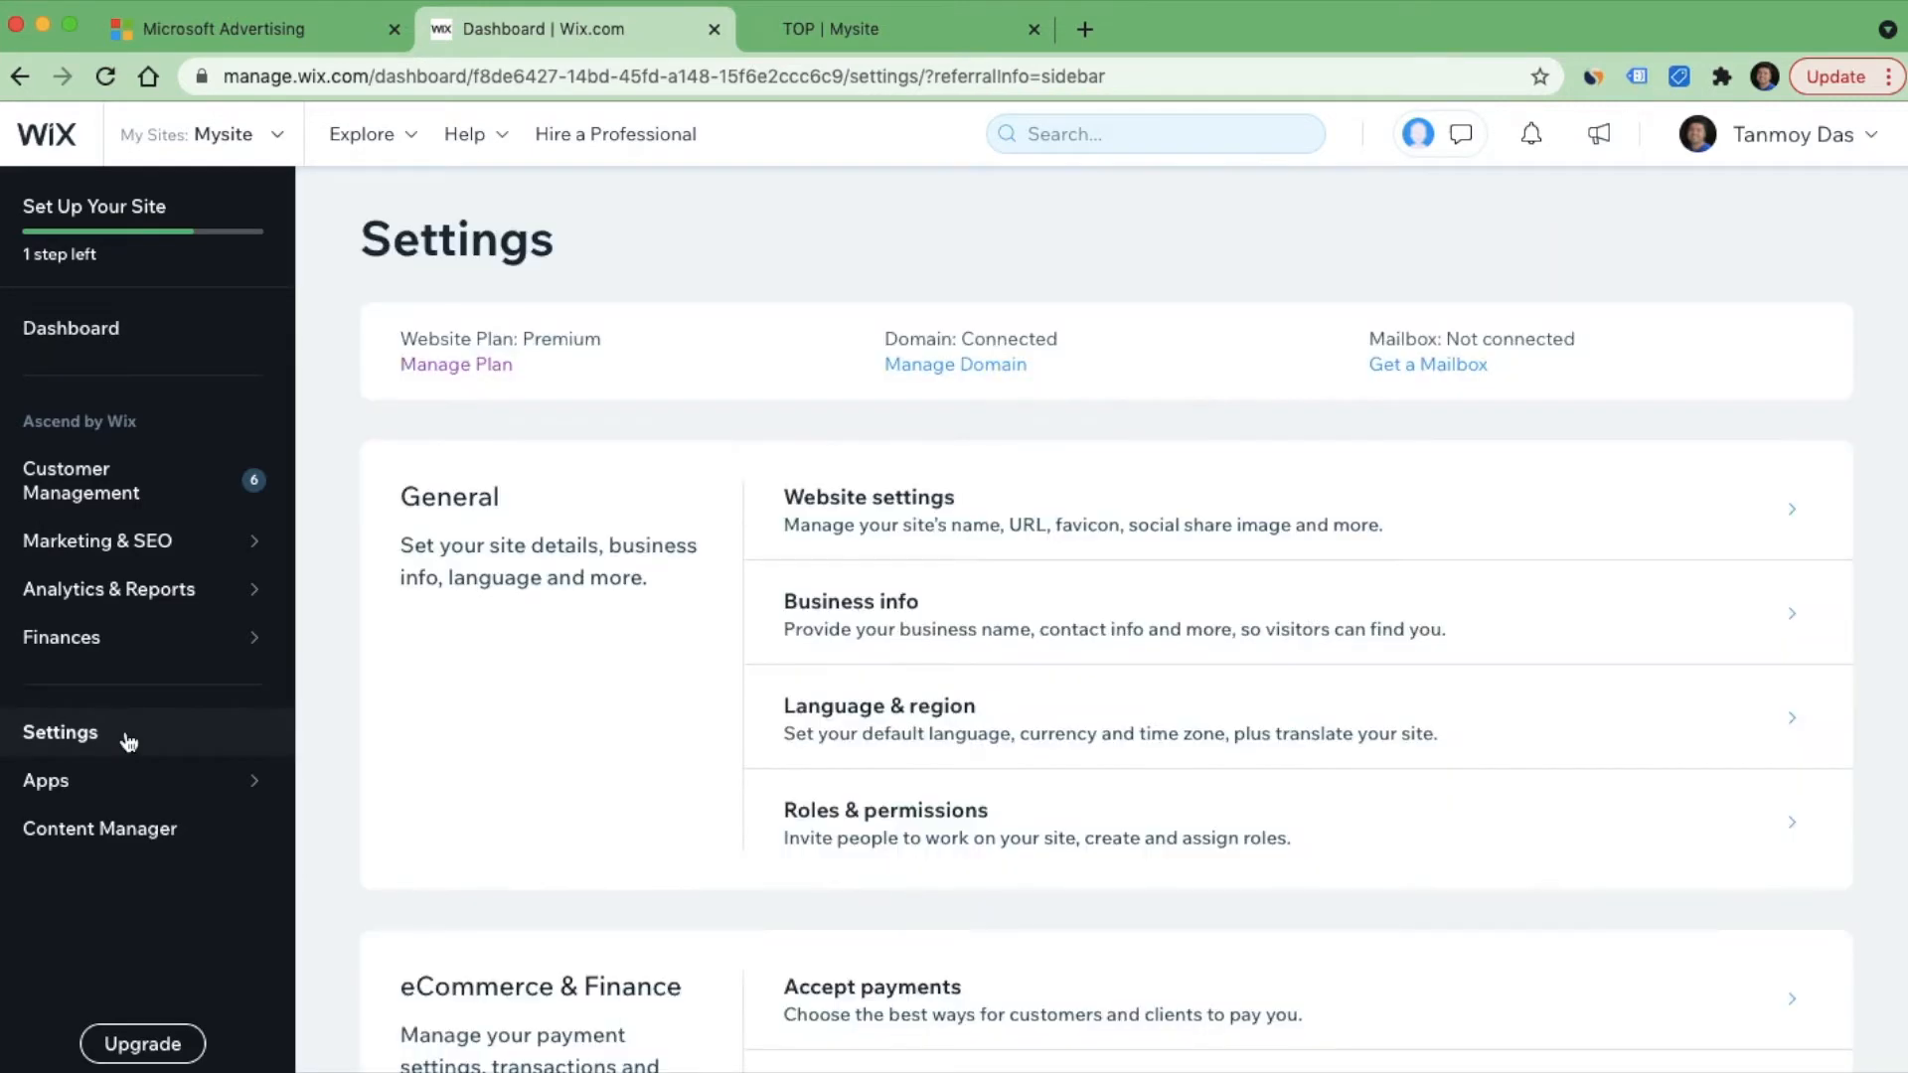
scroll(524, 790, "down", 10)
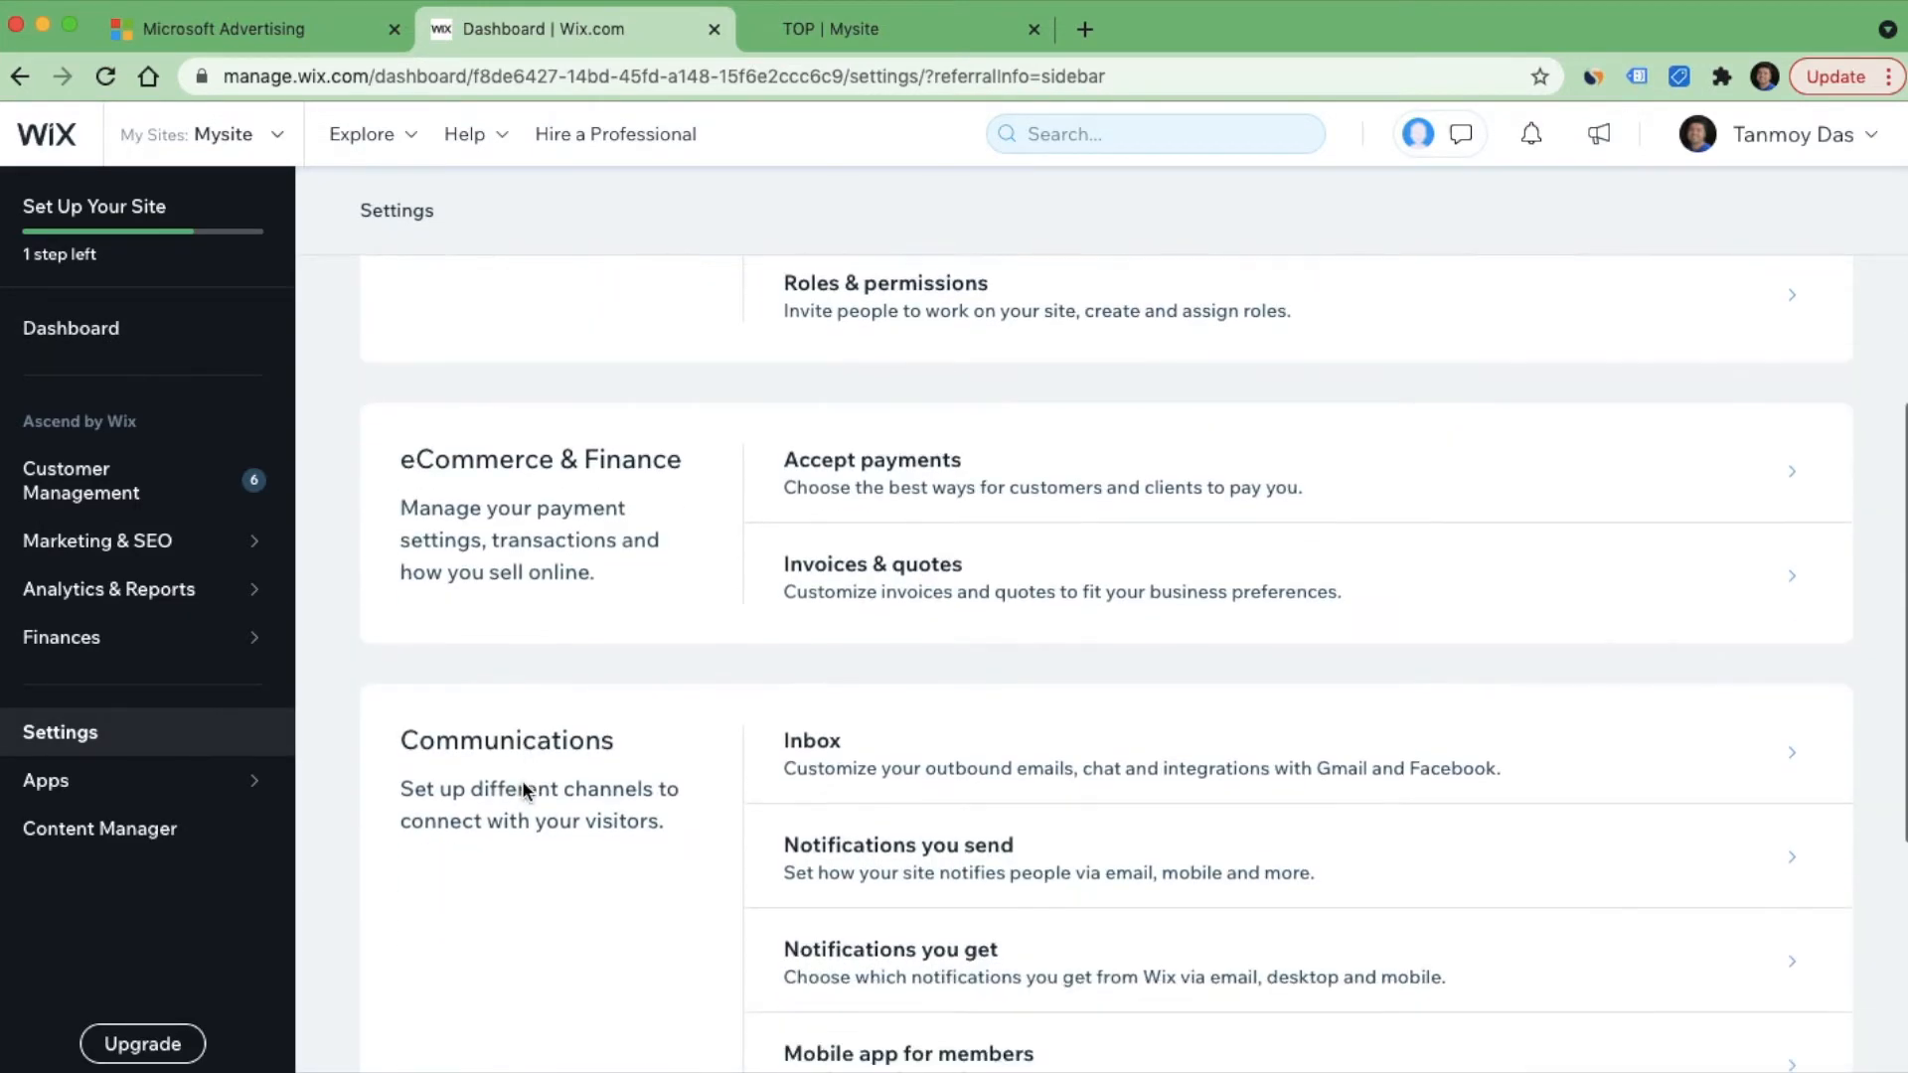
scroll(522, 779, "down", 3)
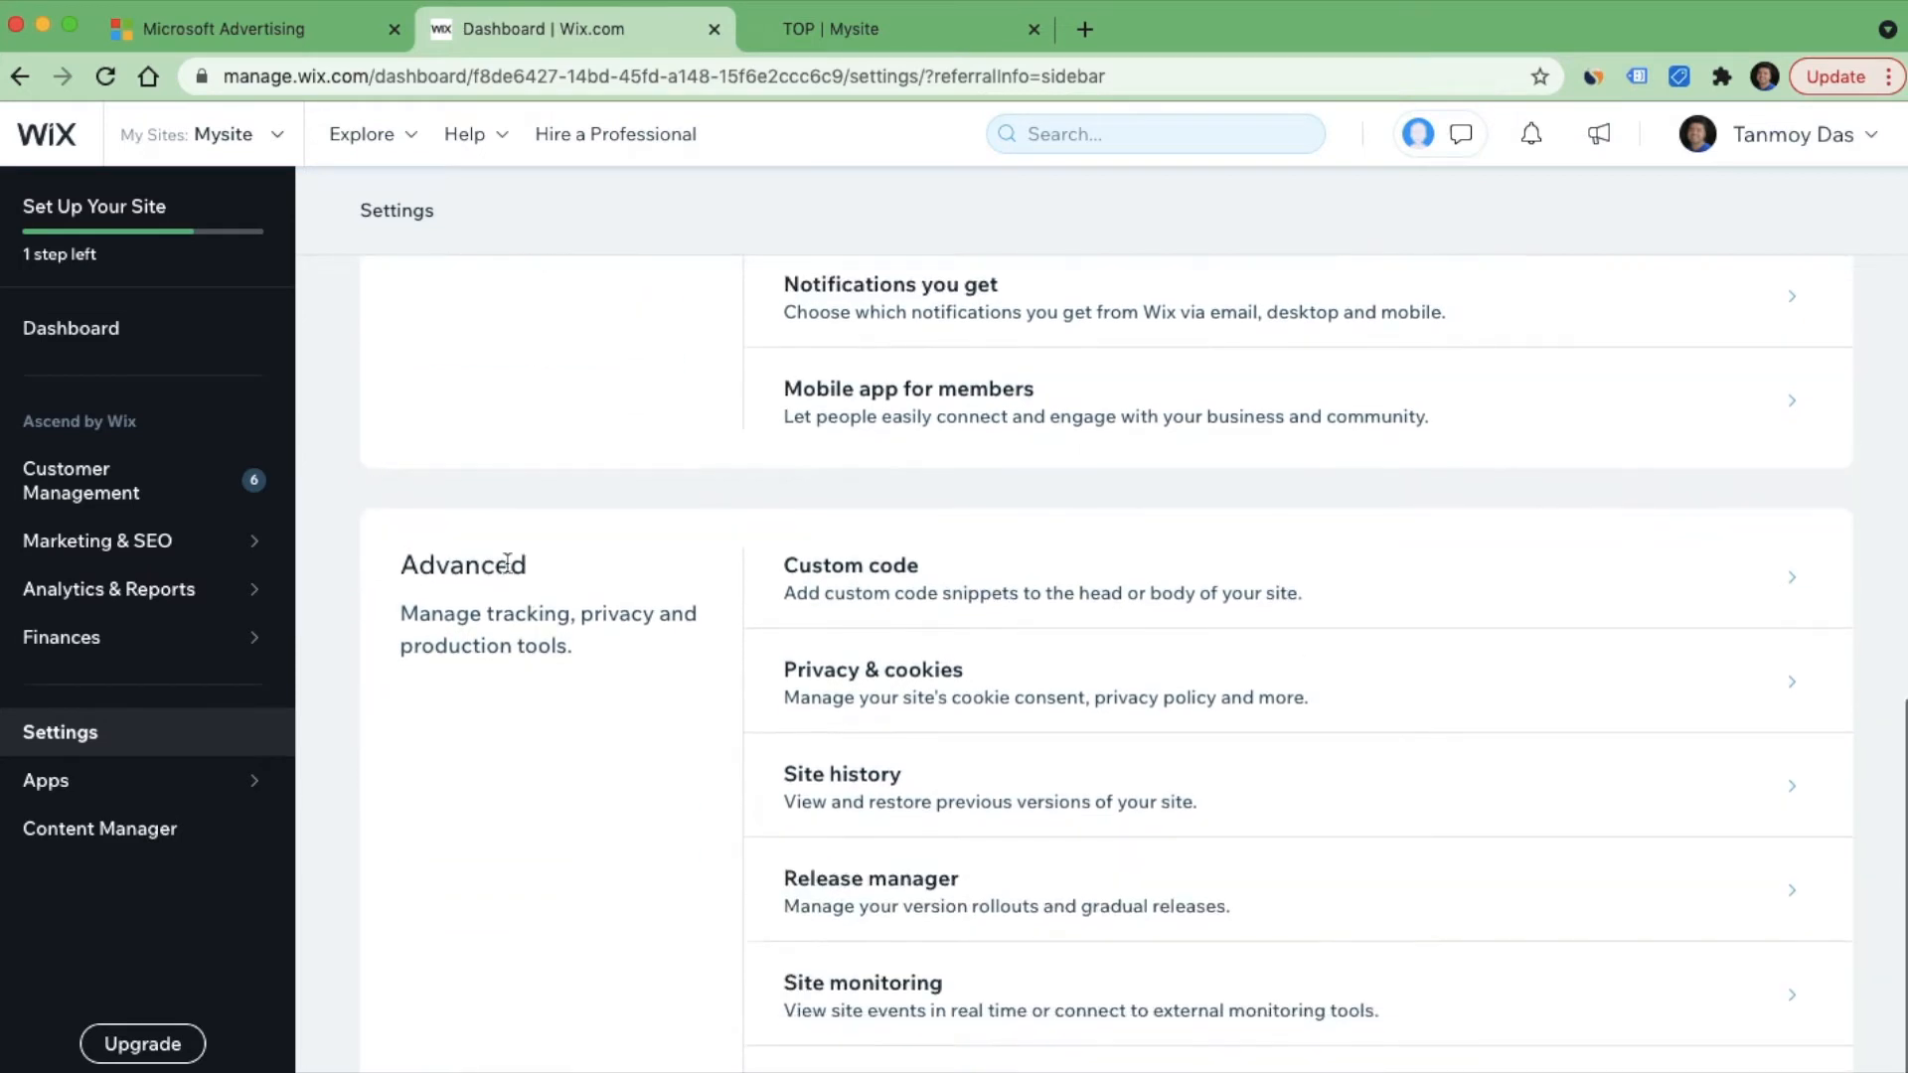
double_click(478, 572)
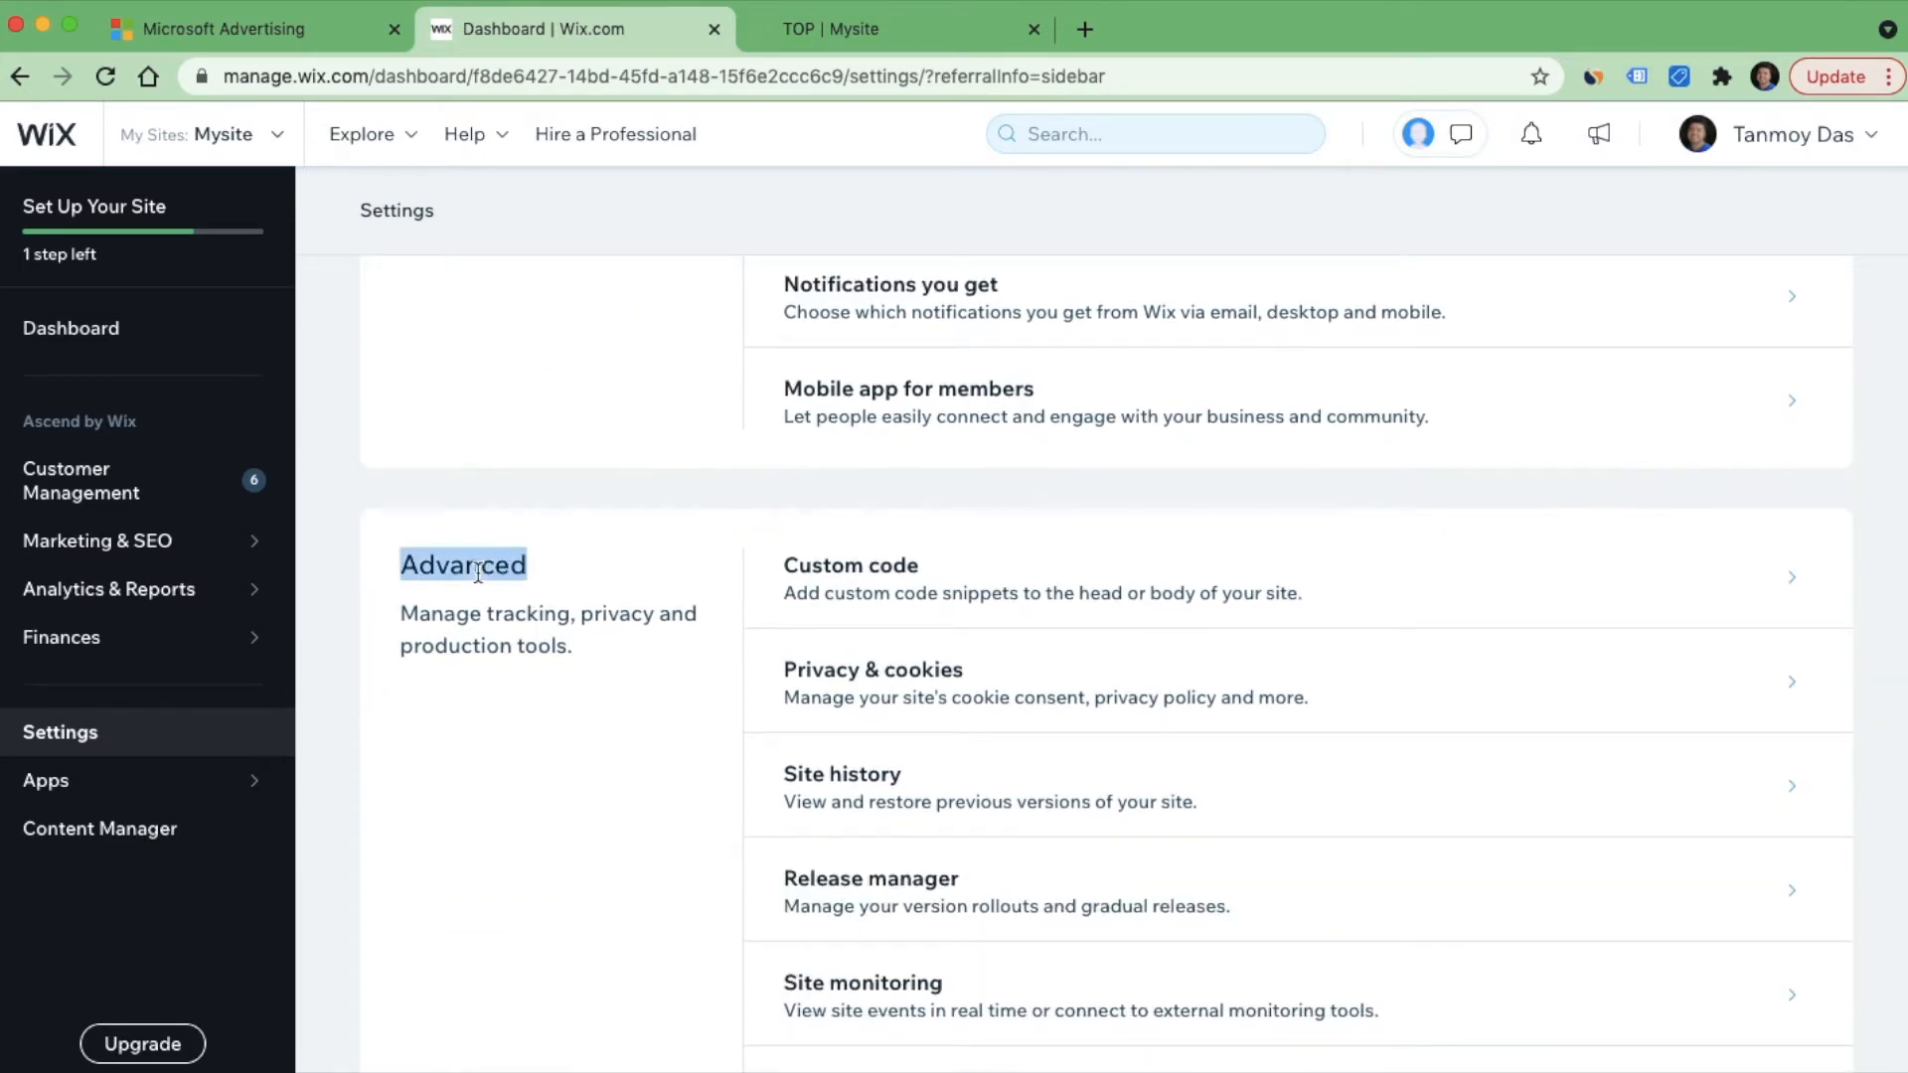
left_click(916, 596)
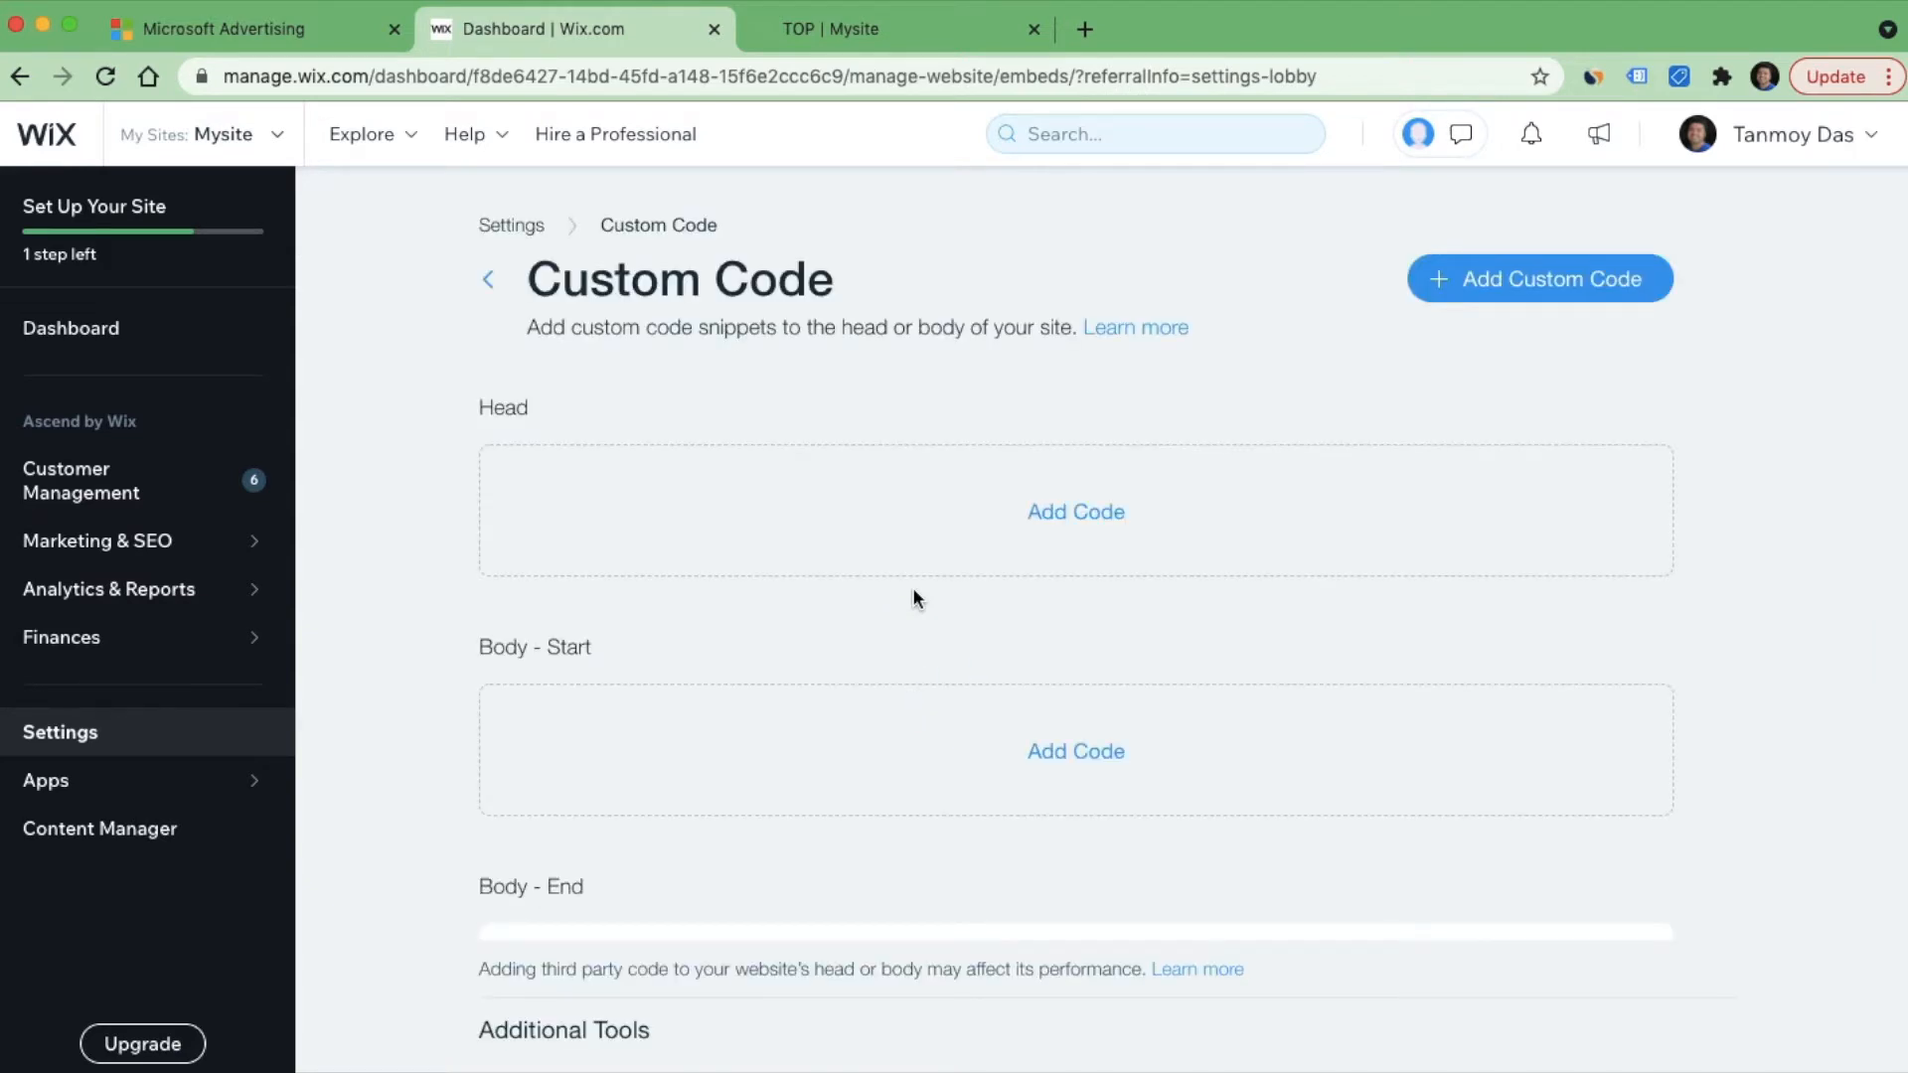
Step: Start a new custom code snippet and paste the UET tracking code into it
left_click(1580, 296)
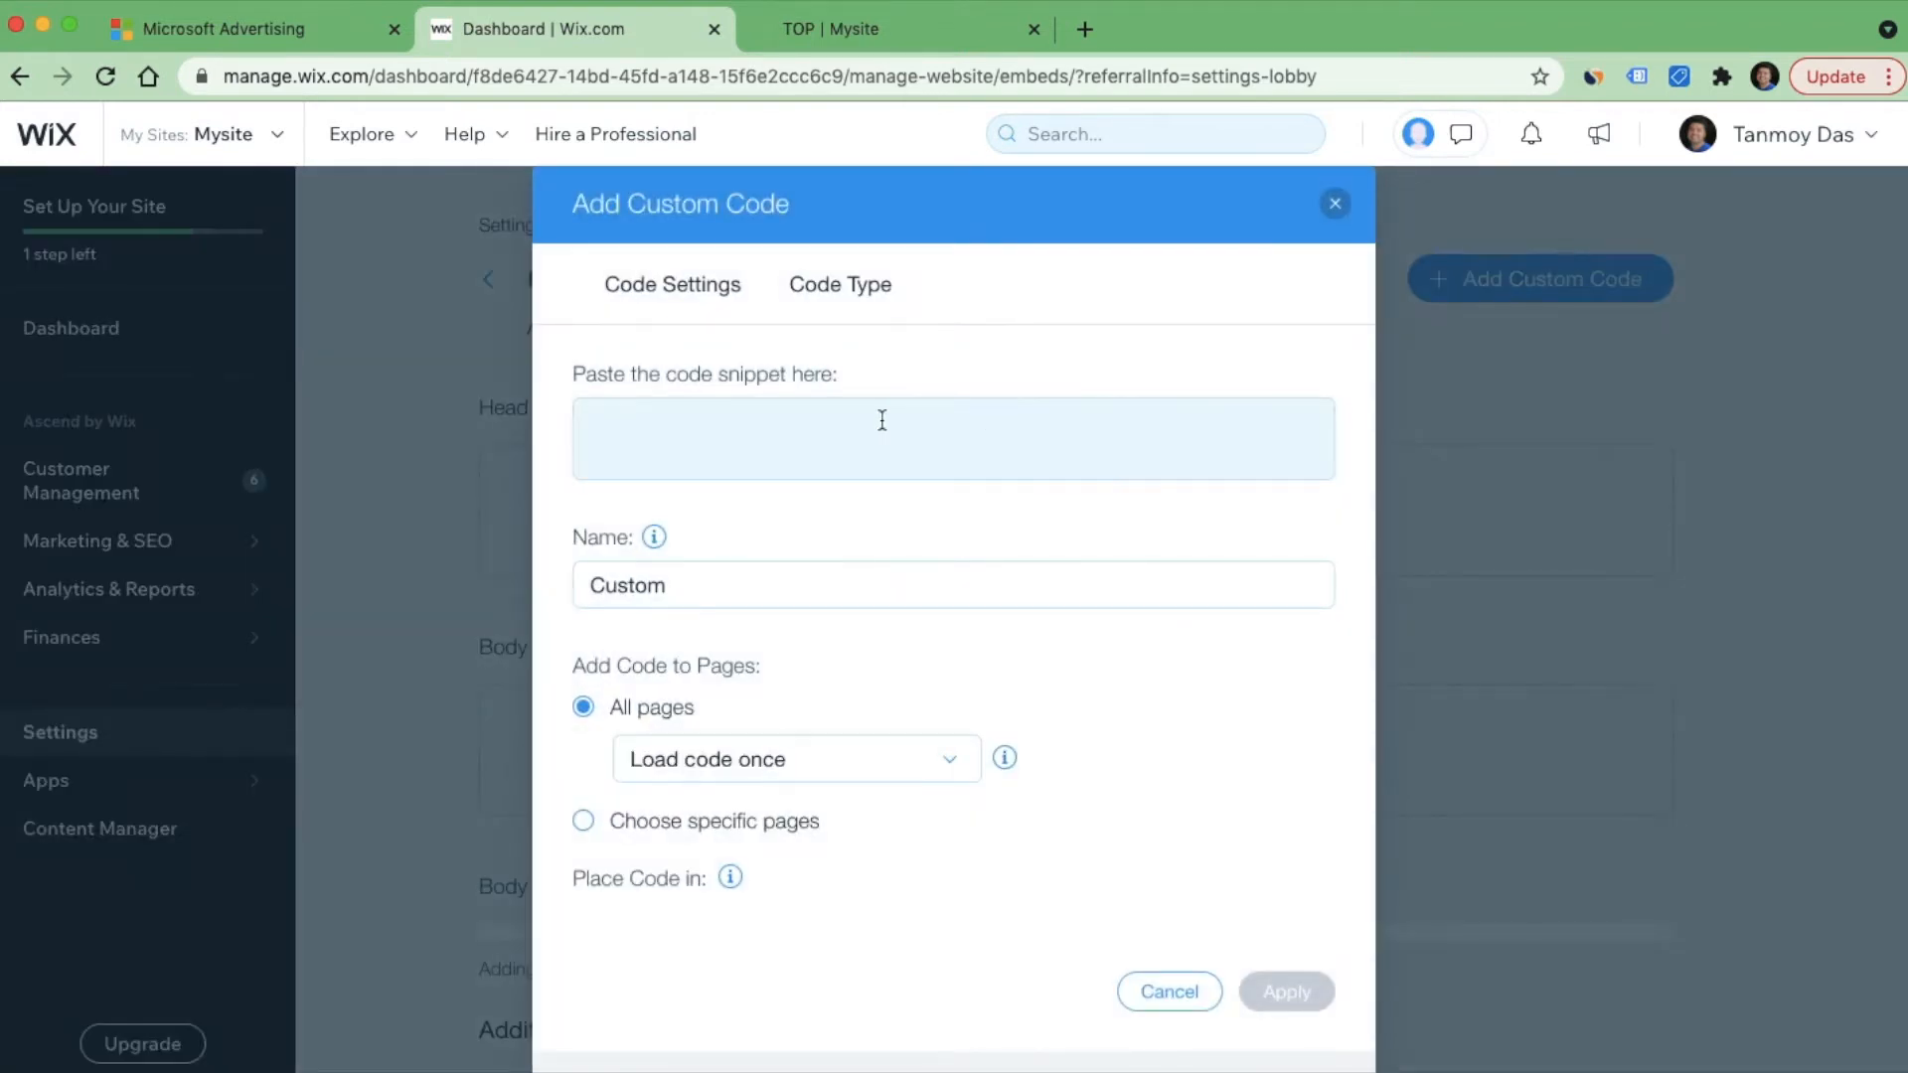
left_click(791, 424)
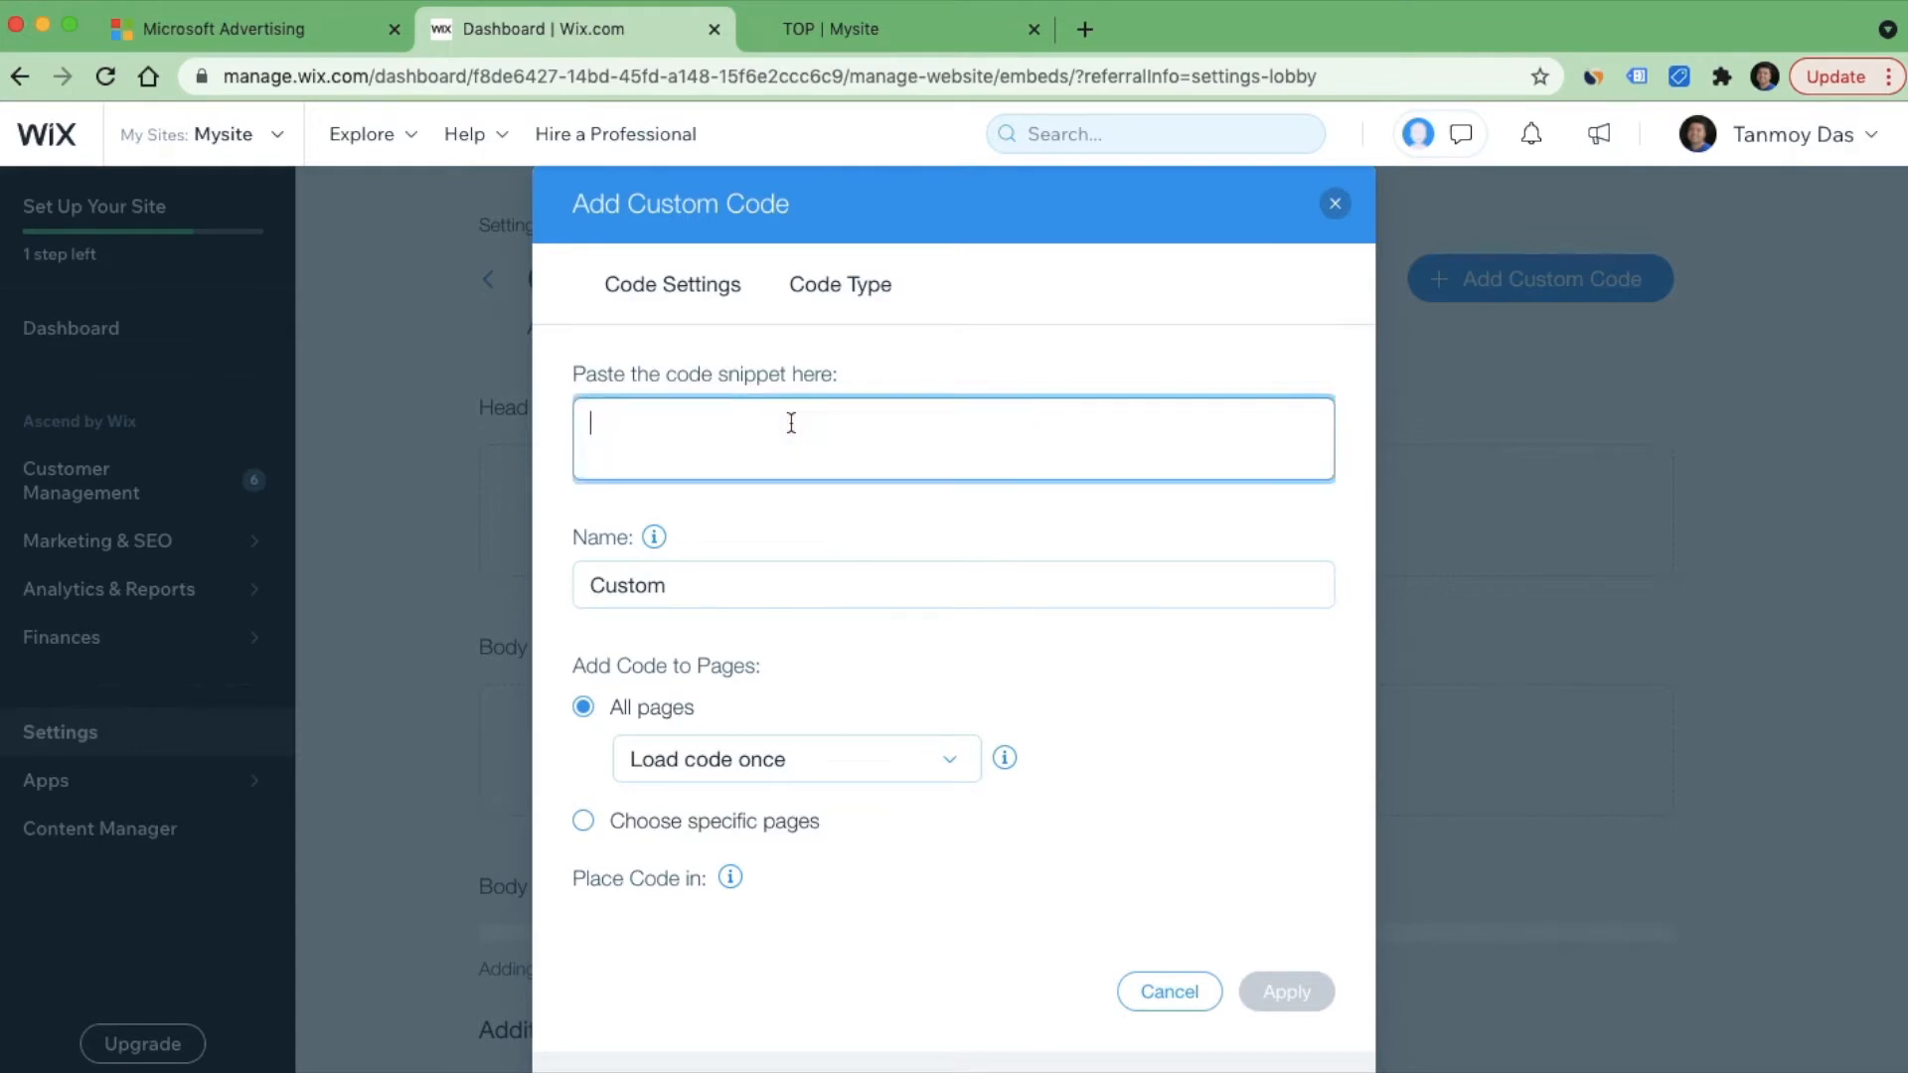
key("super+v")
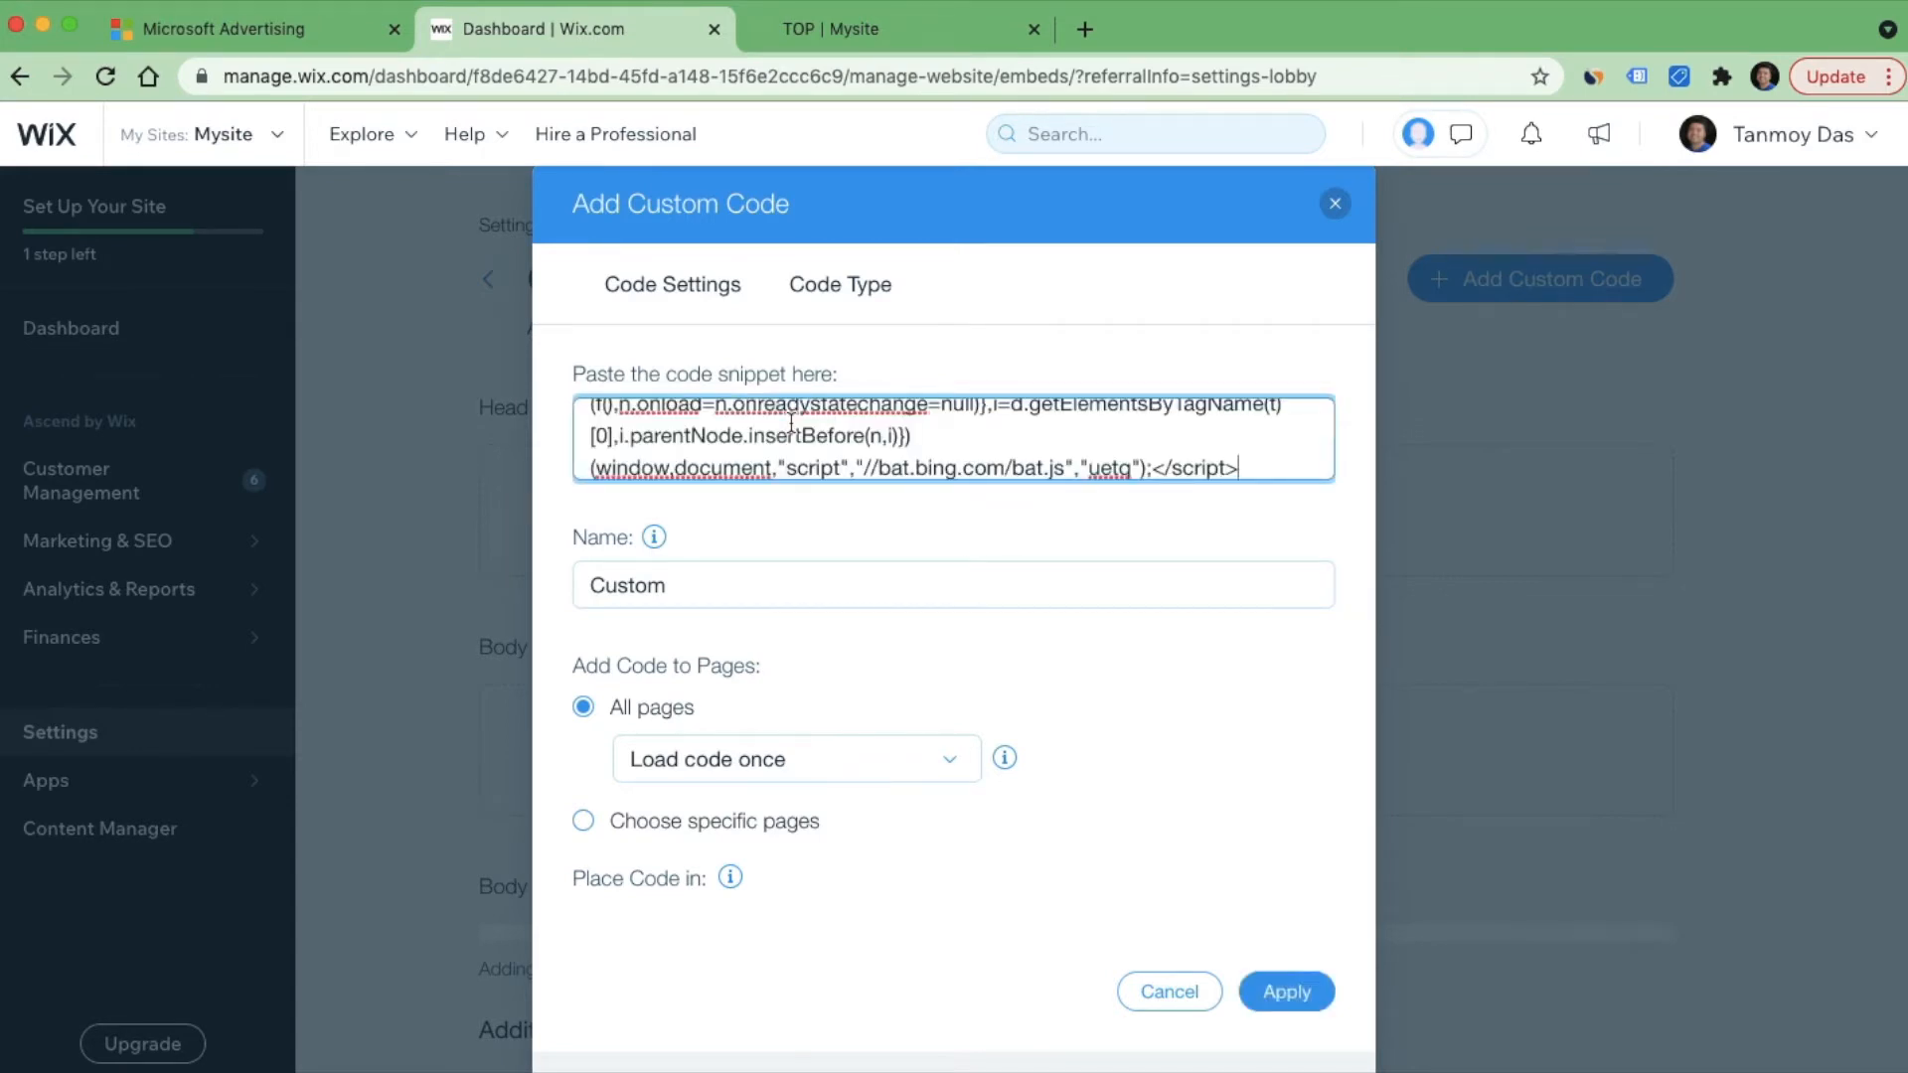
Step: Limit the custom code to the specific page TOP, keep its placement in the Head, and apply it
scroll(871, 734, "down", 2)
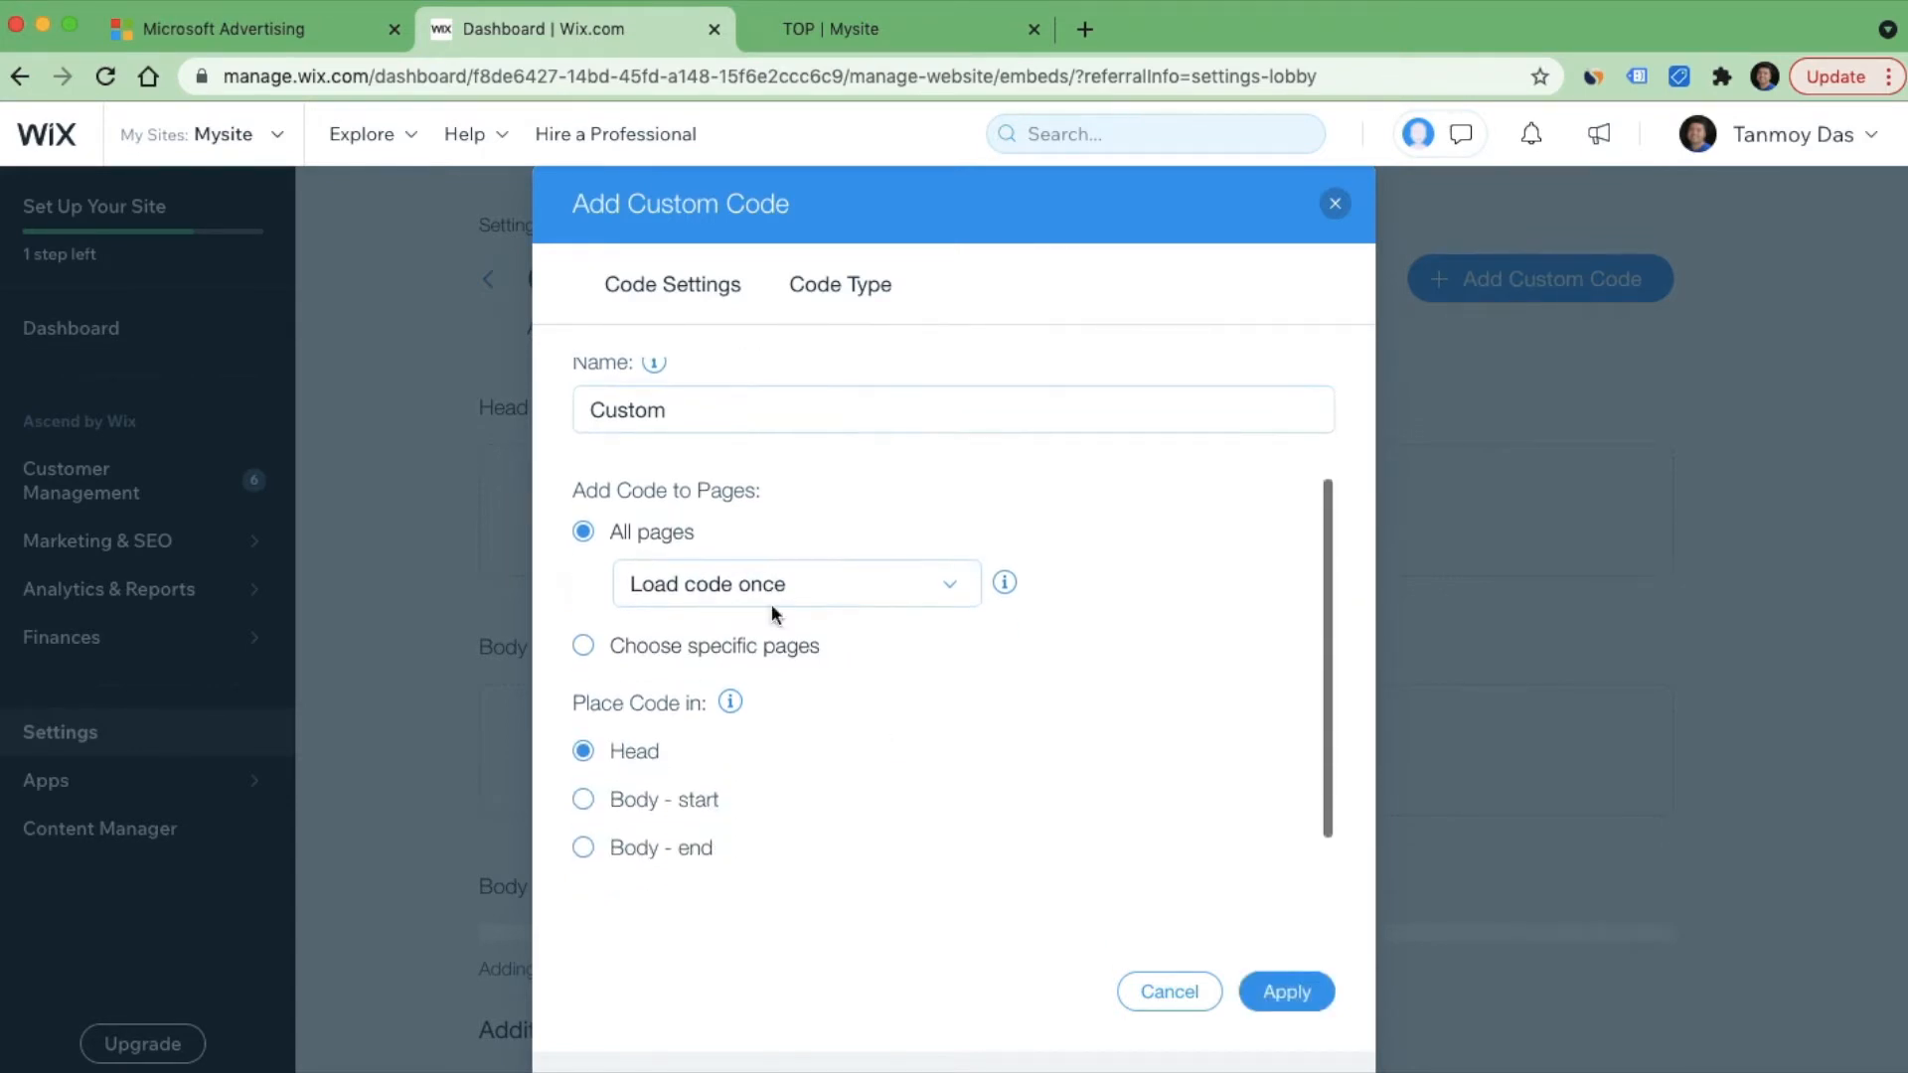
left_click(666, 651)
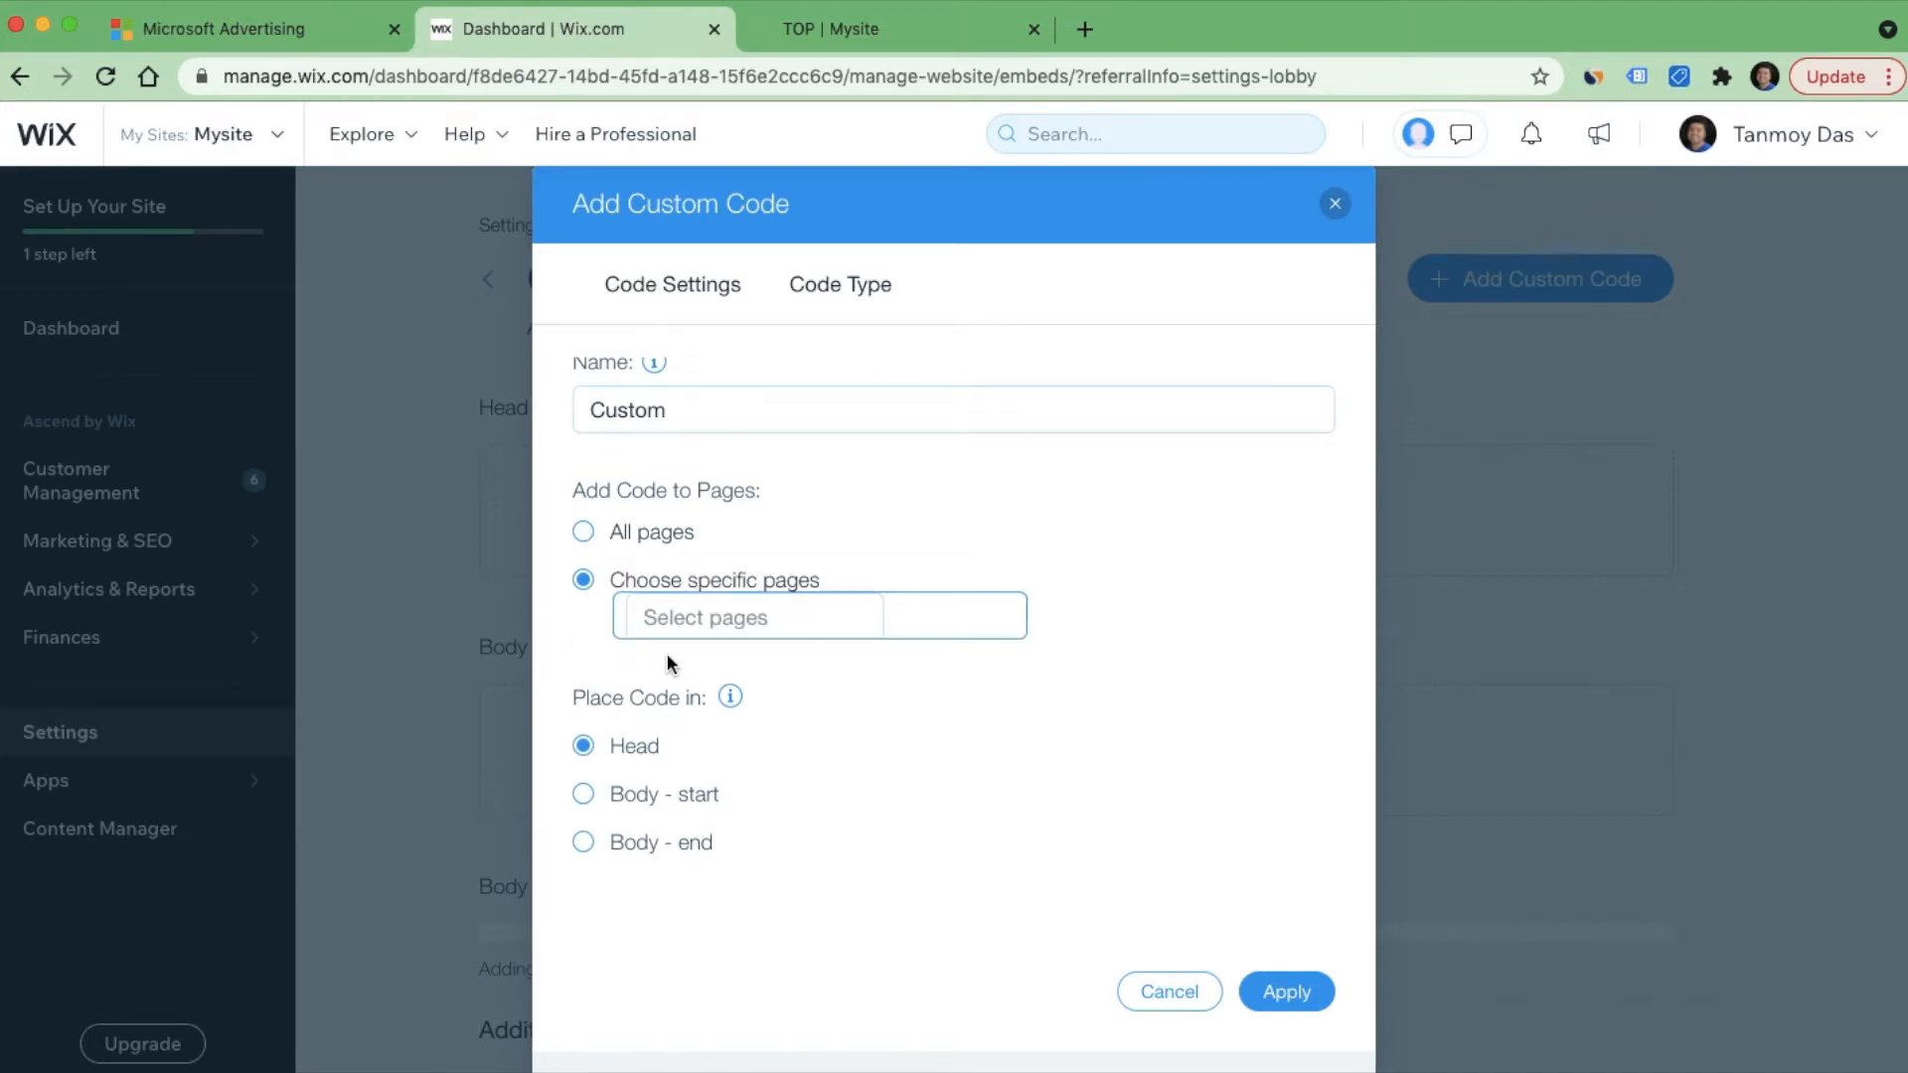
left_click(805, 625)
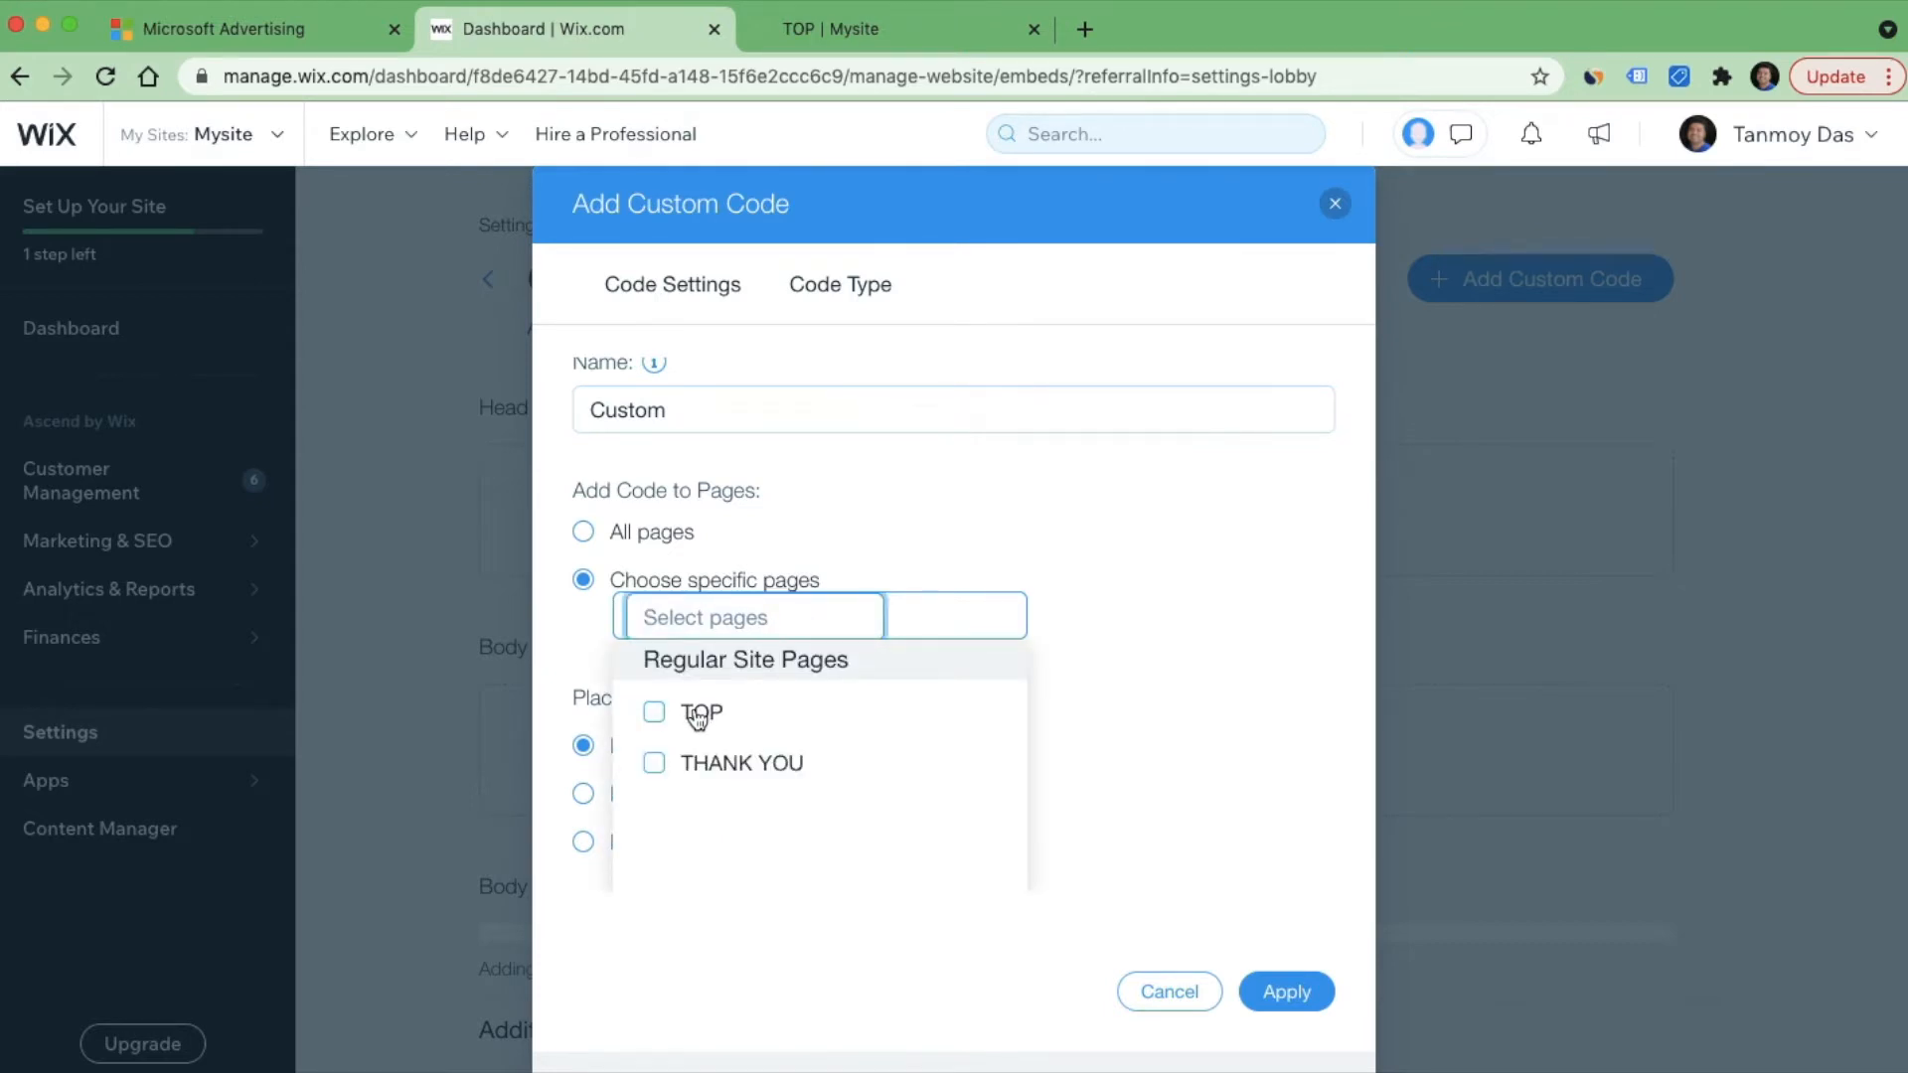
left_click(653, 713)
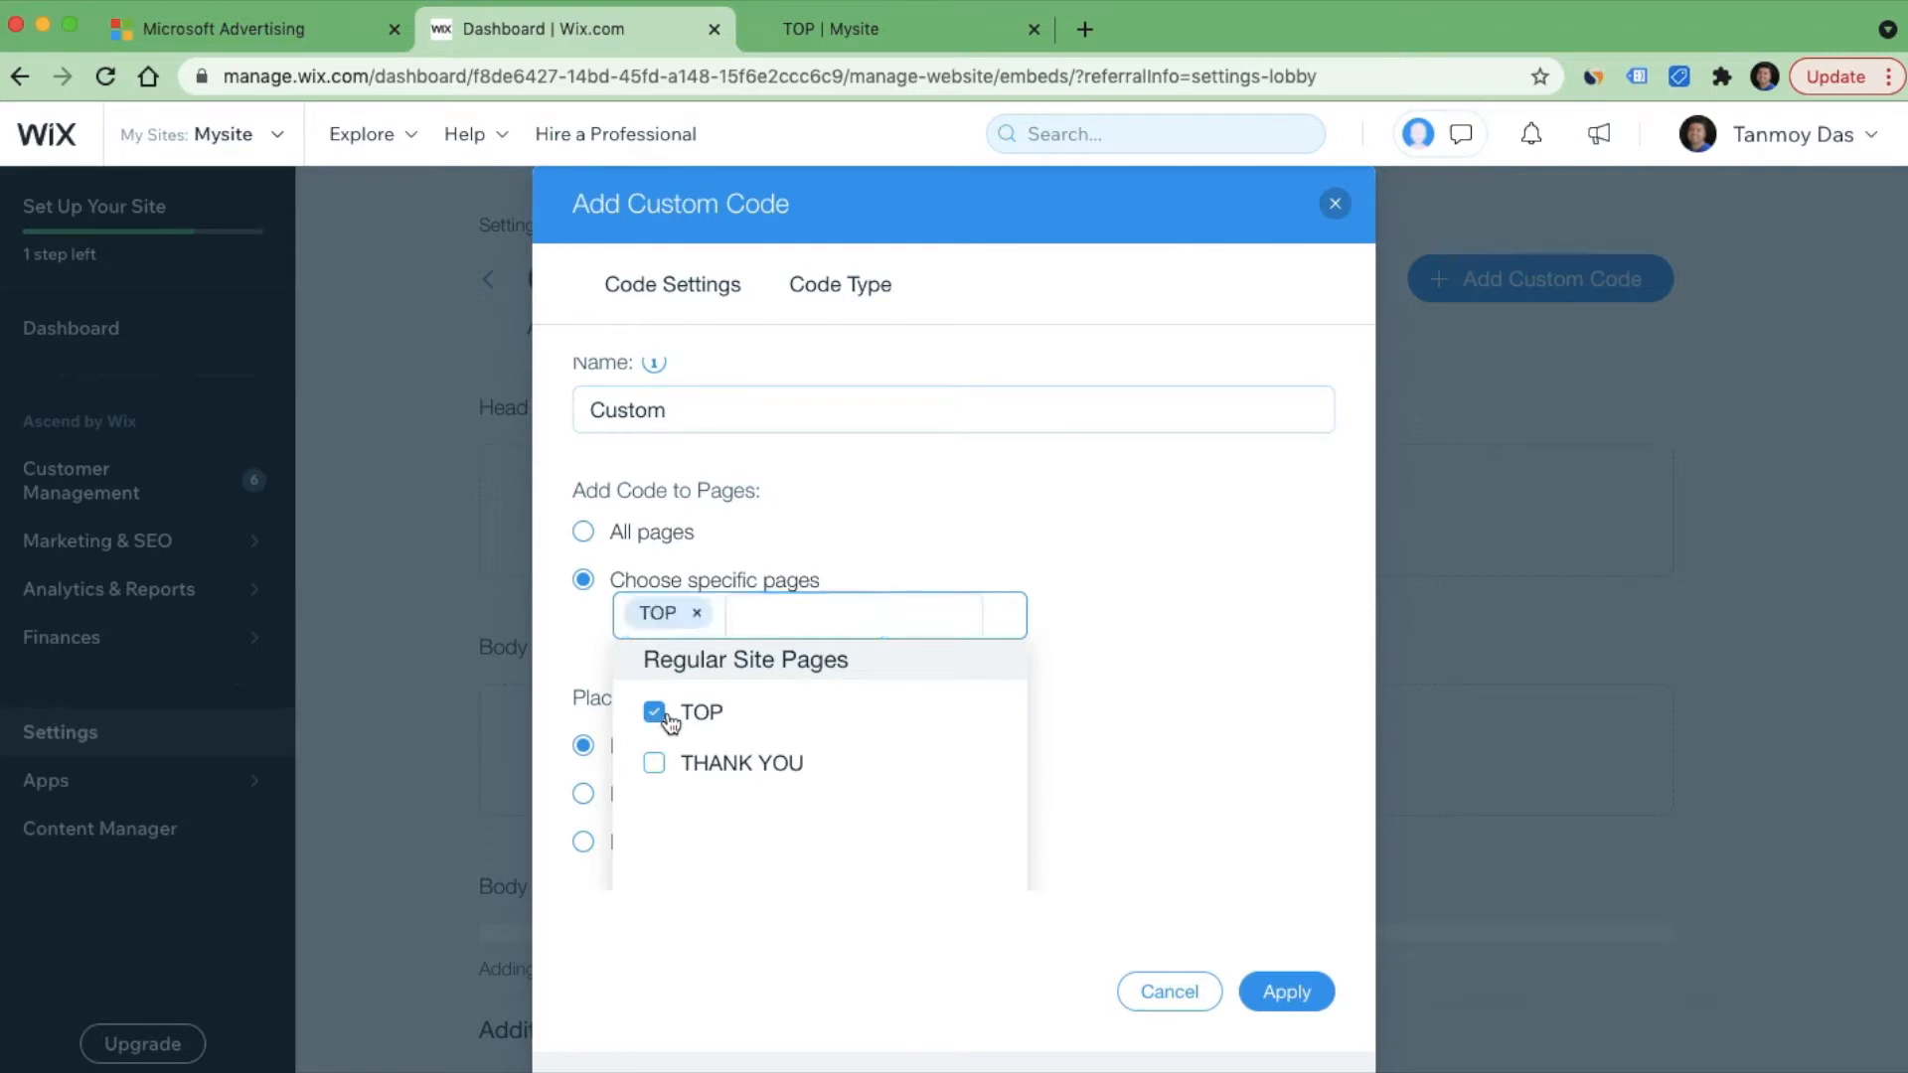
scroll(1256, 882, "down", 3)
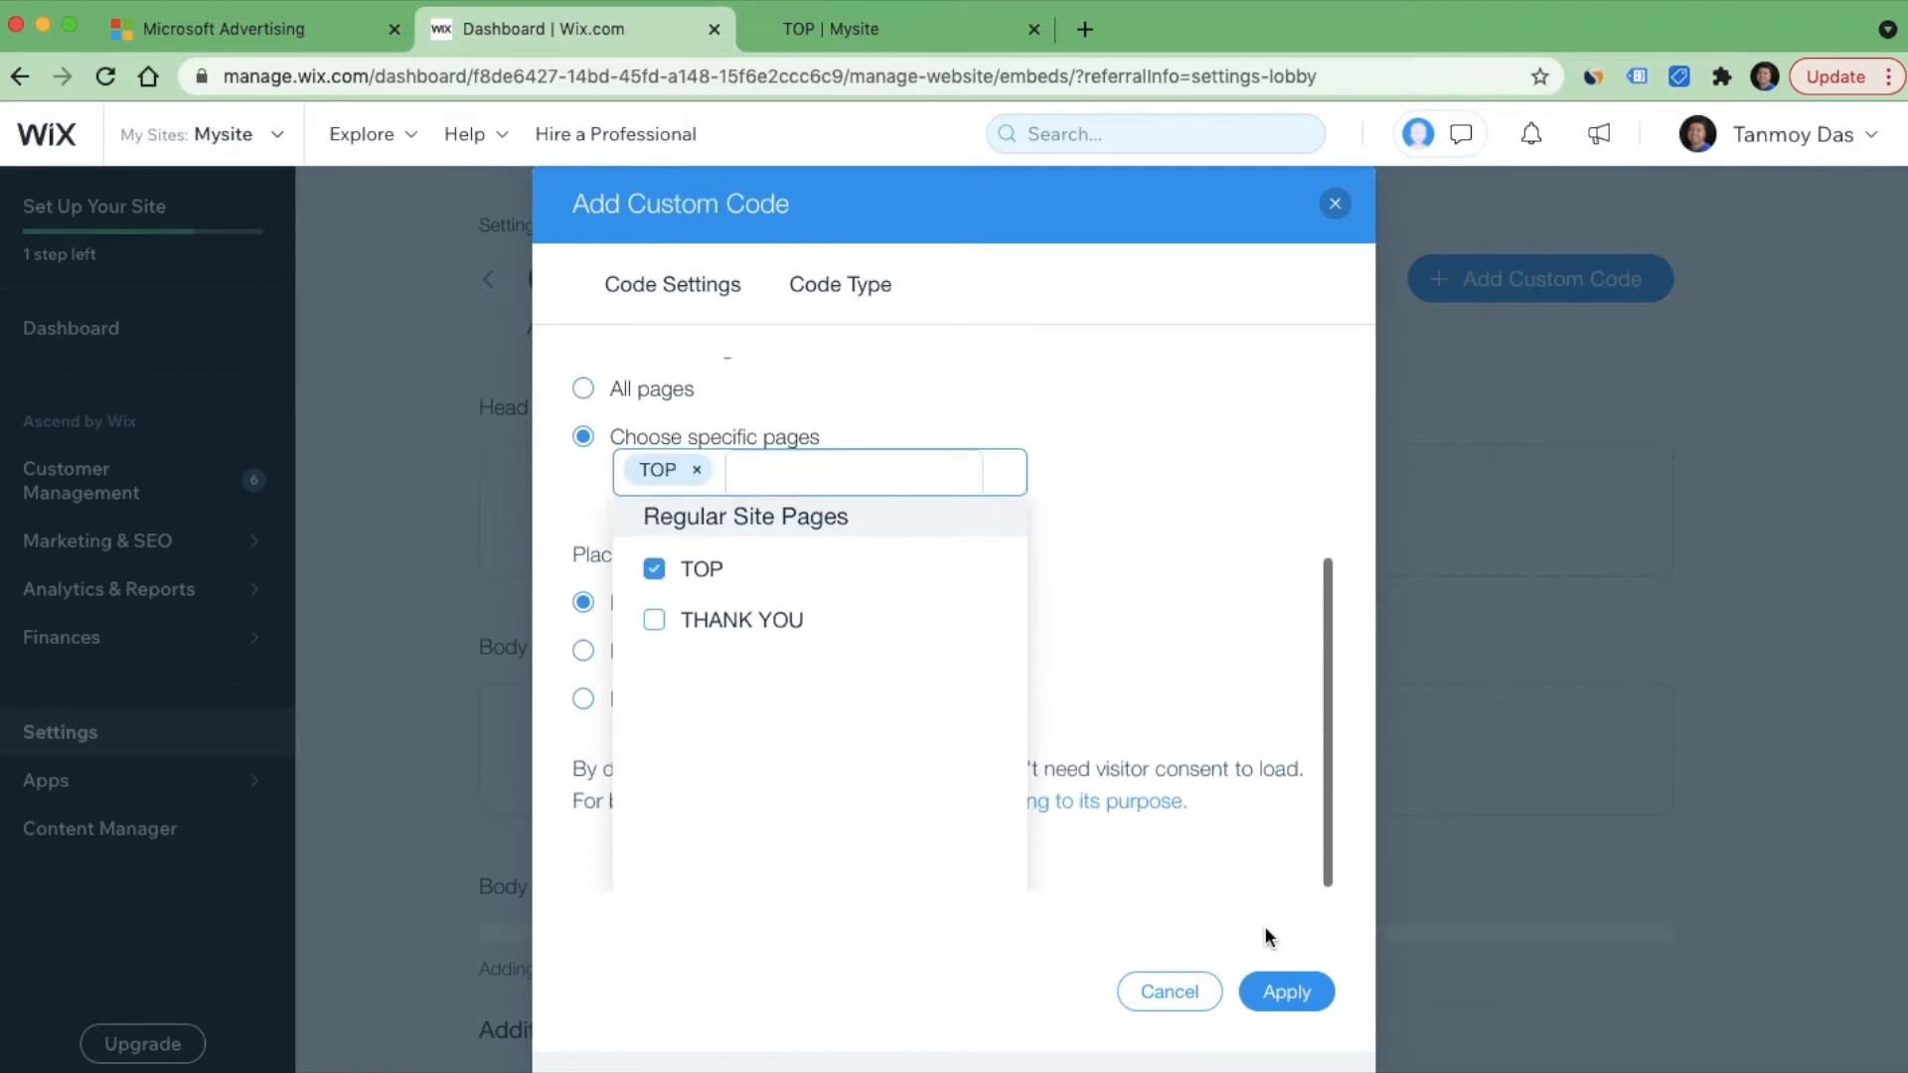
left_click(1277, 994)
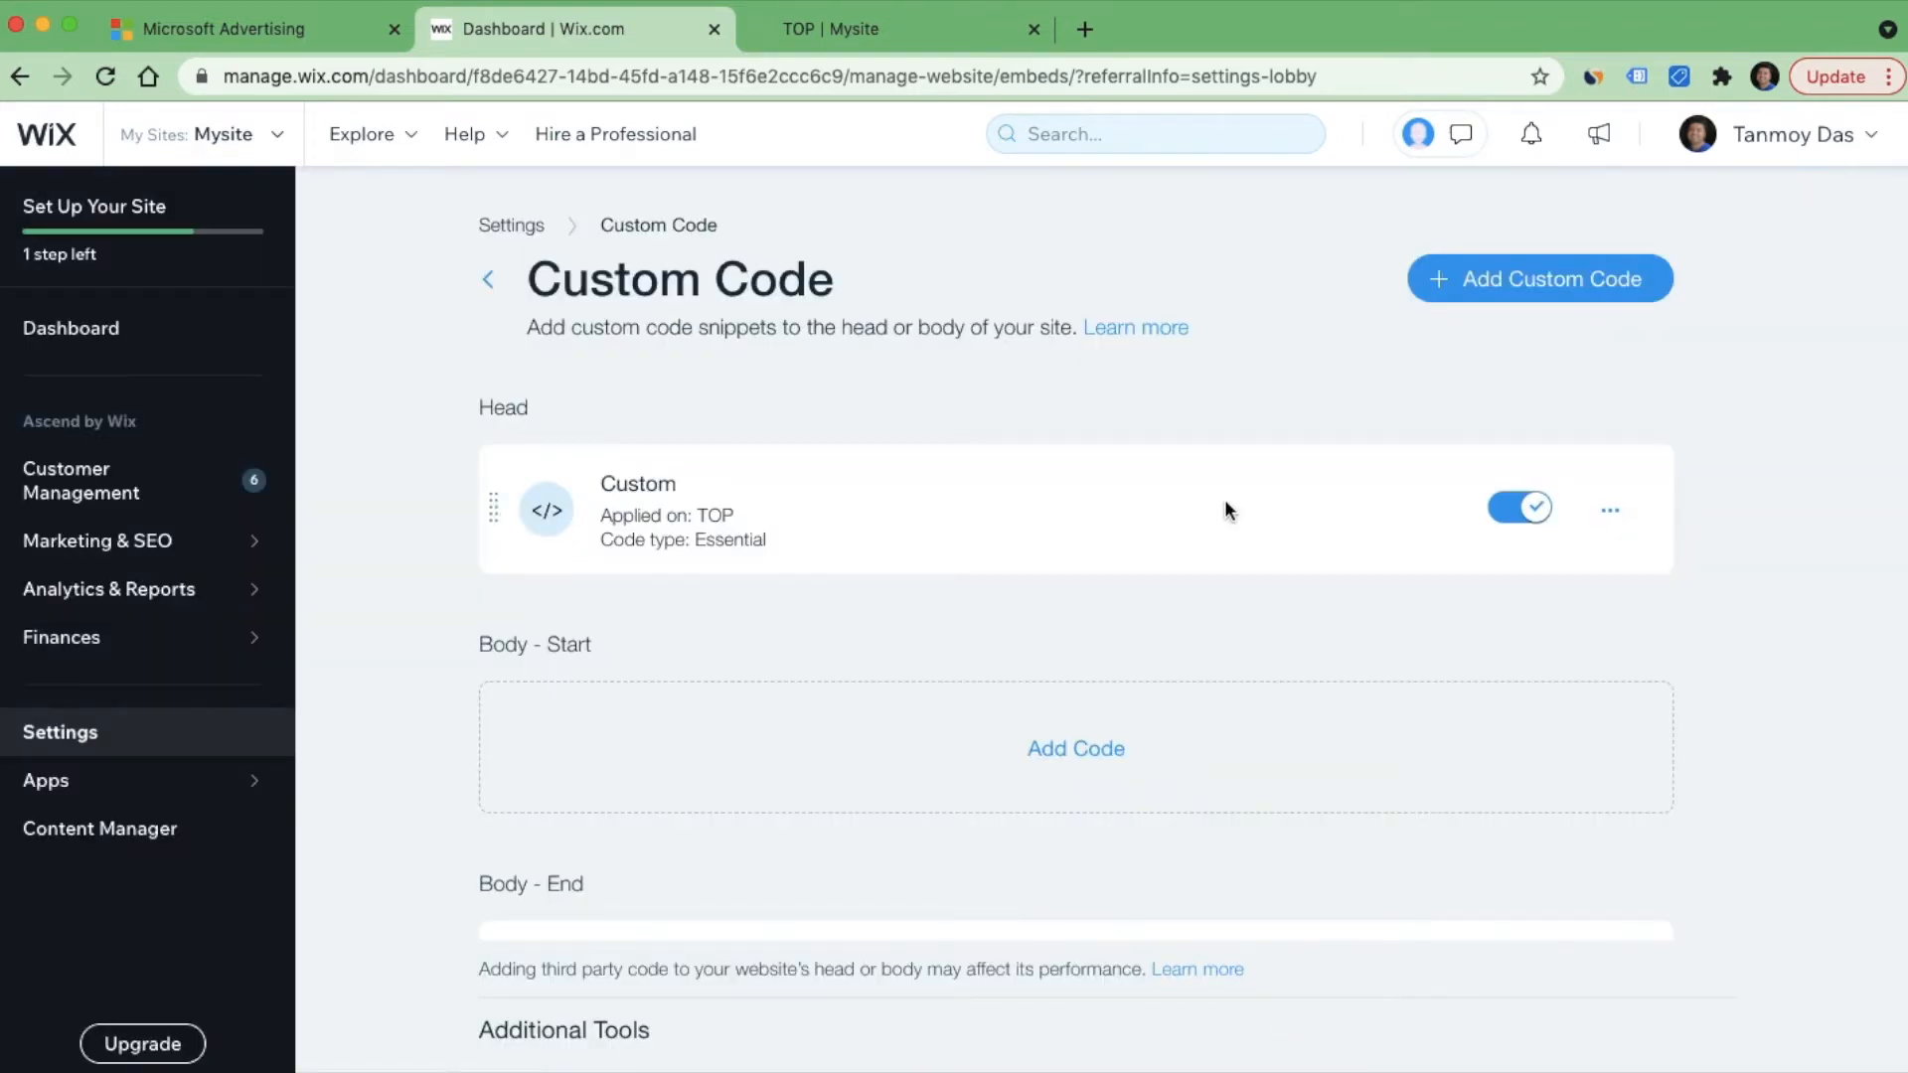
Step: Refresh the Custom Code page and the live Mysite page, and check the page's tag ID with UET Tag Helper
left_click(112, 80)
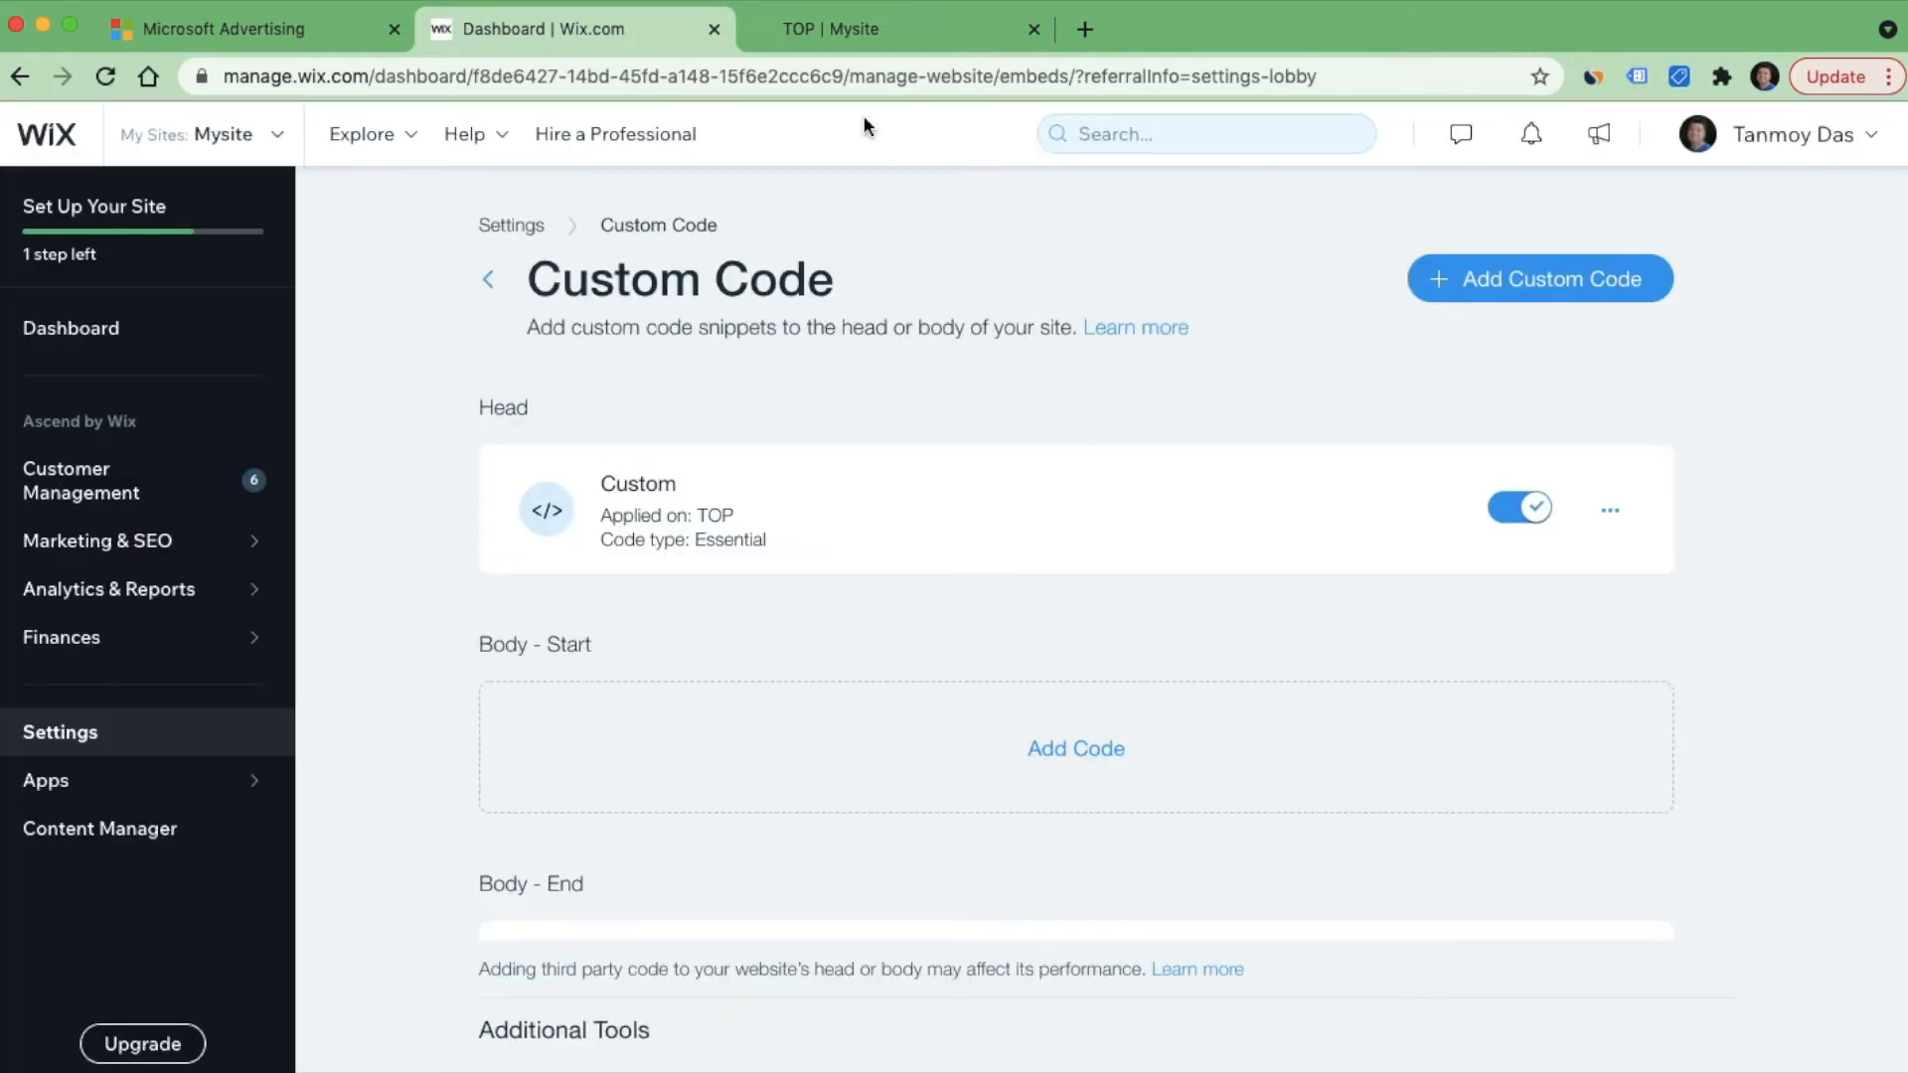
left_click(920, 28)
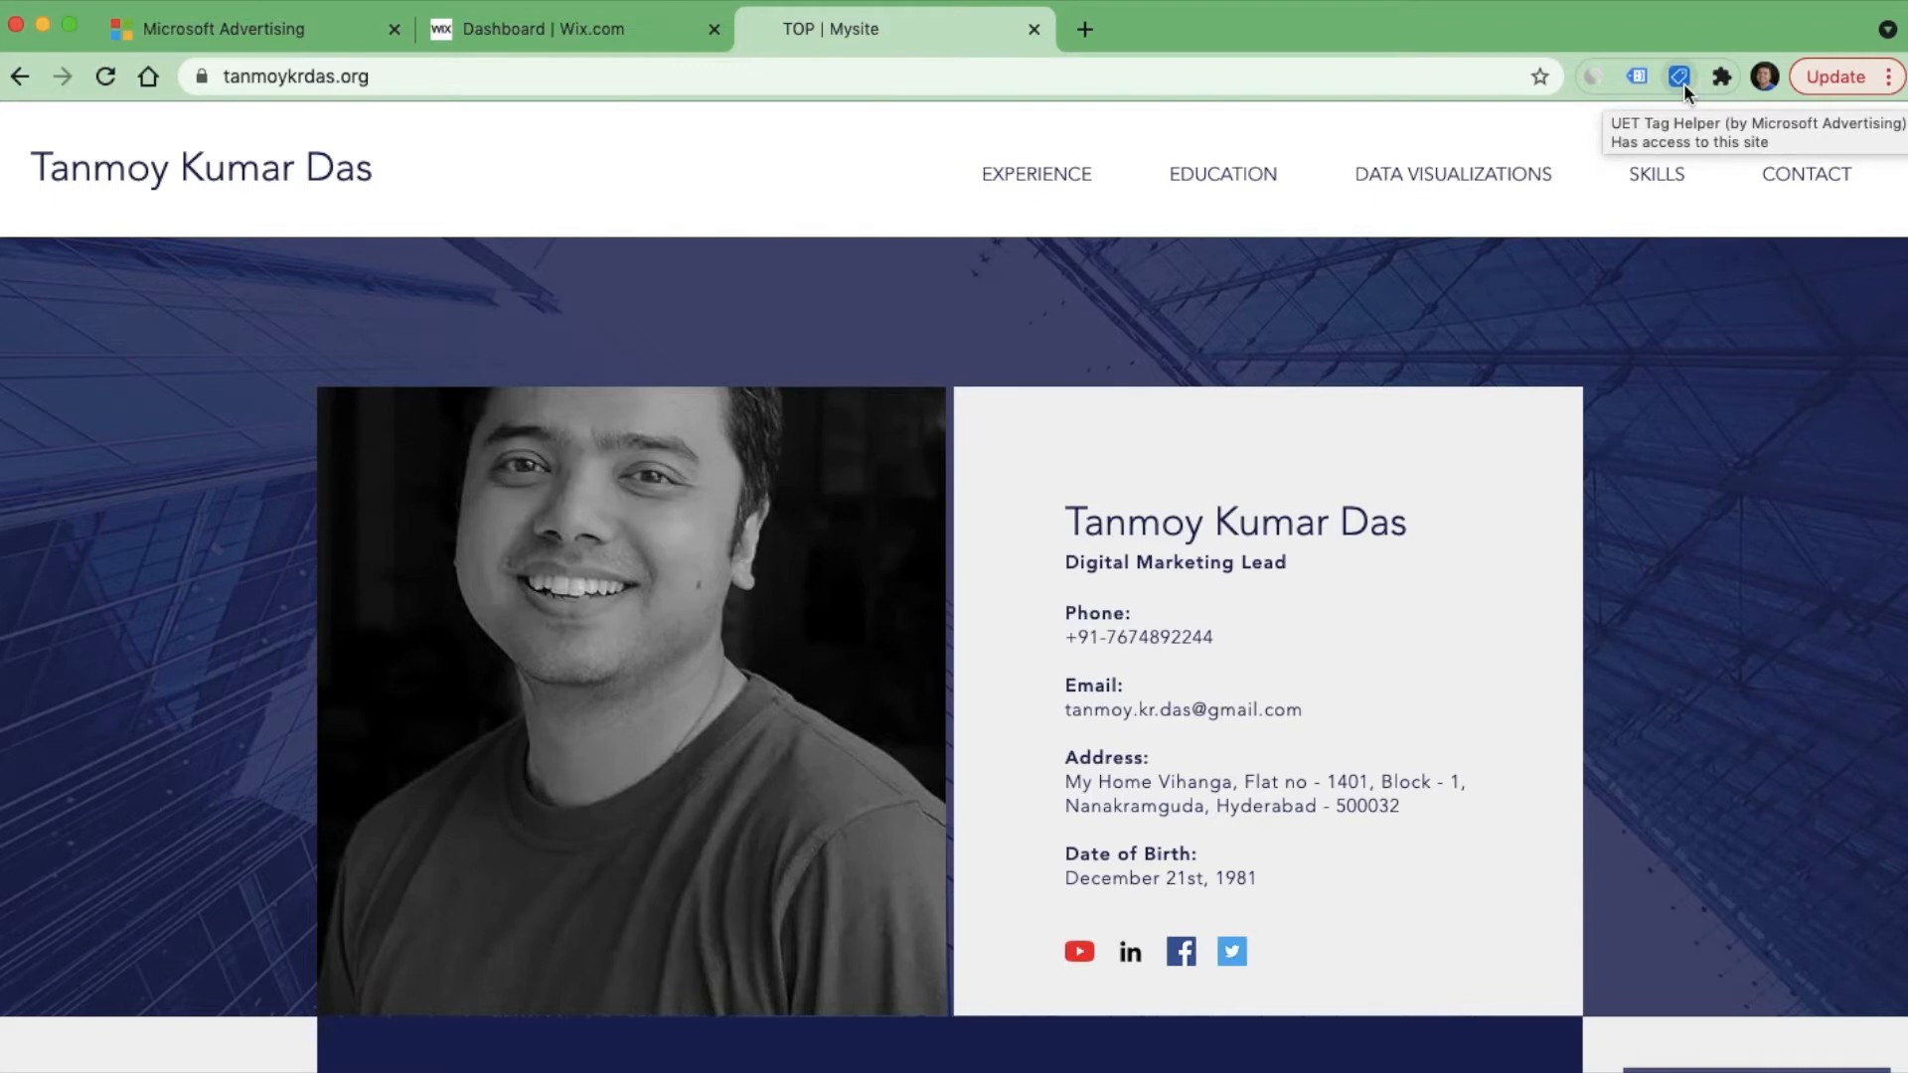
left_click(108, 83)
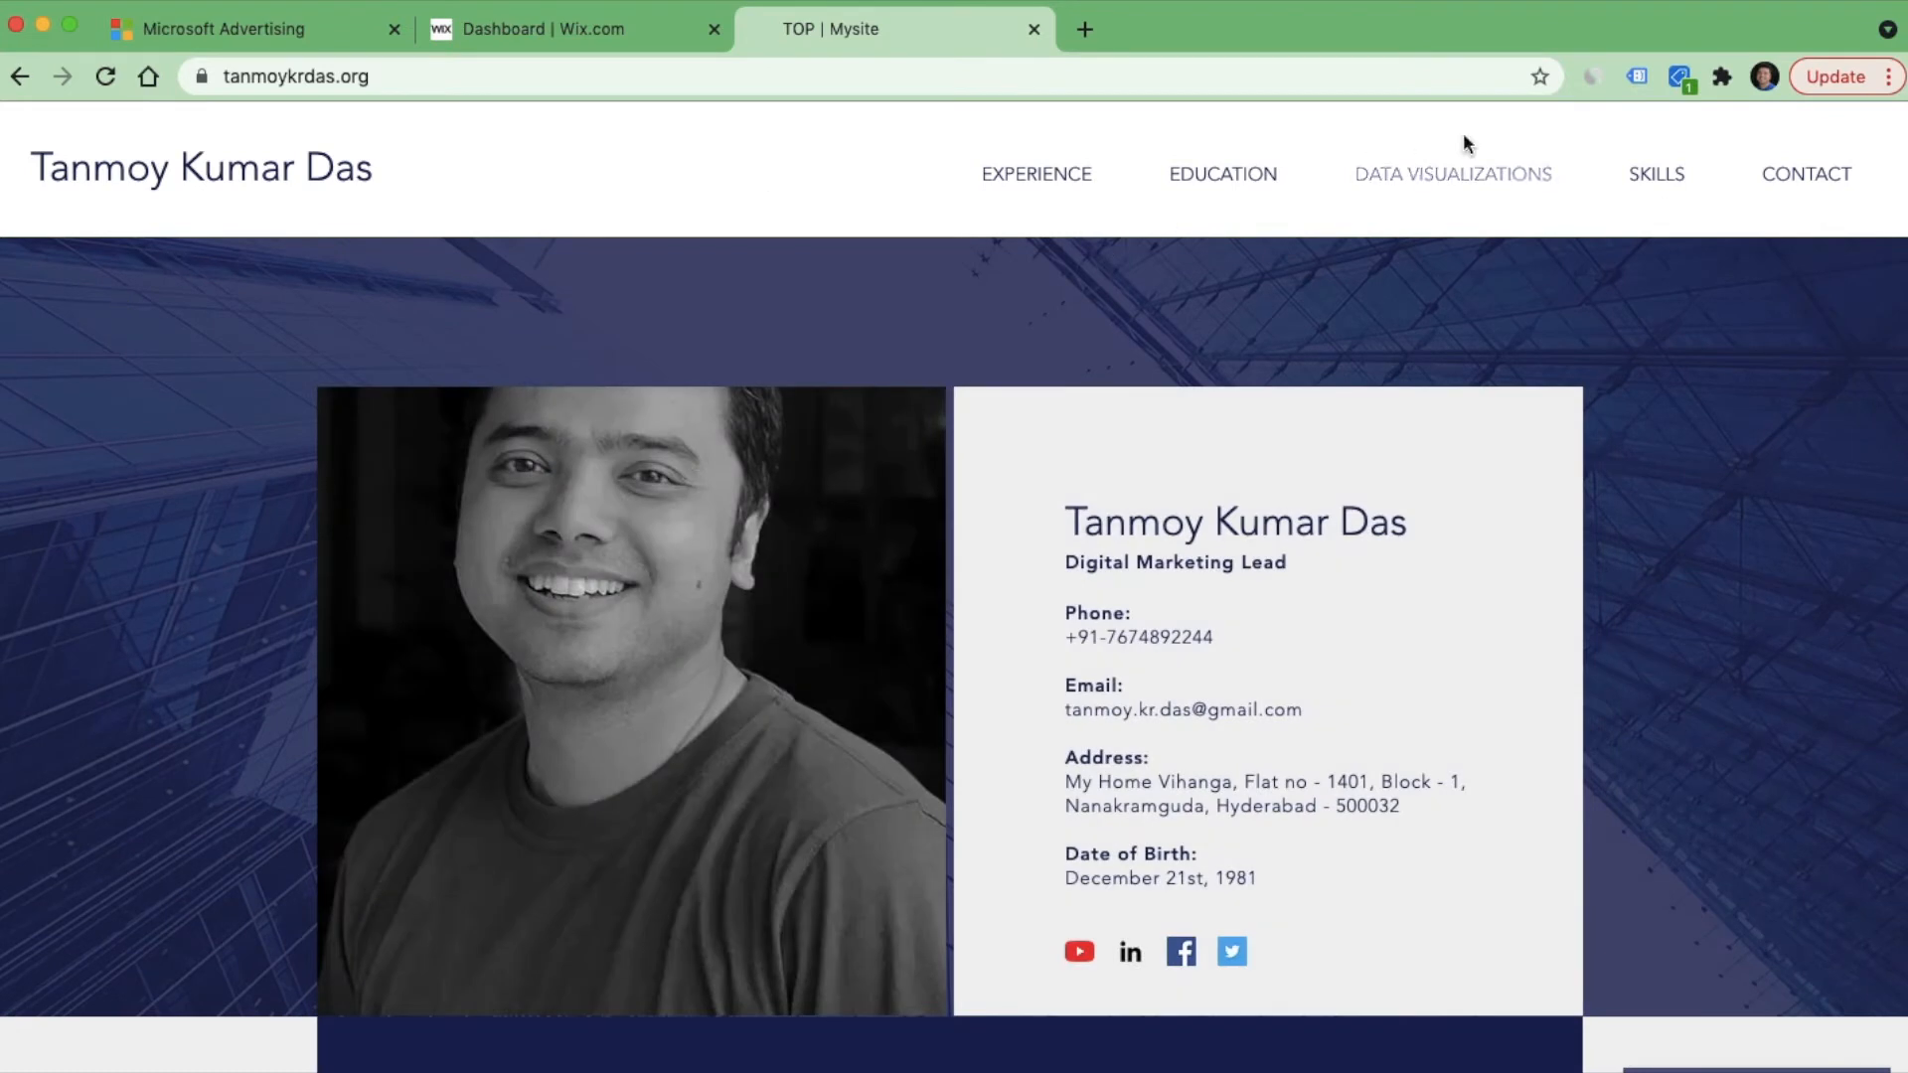
left_click(1679, 81)
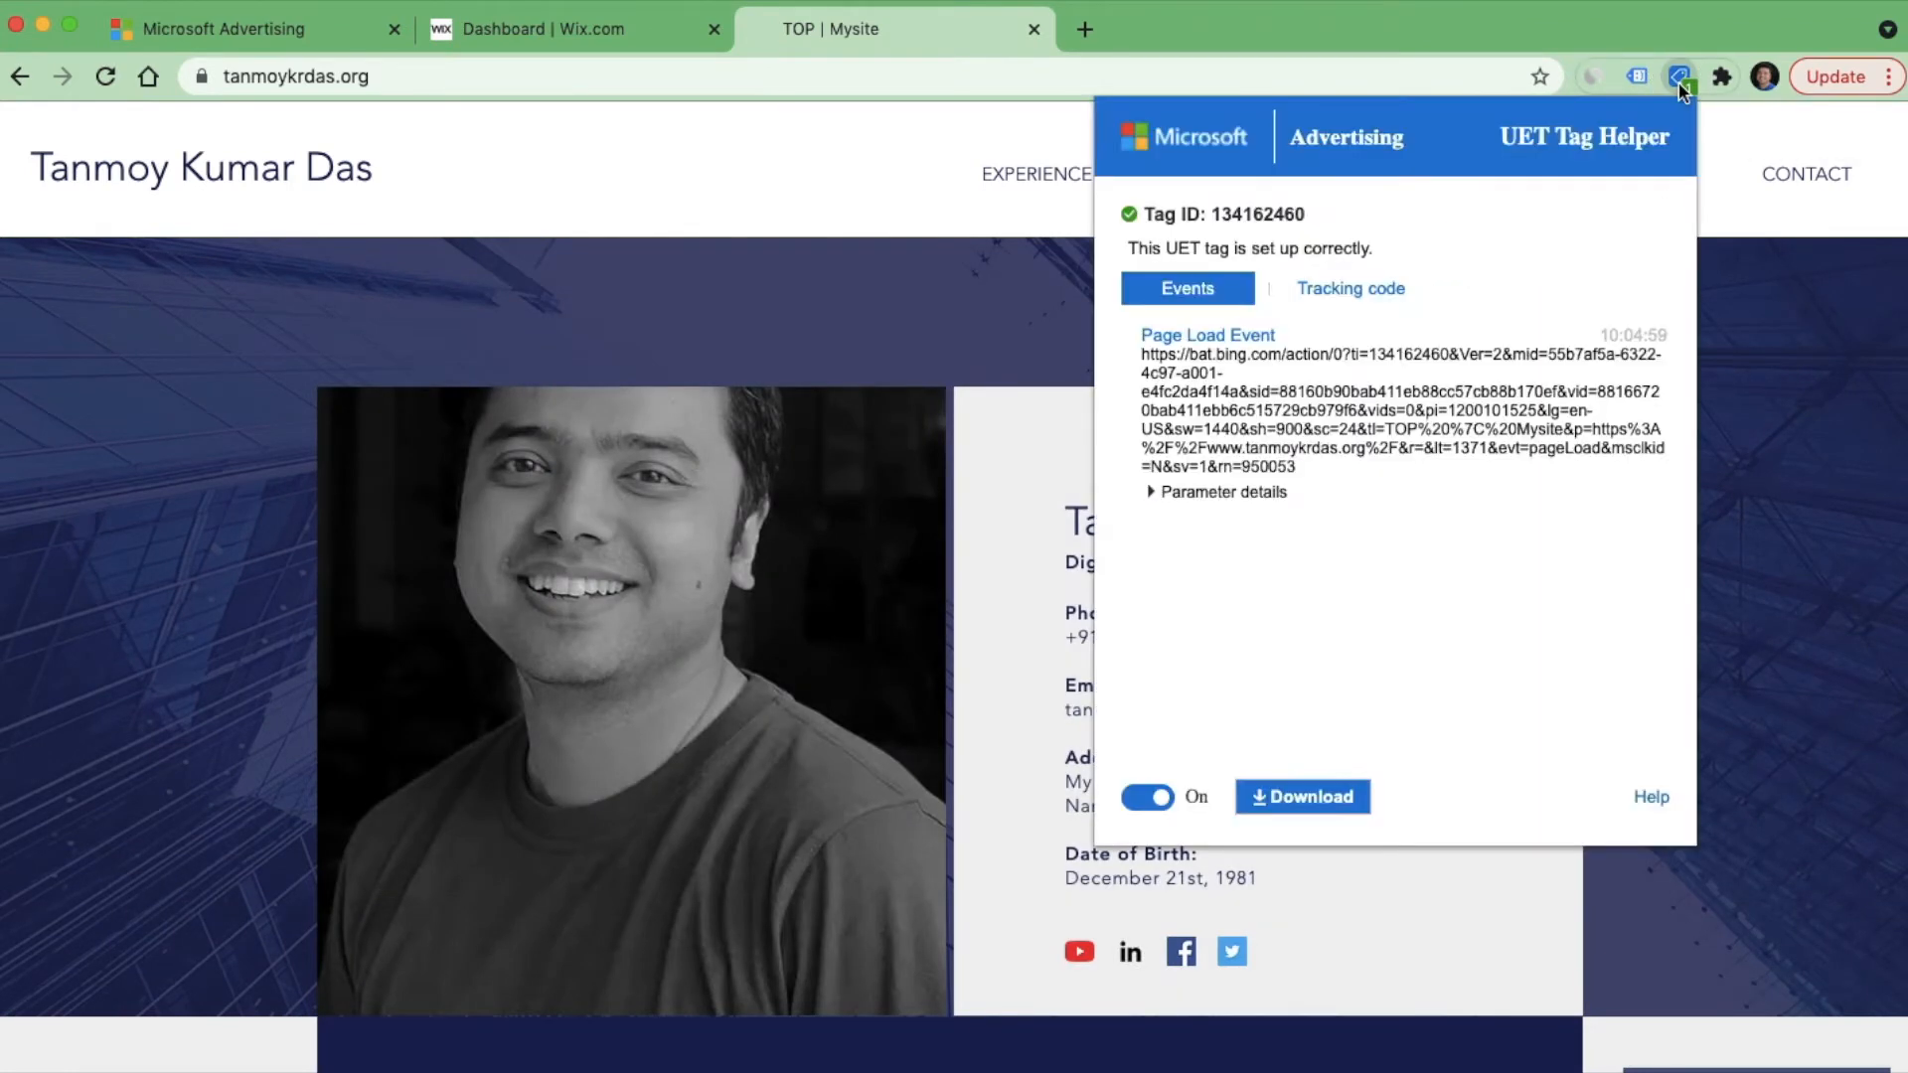
double_click(1269, 211)
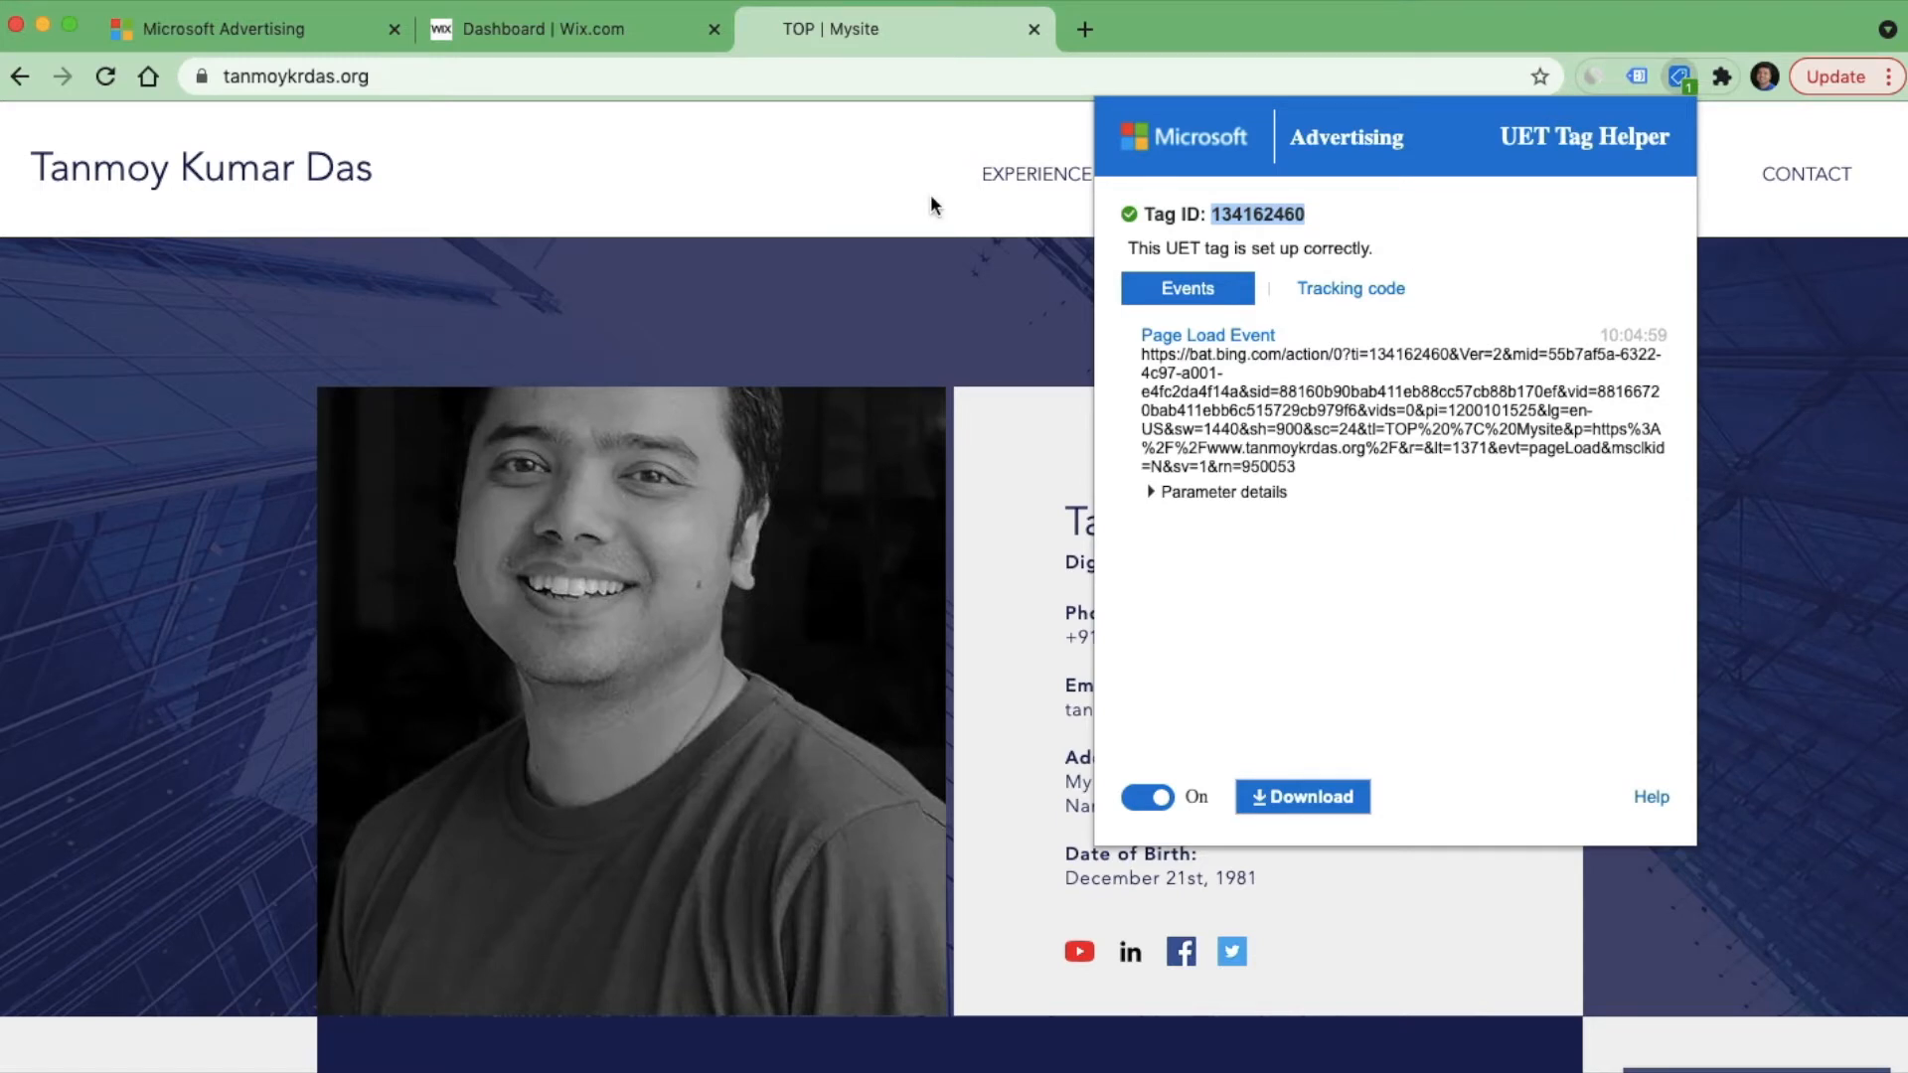
left_click(846, 143)
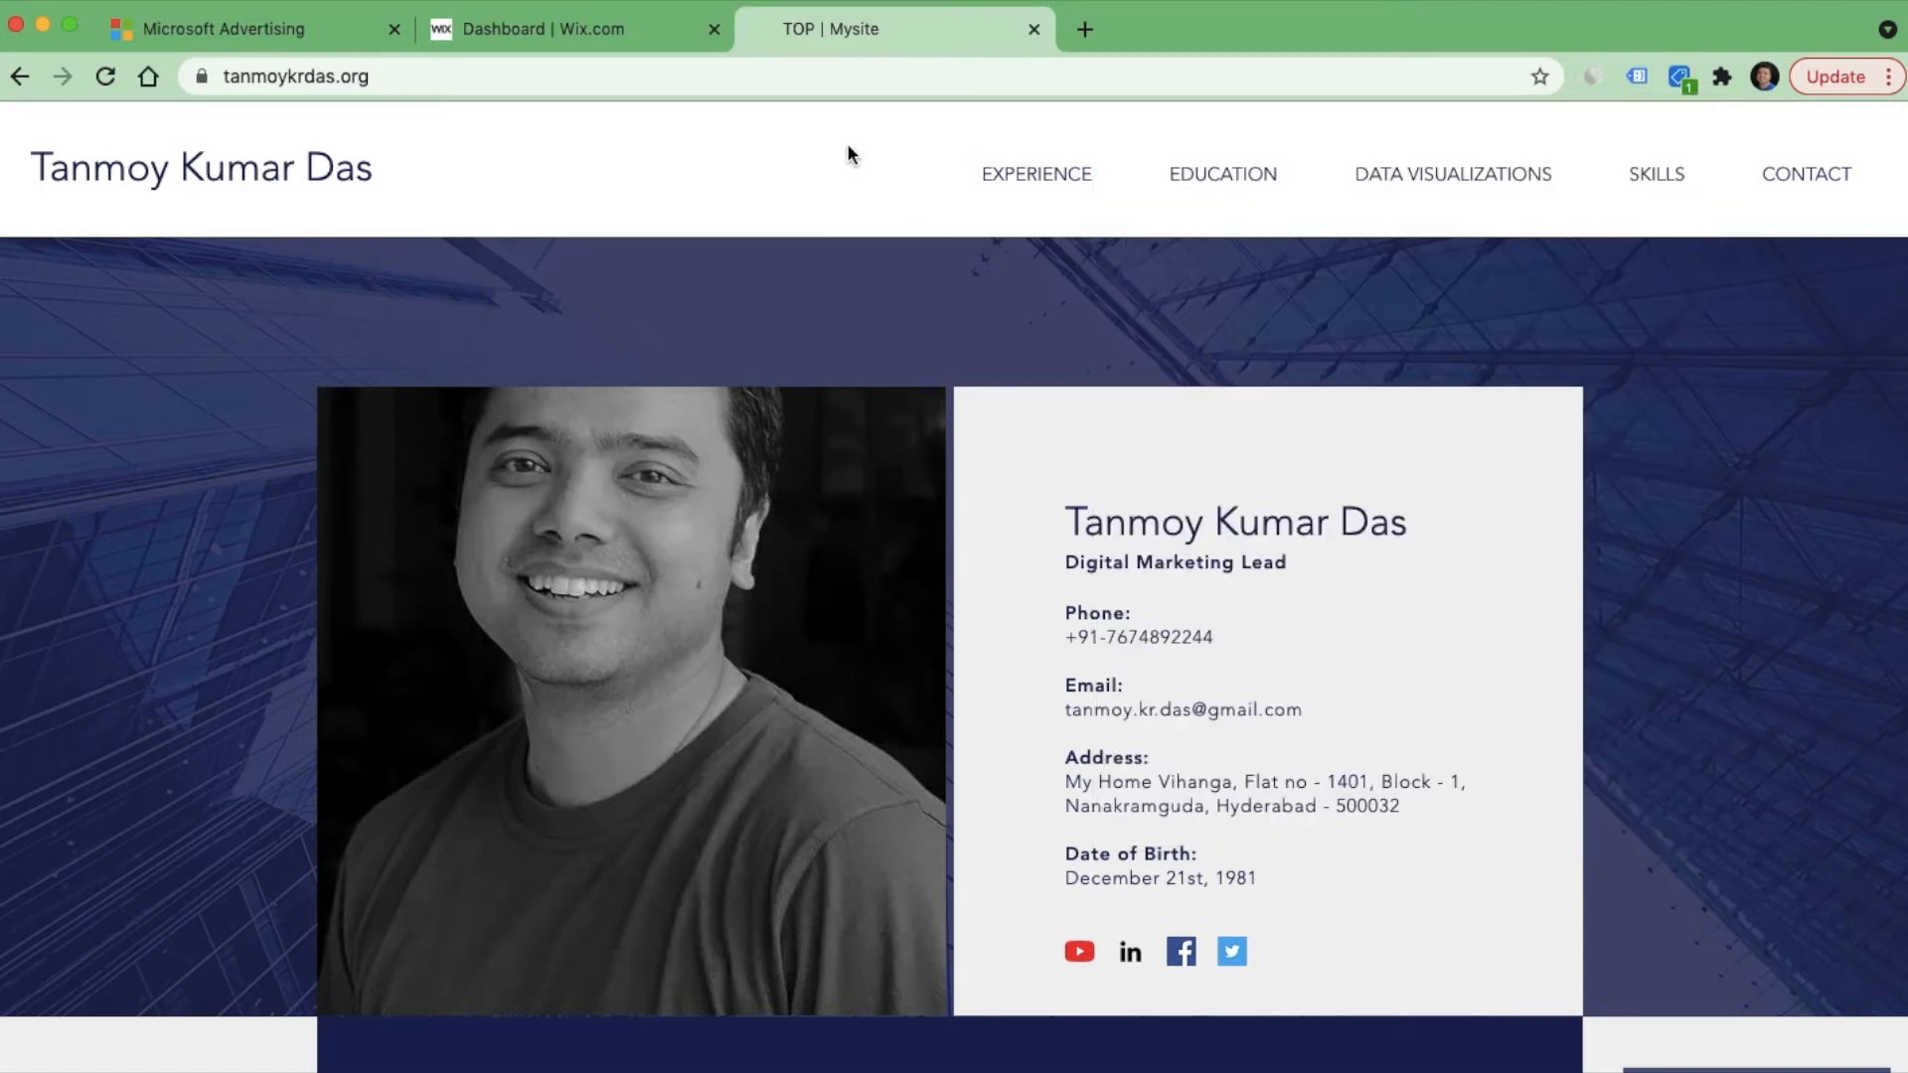
Step: Return to Microsoft Advertising, close the tracking code view, and open the Audiences page
left_click(289, 22)
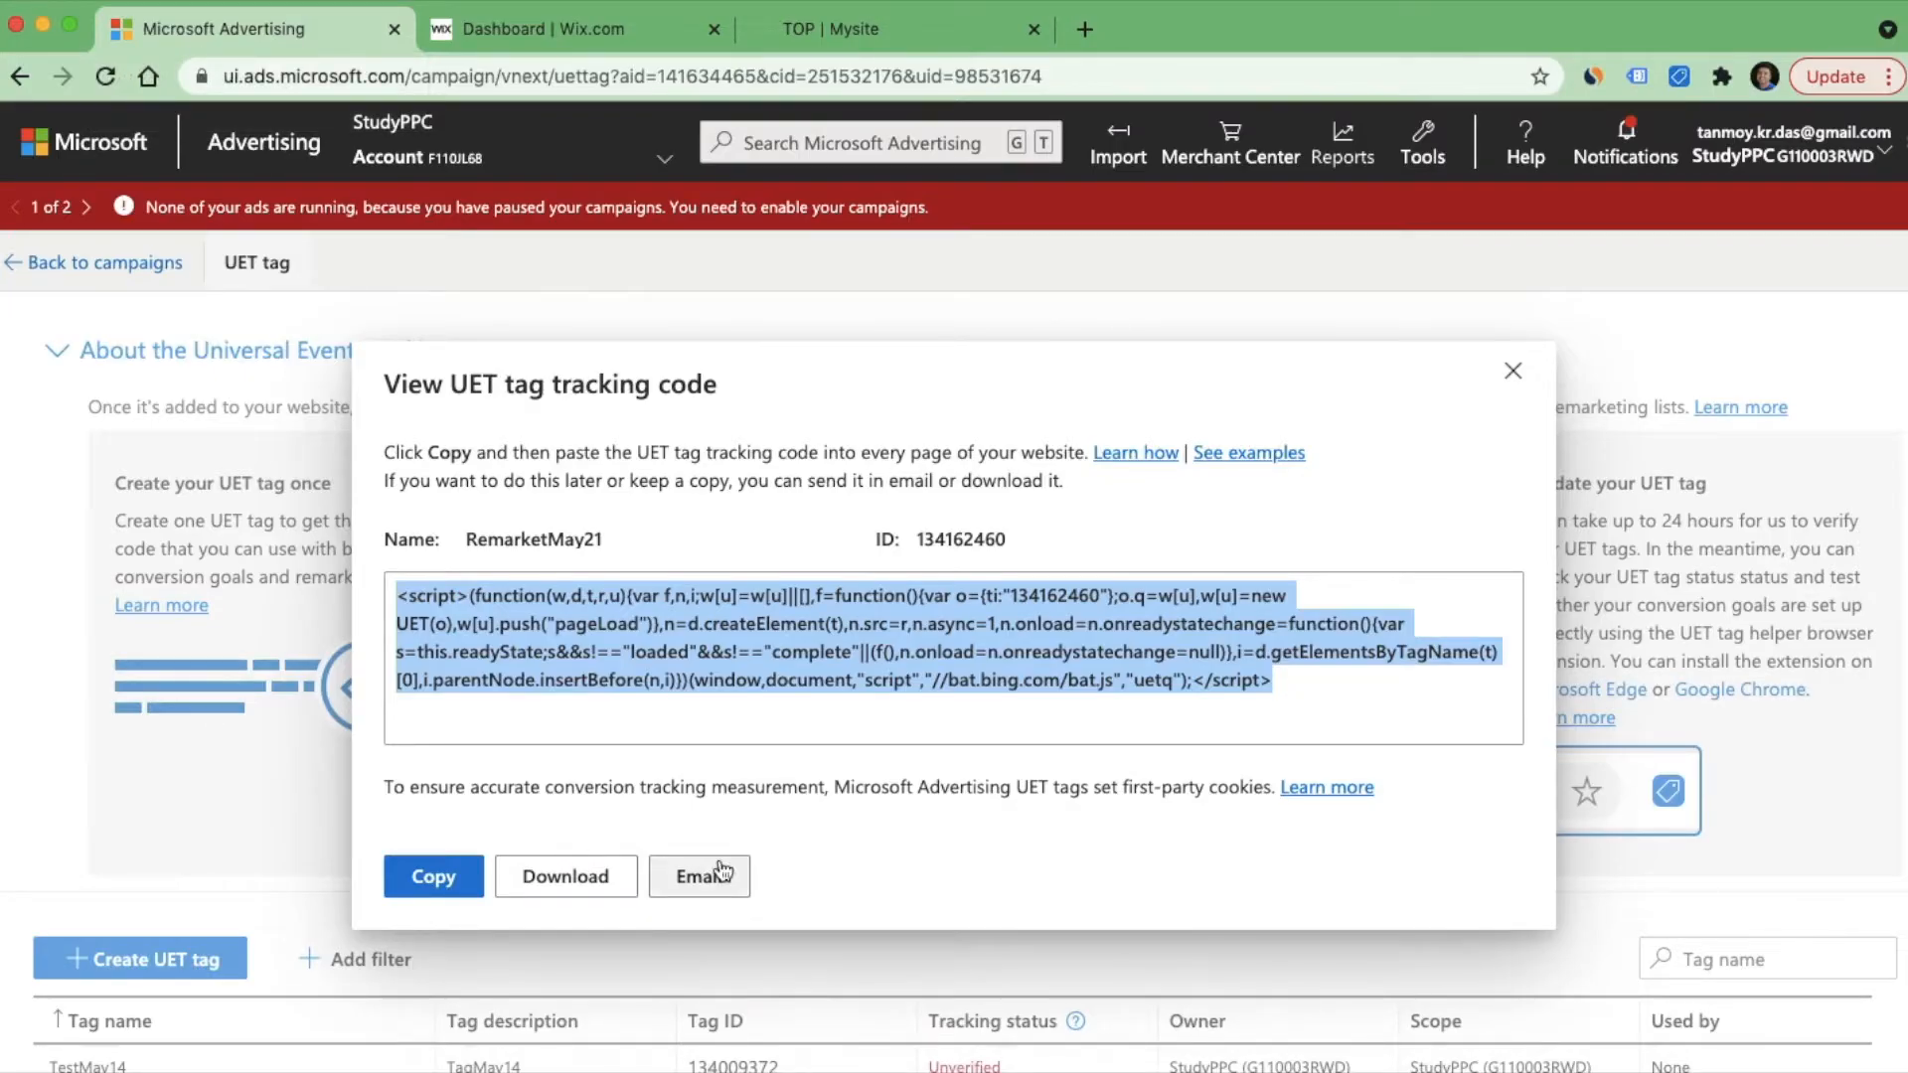
left_click(1514, 372)
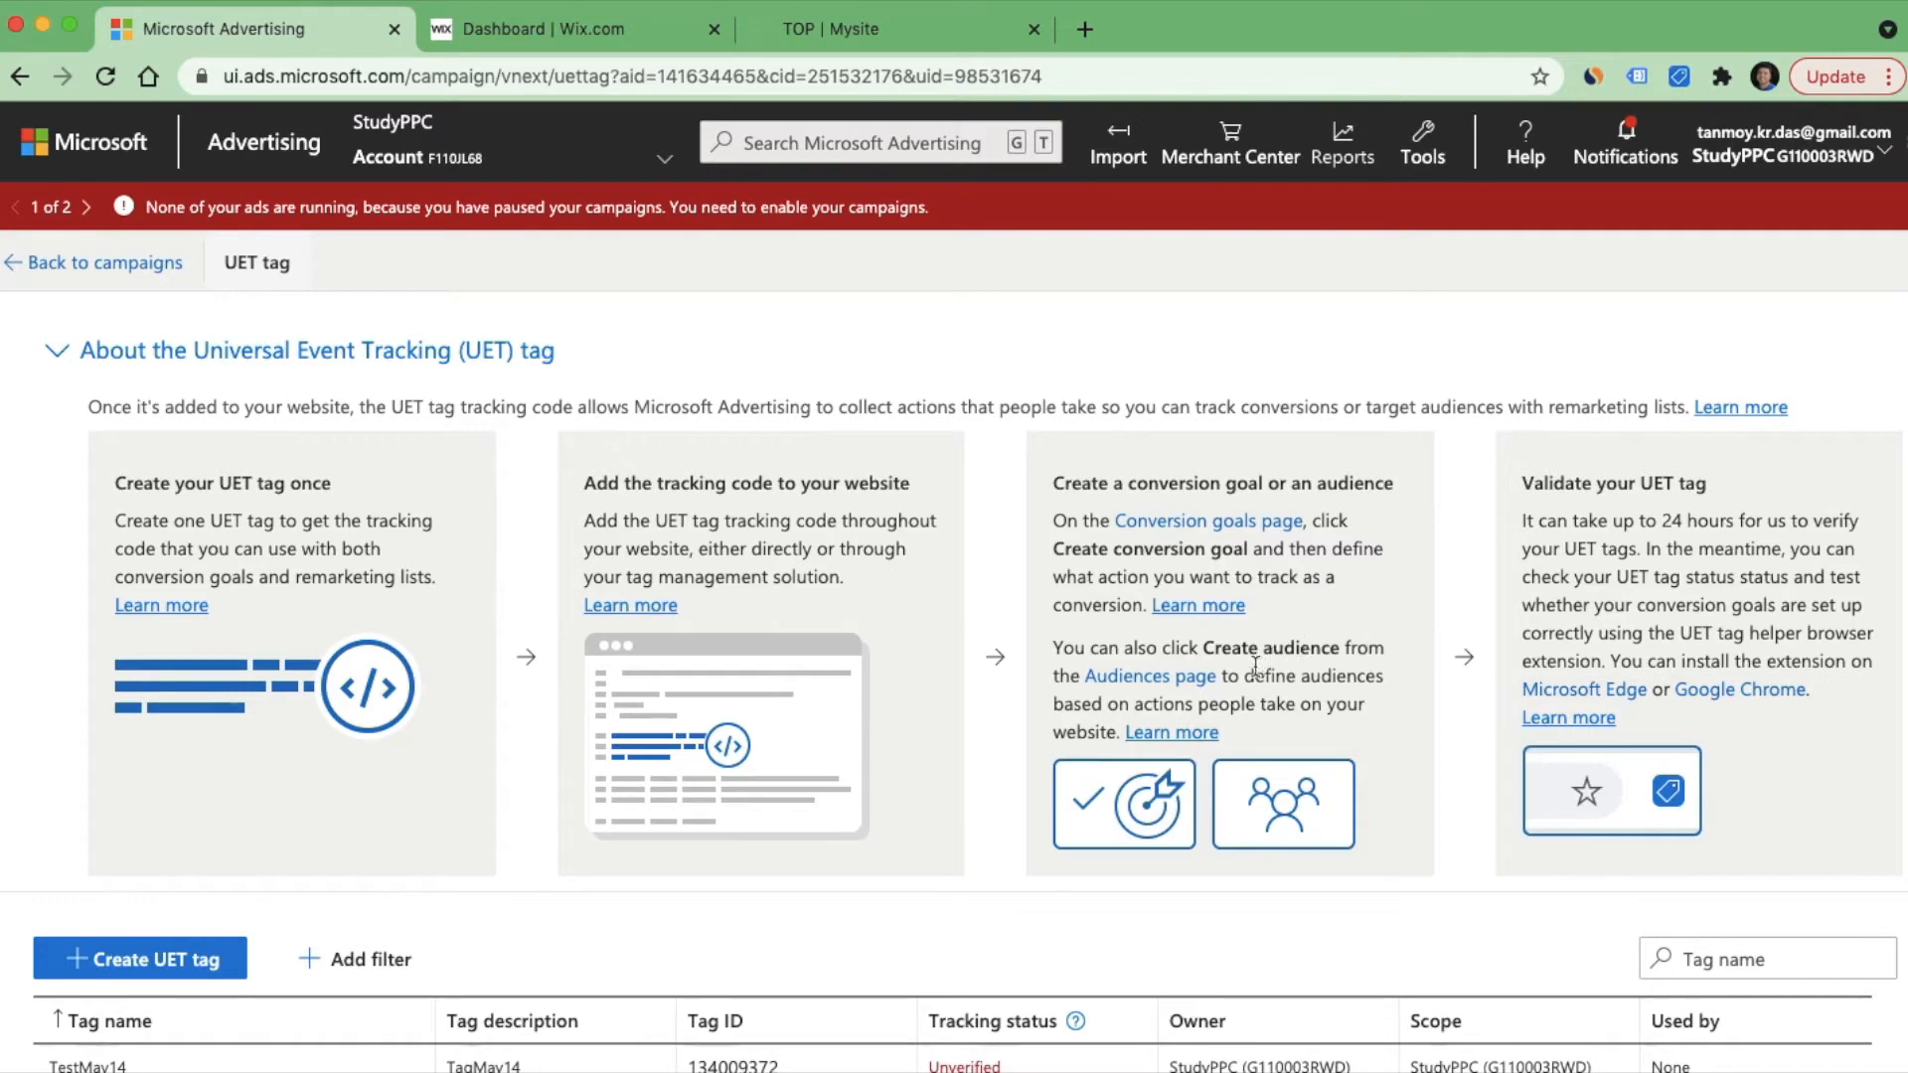
left_click(1153, 679)
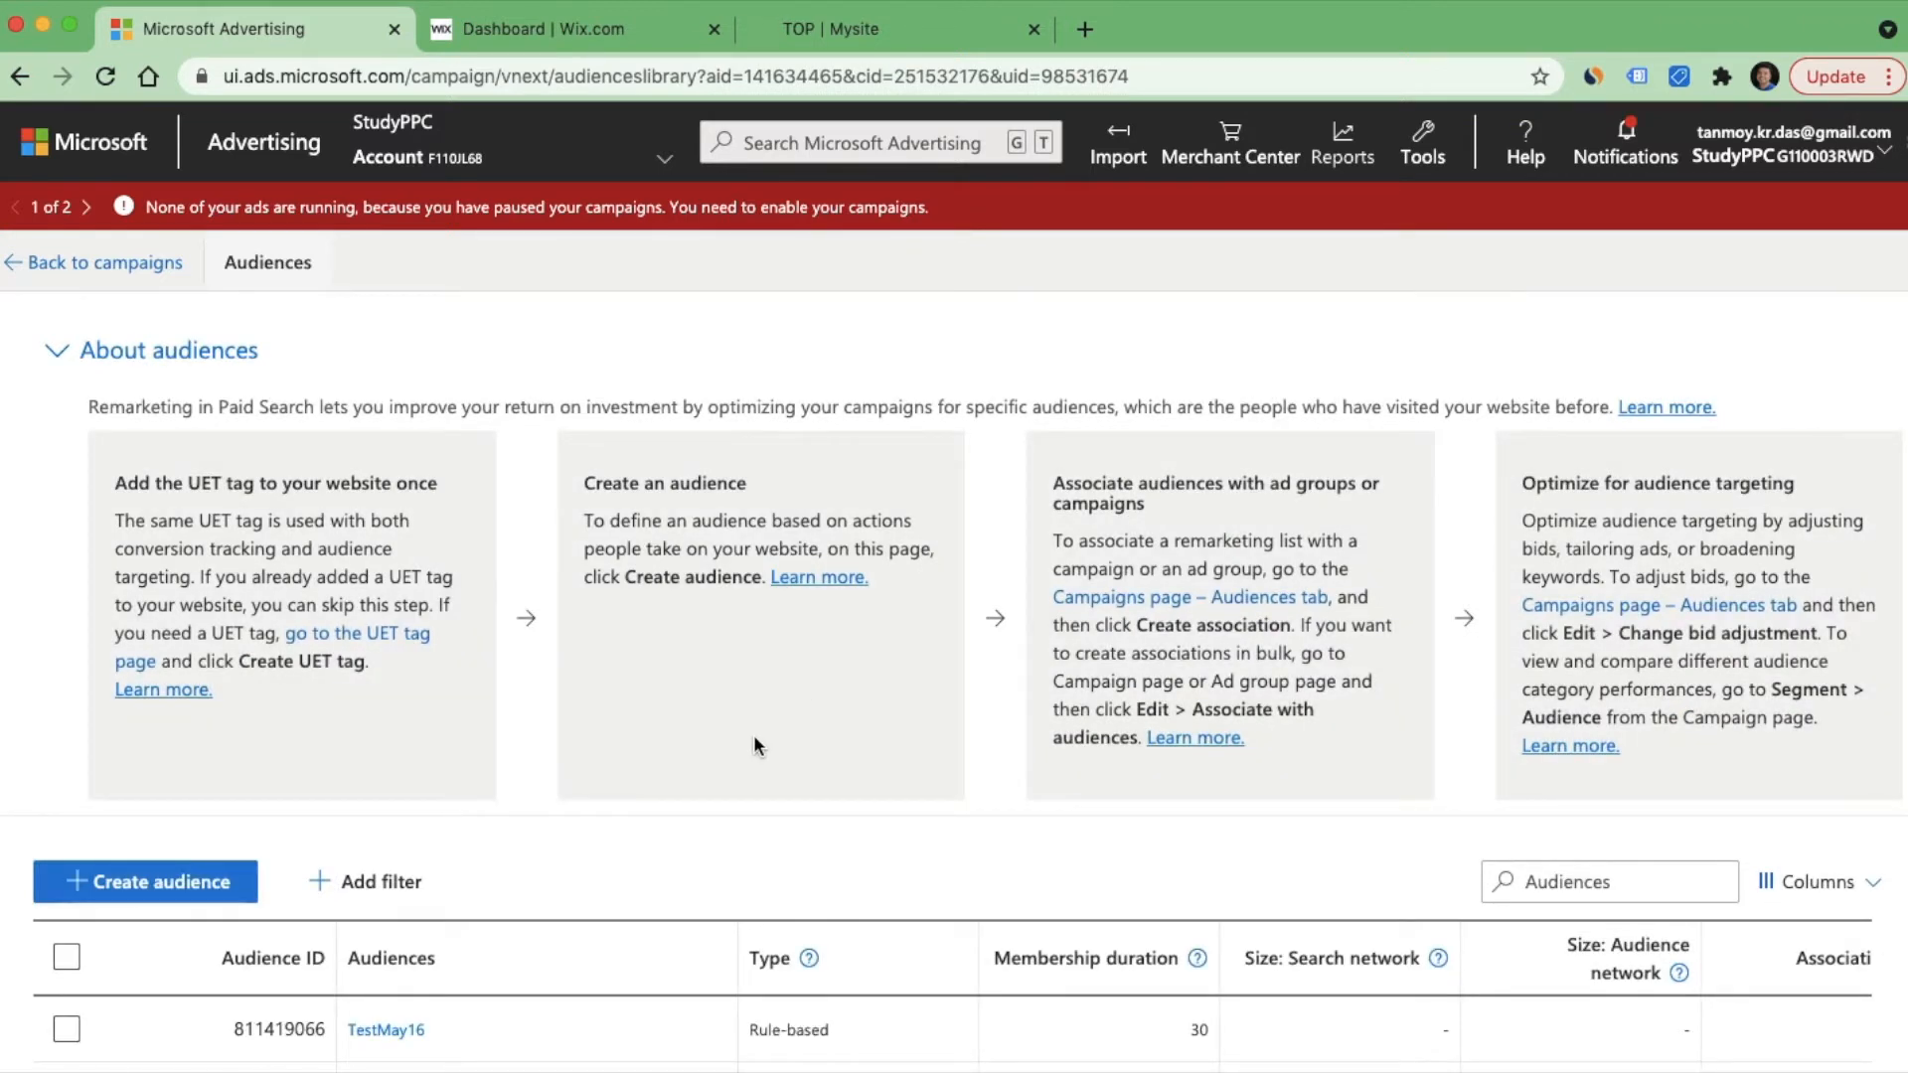
scroll(754, 737, "down", 1)
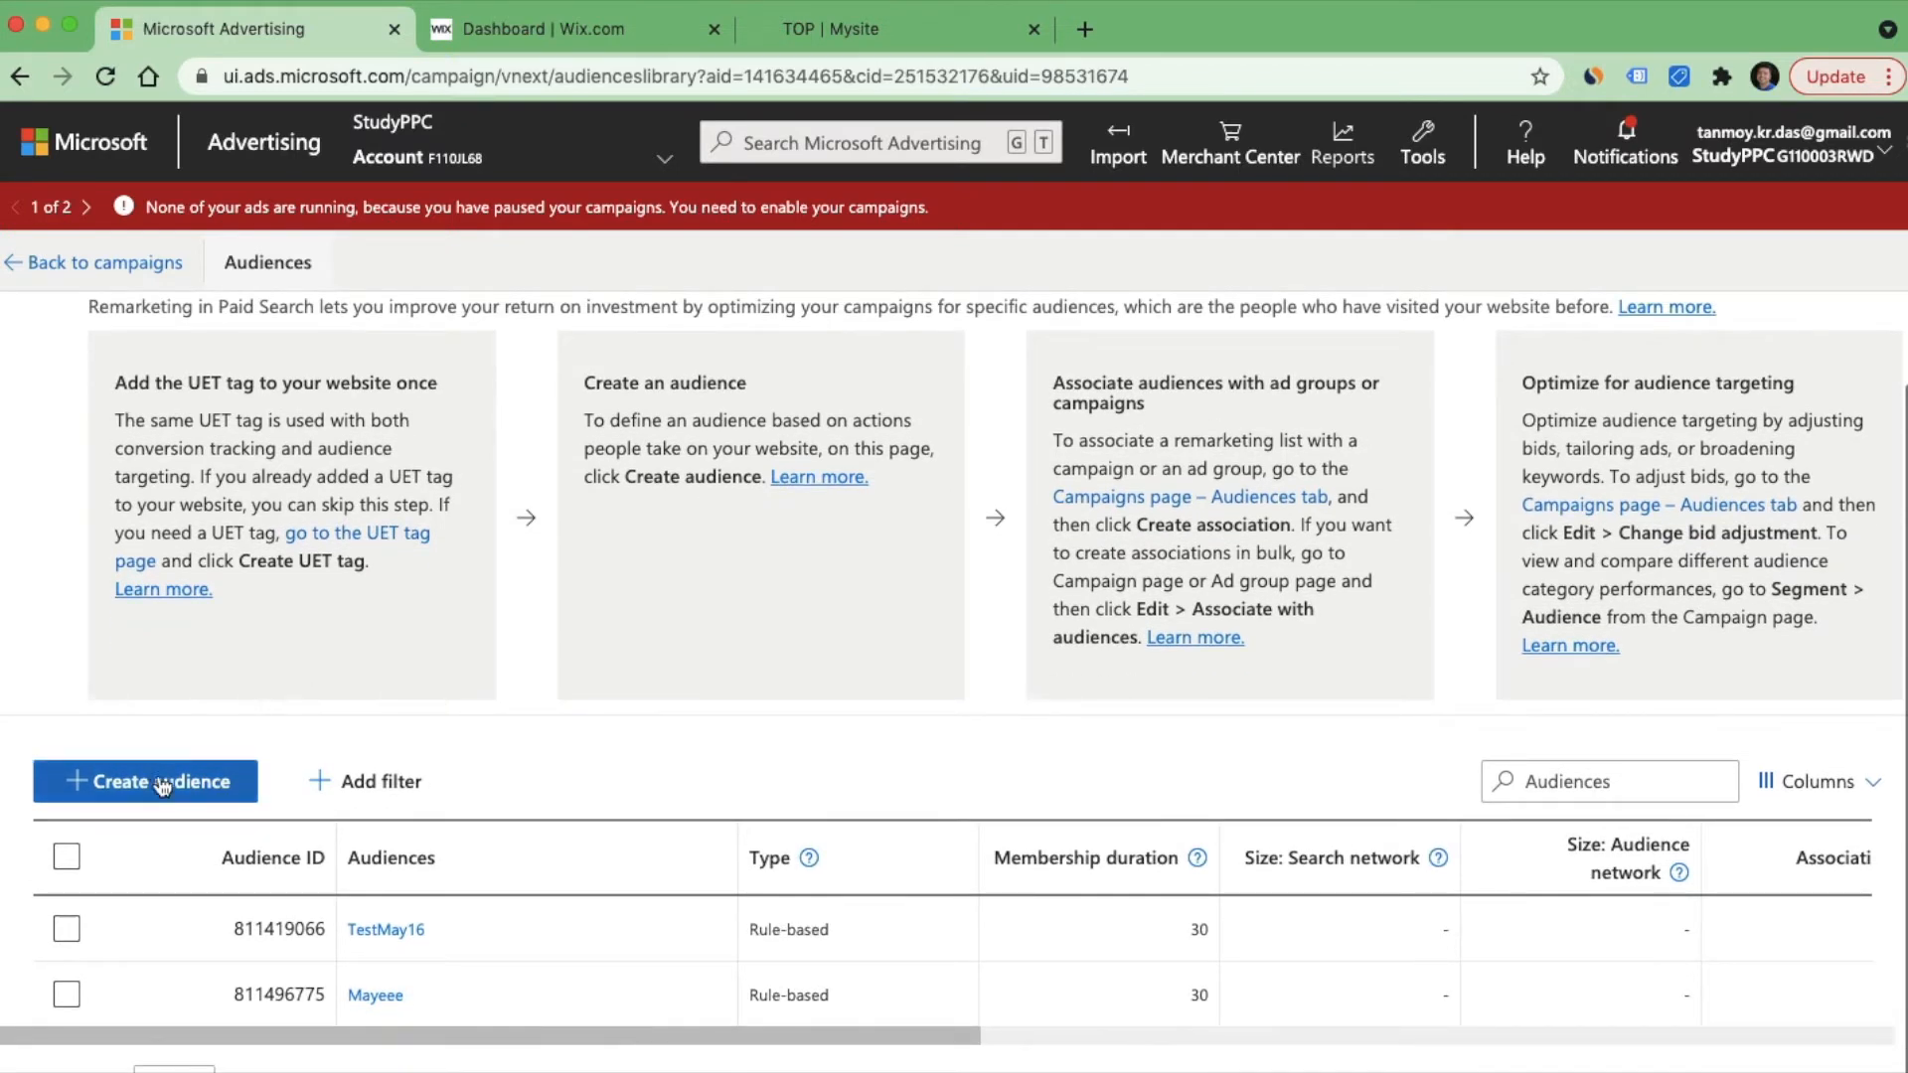
Step: Start a new audience named RemarketingMay21 with the type Remarketing list, and continue to its audience details
left_click(182, 796)
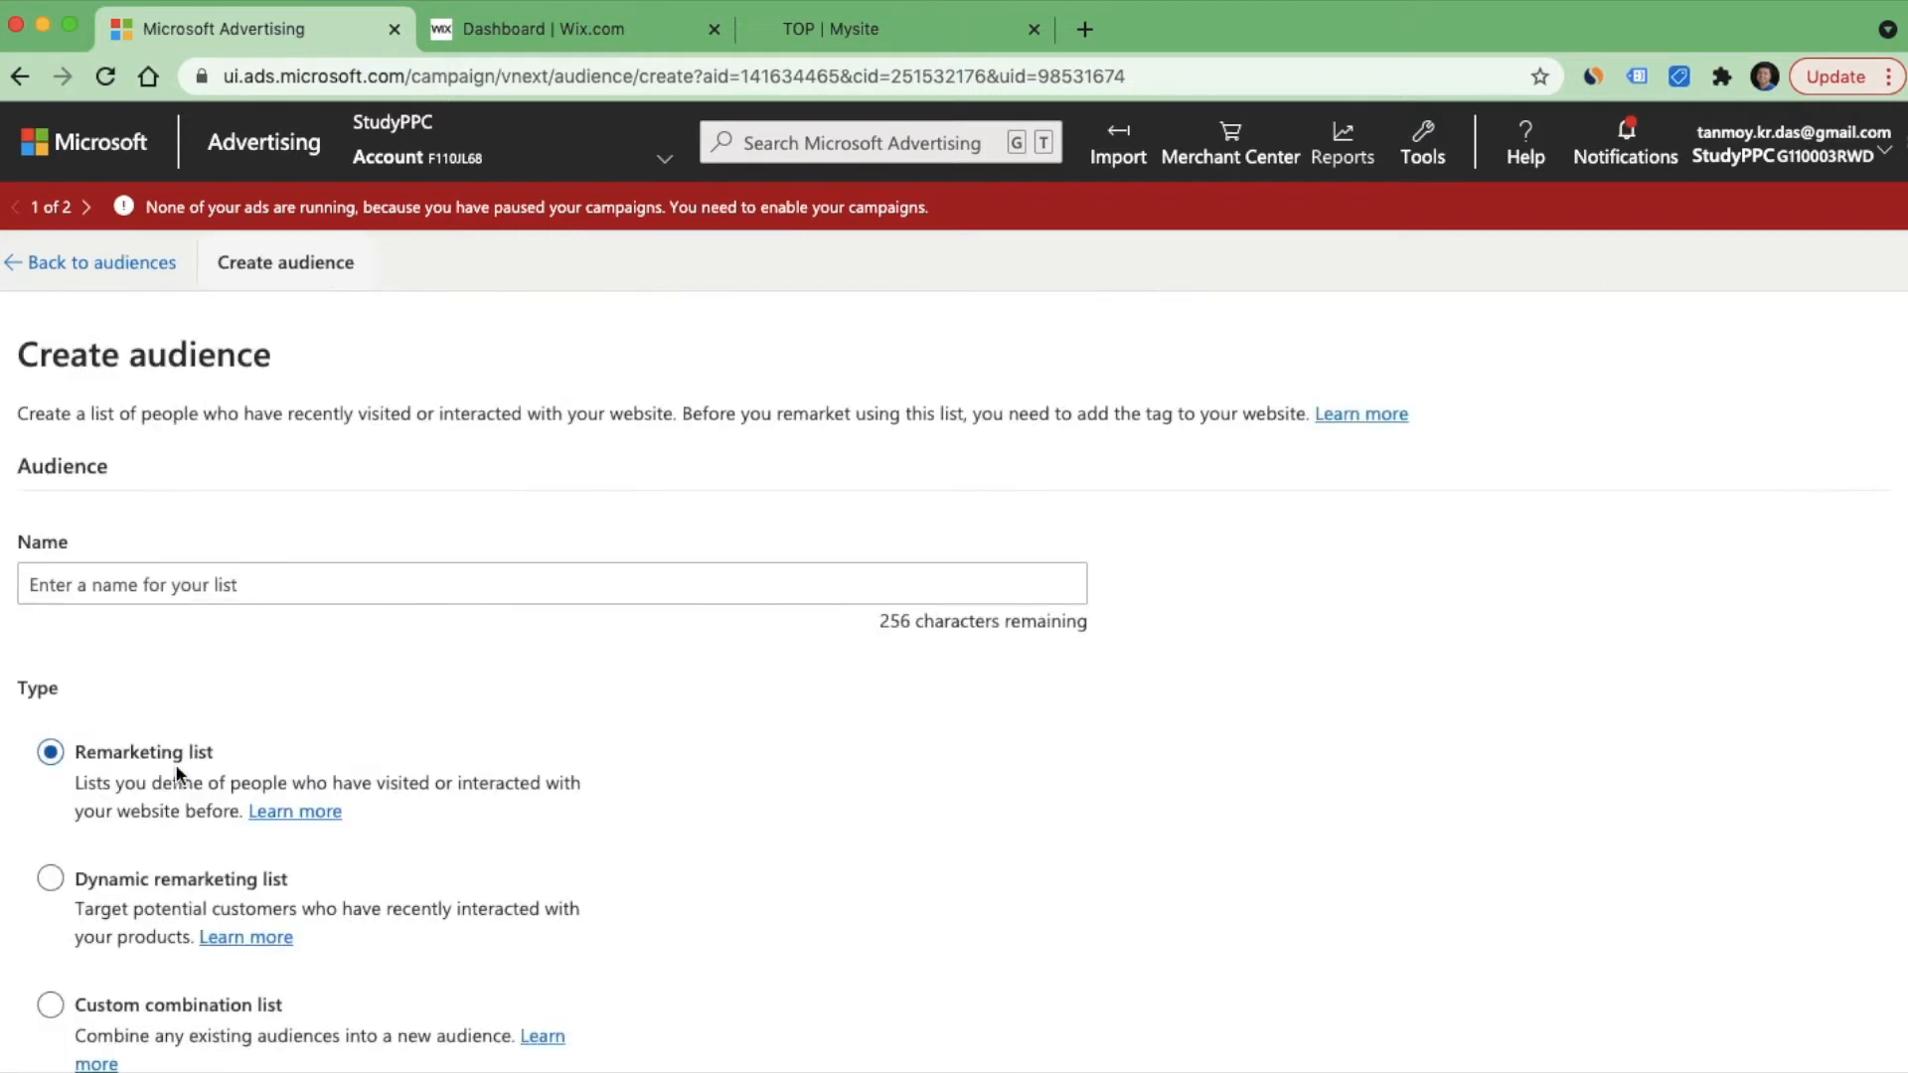
left_click(170, 584)
type("Rema")
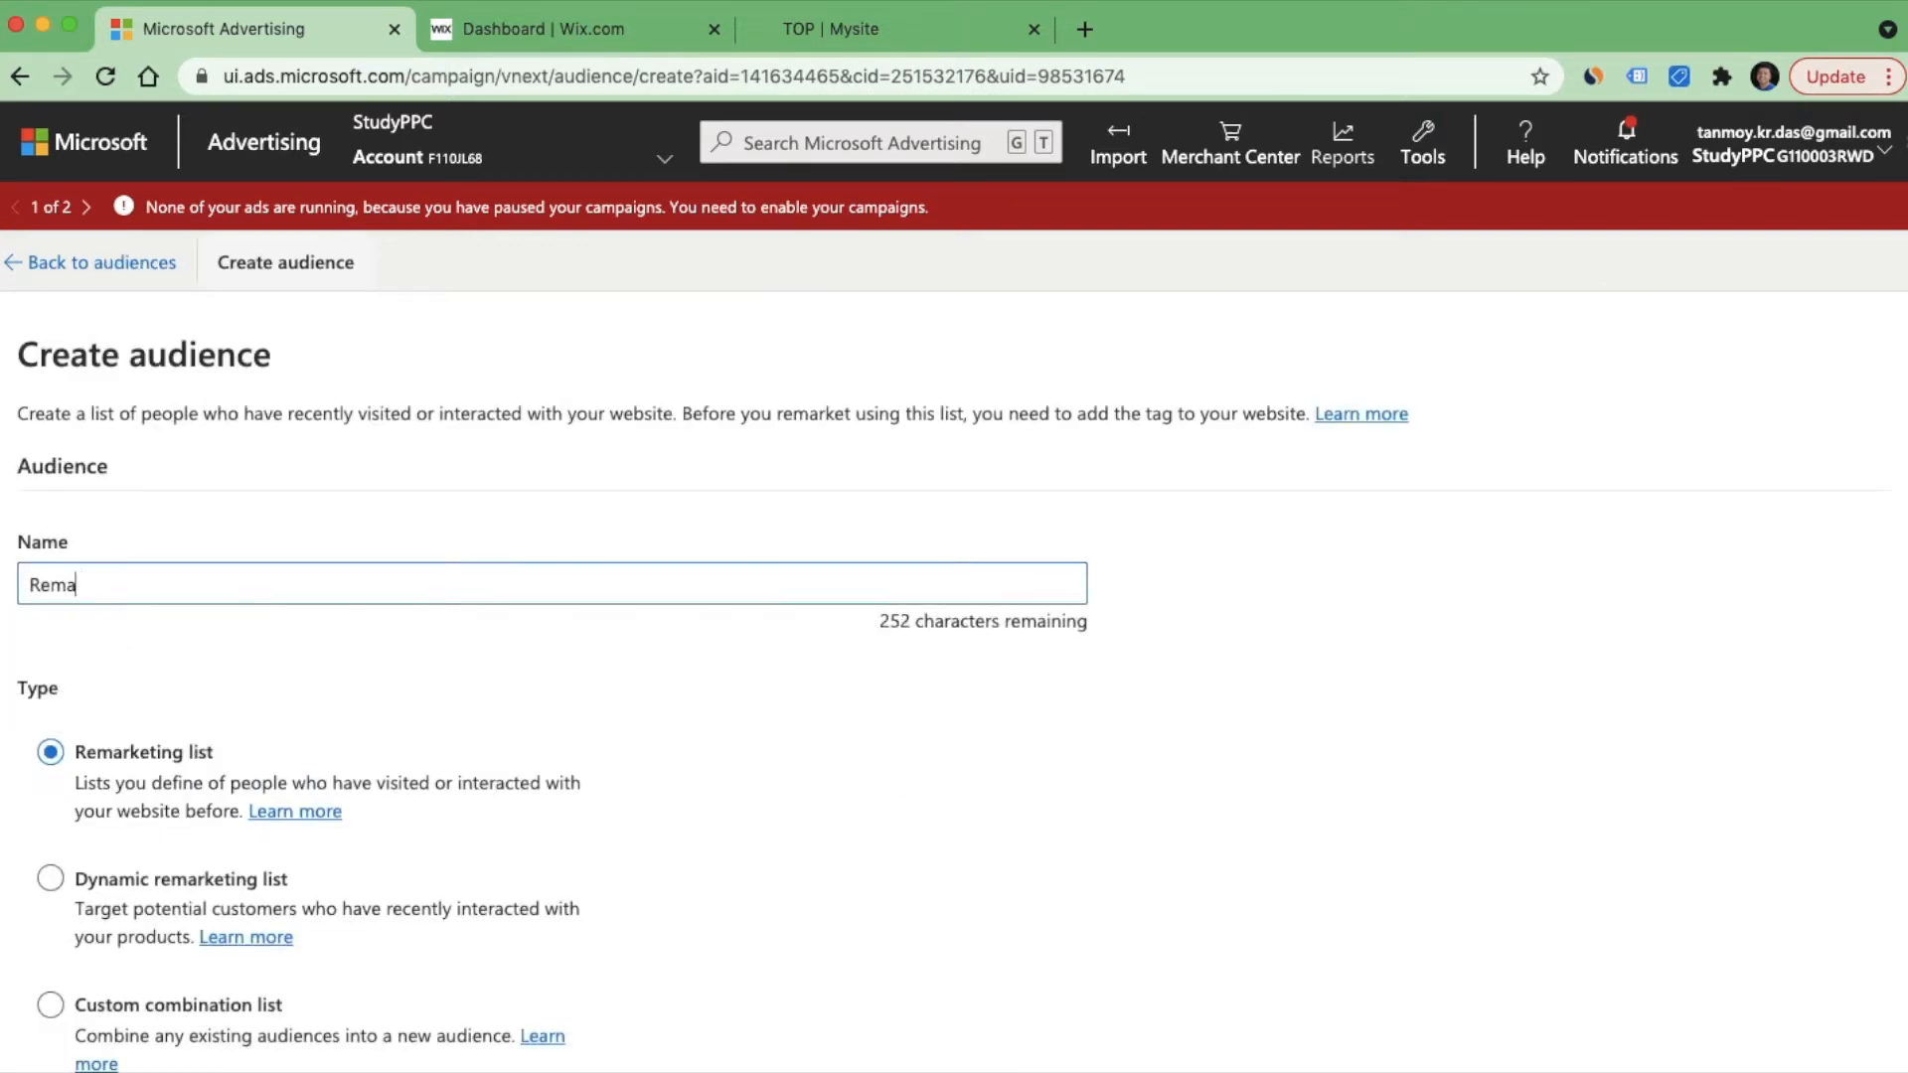
type("rketingMay21")
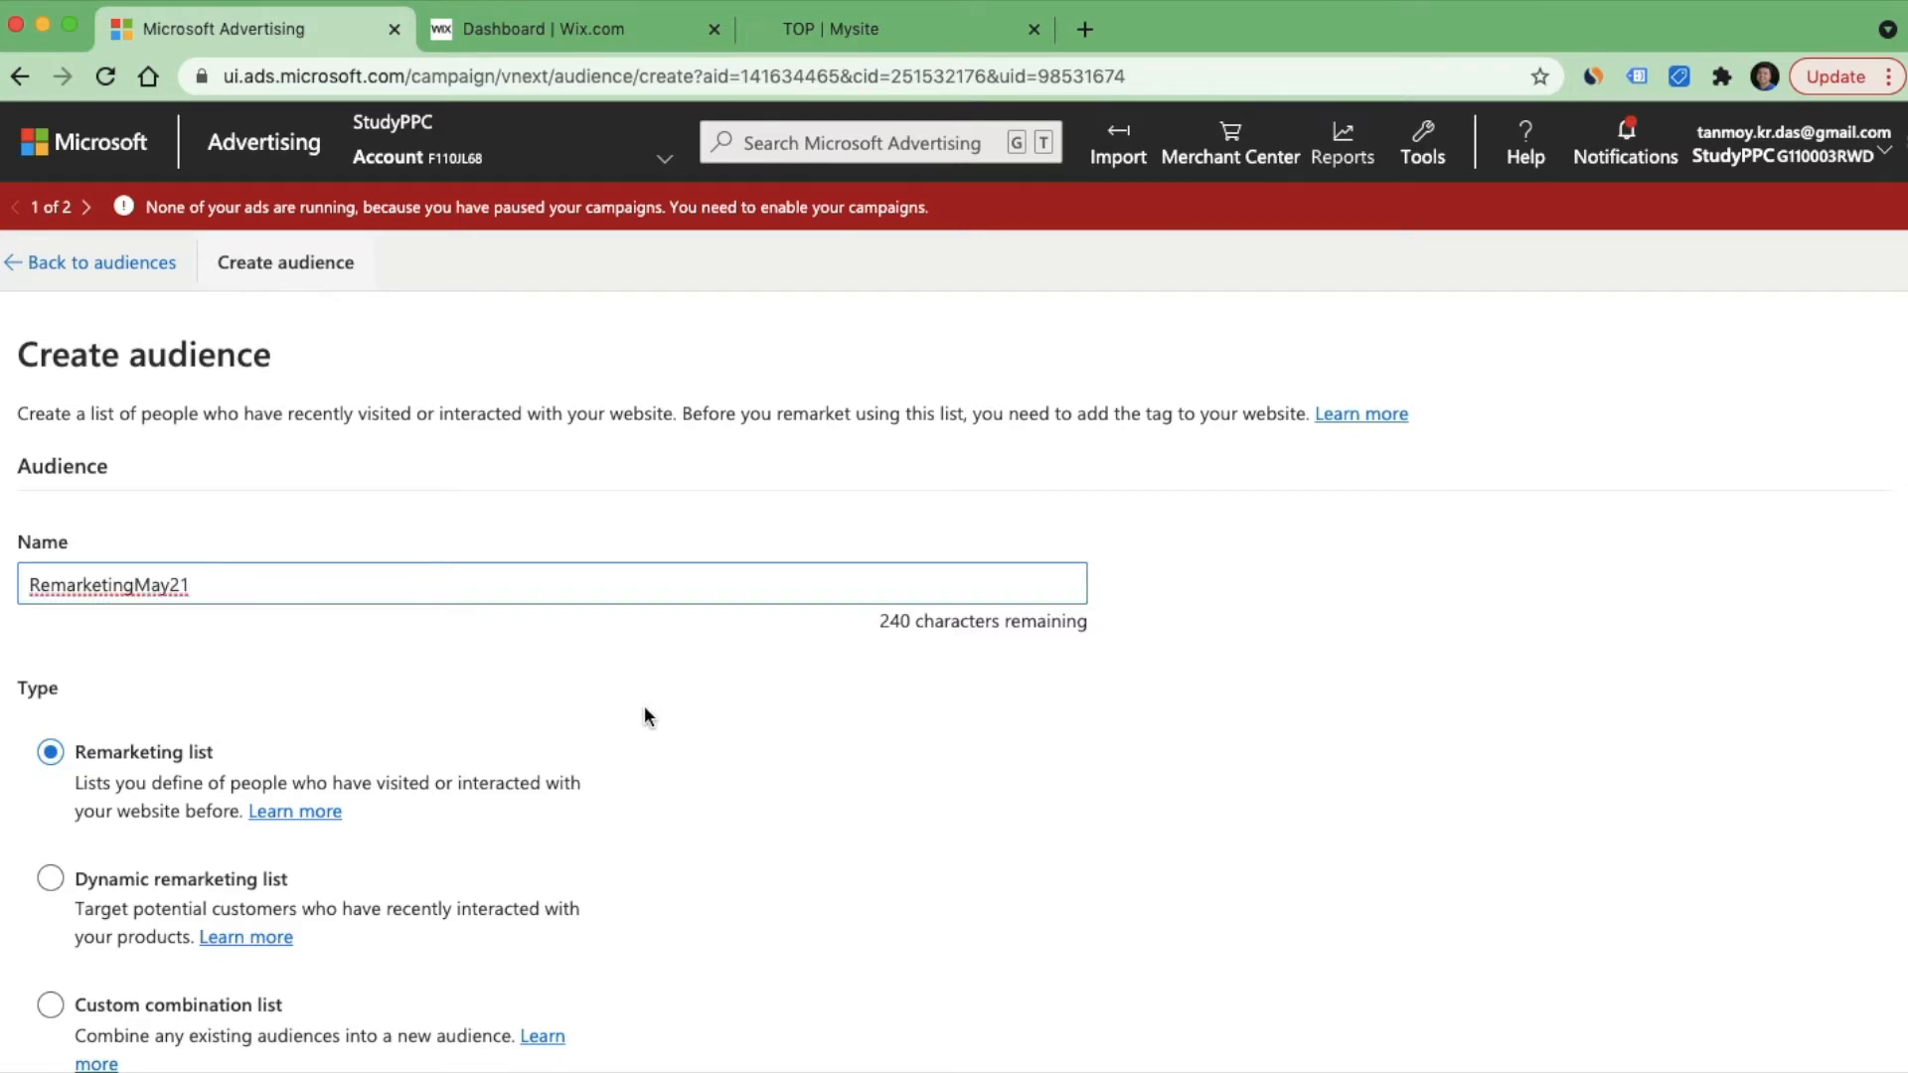
scroll(644, 714, "down", 1)
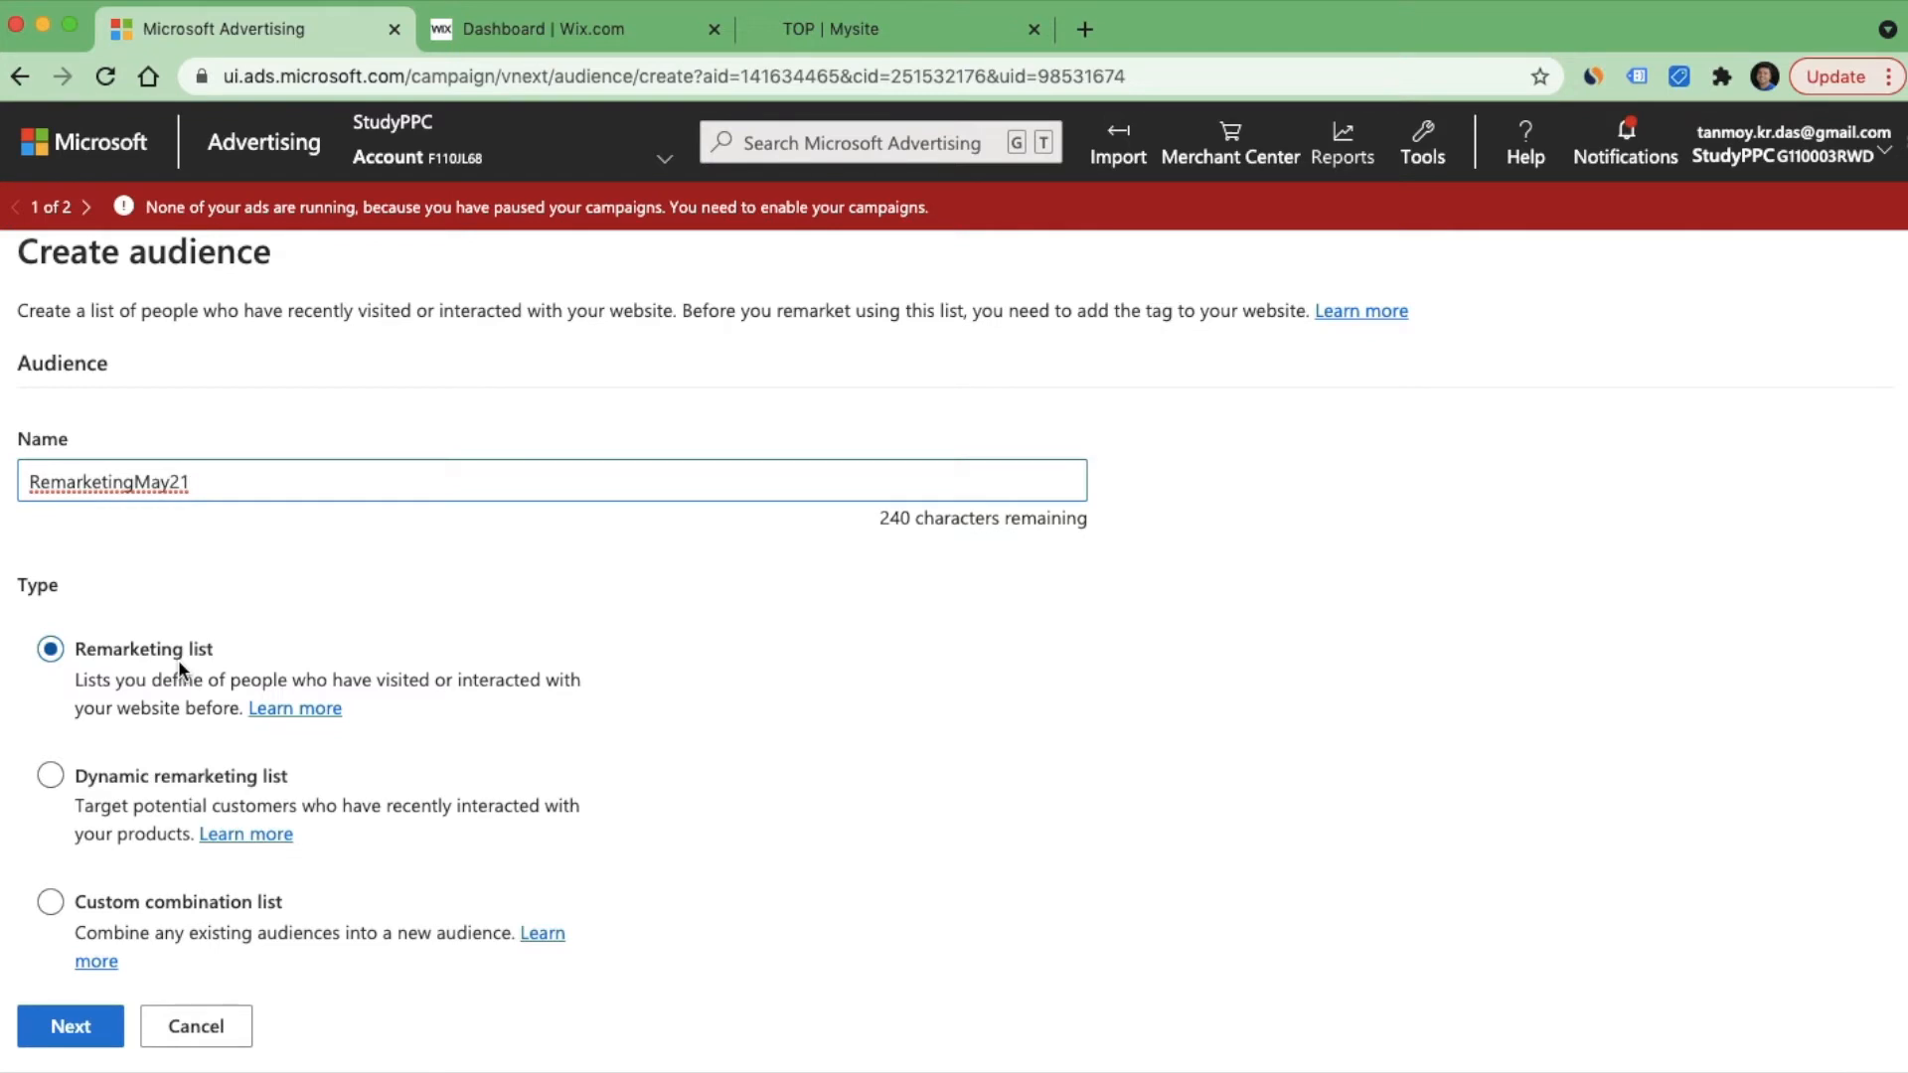
left_click(105, 778)
scroll(766, 782, "down", 1)
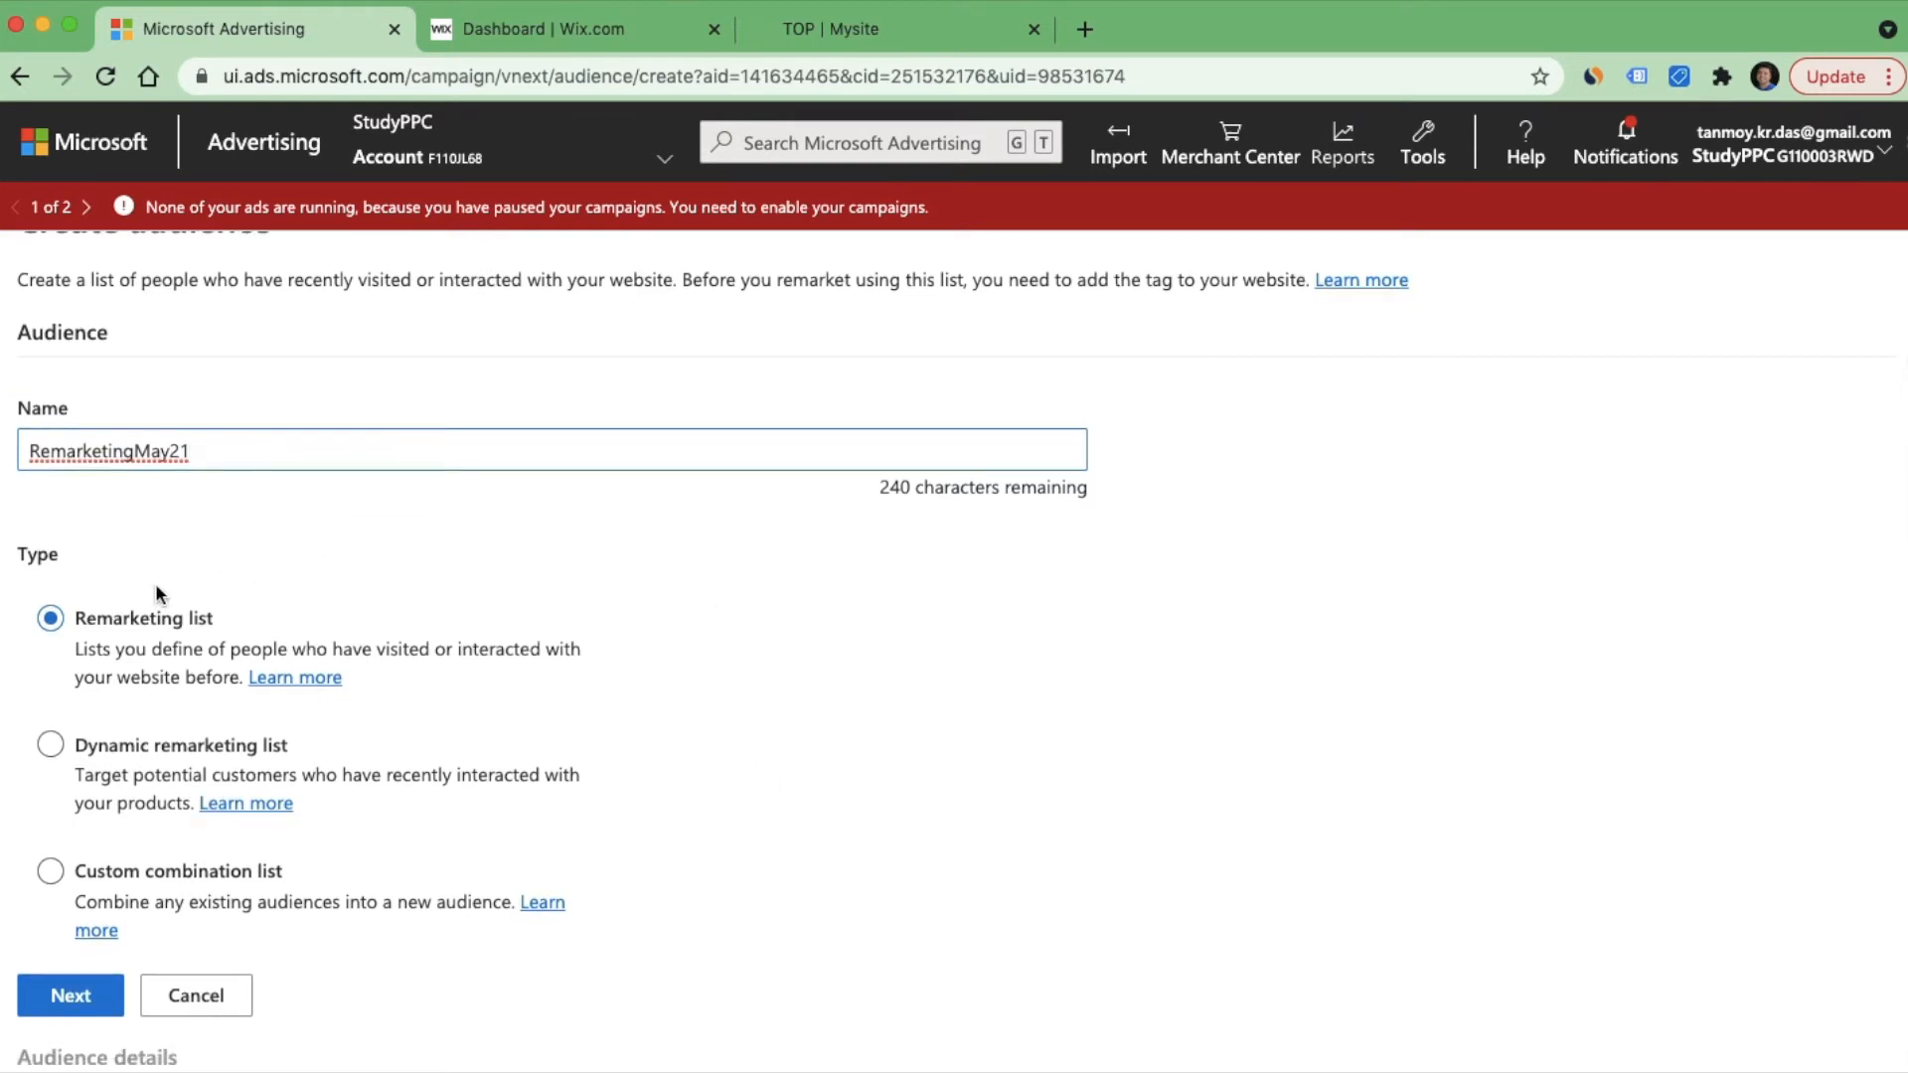
left_click(64, 995)
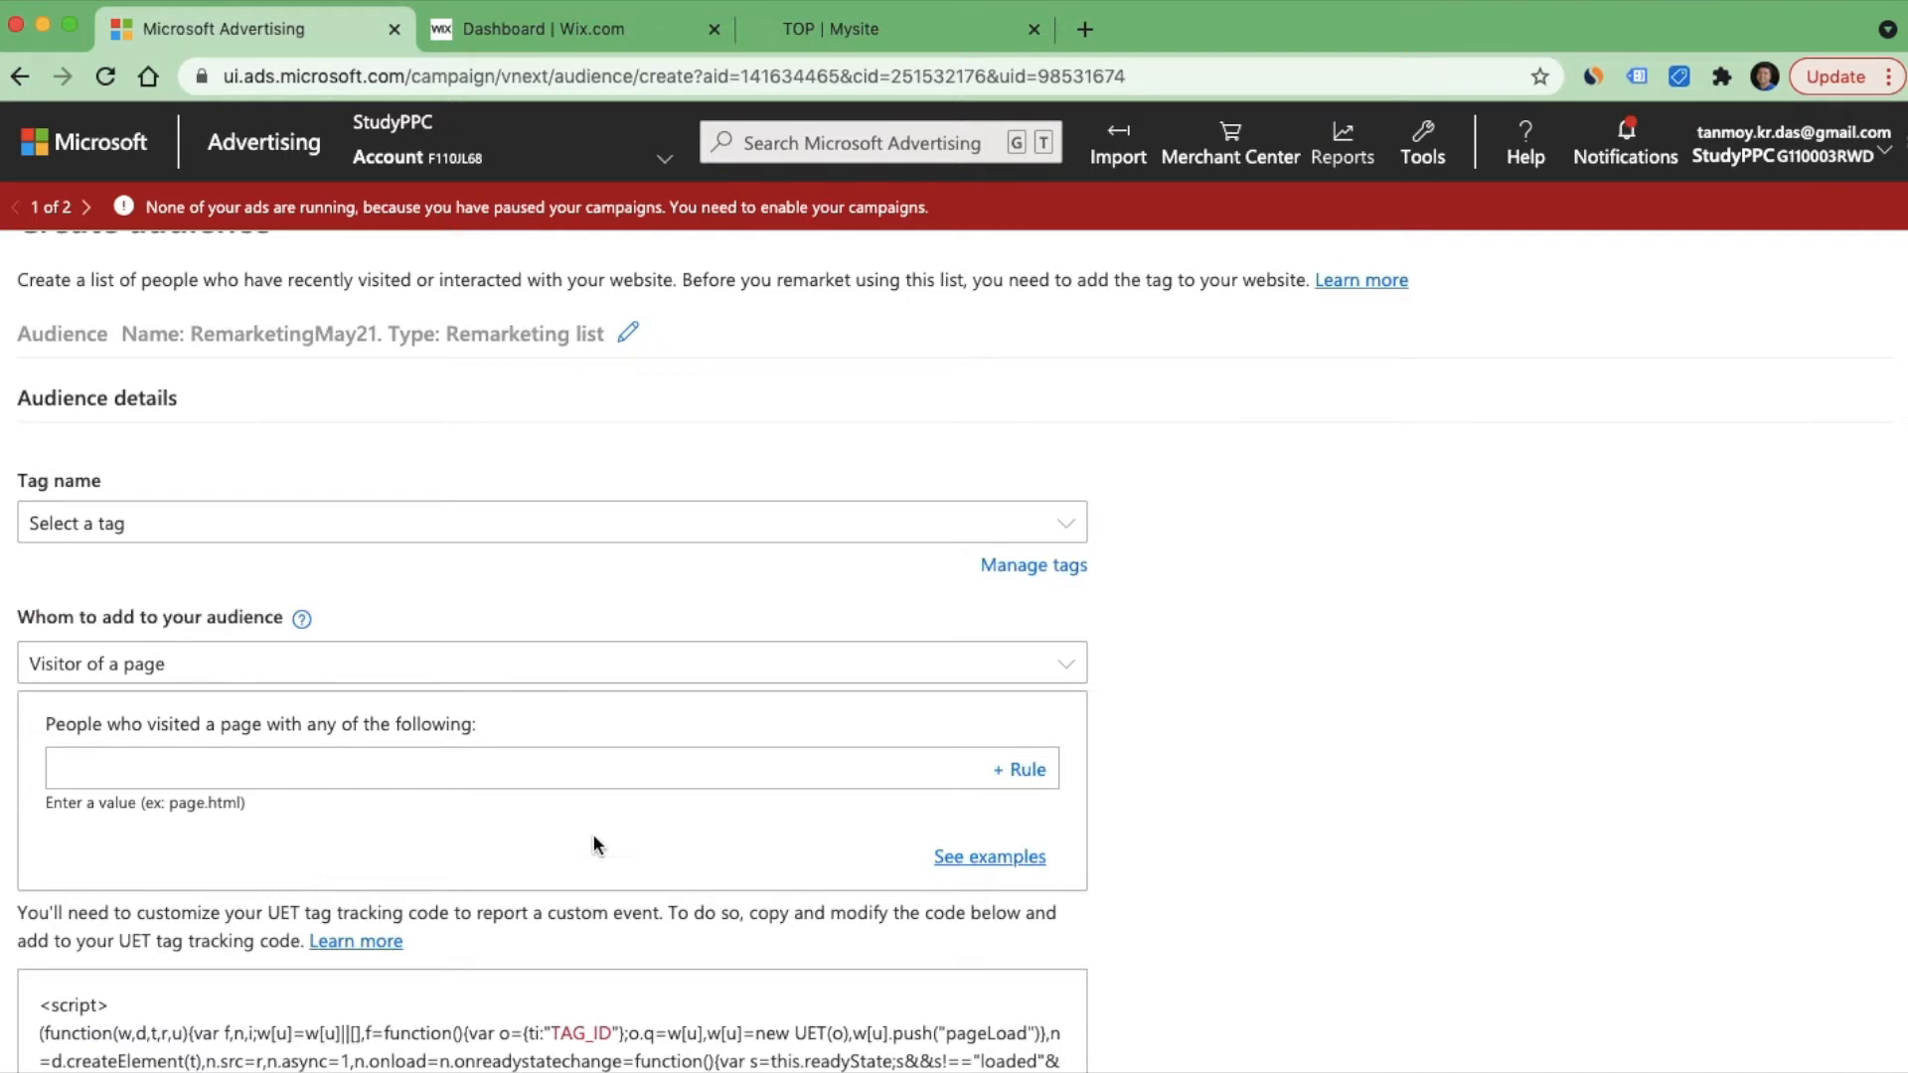
Step: Assign the RemarketMay21 tag to the audience and review the choices for whom to add, leaving Visitor of a page selected
left_click(165, 519)
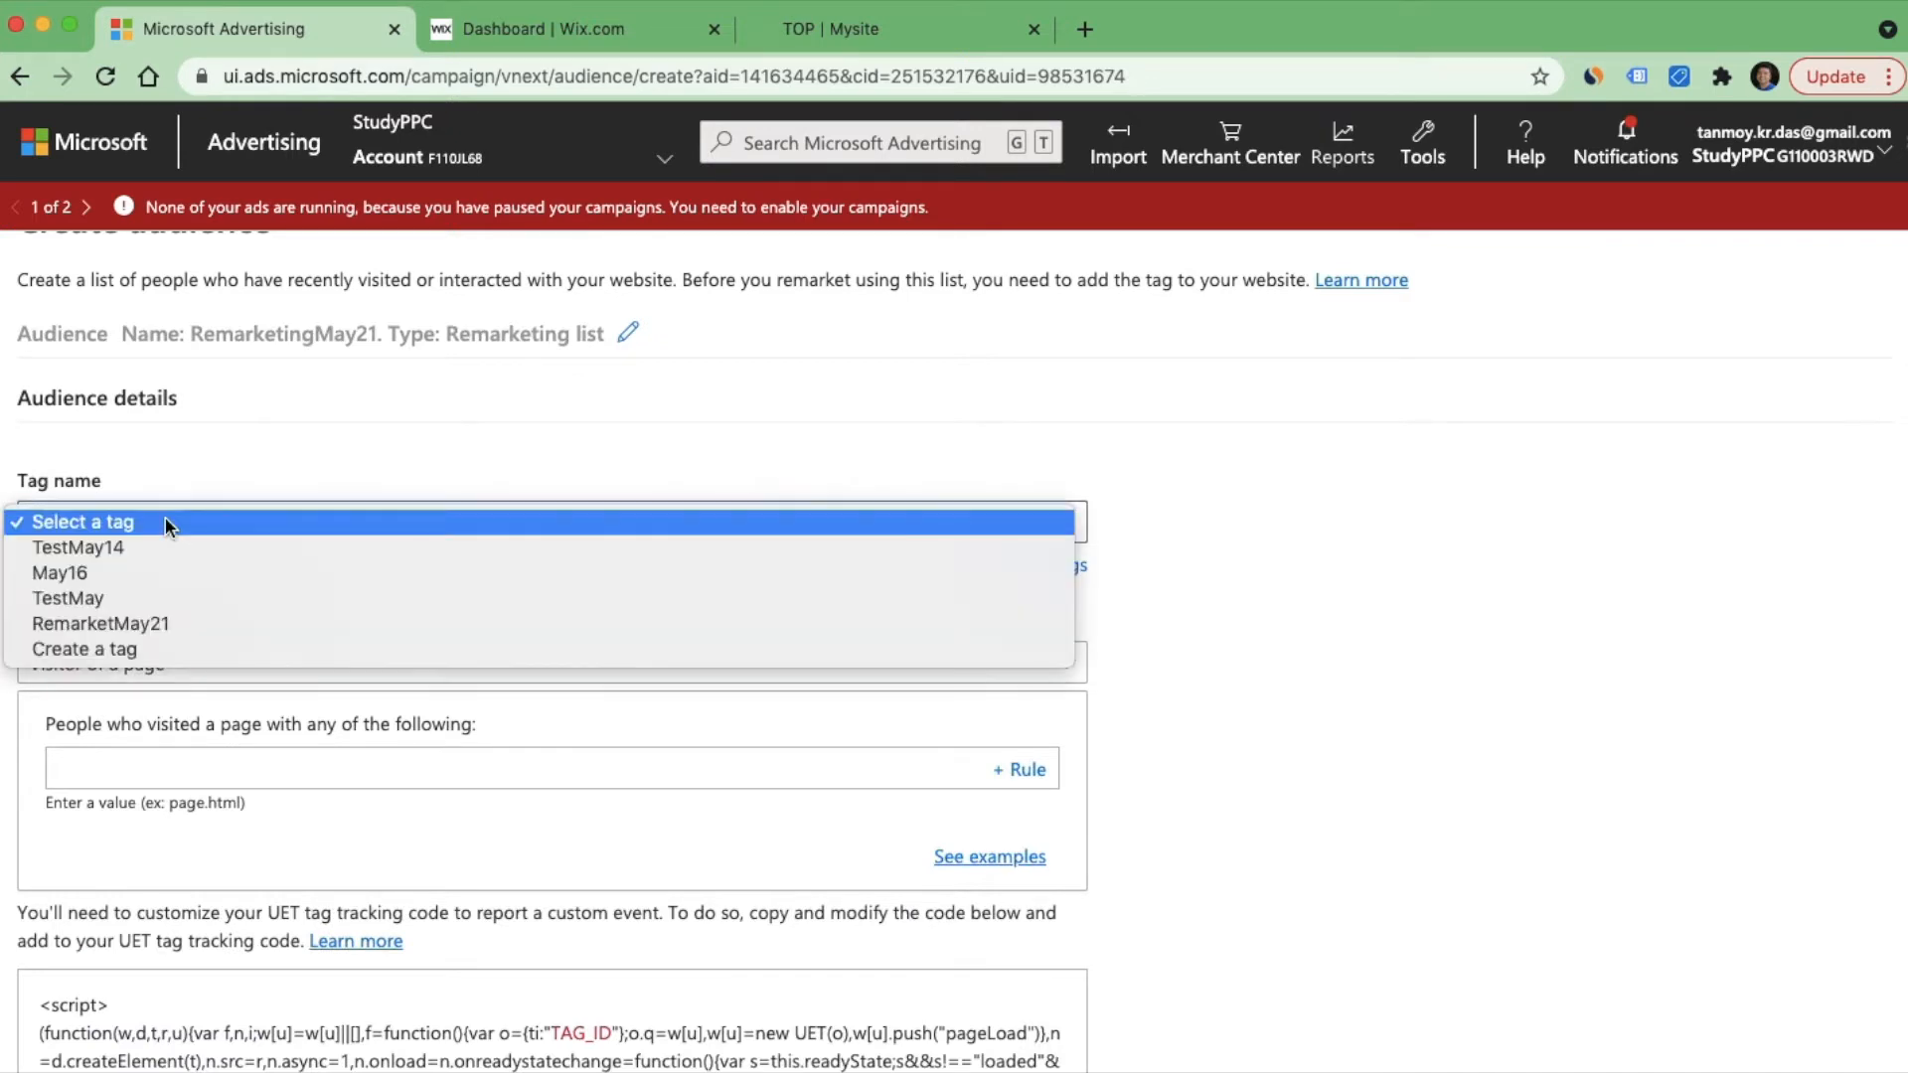
left_click(193, 624)
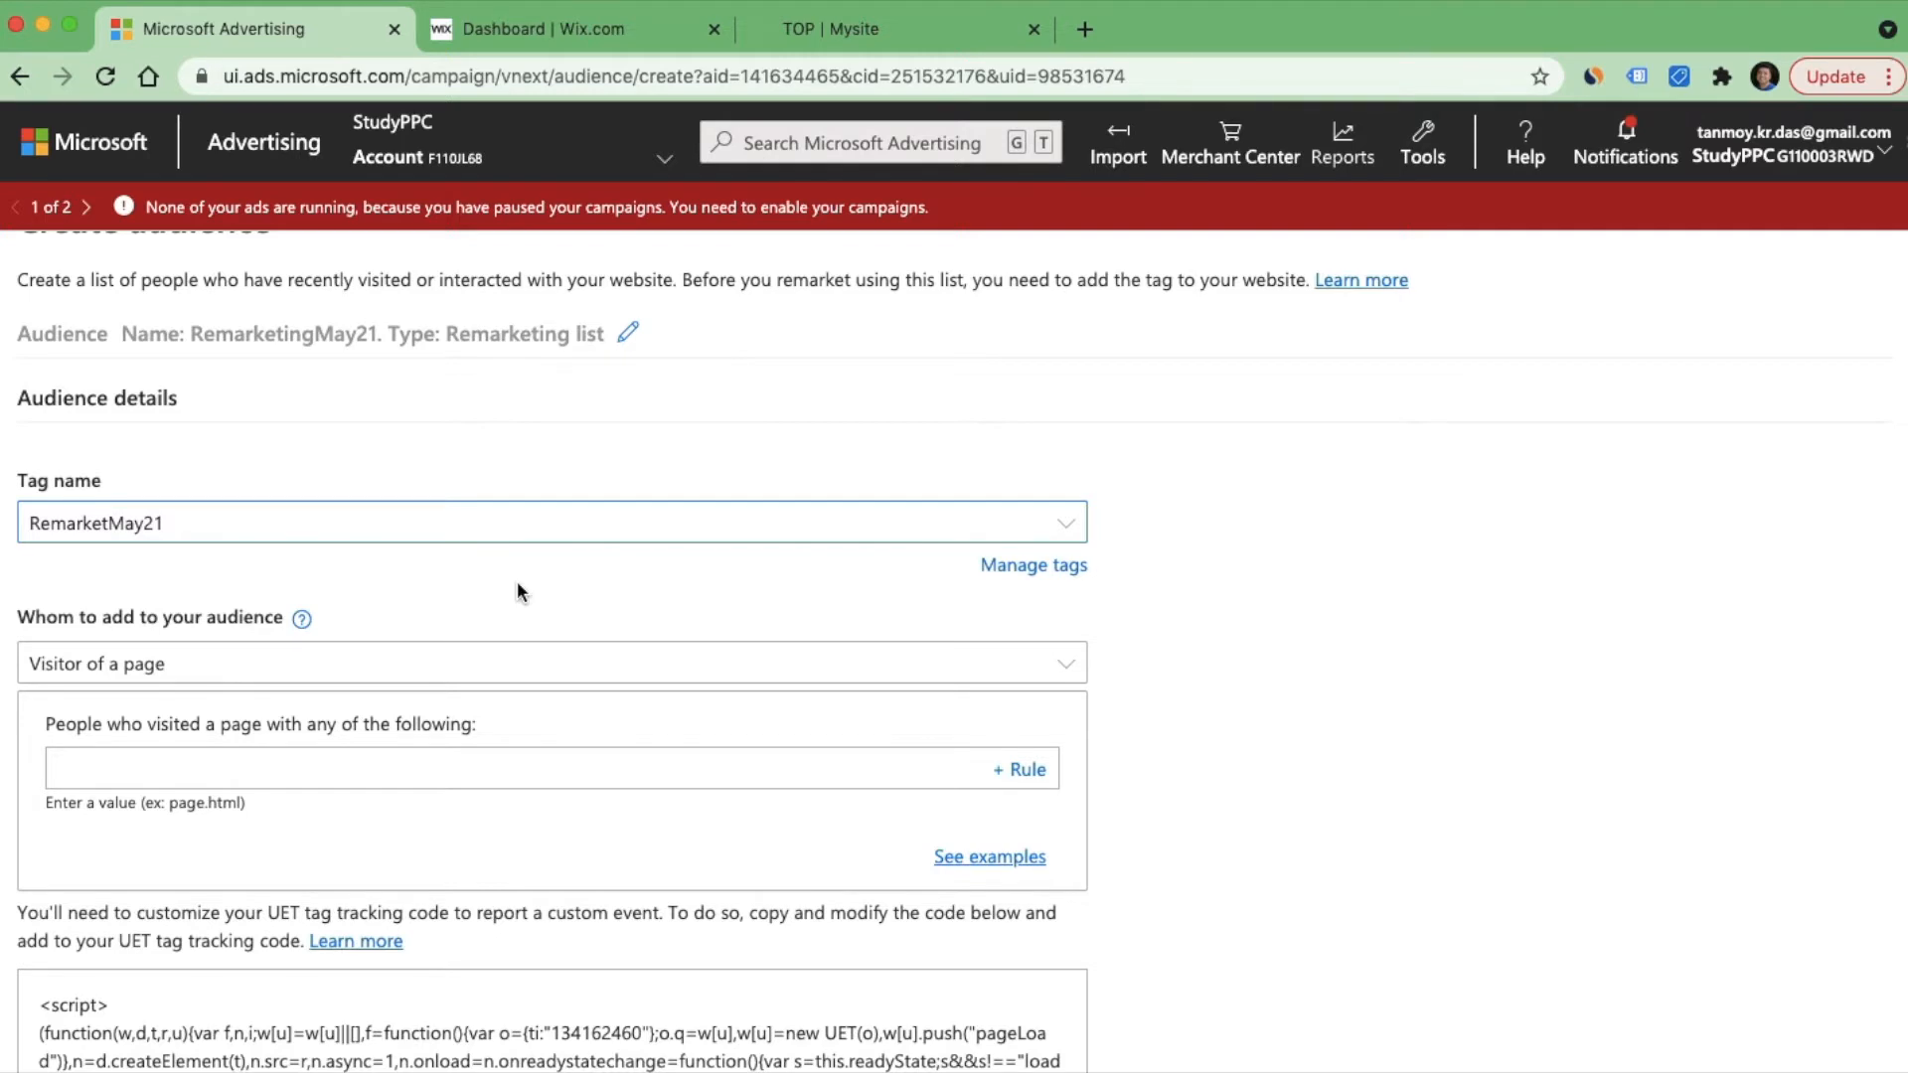
left_click(265, 662)
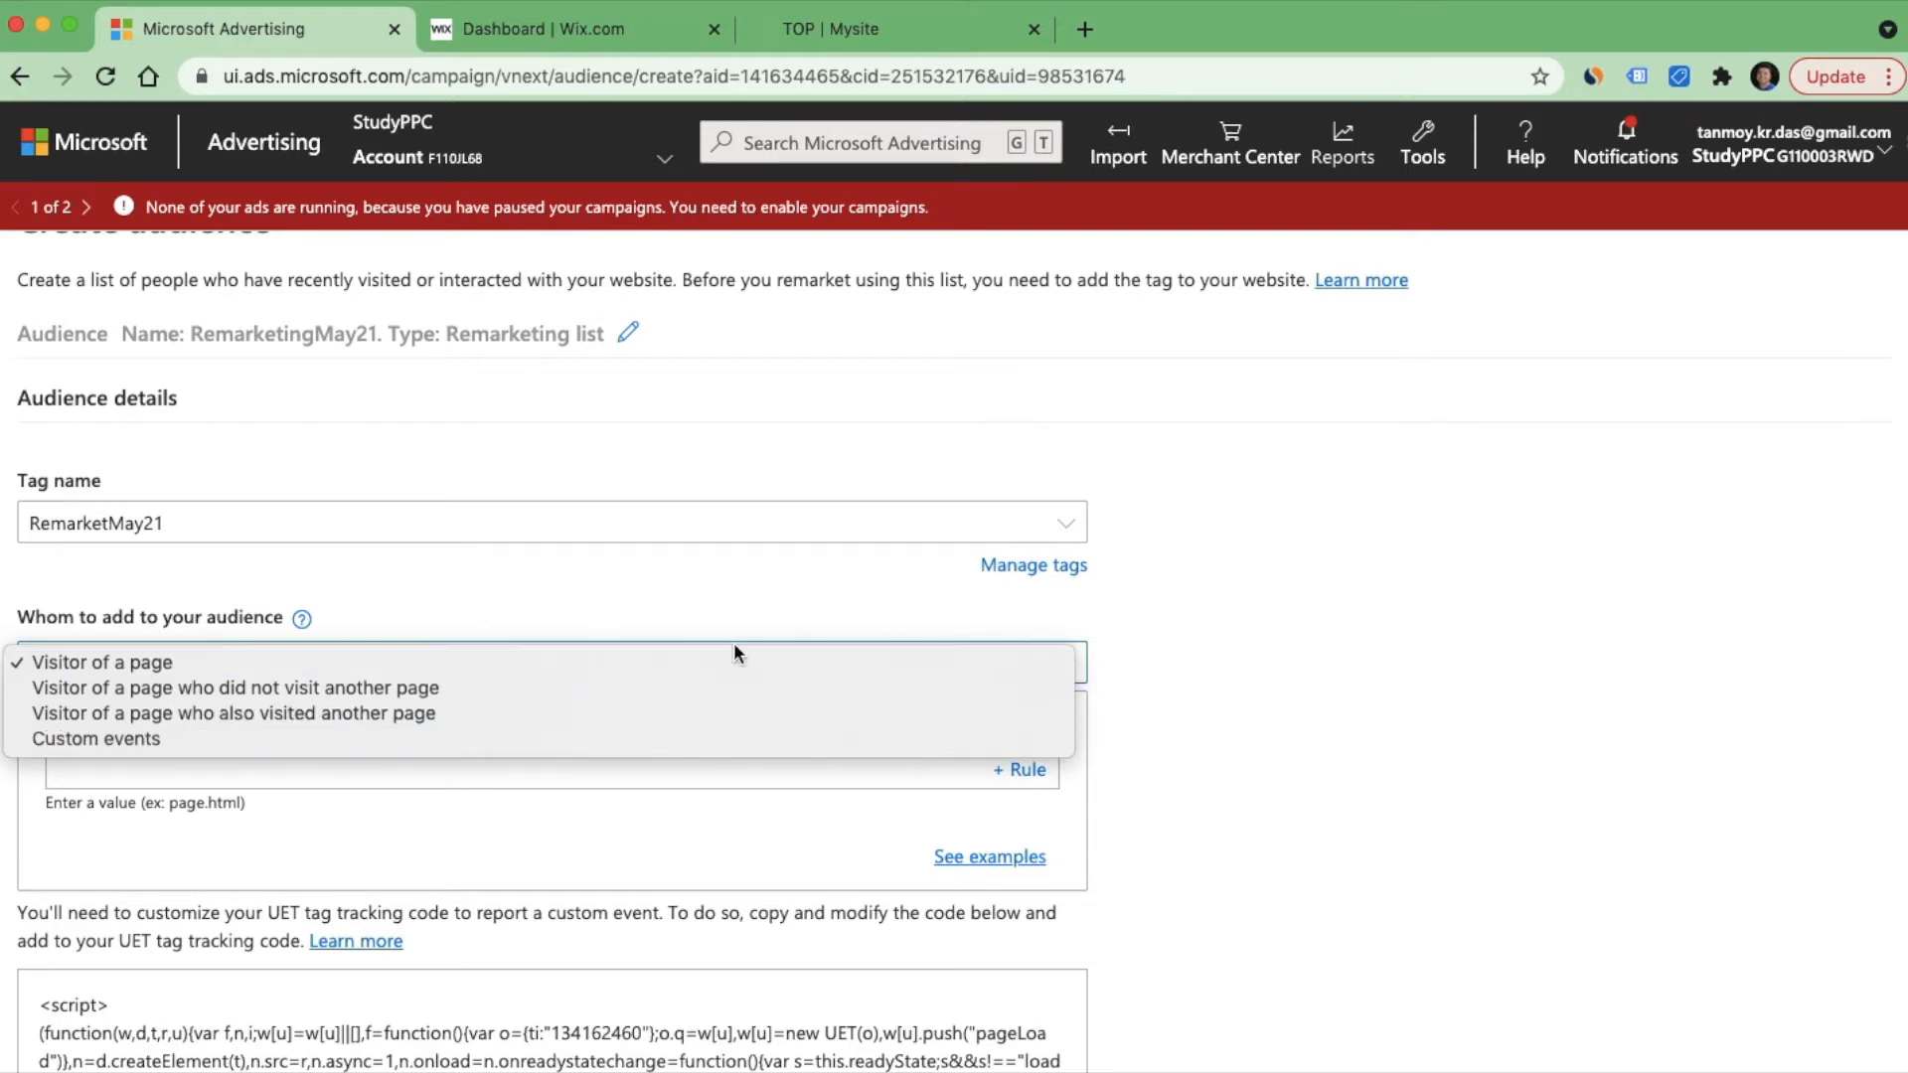
left_click(1231, 618)
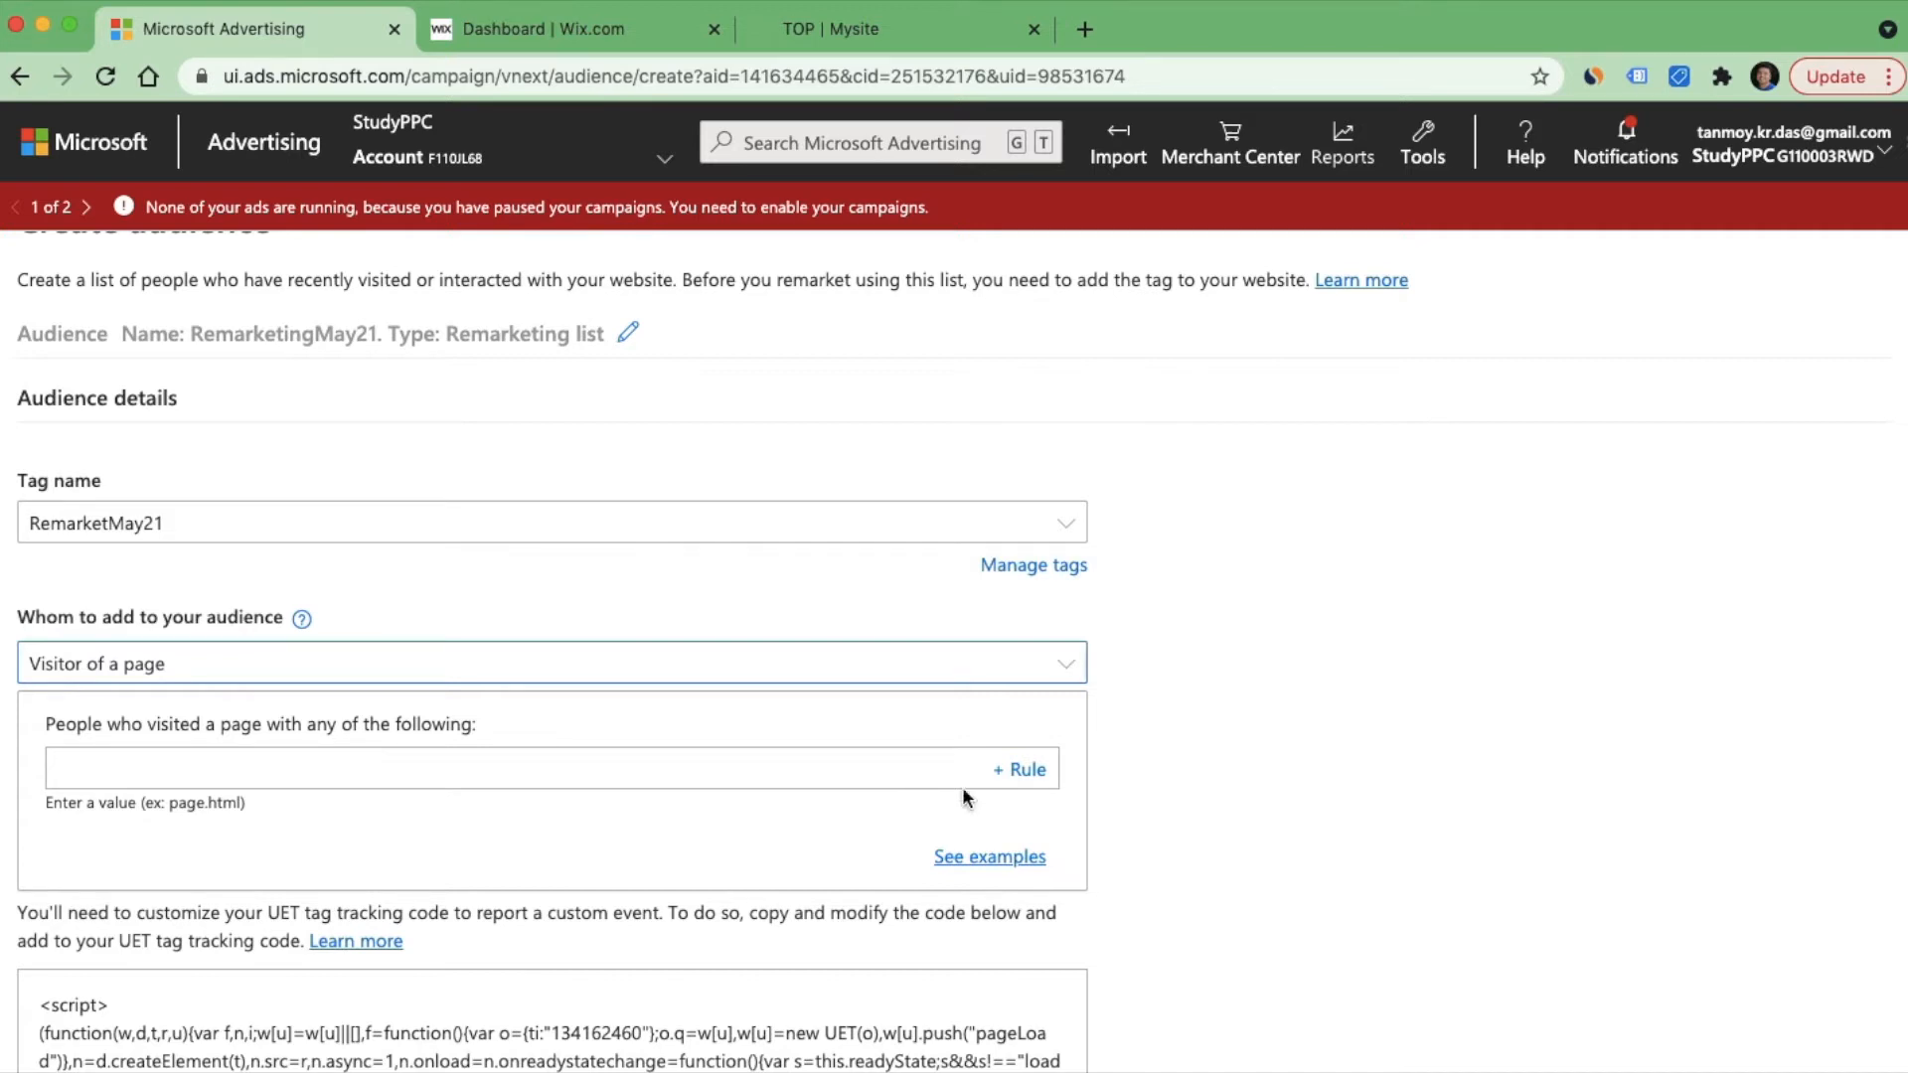
Step: Add a rule for visited pages and set its URL condition to equals
left_click(1029, 772)
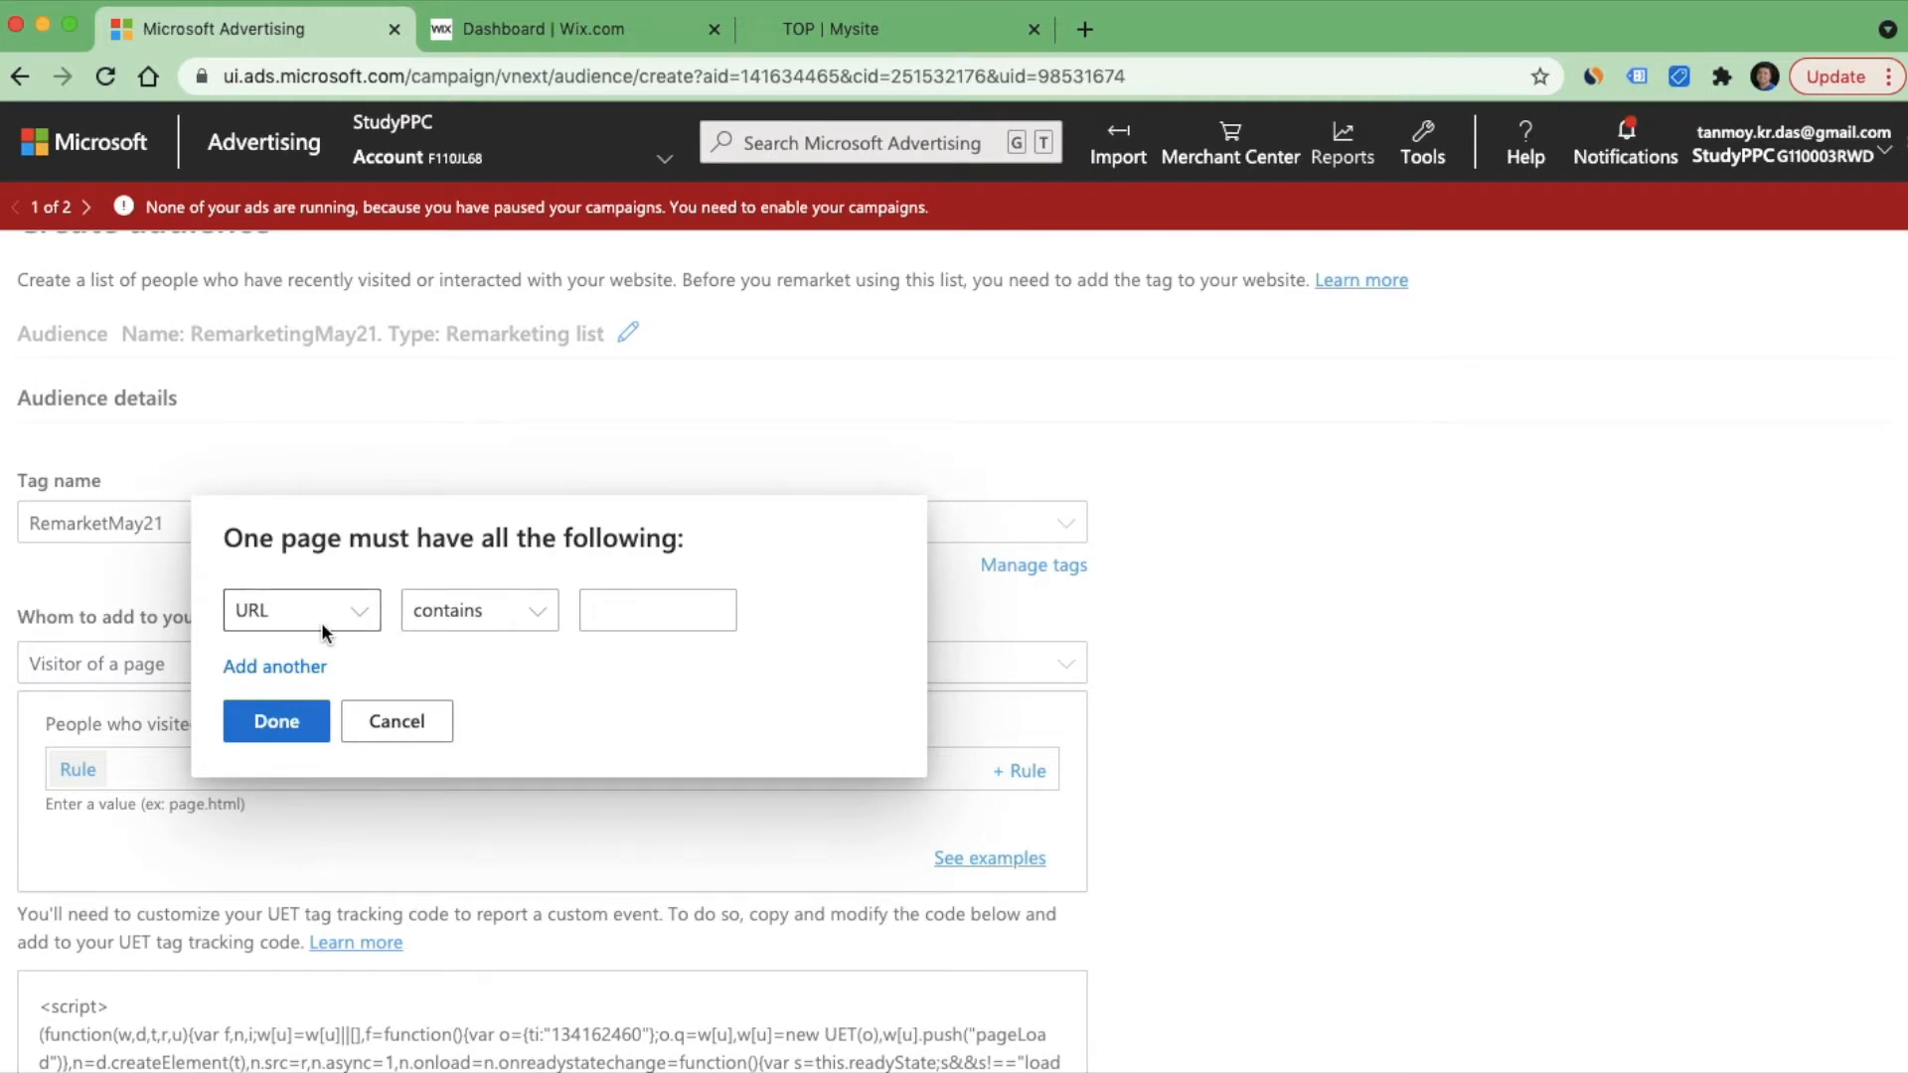
left_click(486, 616)
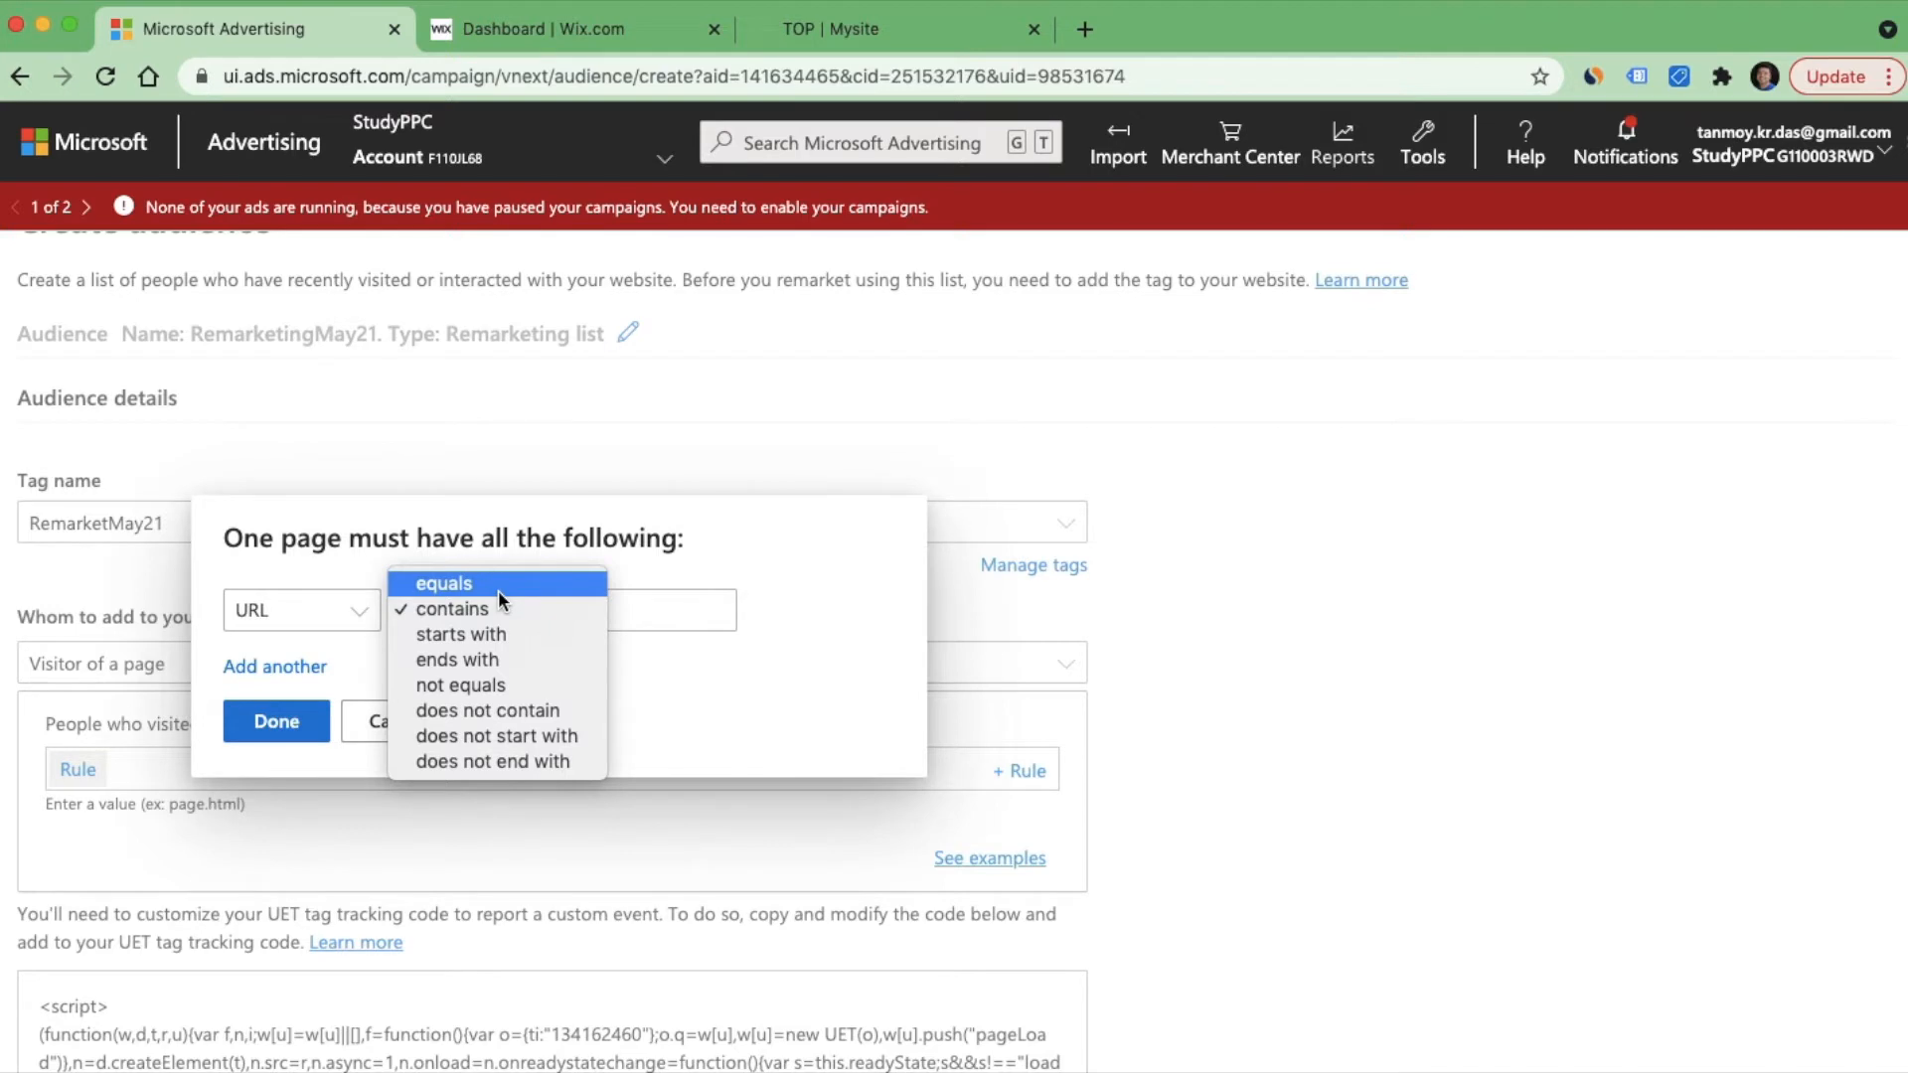
left_click(498, 587)
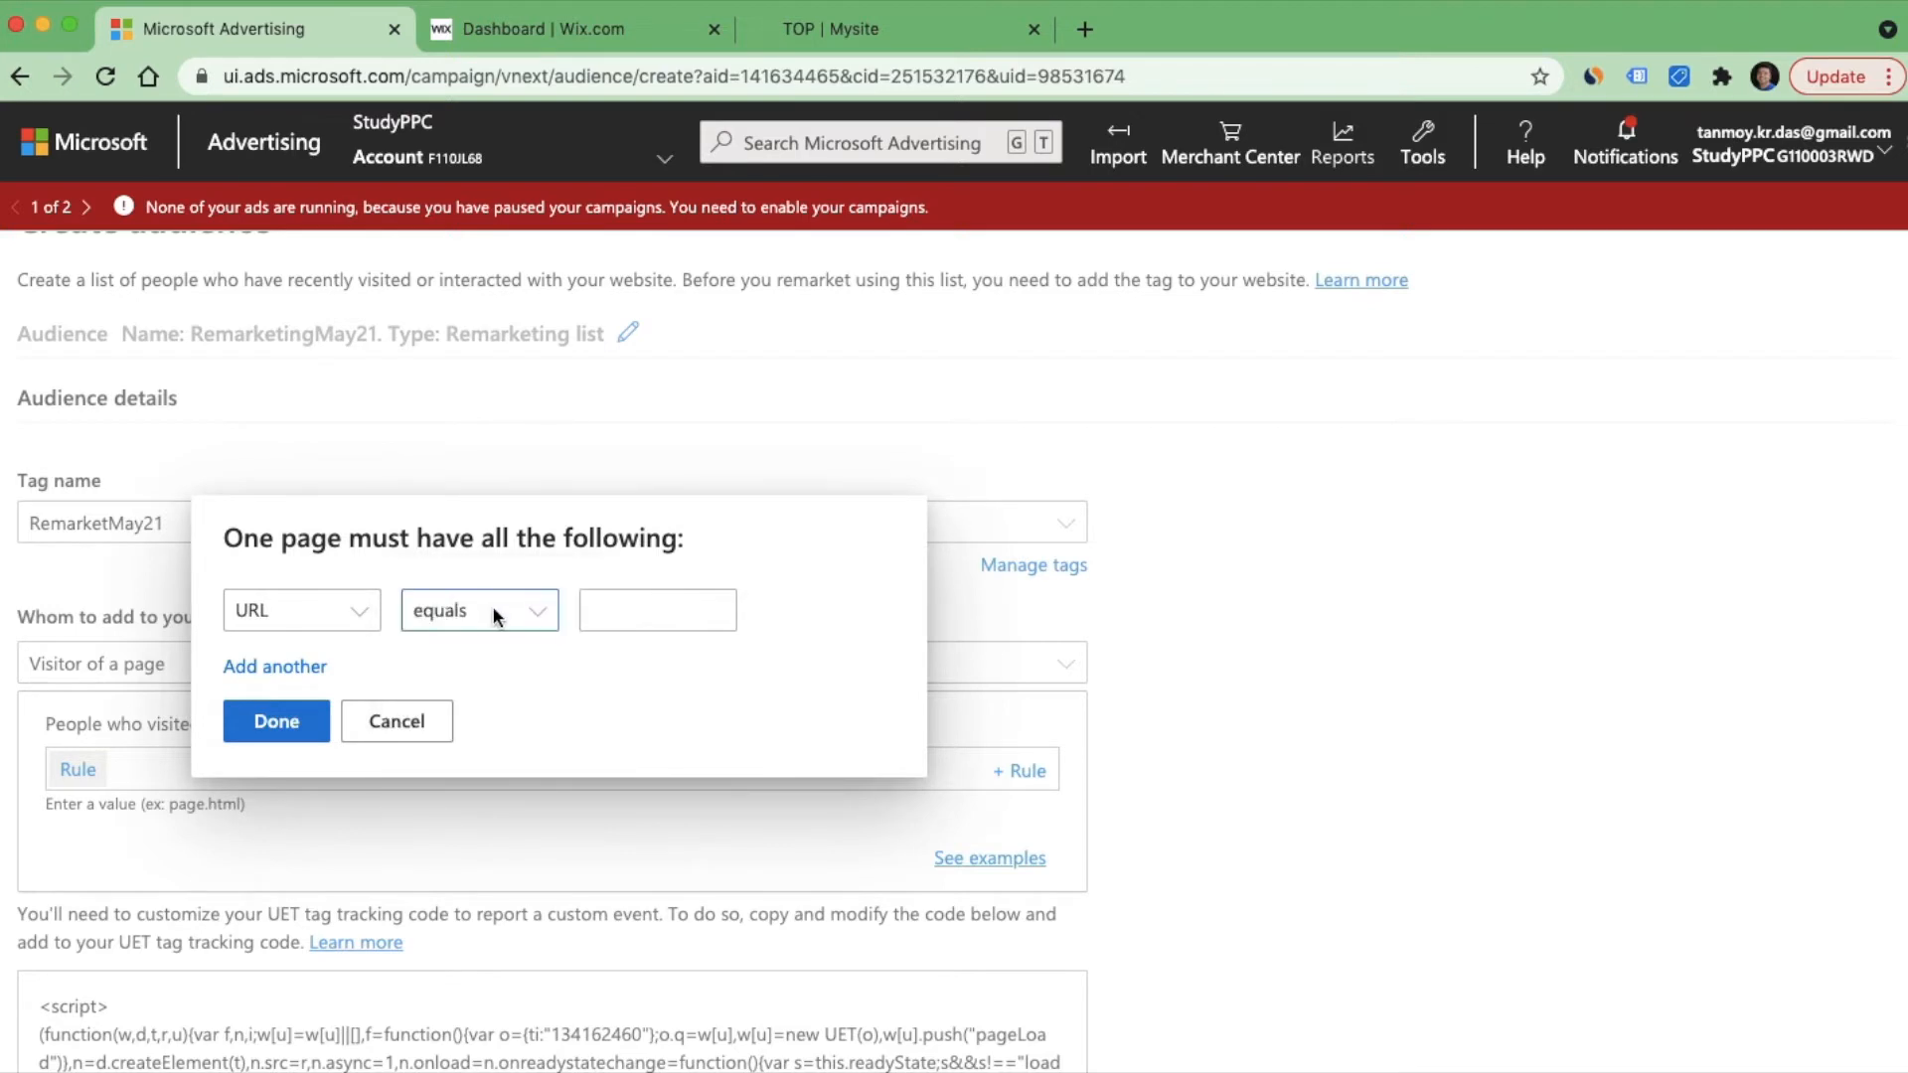
left_click(493, 610)
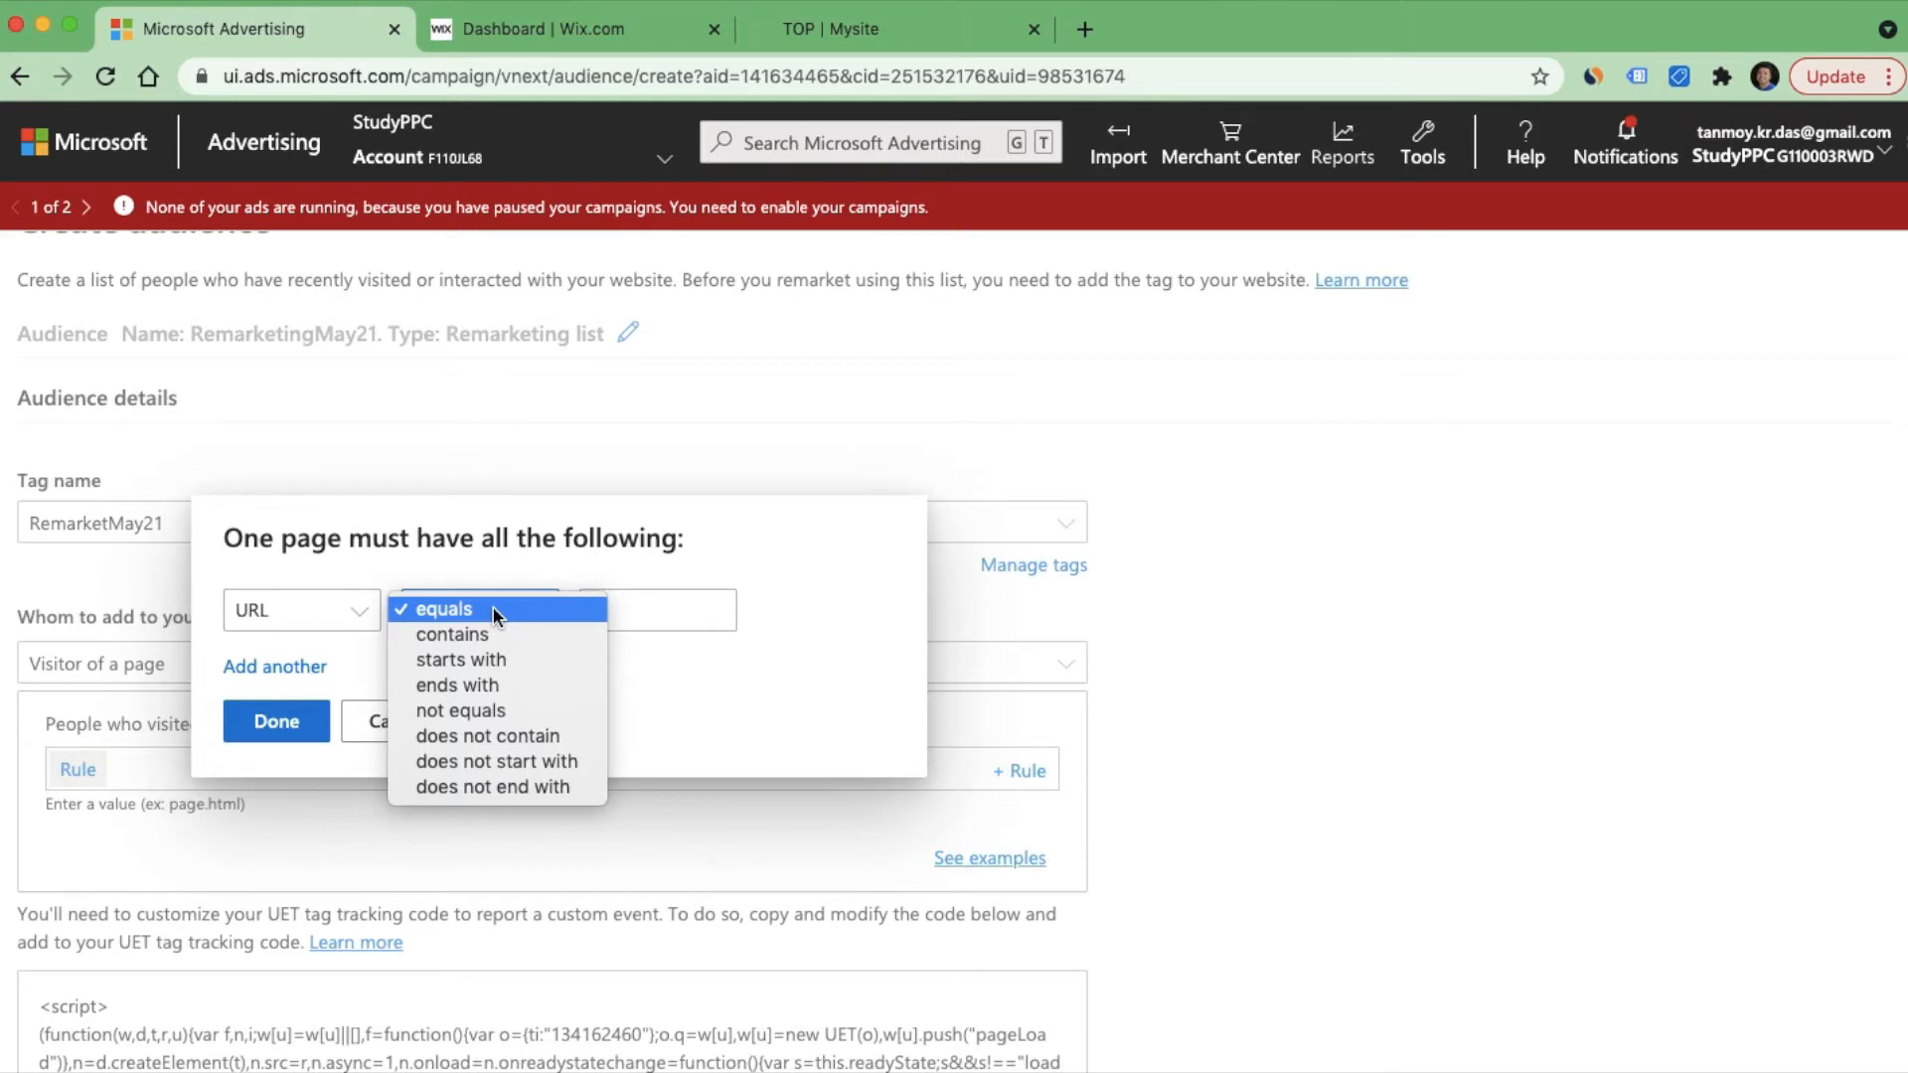
left_click(493, 634)
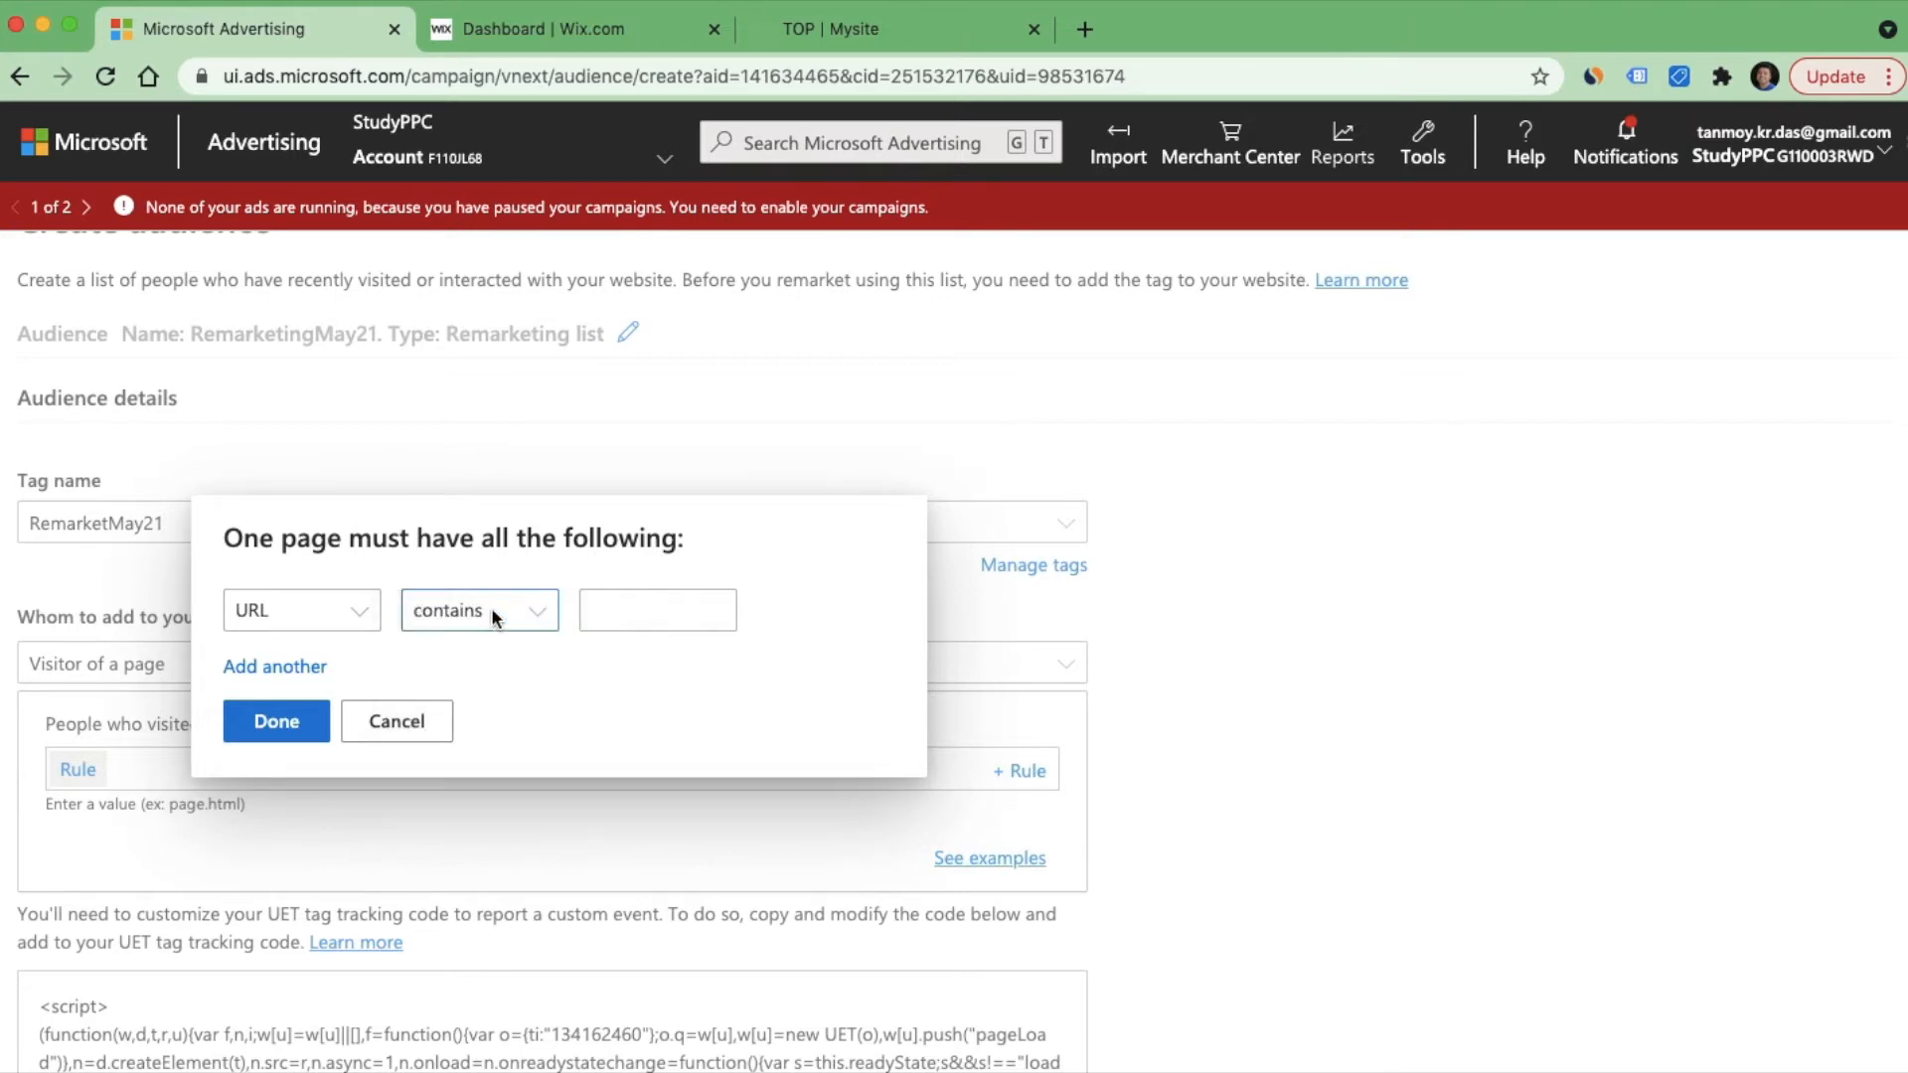
left_click(491, 606)
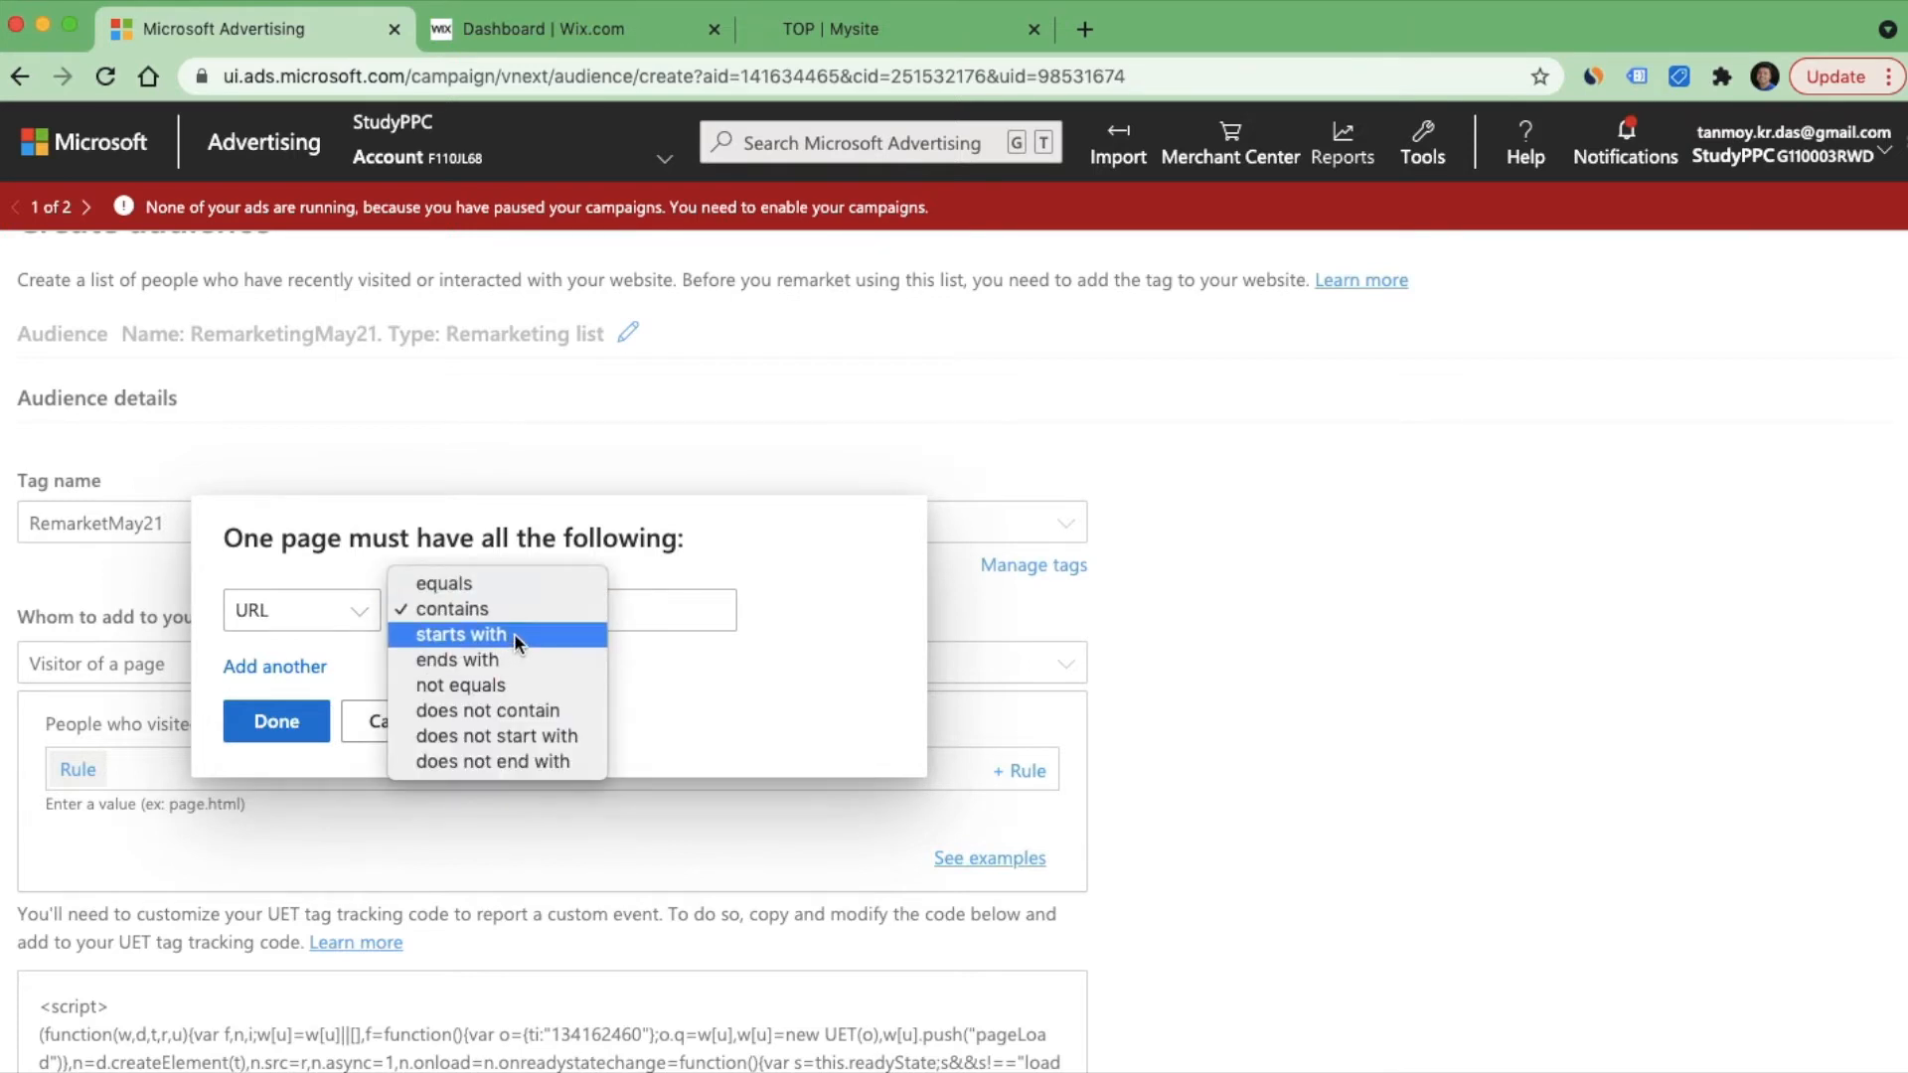
left_click(521, 583)
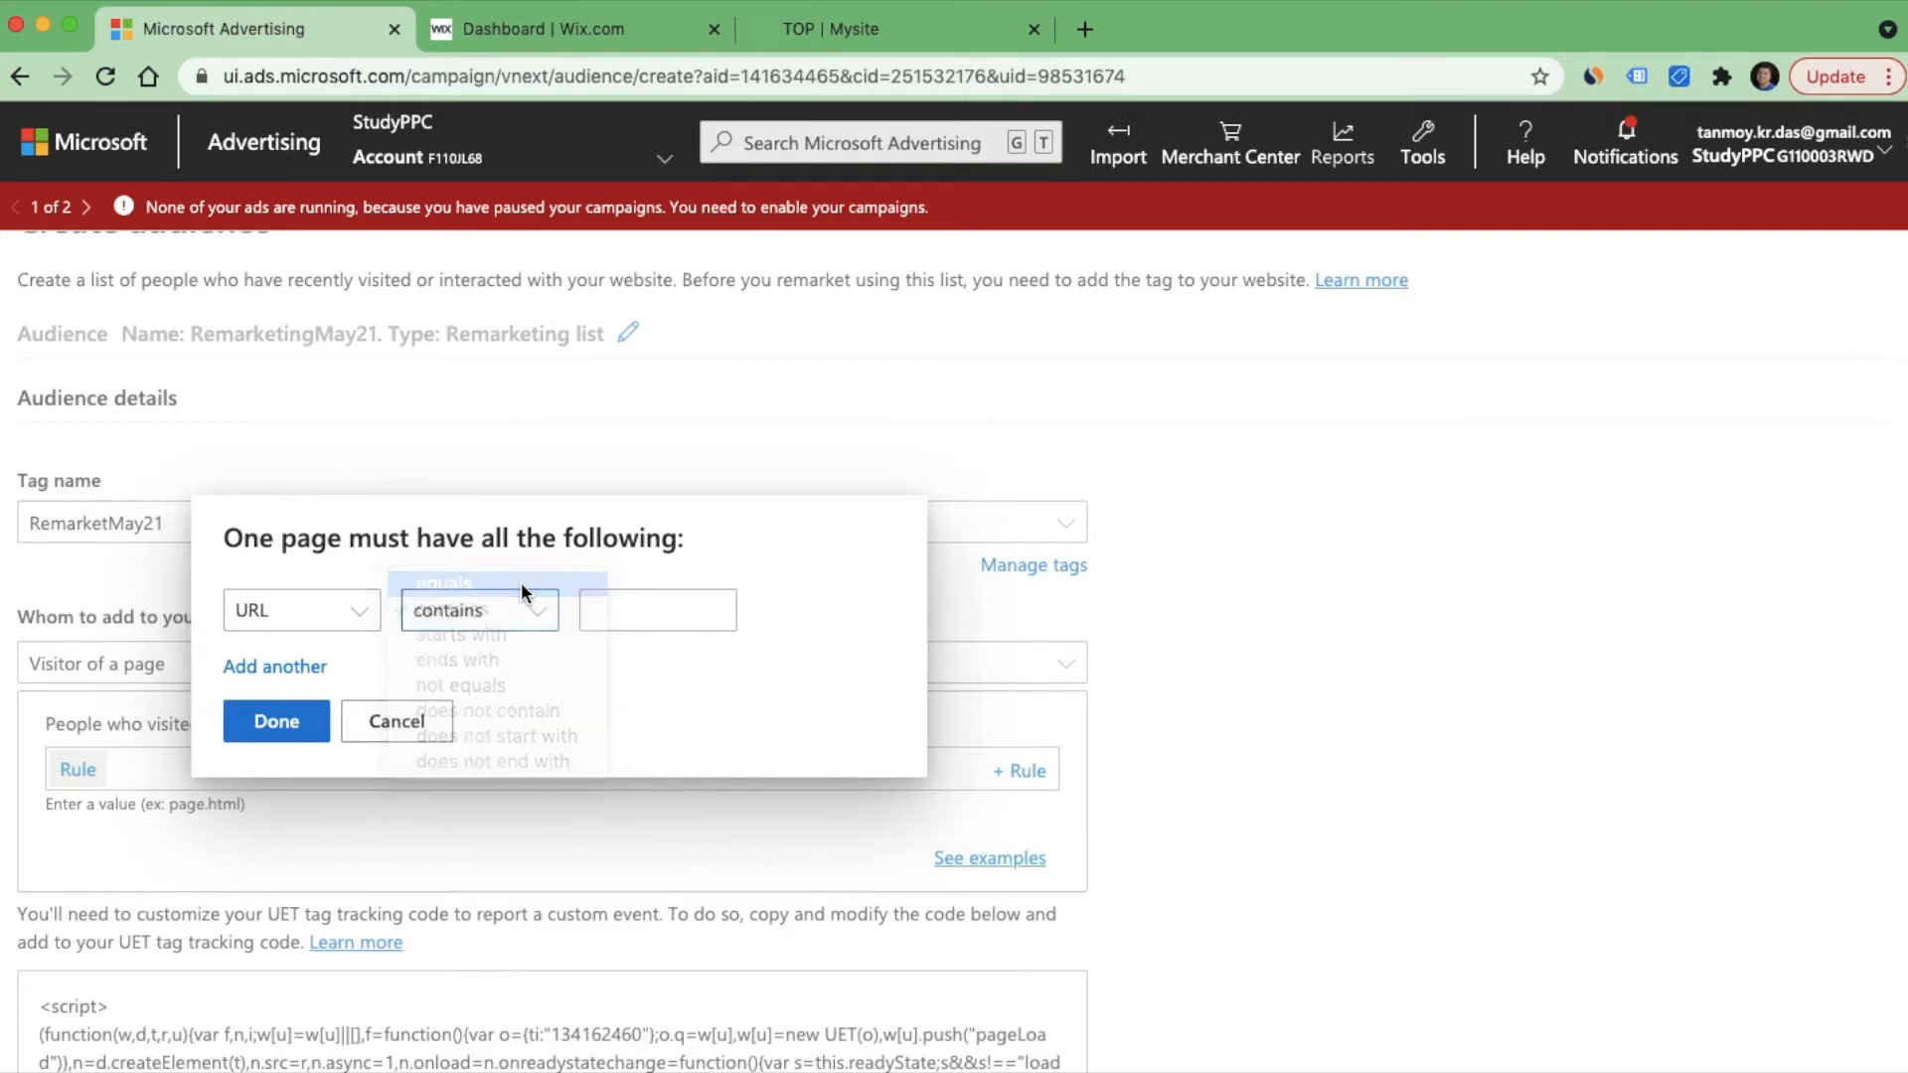
Step: Copy the live Mysite home page address into the URL rule's value and finish the rule
left_click(617, 609)
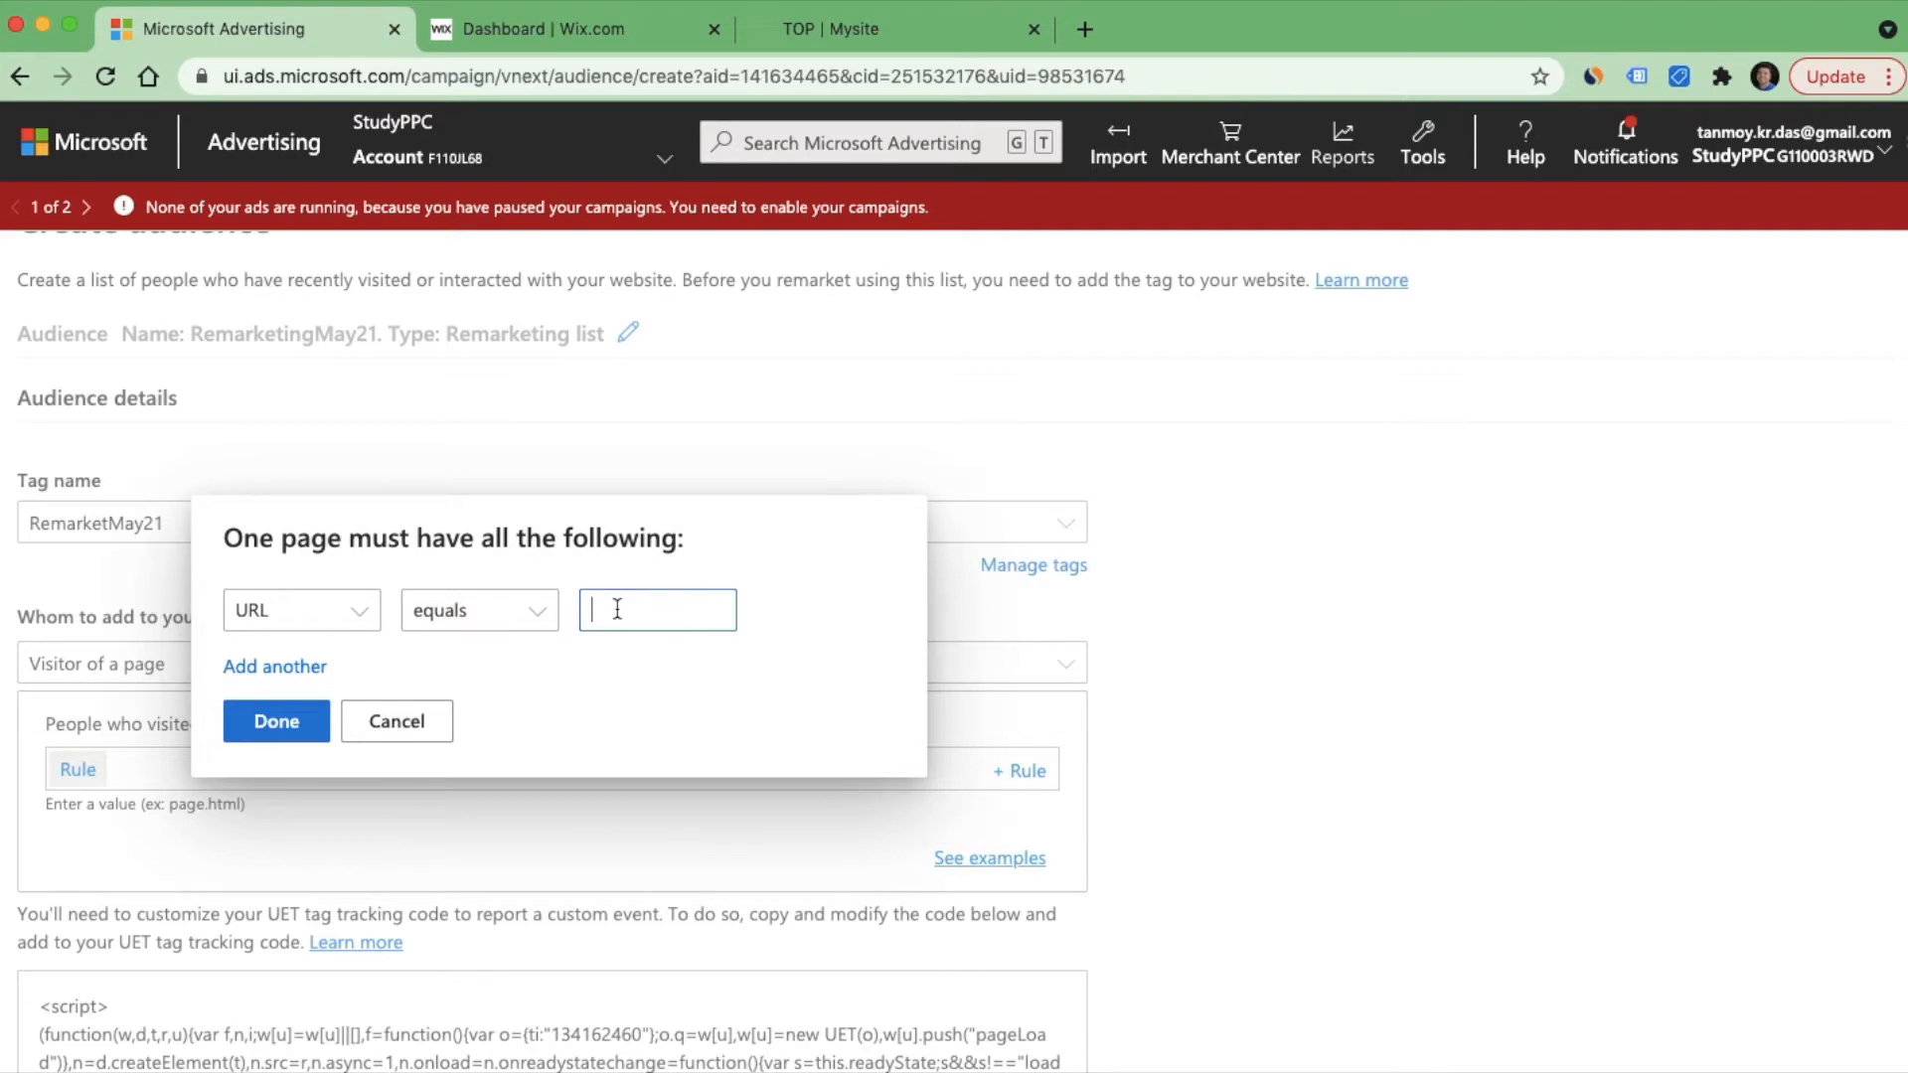
left_click(859, 44)
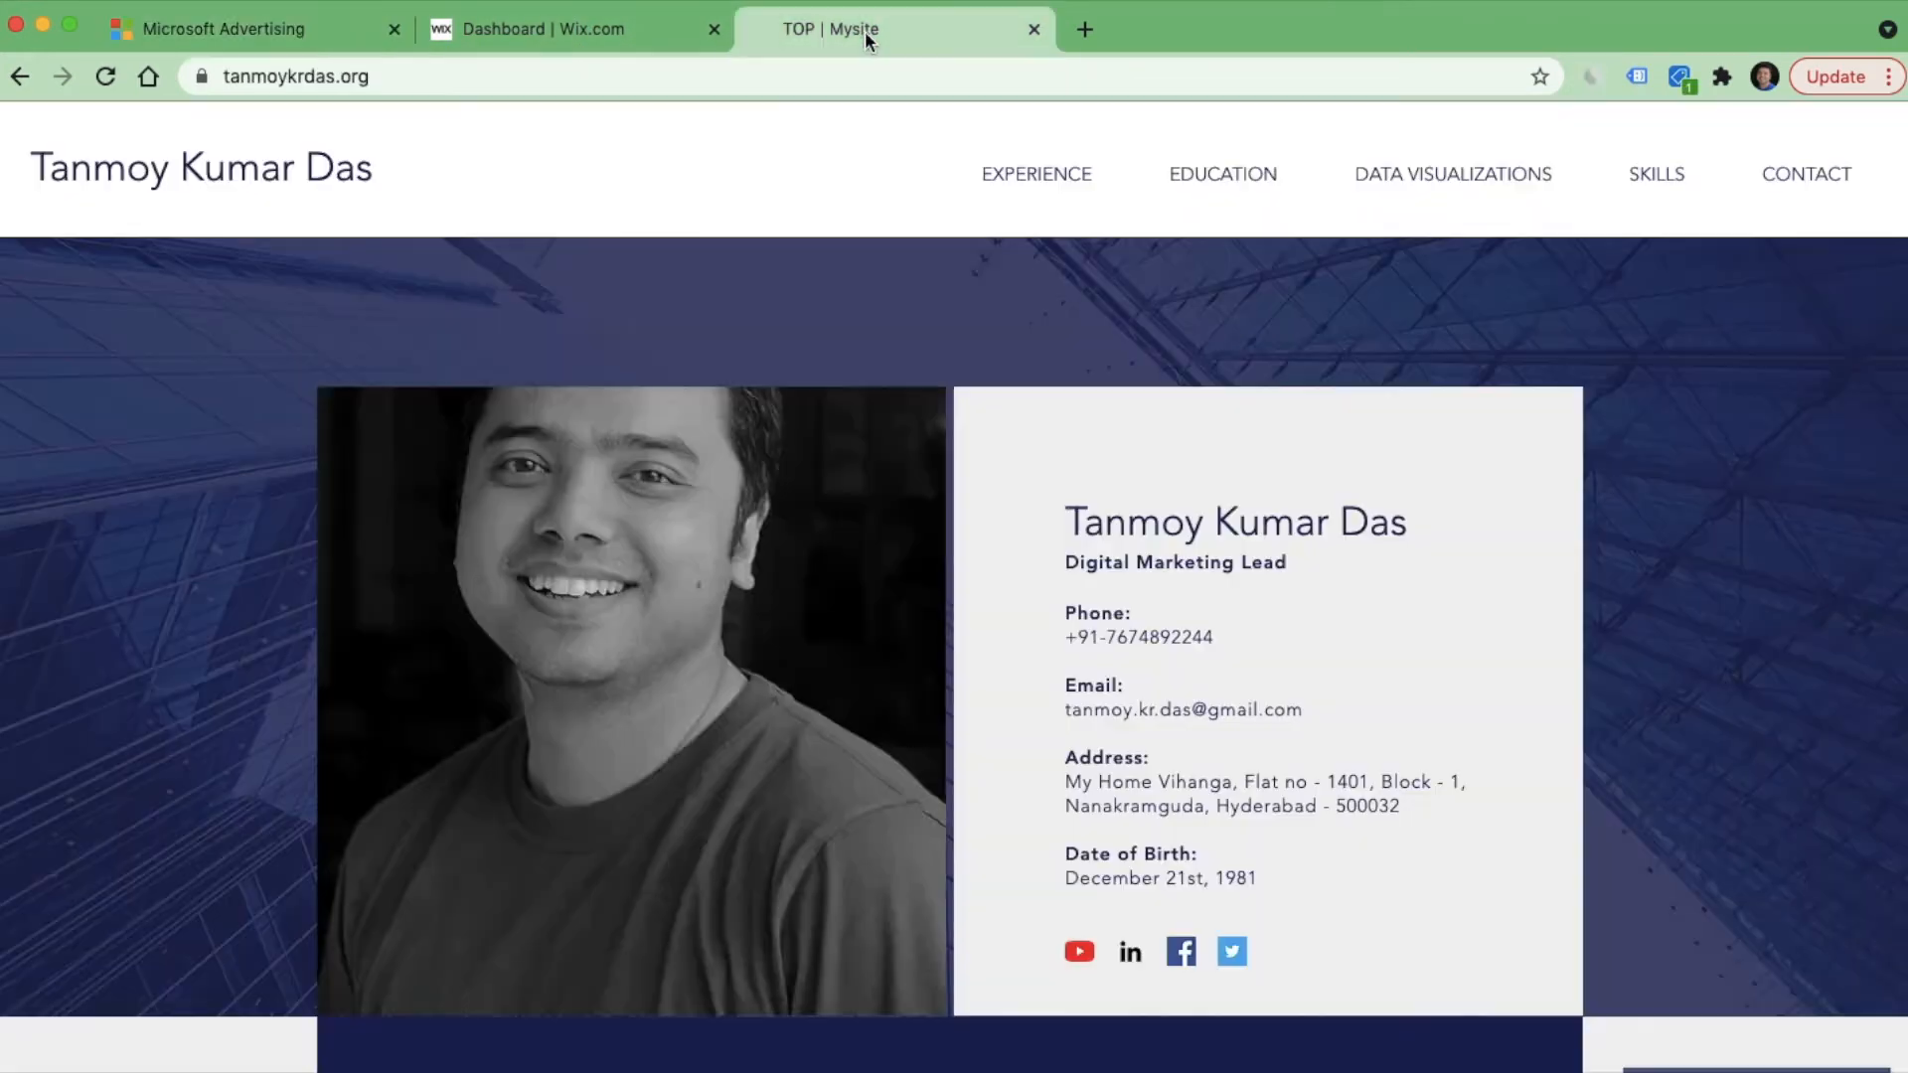
left_click(381, 66)
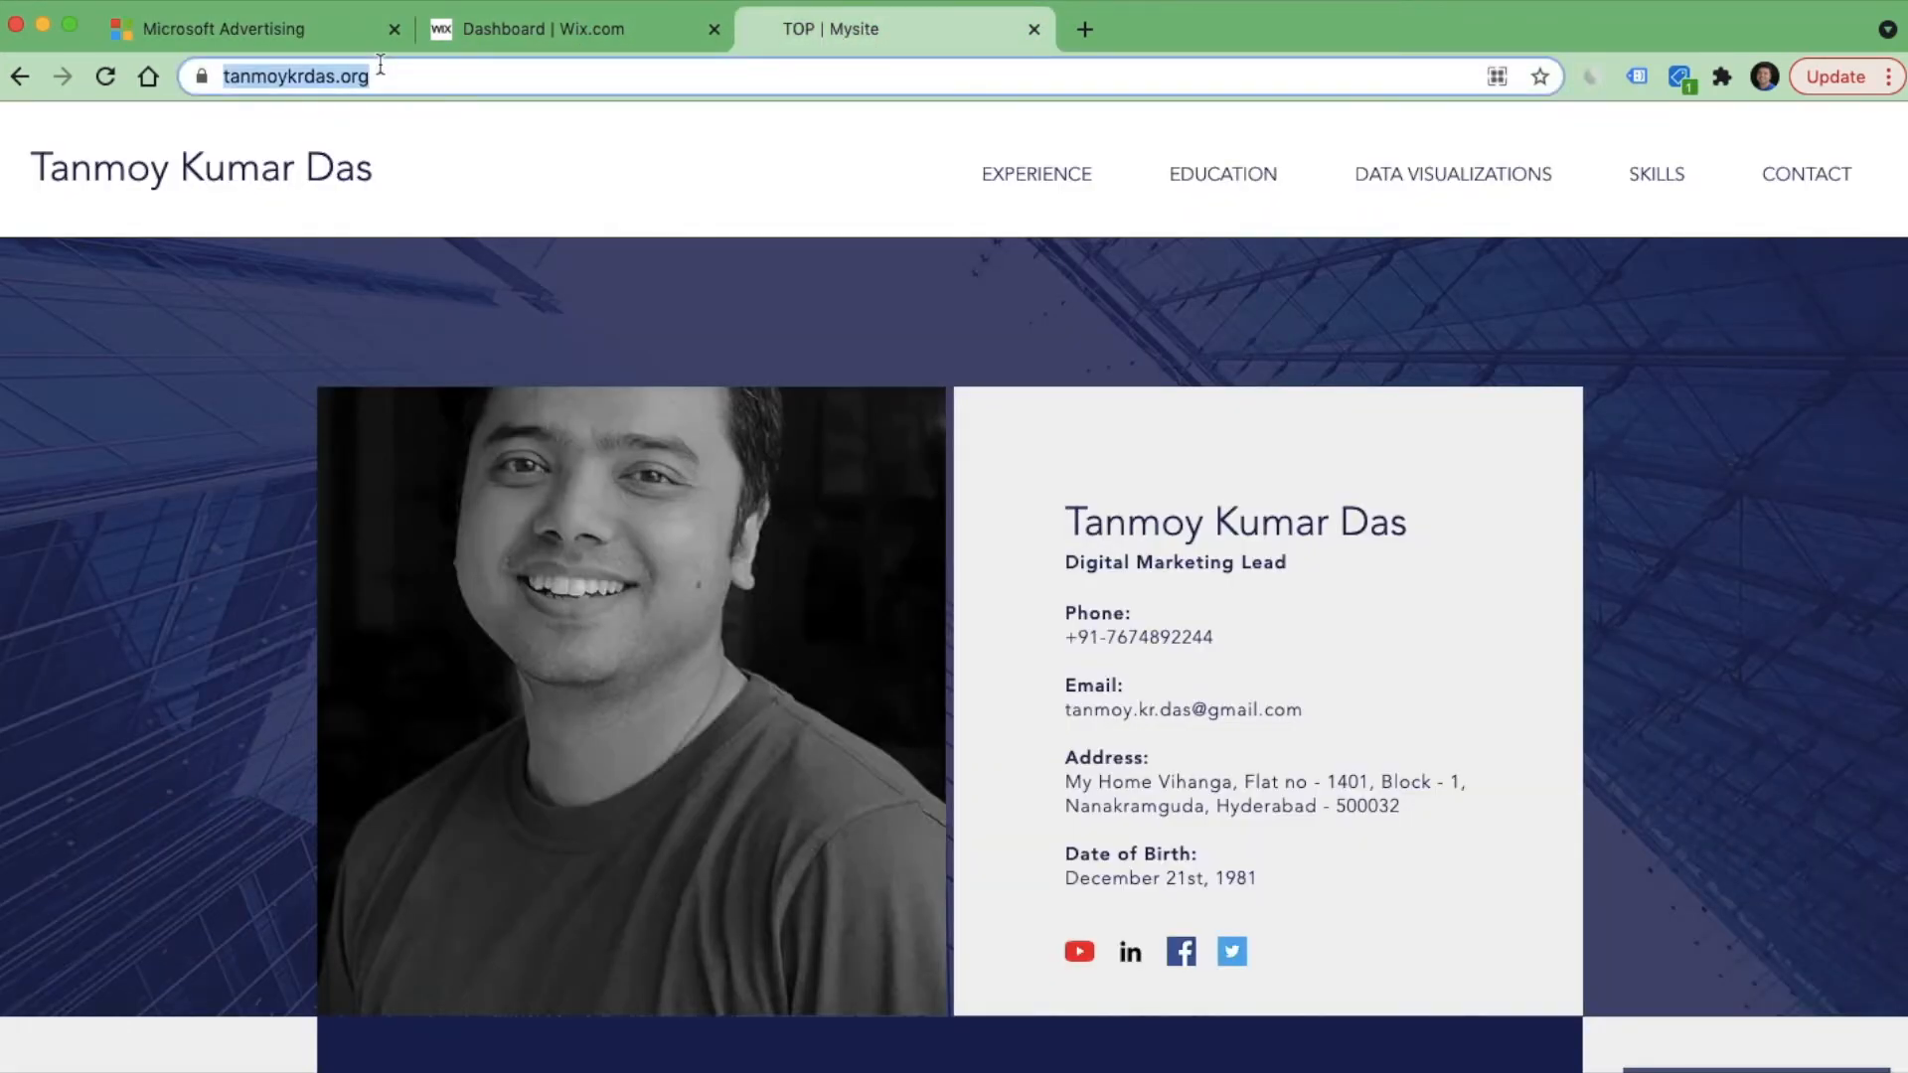
left_click(286, 28)
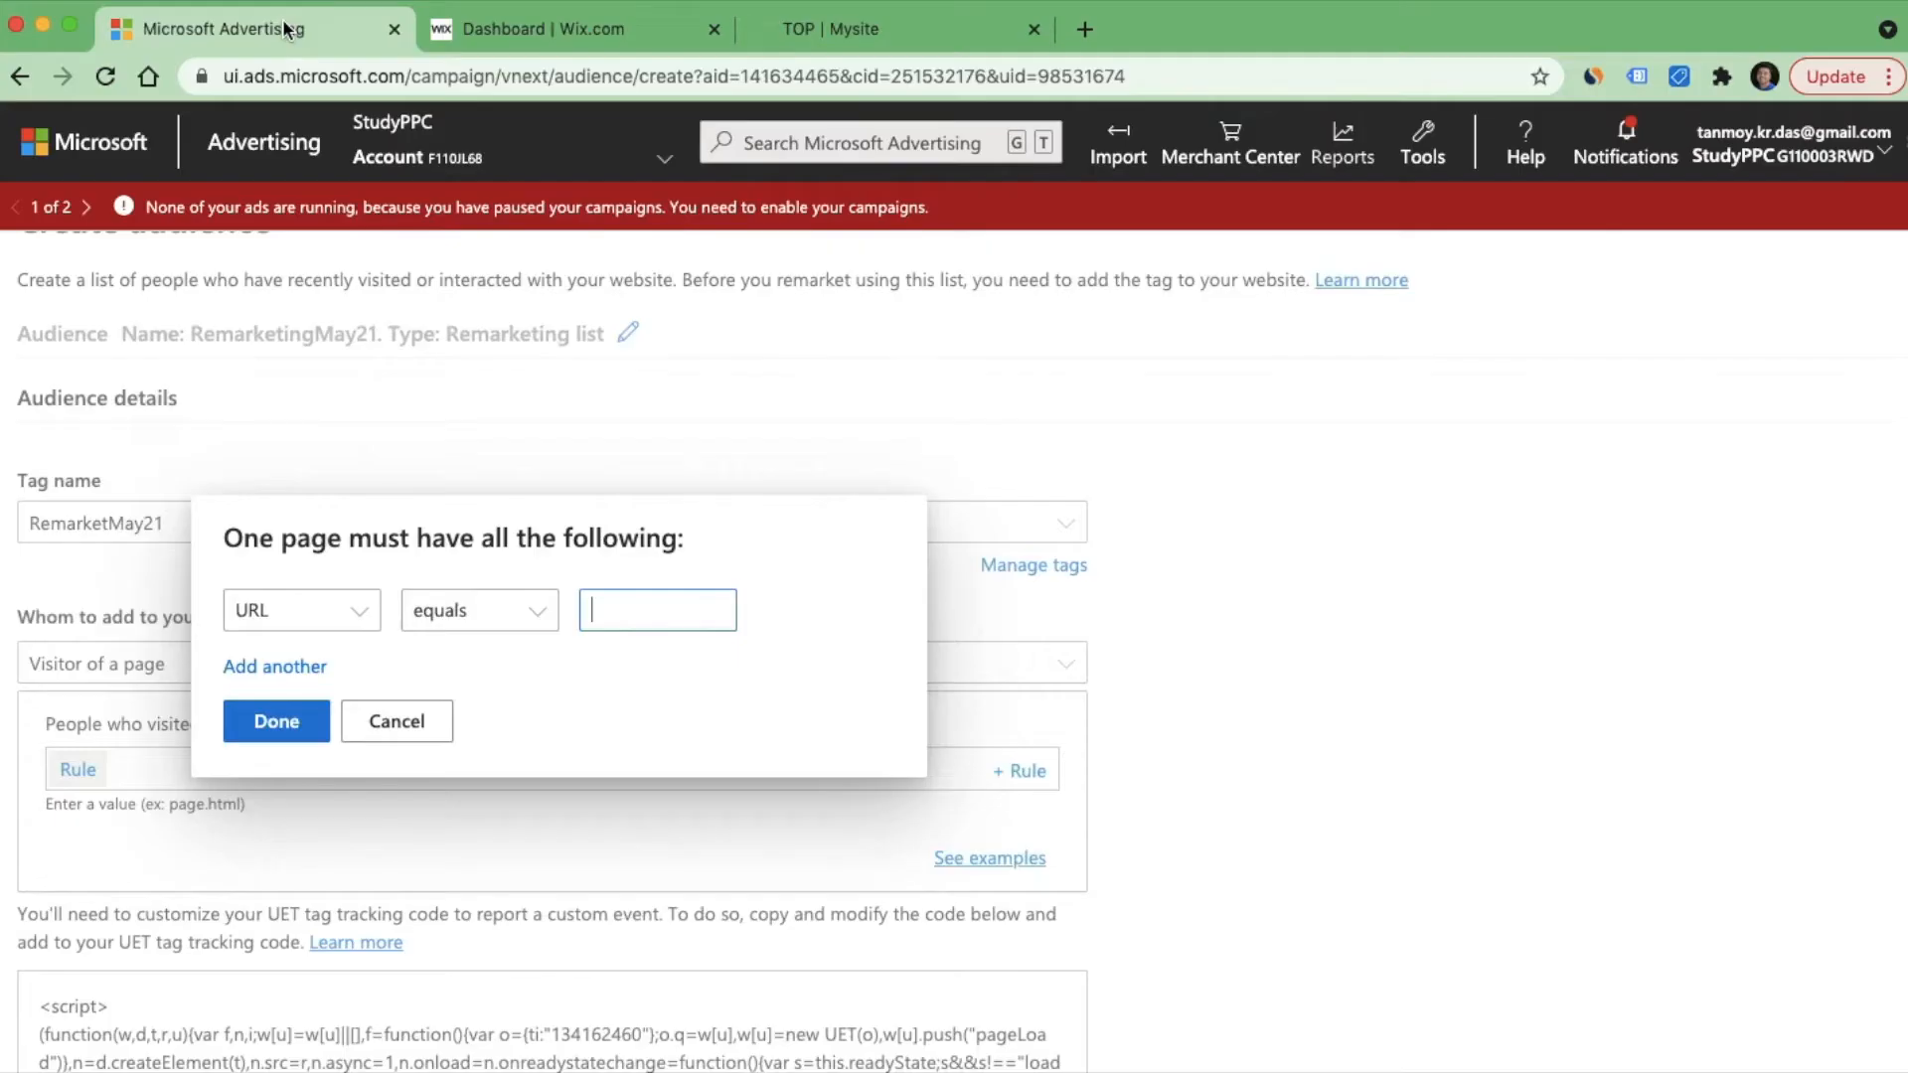
key("super+v")
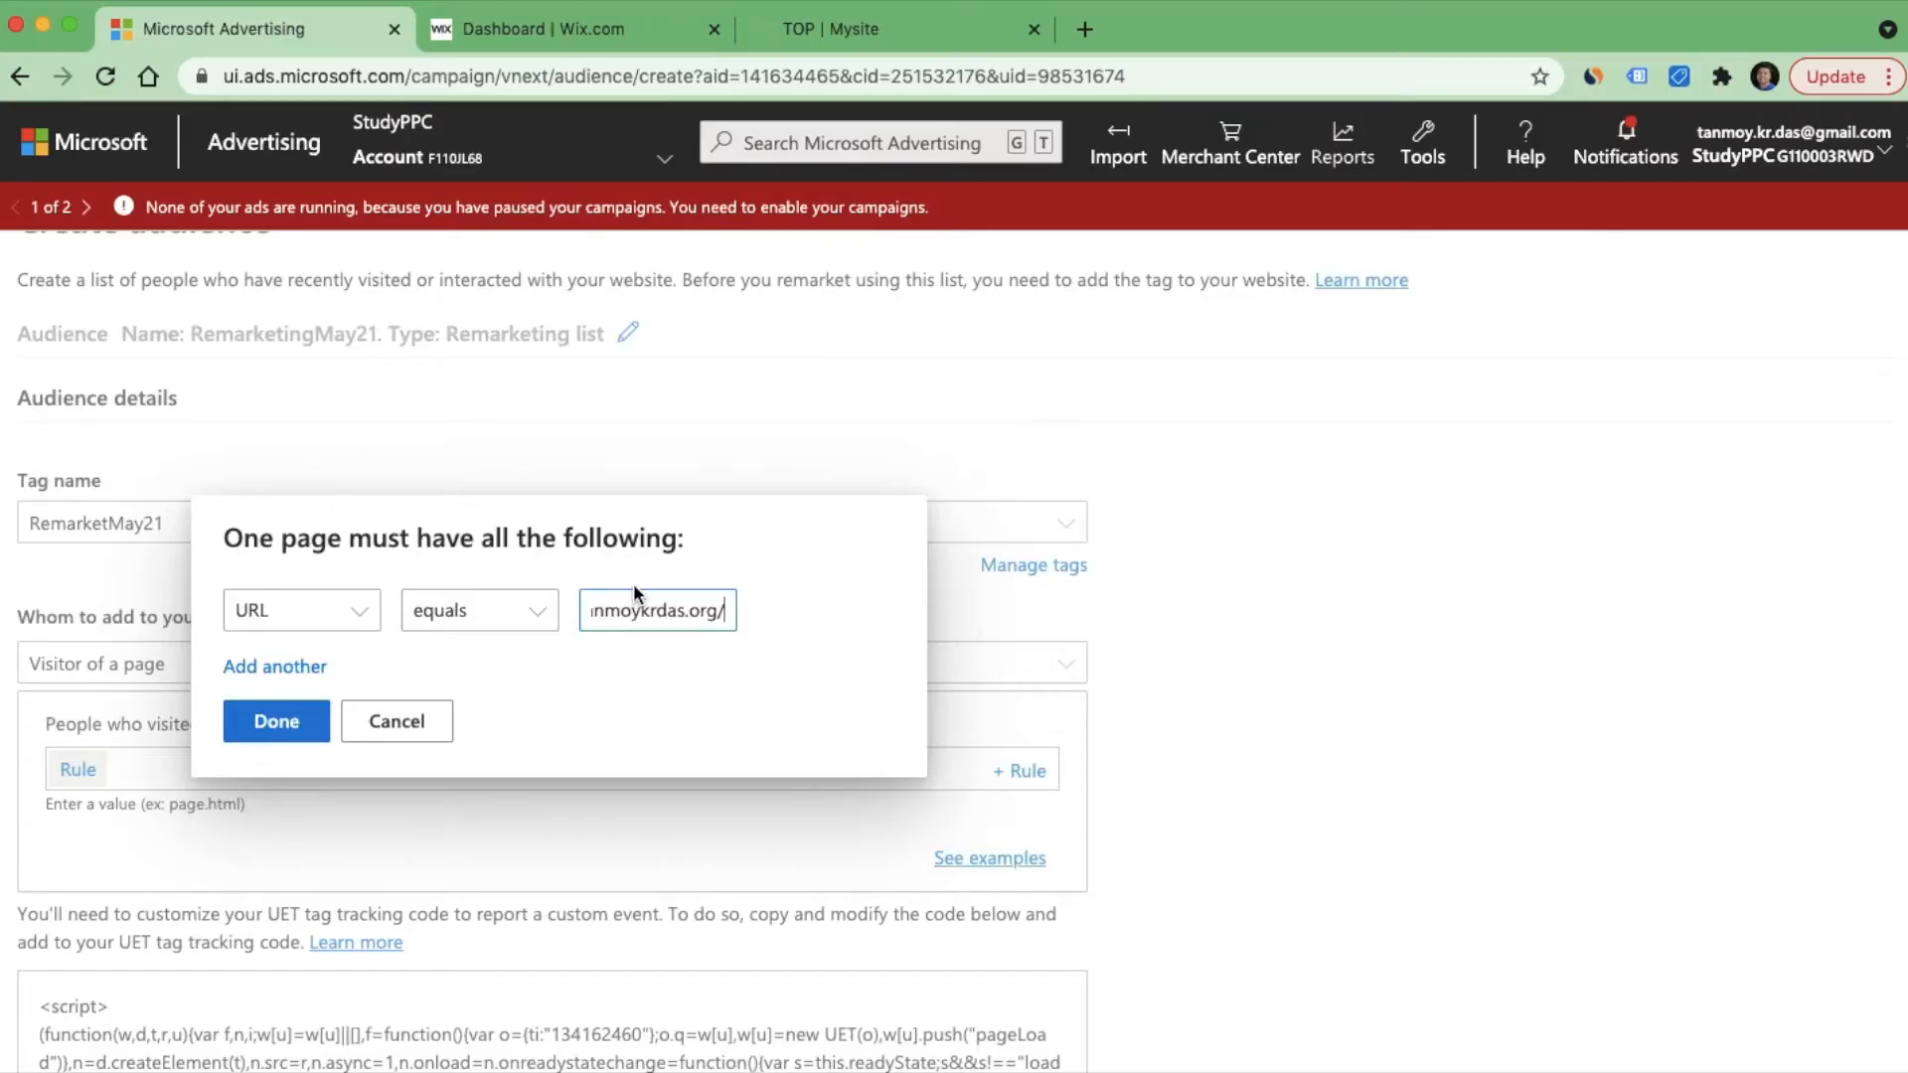
left_click(276, 722)
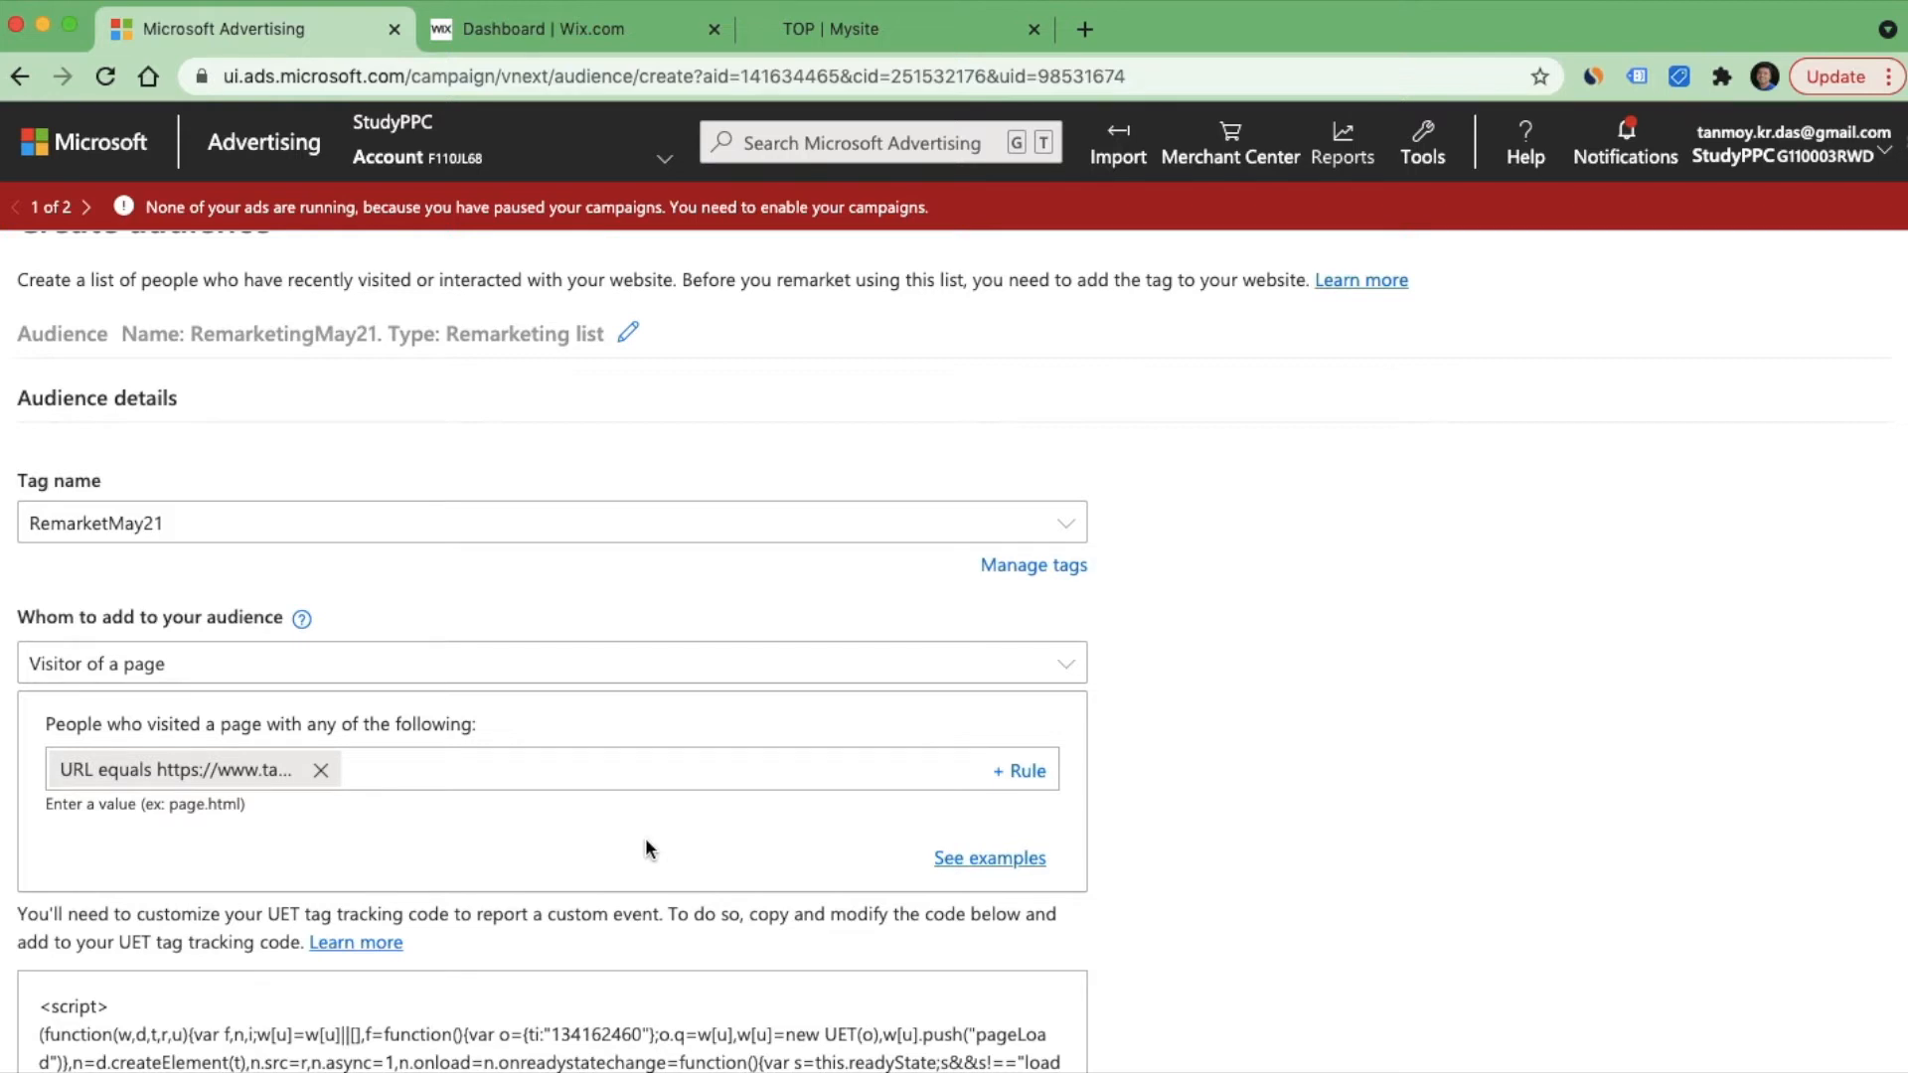
Step: Save the audience with a 30-day membership duration, no description, and use limited to the StudyPPC account
scroll(646, 843, "down", 5)
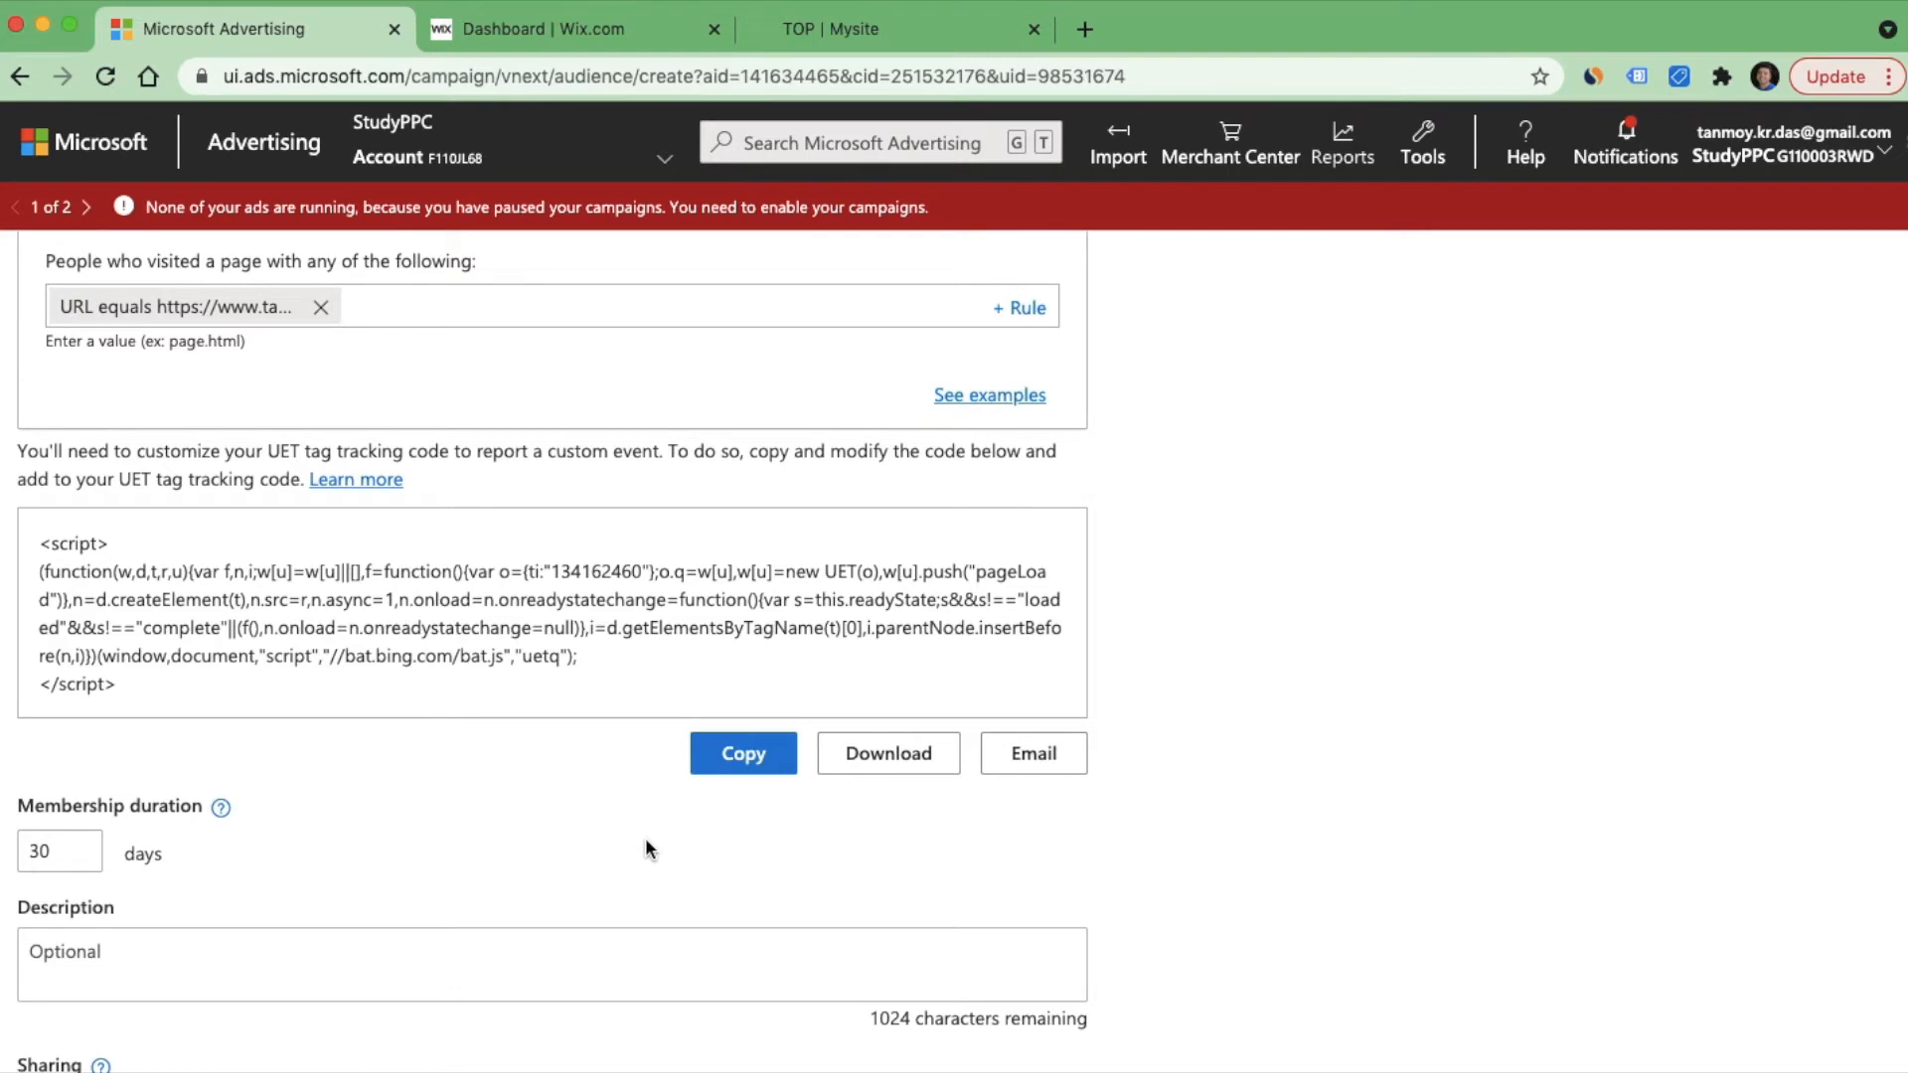
scroll(646, 848, "down", 3)
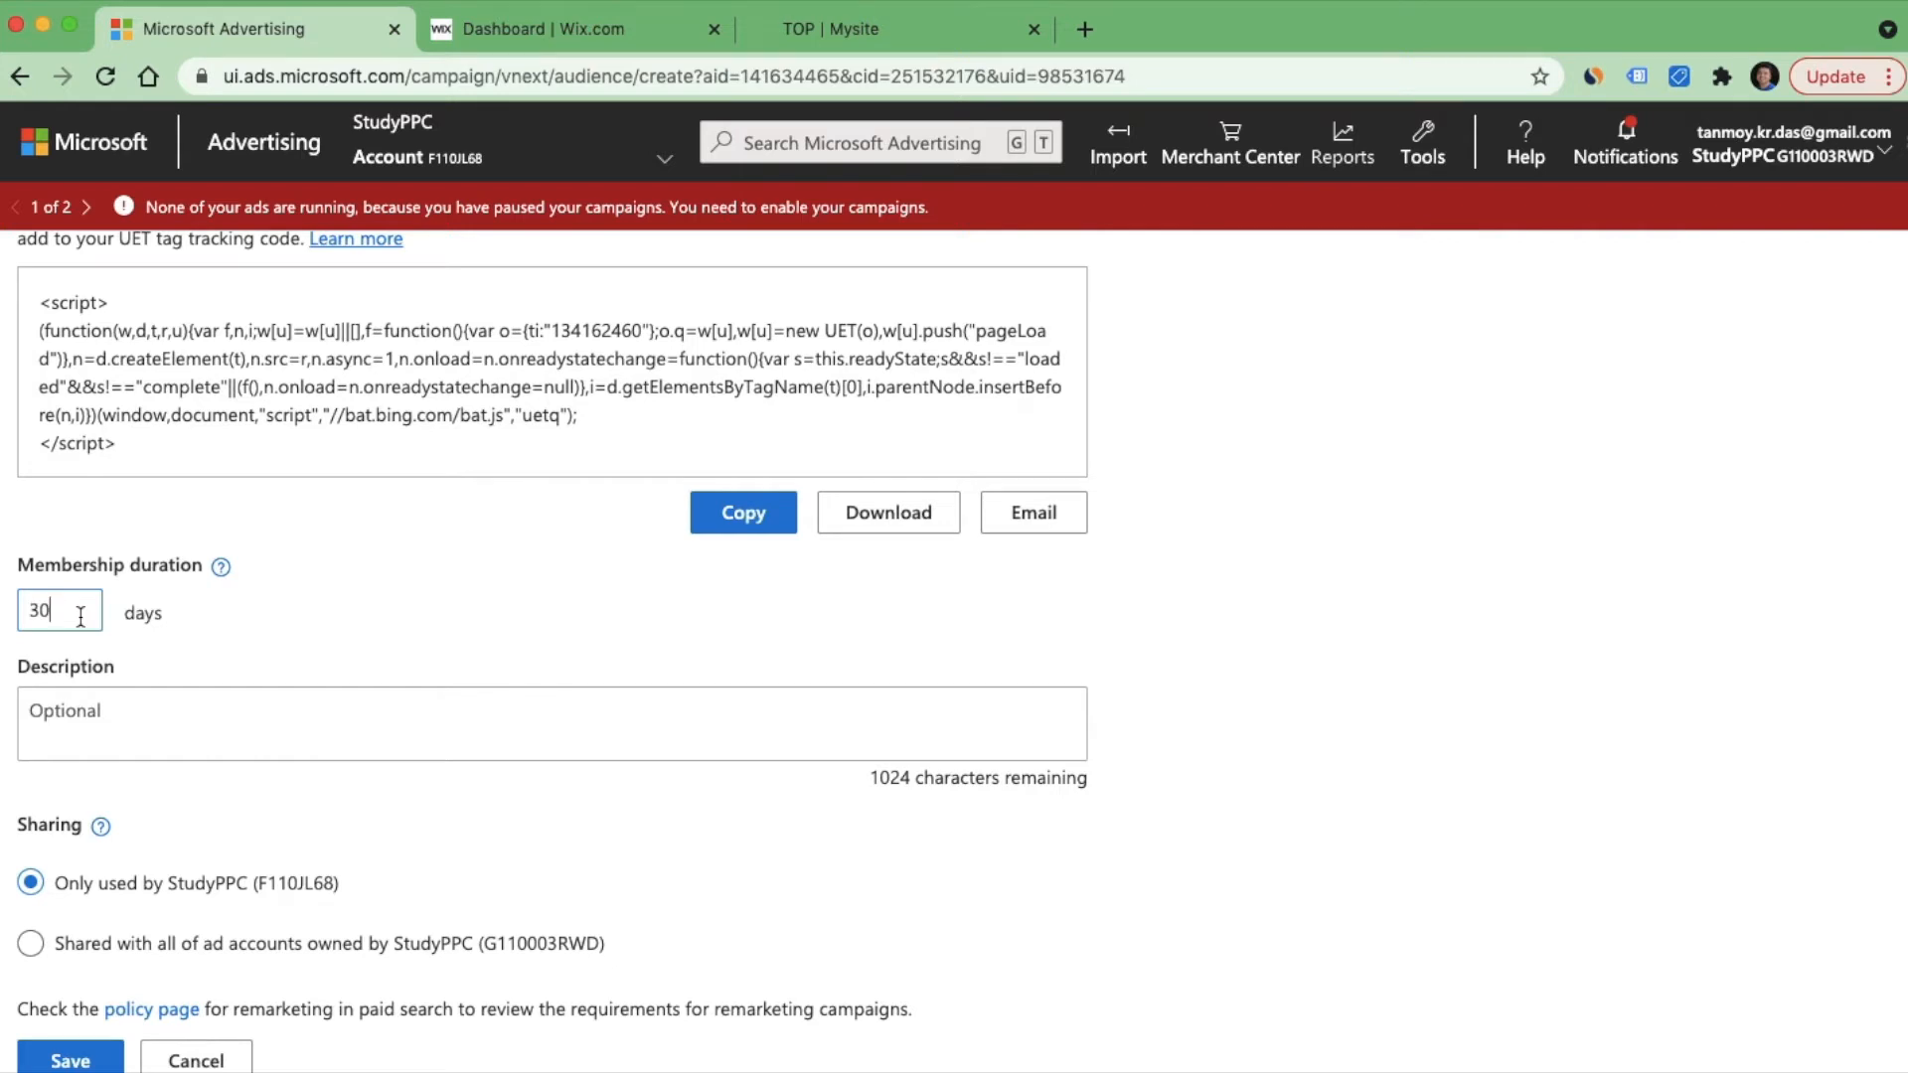
left_click(119, 715)
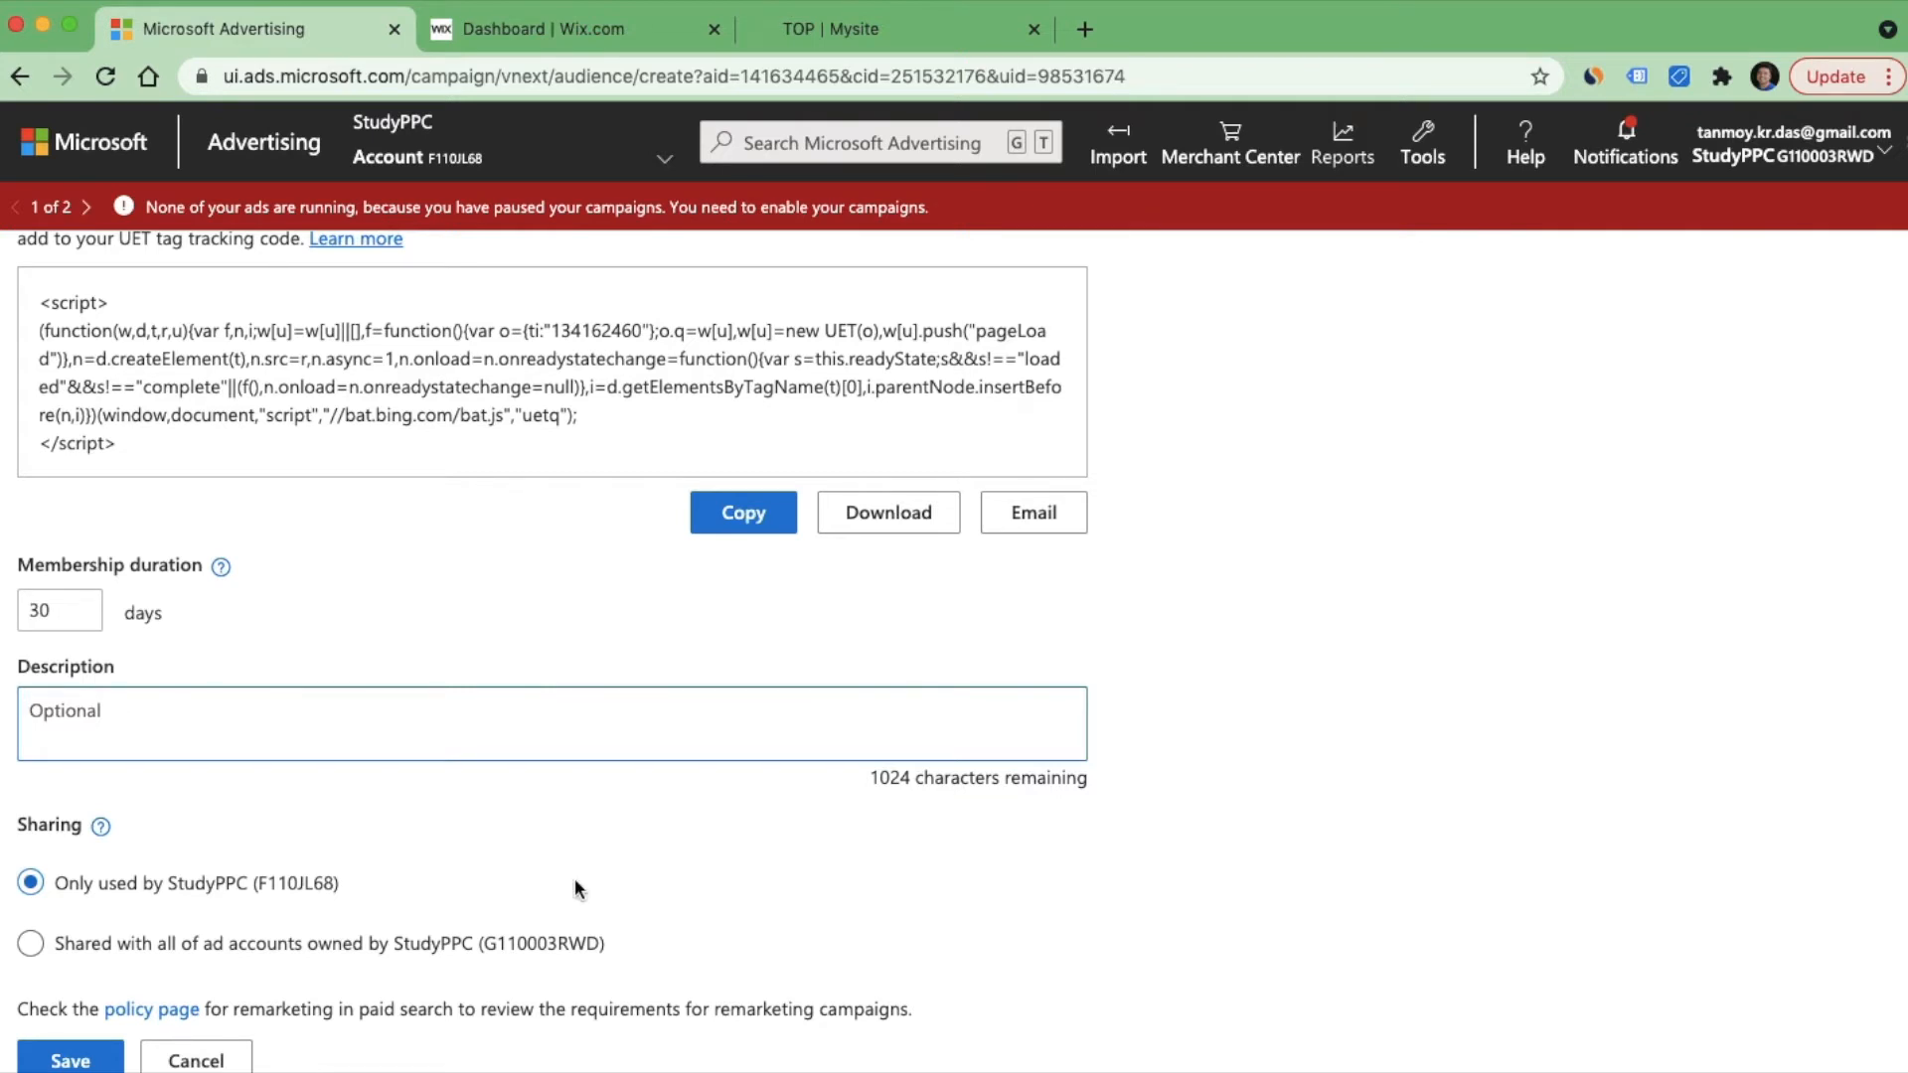
left_click(80, 1060)
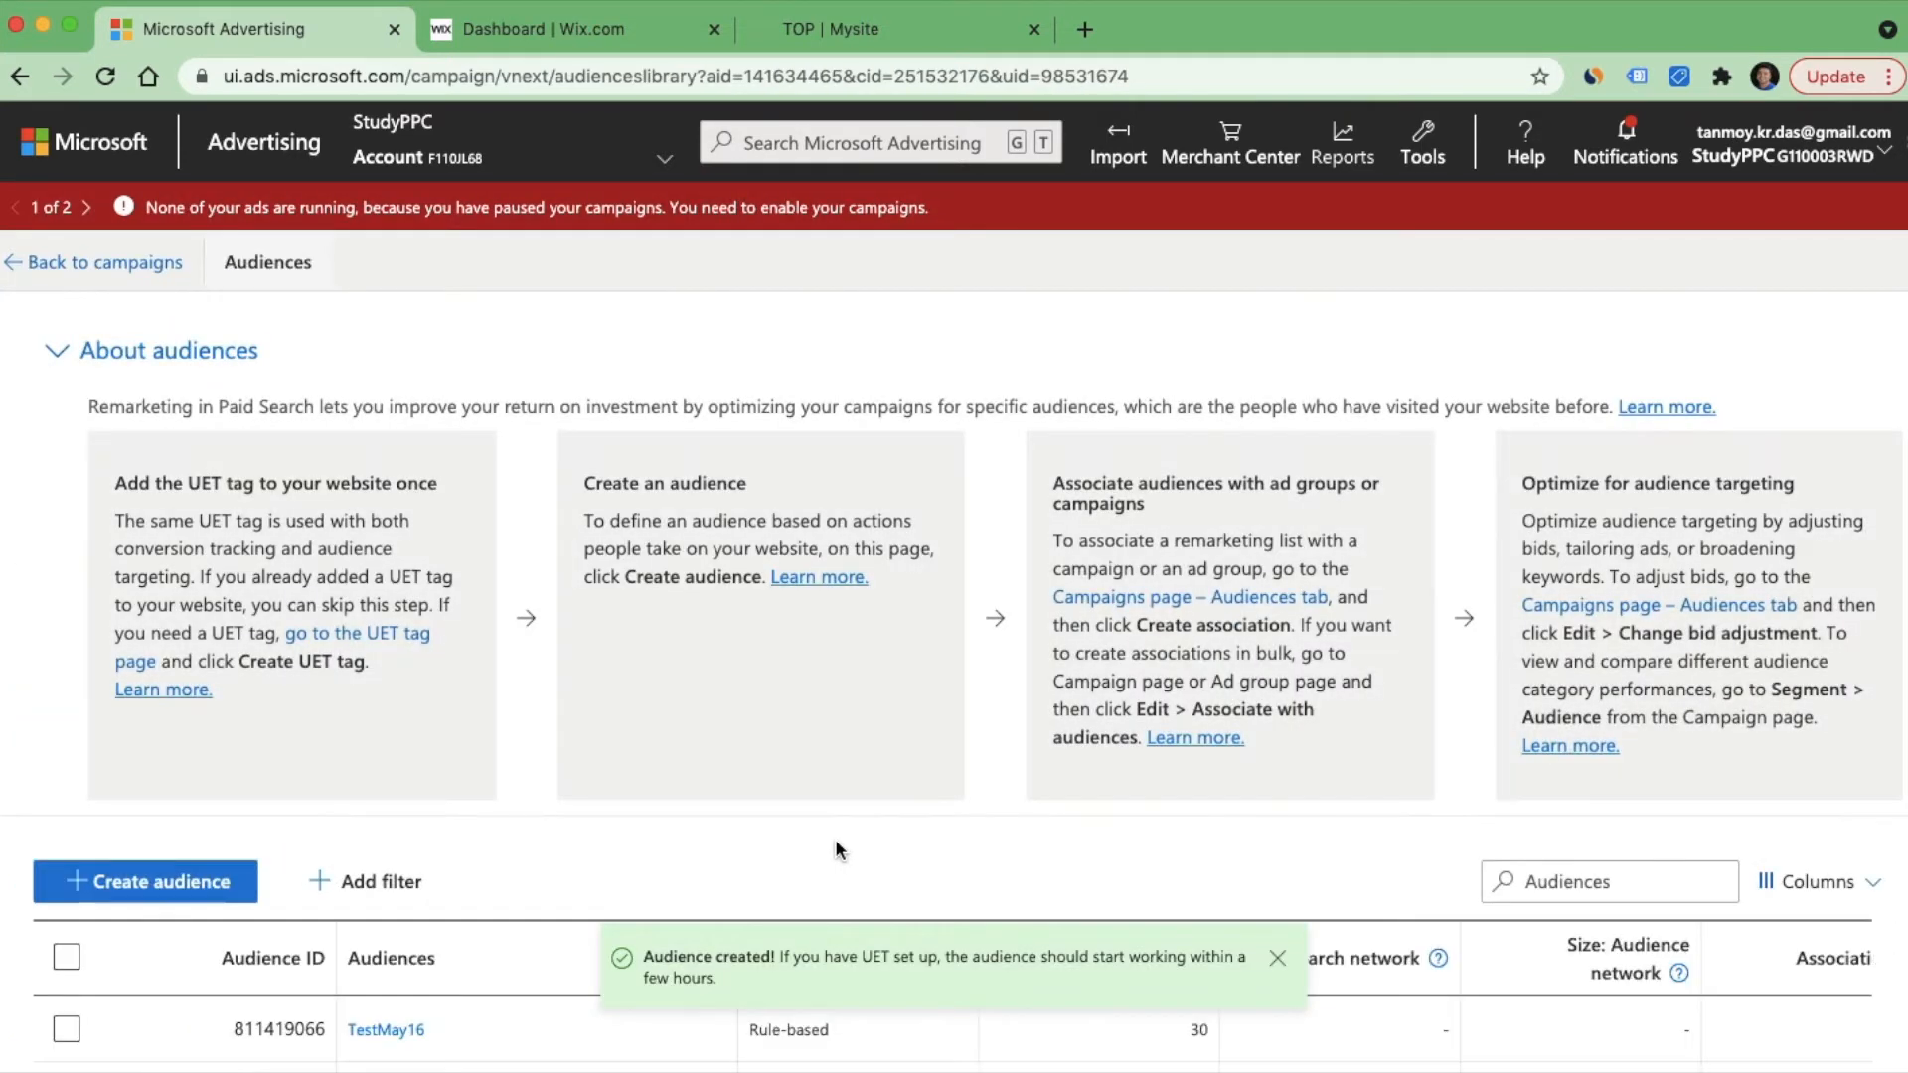
Step: Leave the audience library for the campaign-level Audiences page, open the Campaigns page, and dismiss the audience notification
scroll(835, 839, "down", 3)
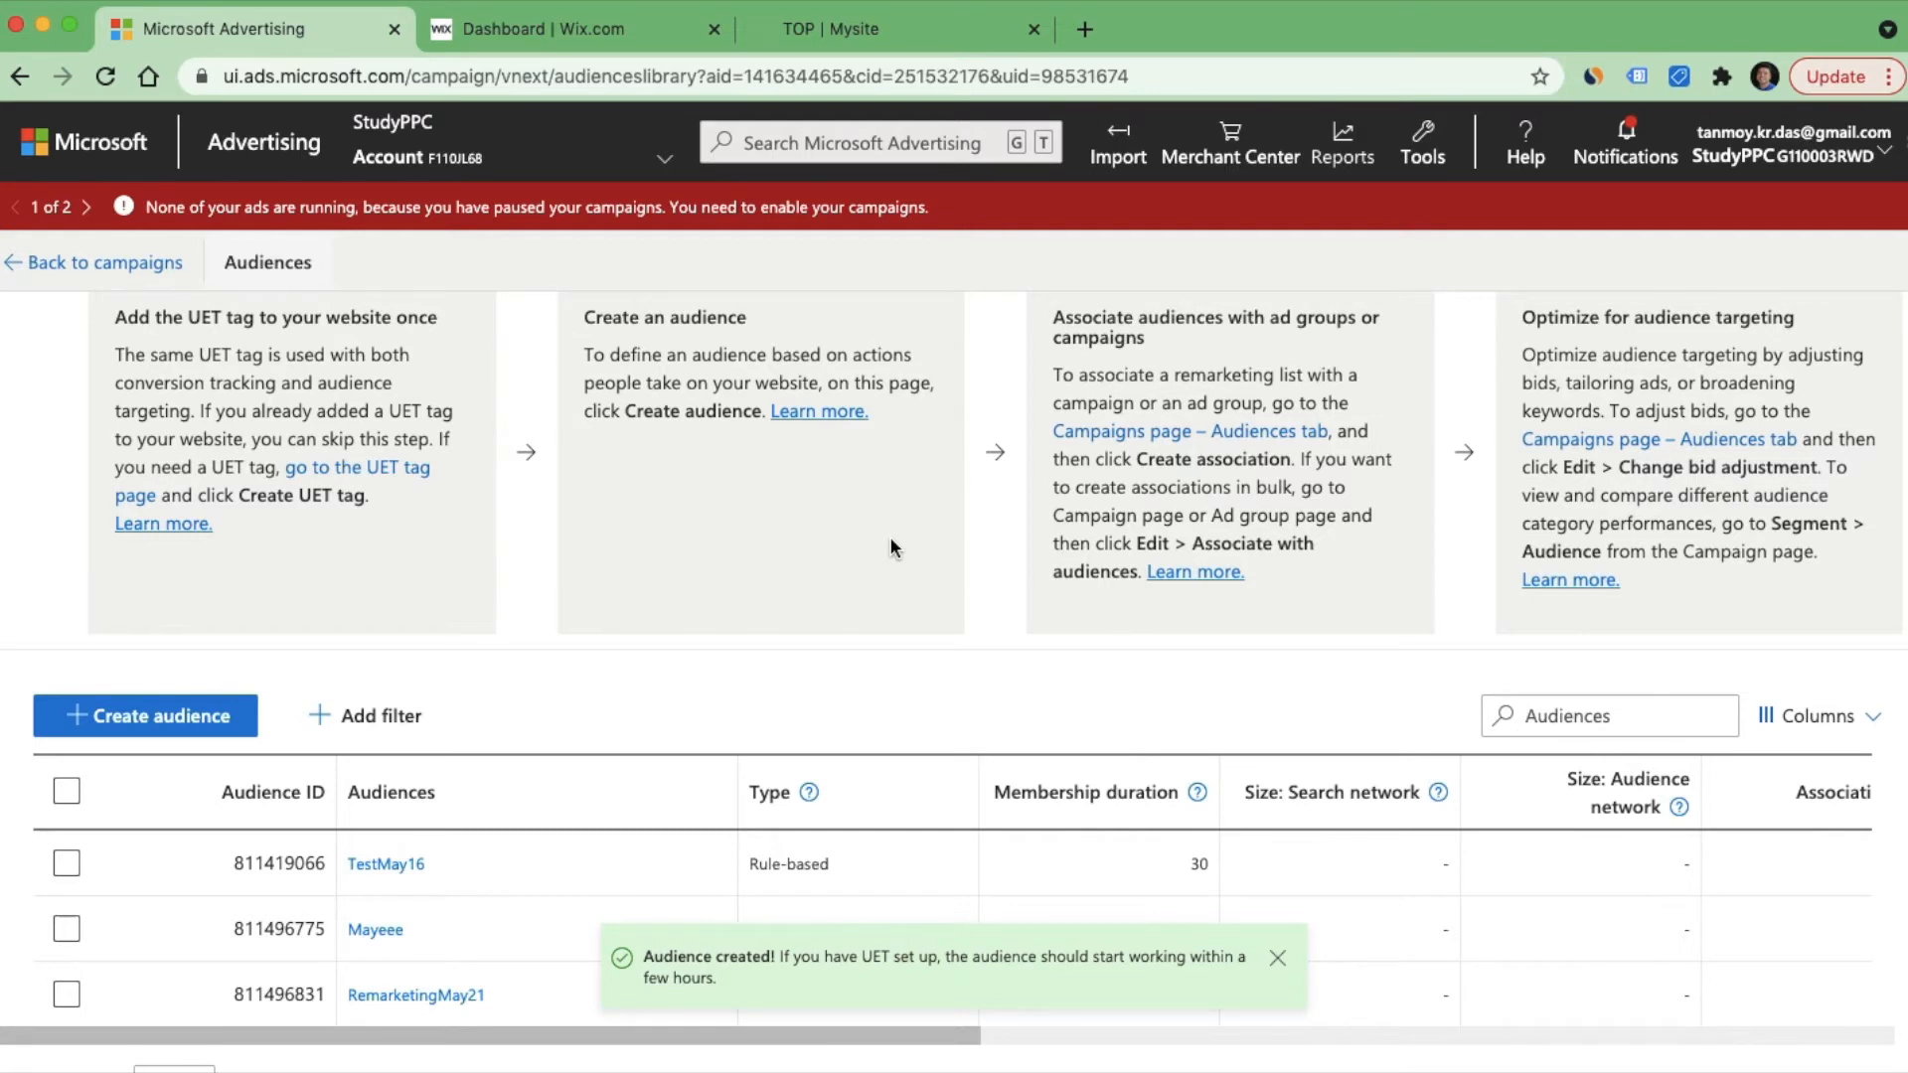
left_click(1119, 437)
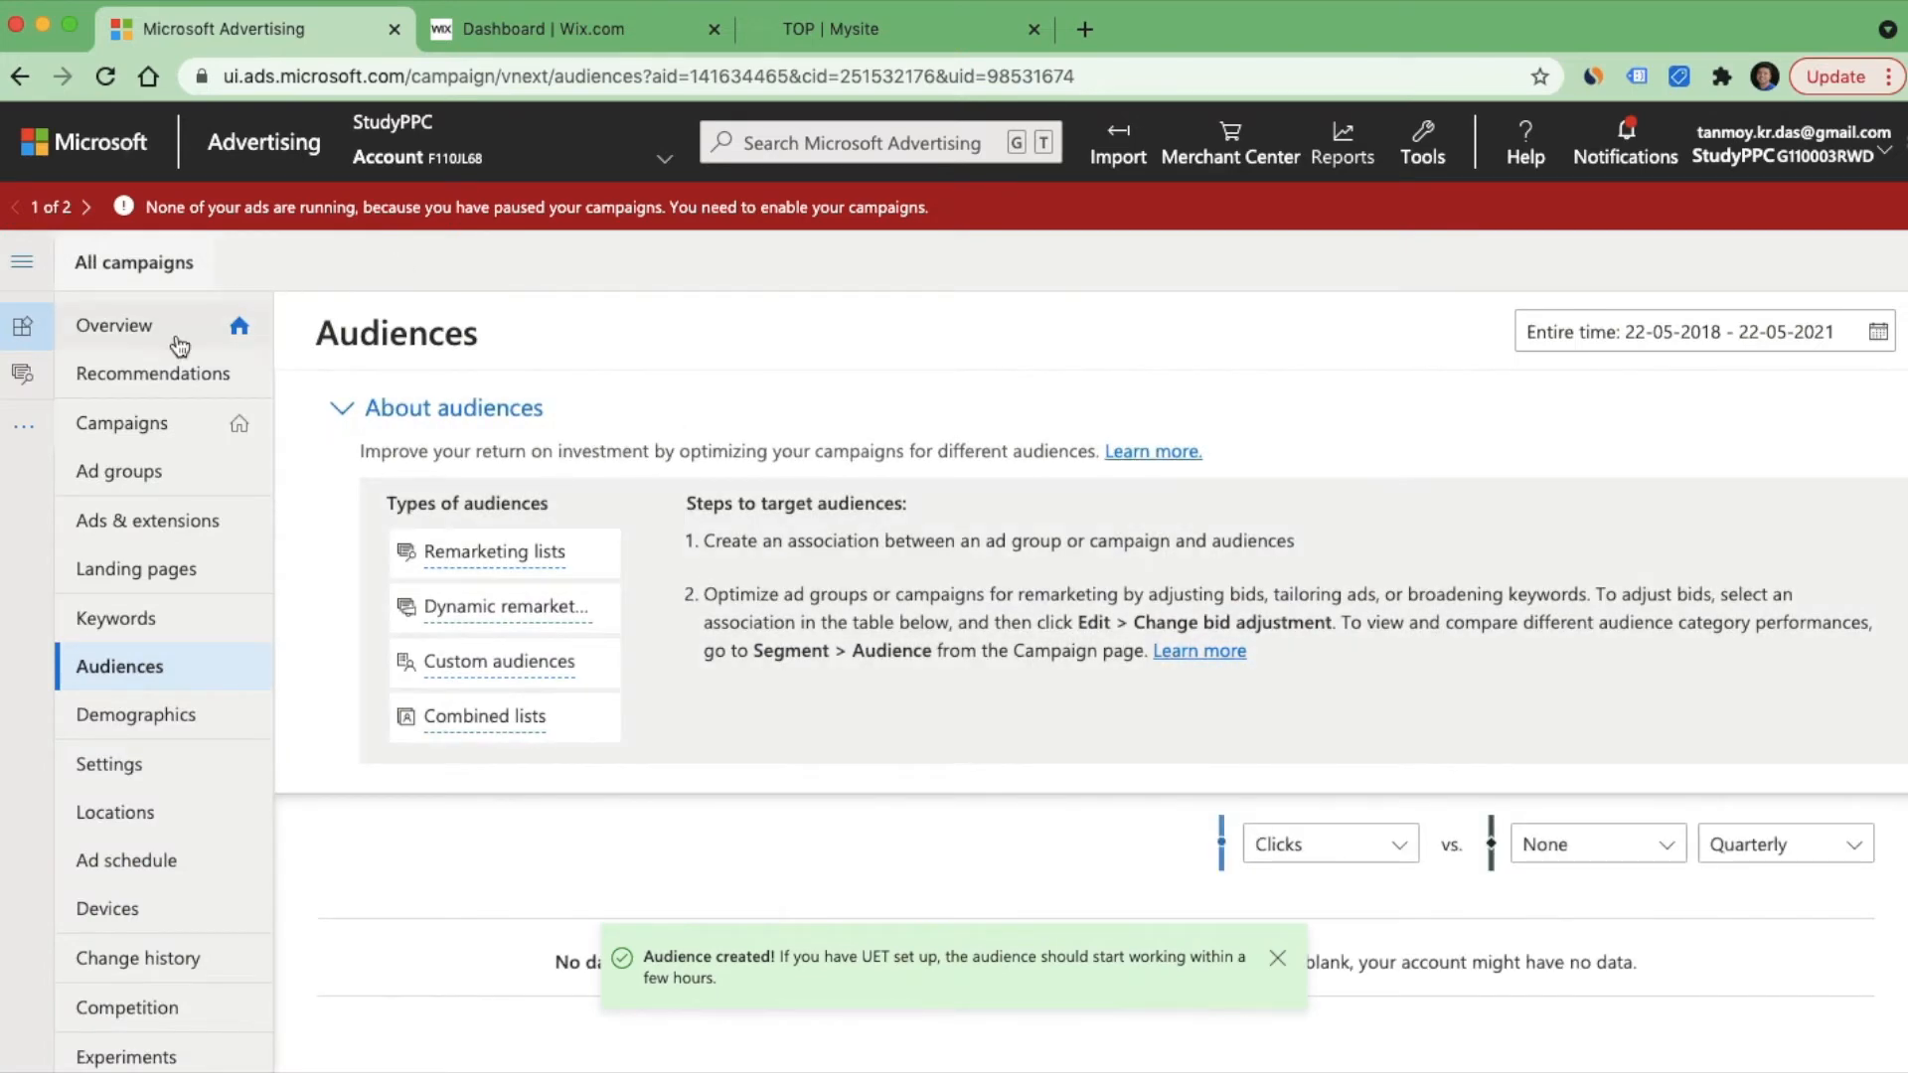
left_click(129, 428)
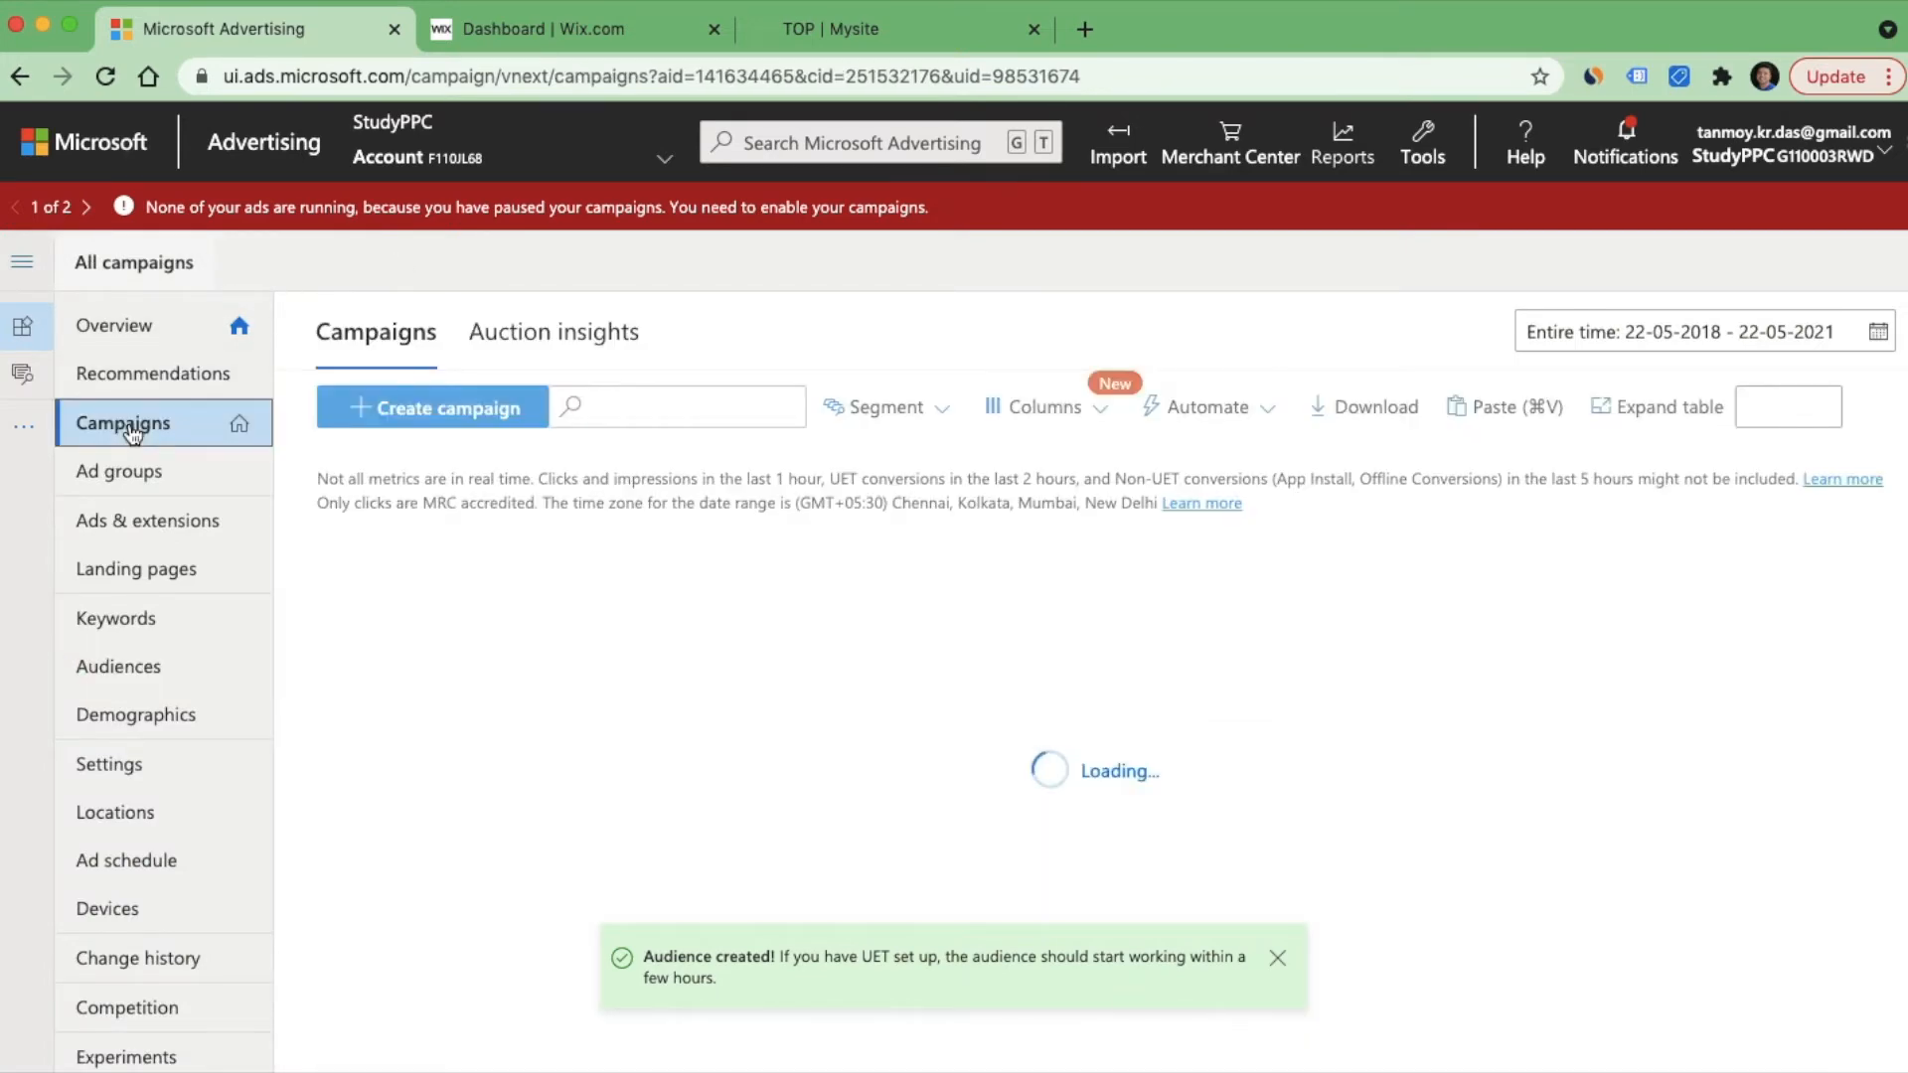
left_click(1277, 958)
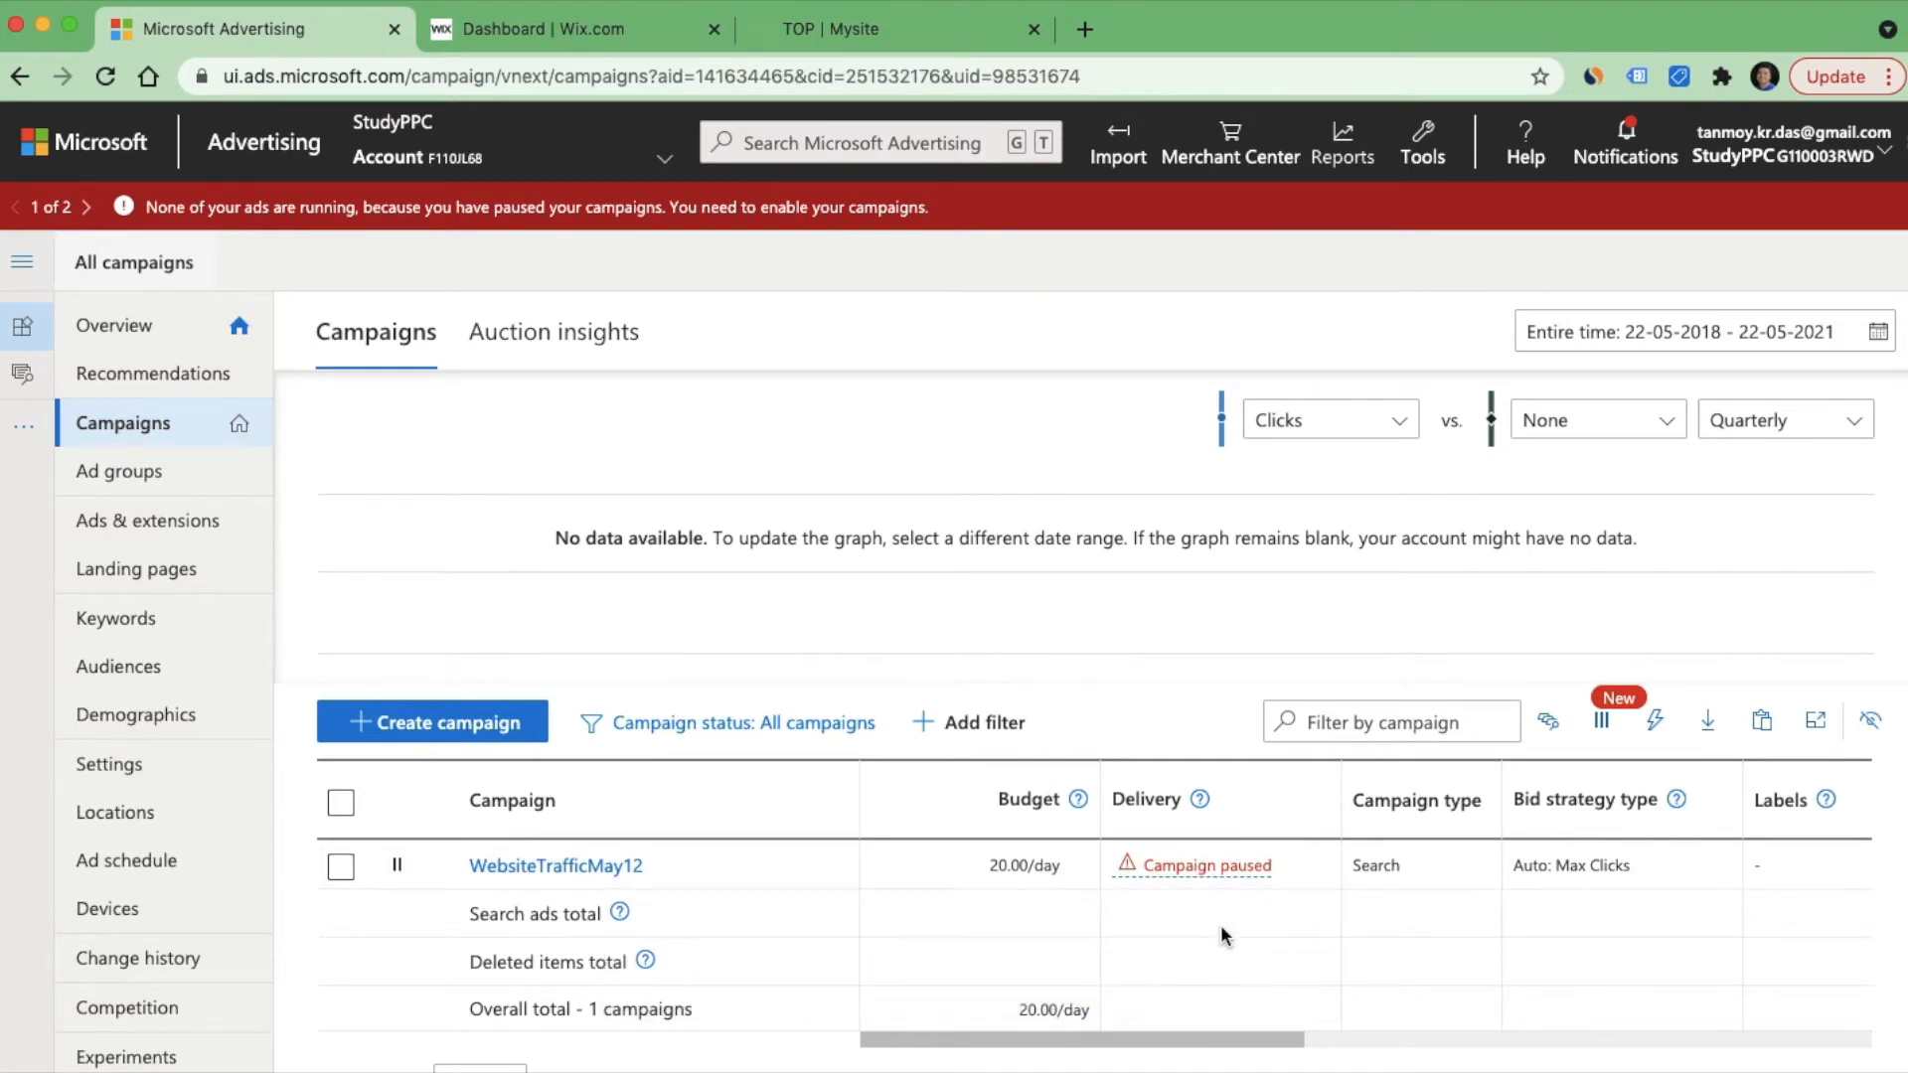
Step: Create a campaign with the goal Conversions in my website and name it RemarketingMay21
left_click(456, 724)
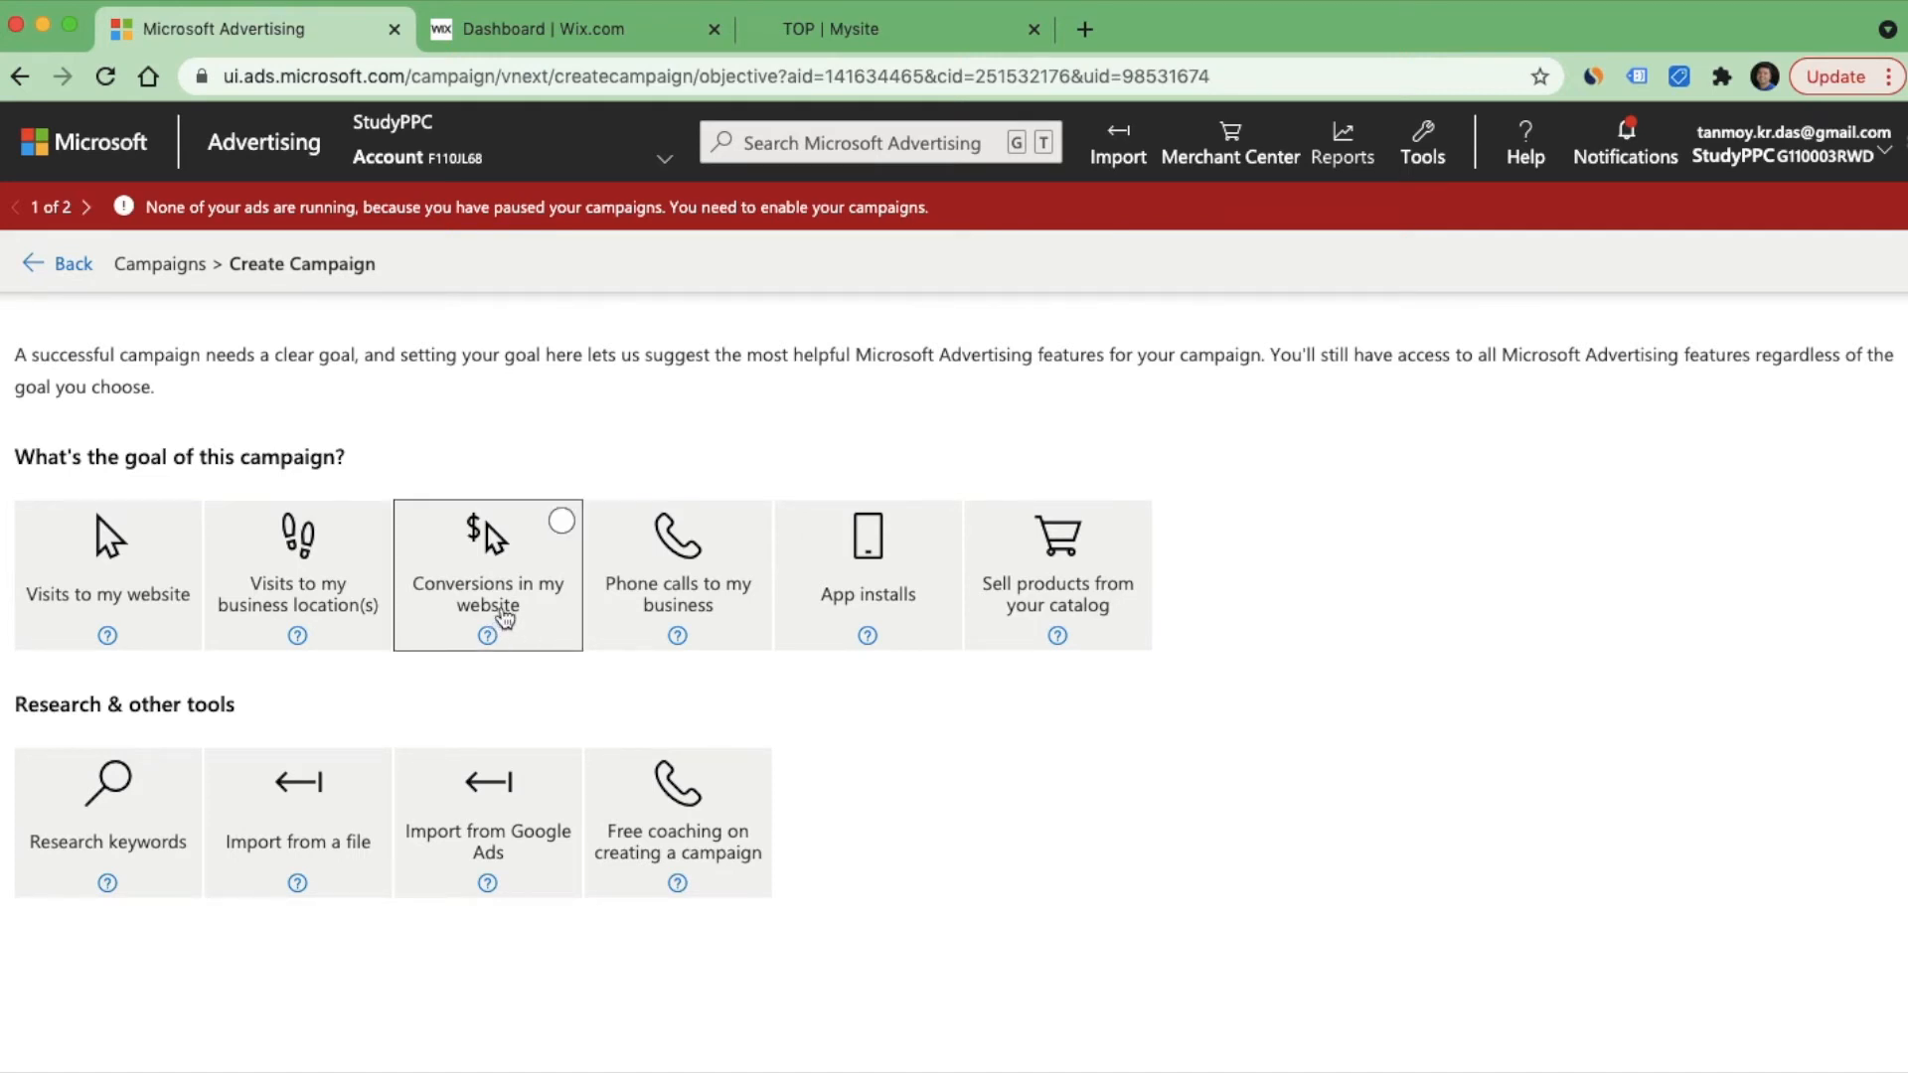
left_click(524, 602)
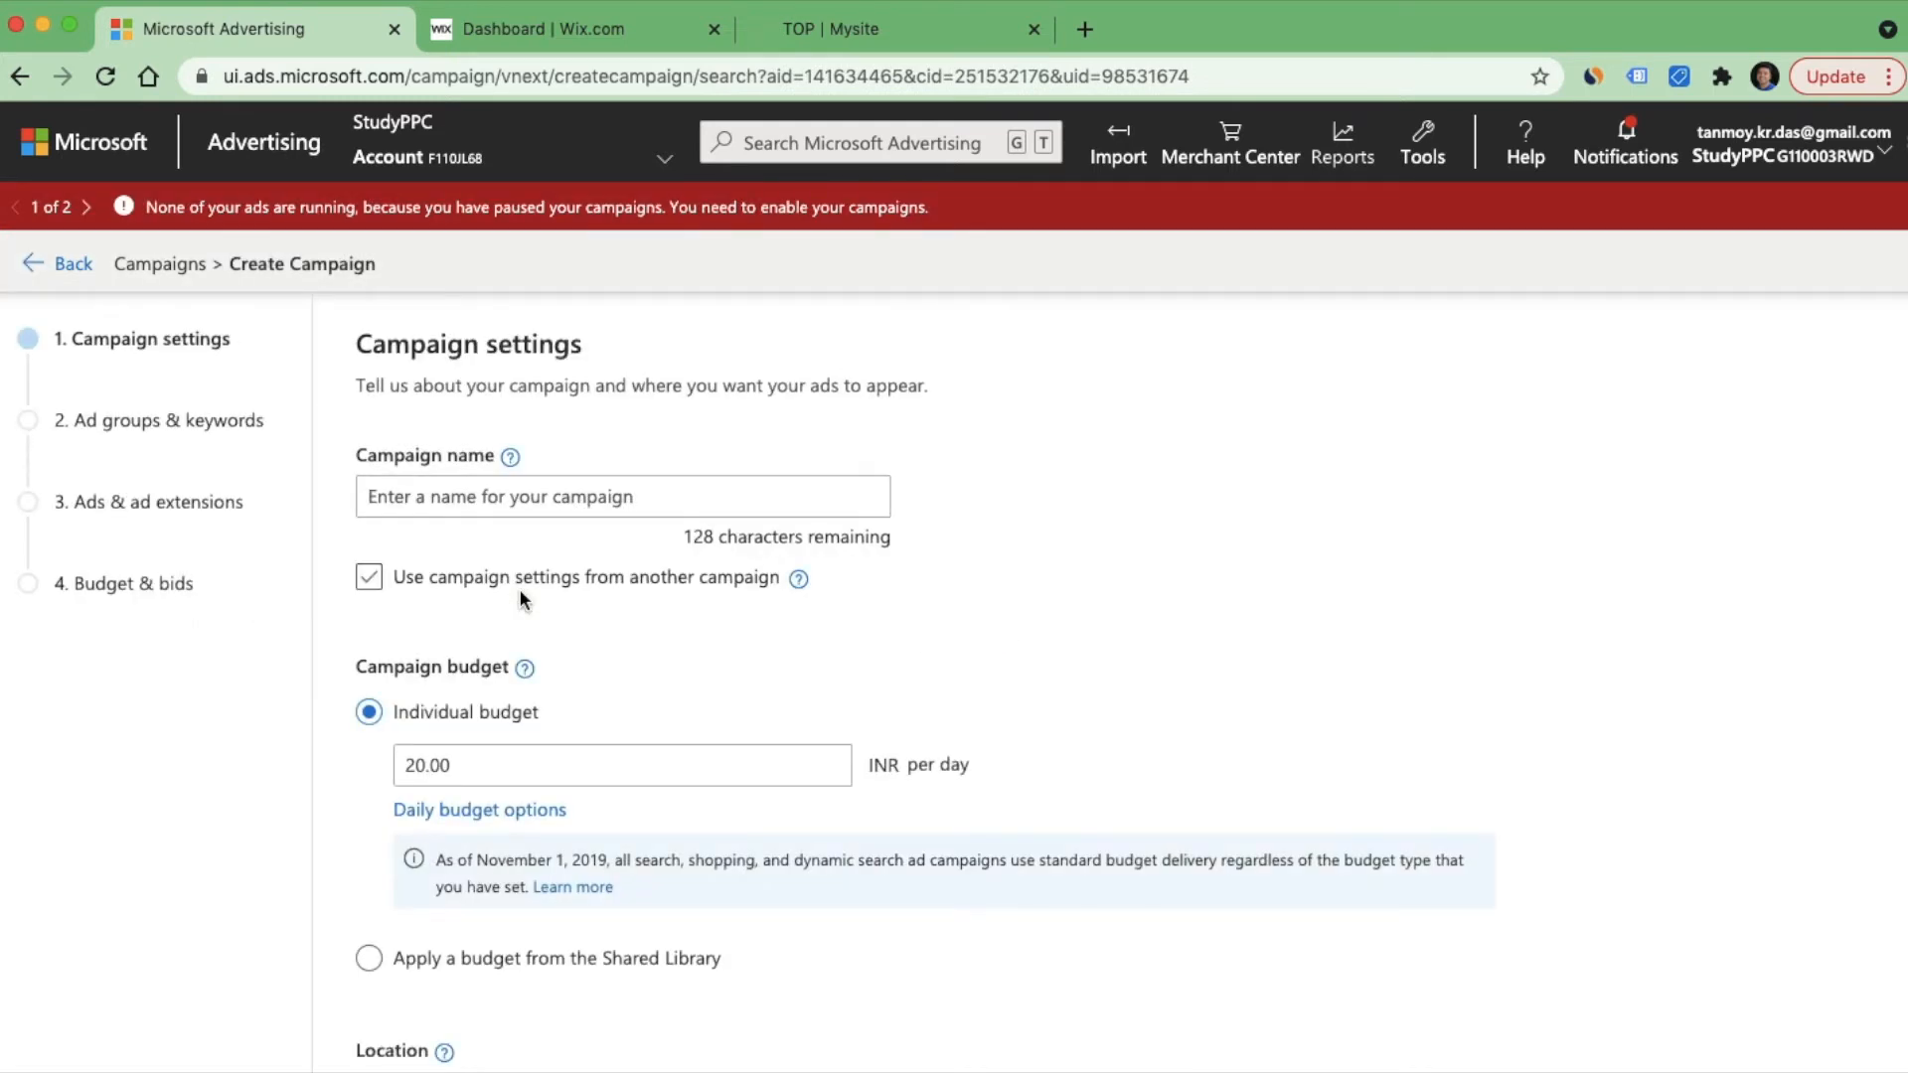
left_click(585, 494)
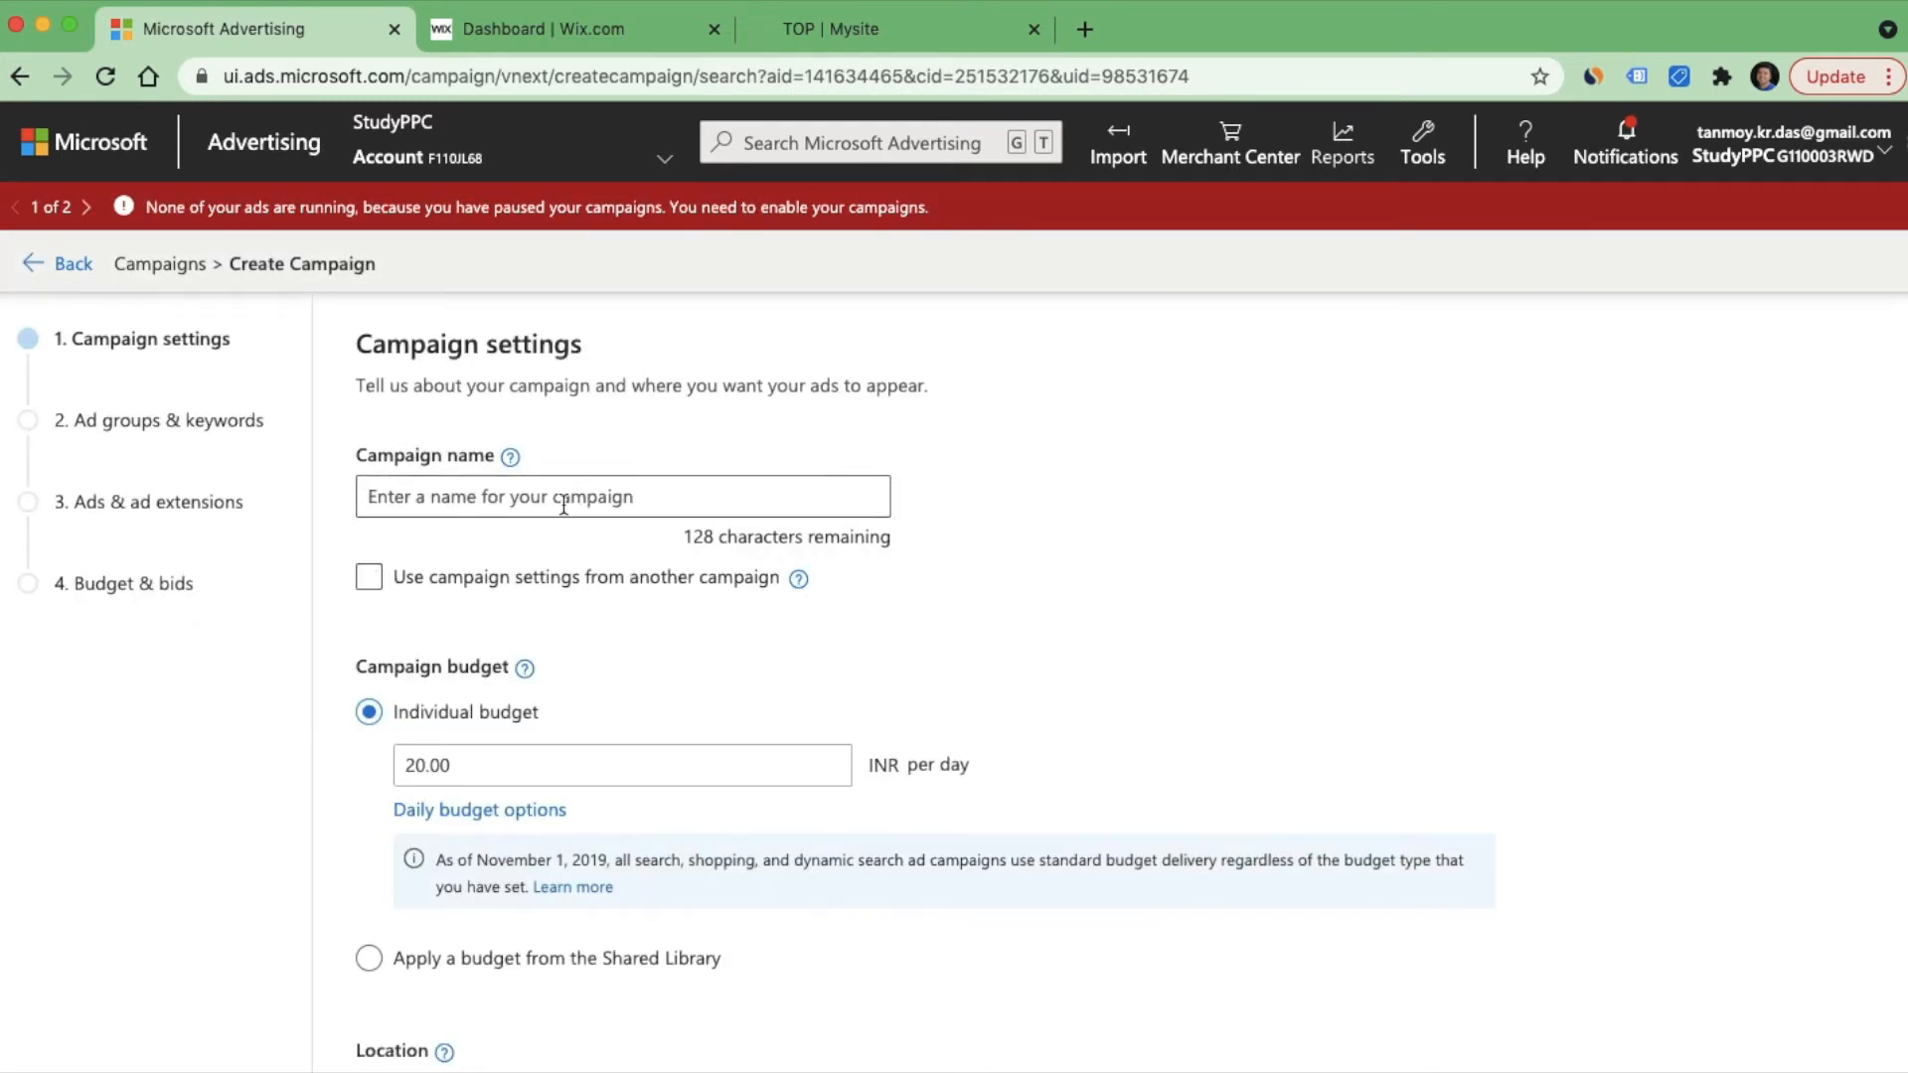
type("RemarketingM")
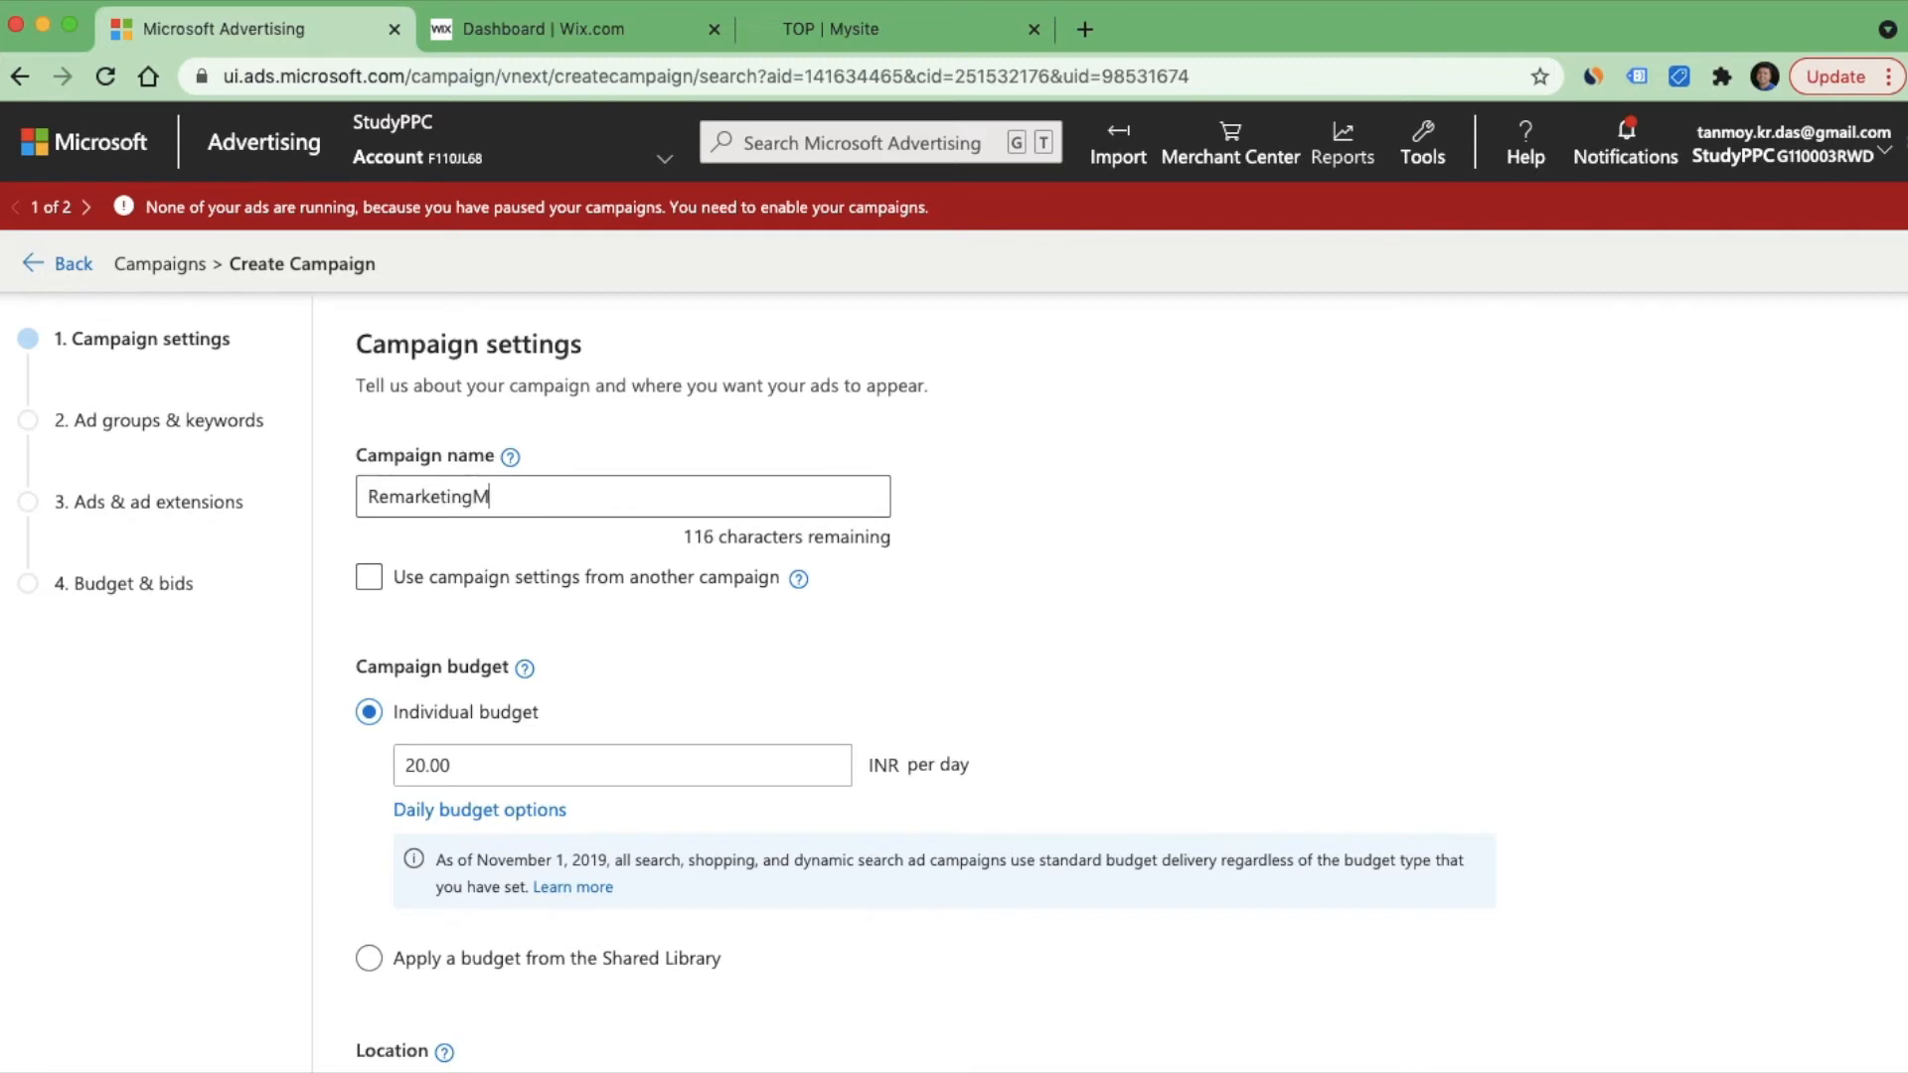
type("ay21")
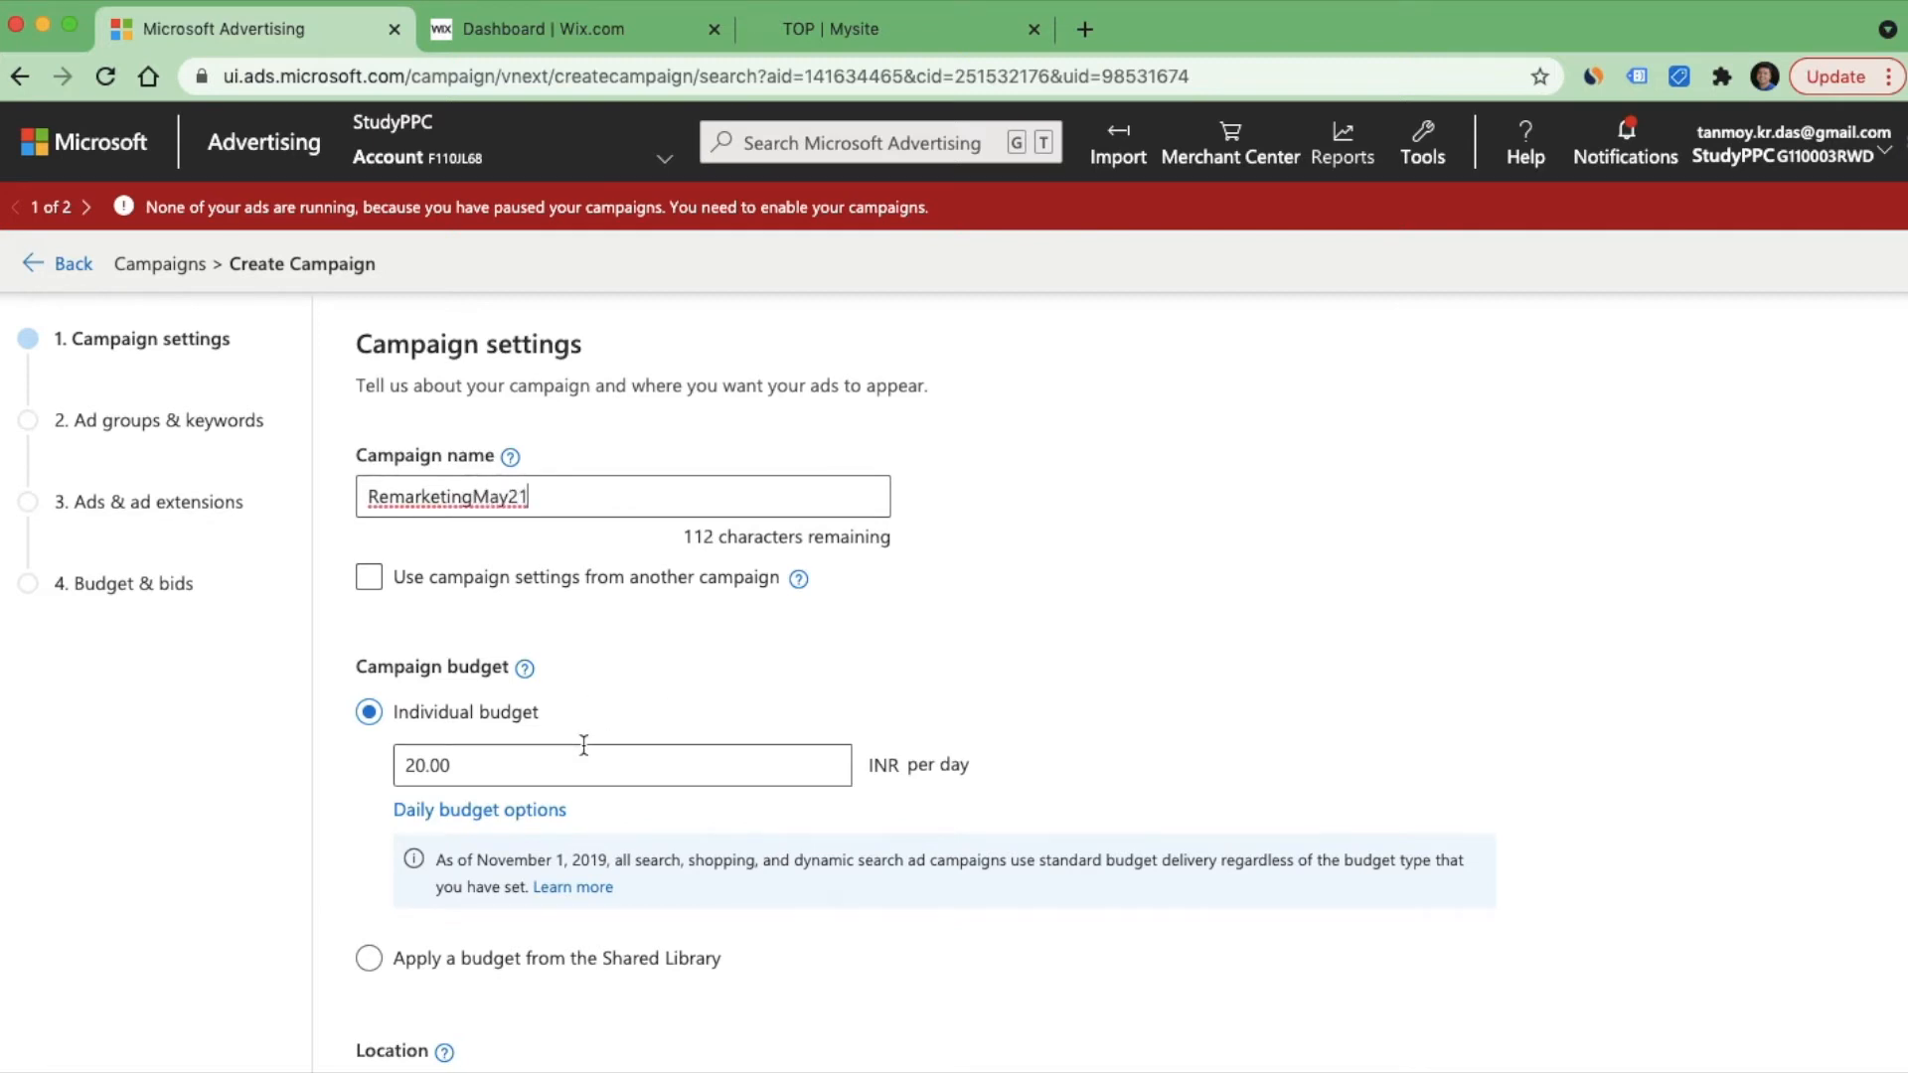
Step: Exclude people searching for or viewing pages about the targeted locations, keep India and English, and save the campaign settings
scroll(585, 745, "down", 2)
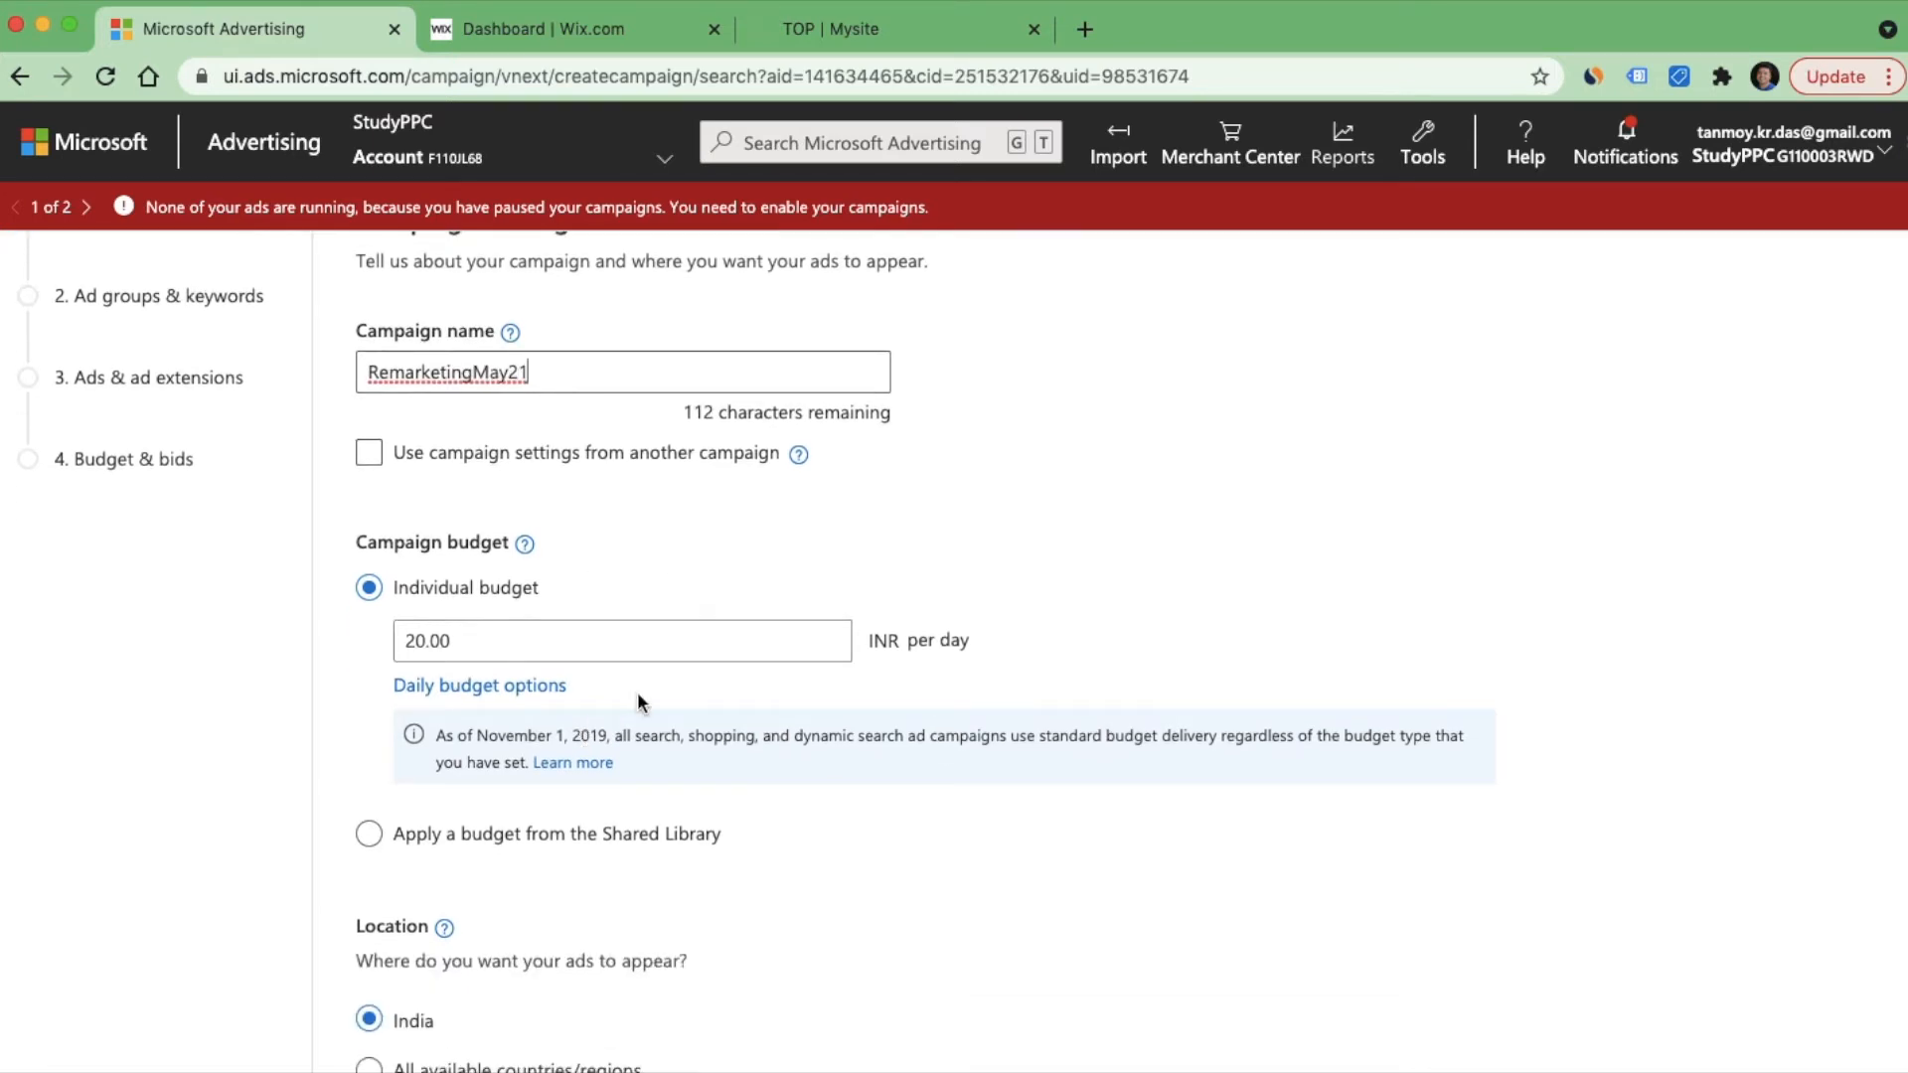
scroll(849, 853, "down", 5)
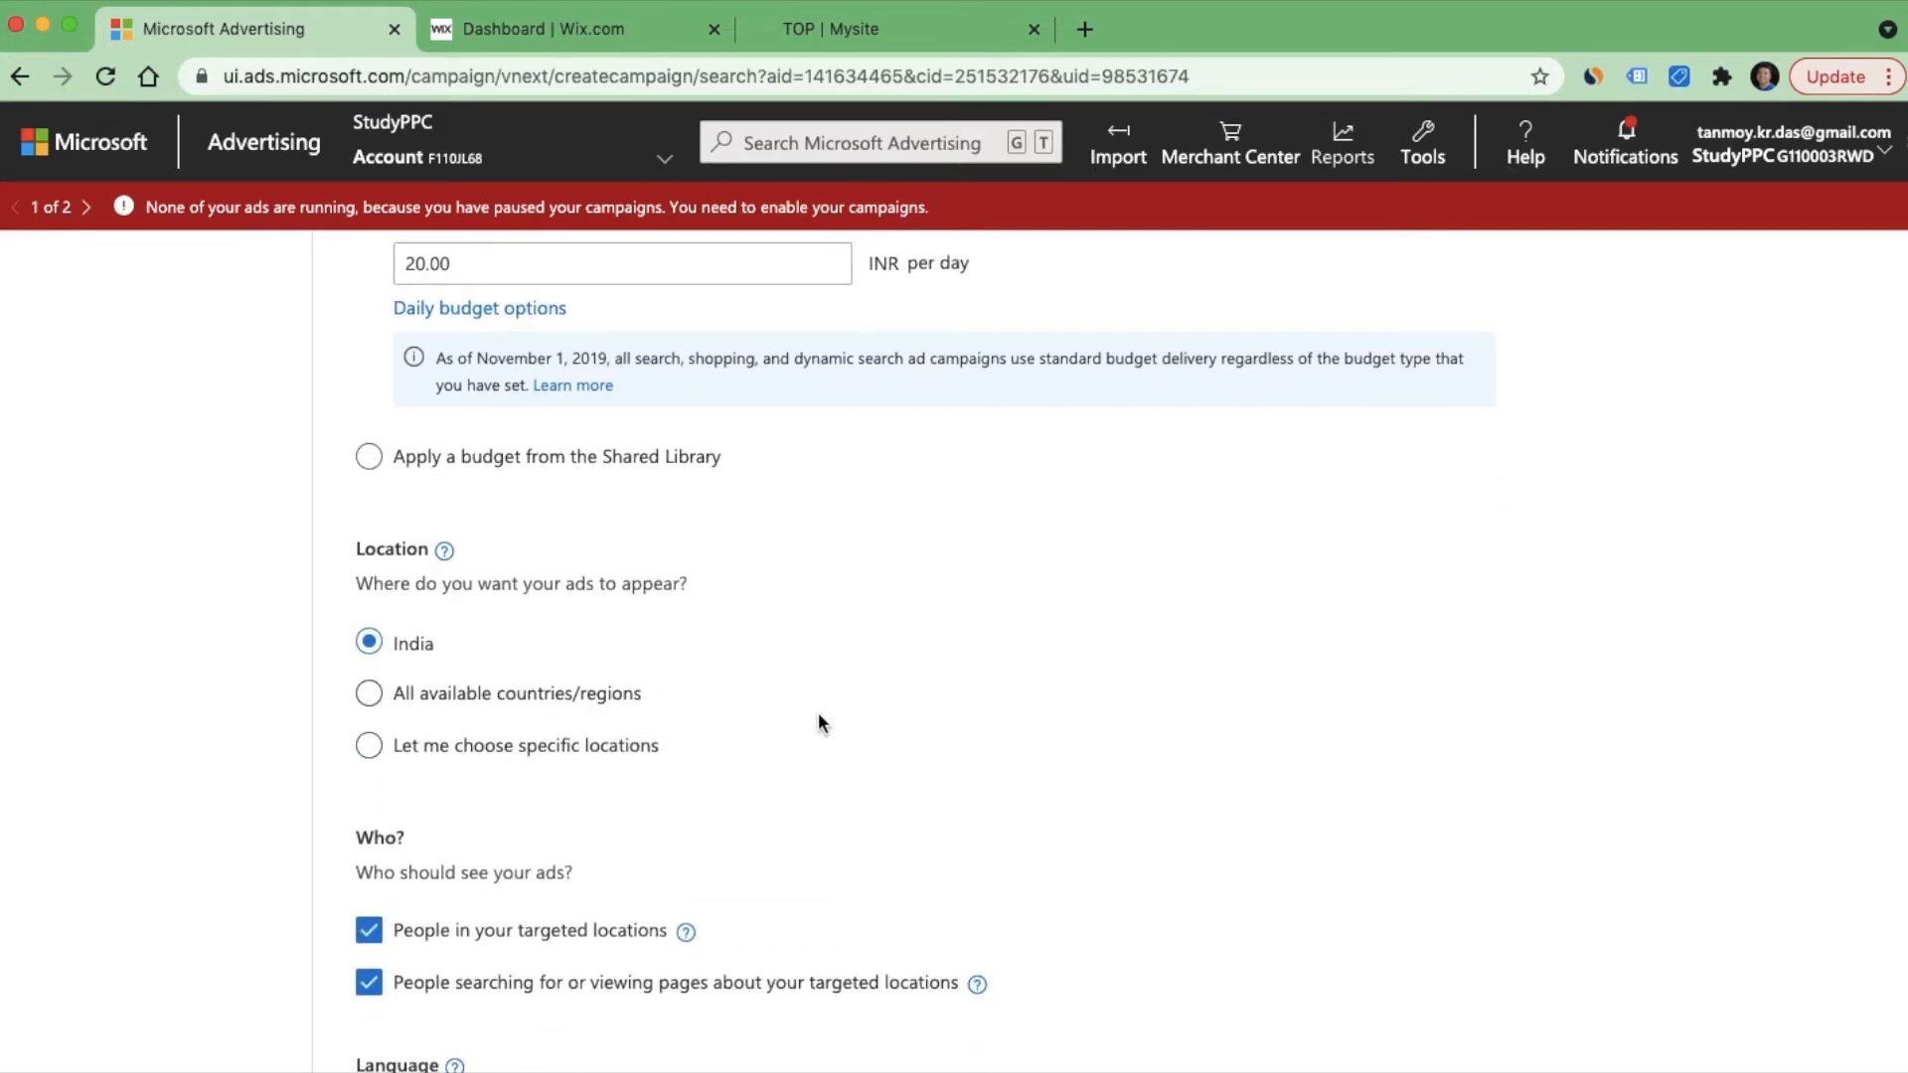
scroll(833, 728, "down", 3)
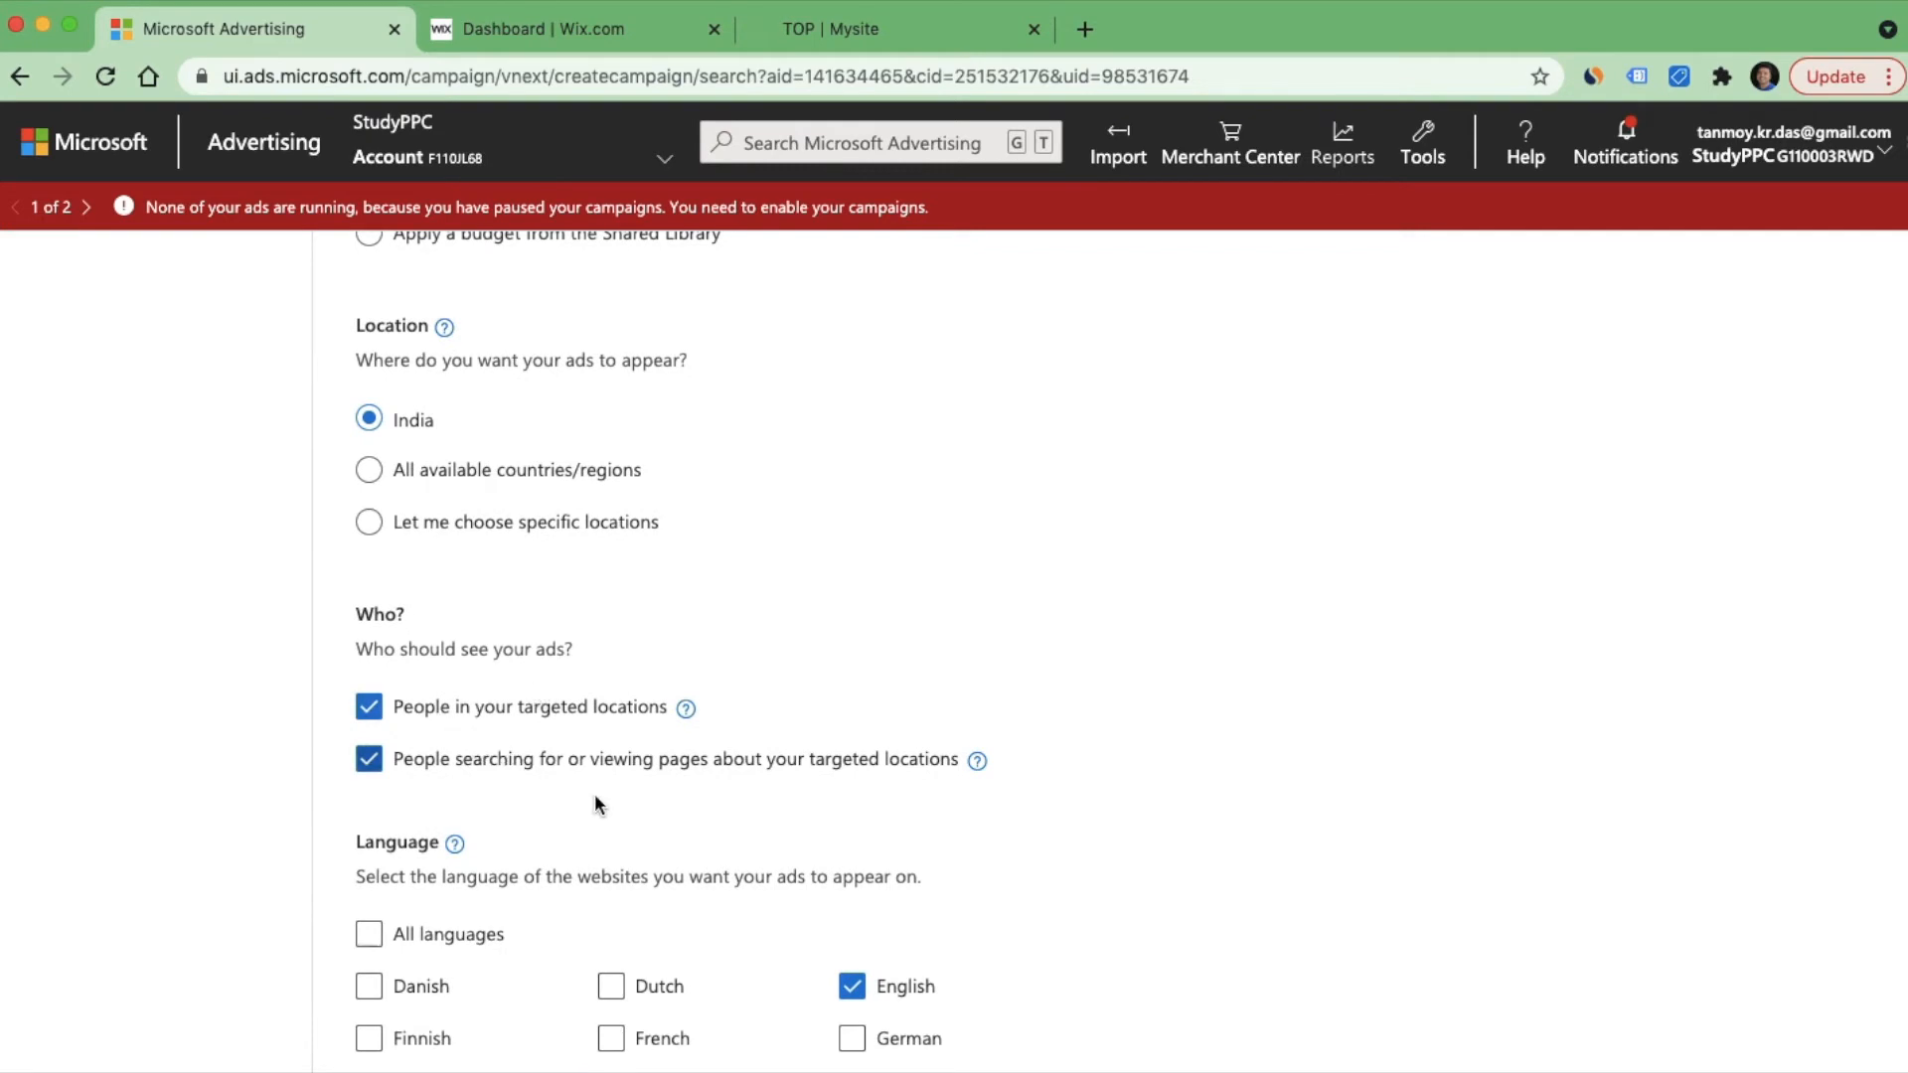
left_click(381, 770)
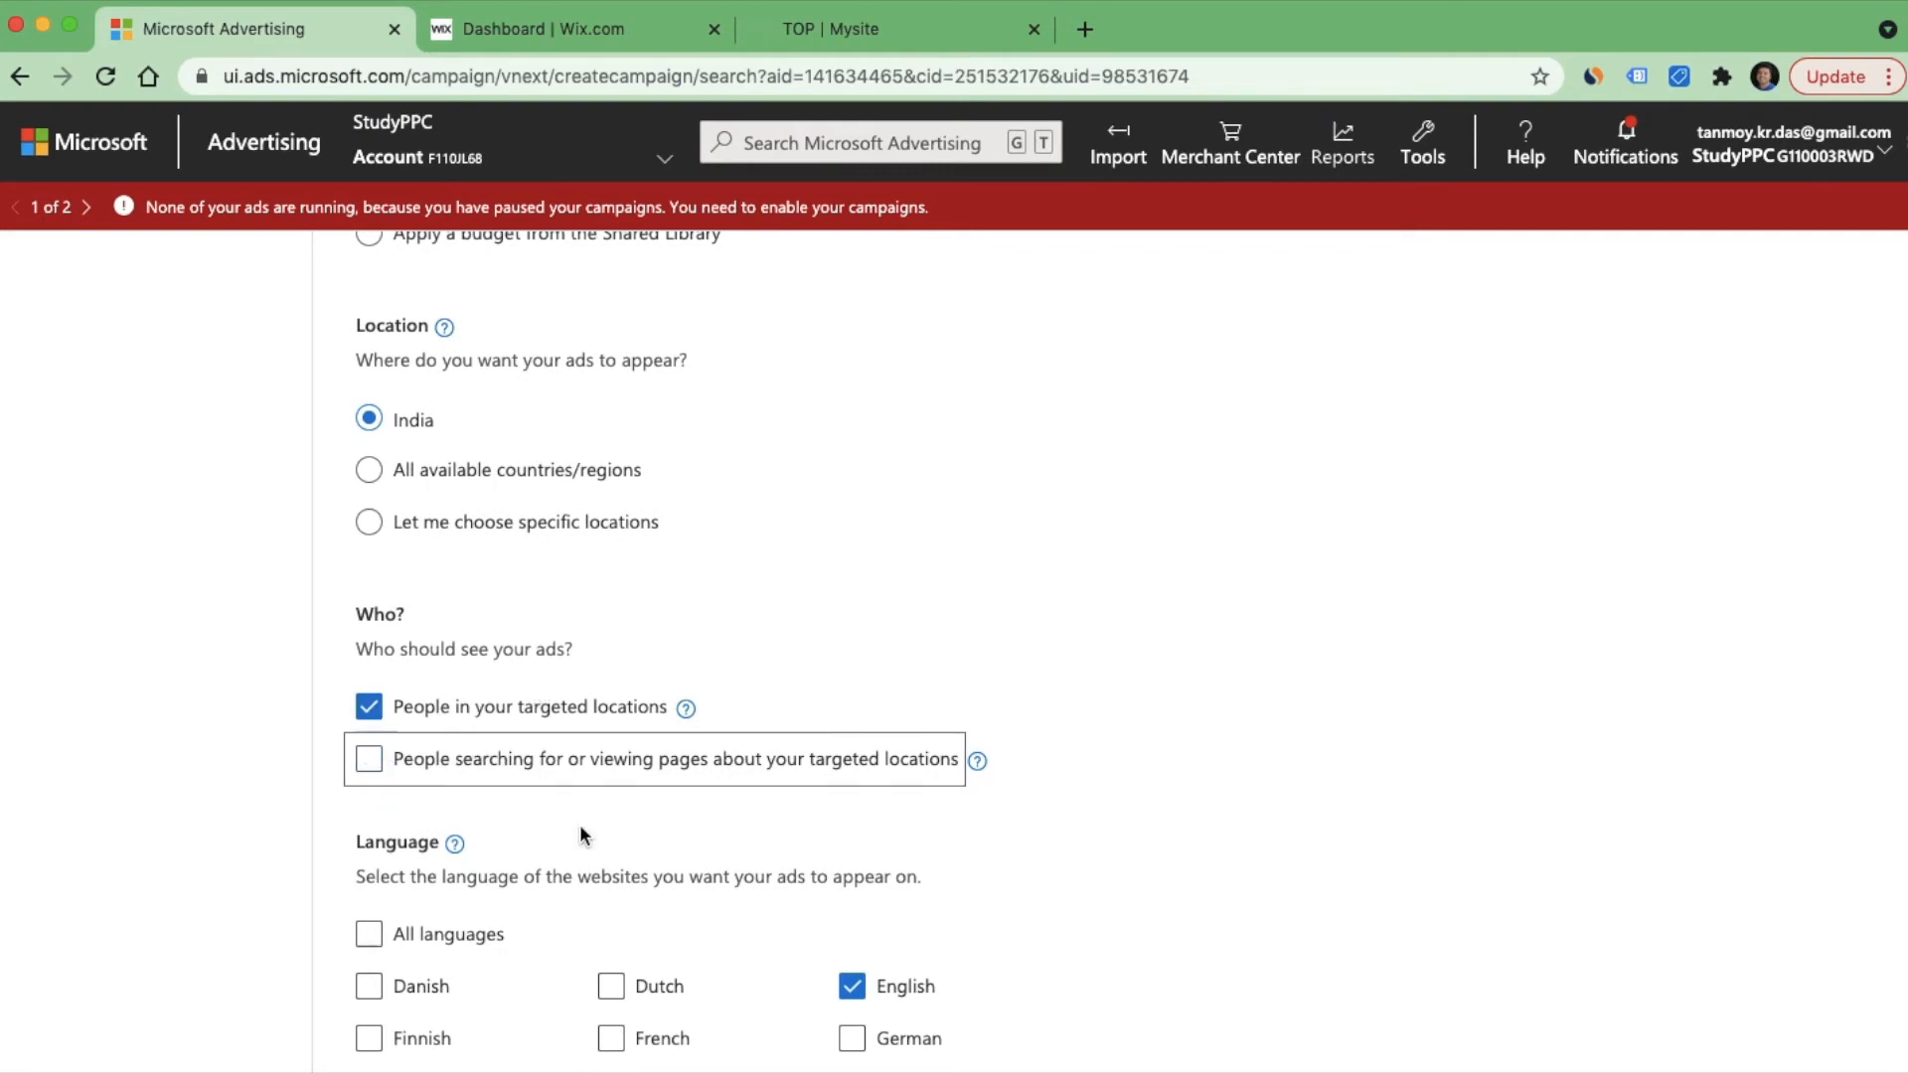
scroll(597, 830, "down", 3)
left_click(638, 838)
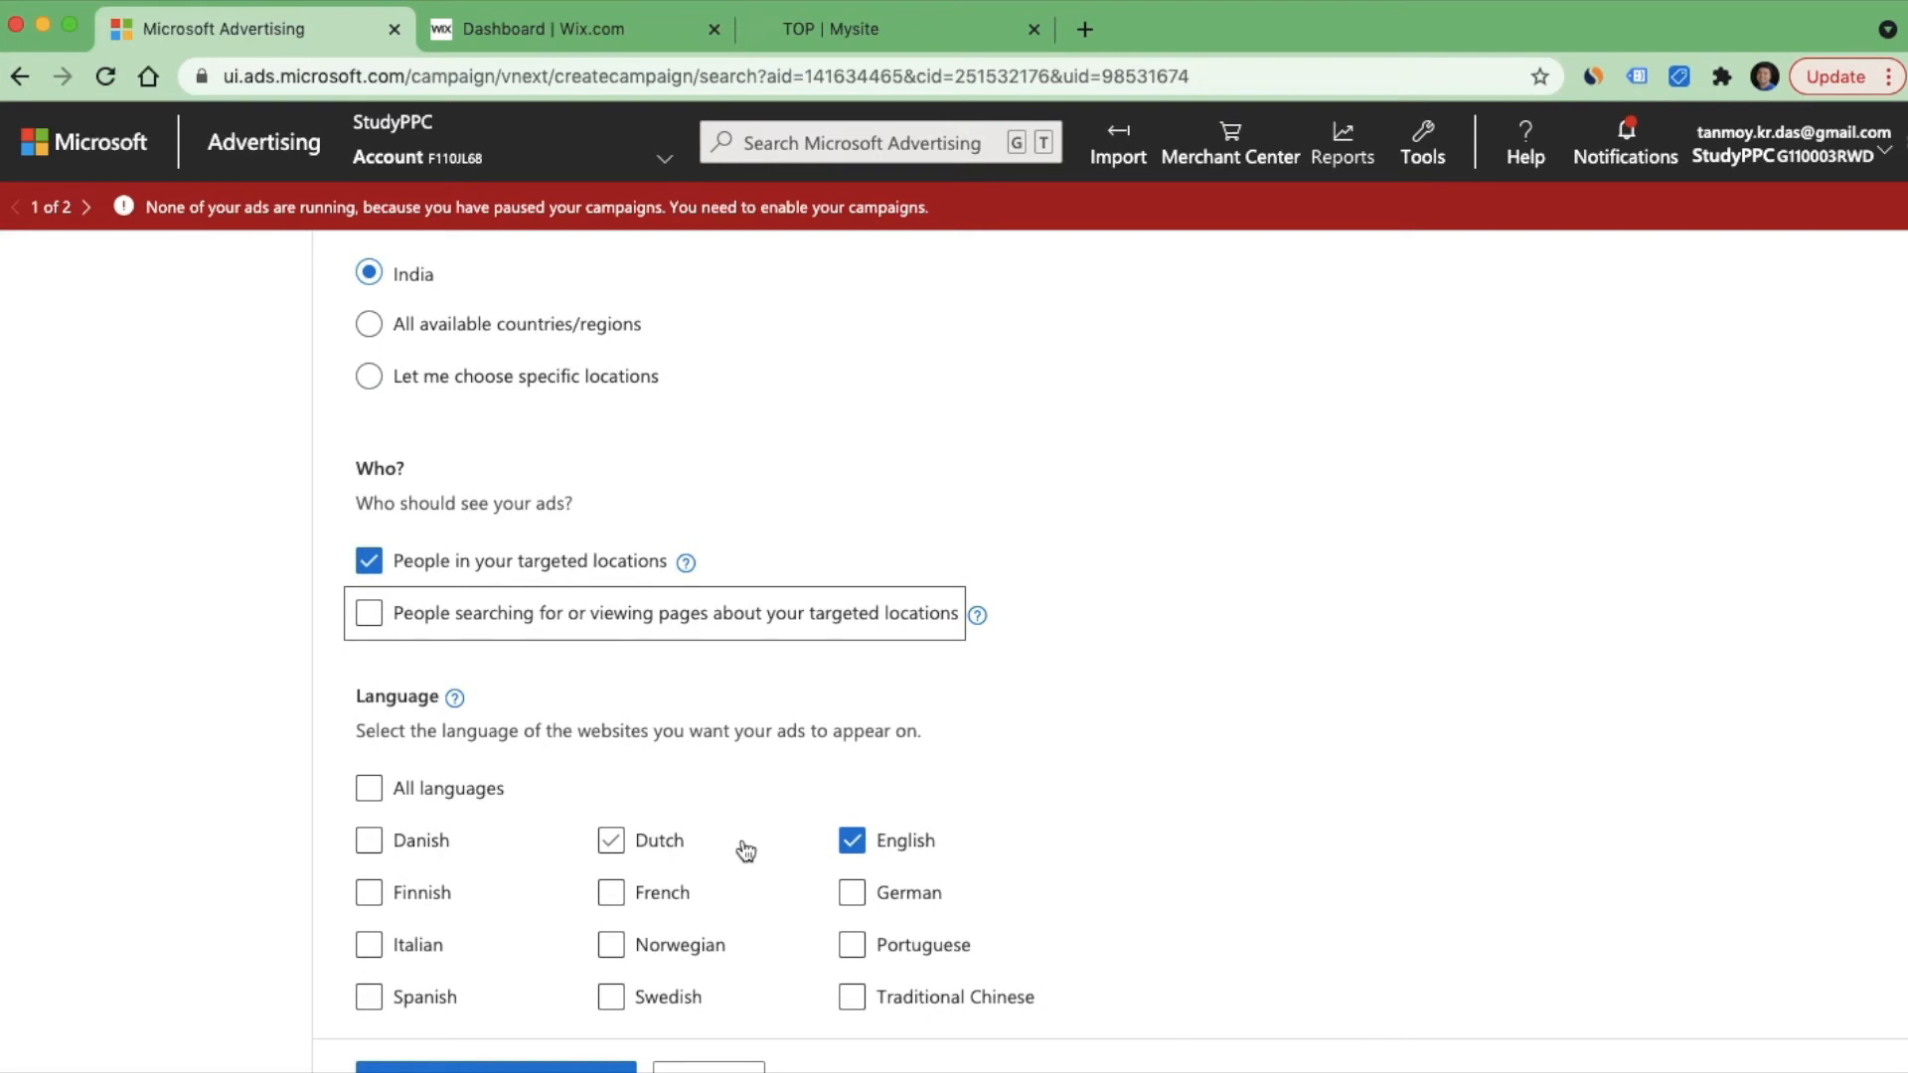
left_click(583, 1065)
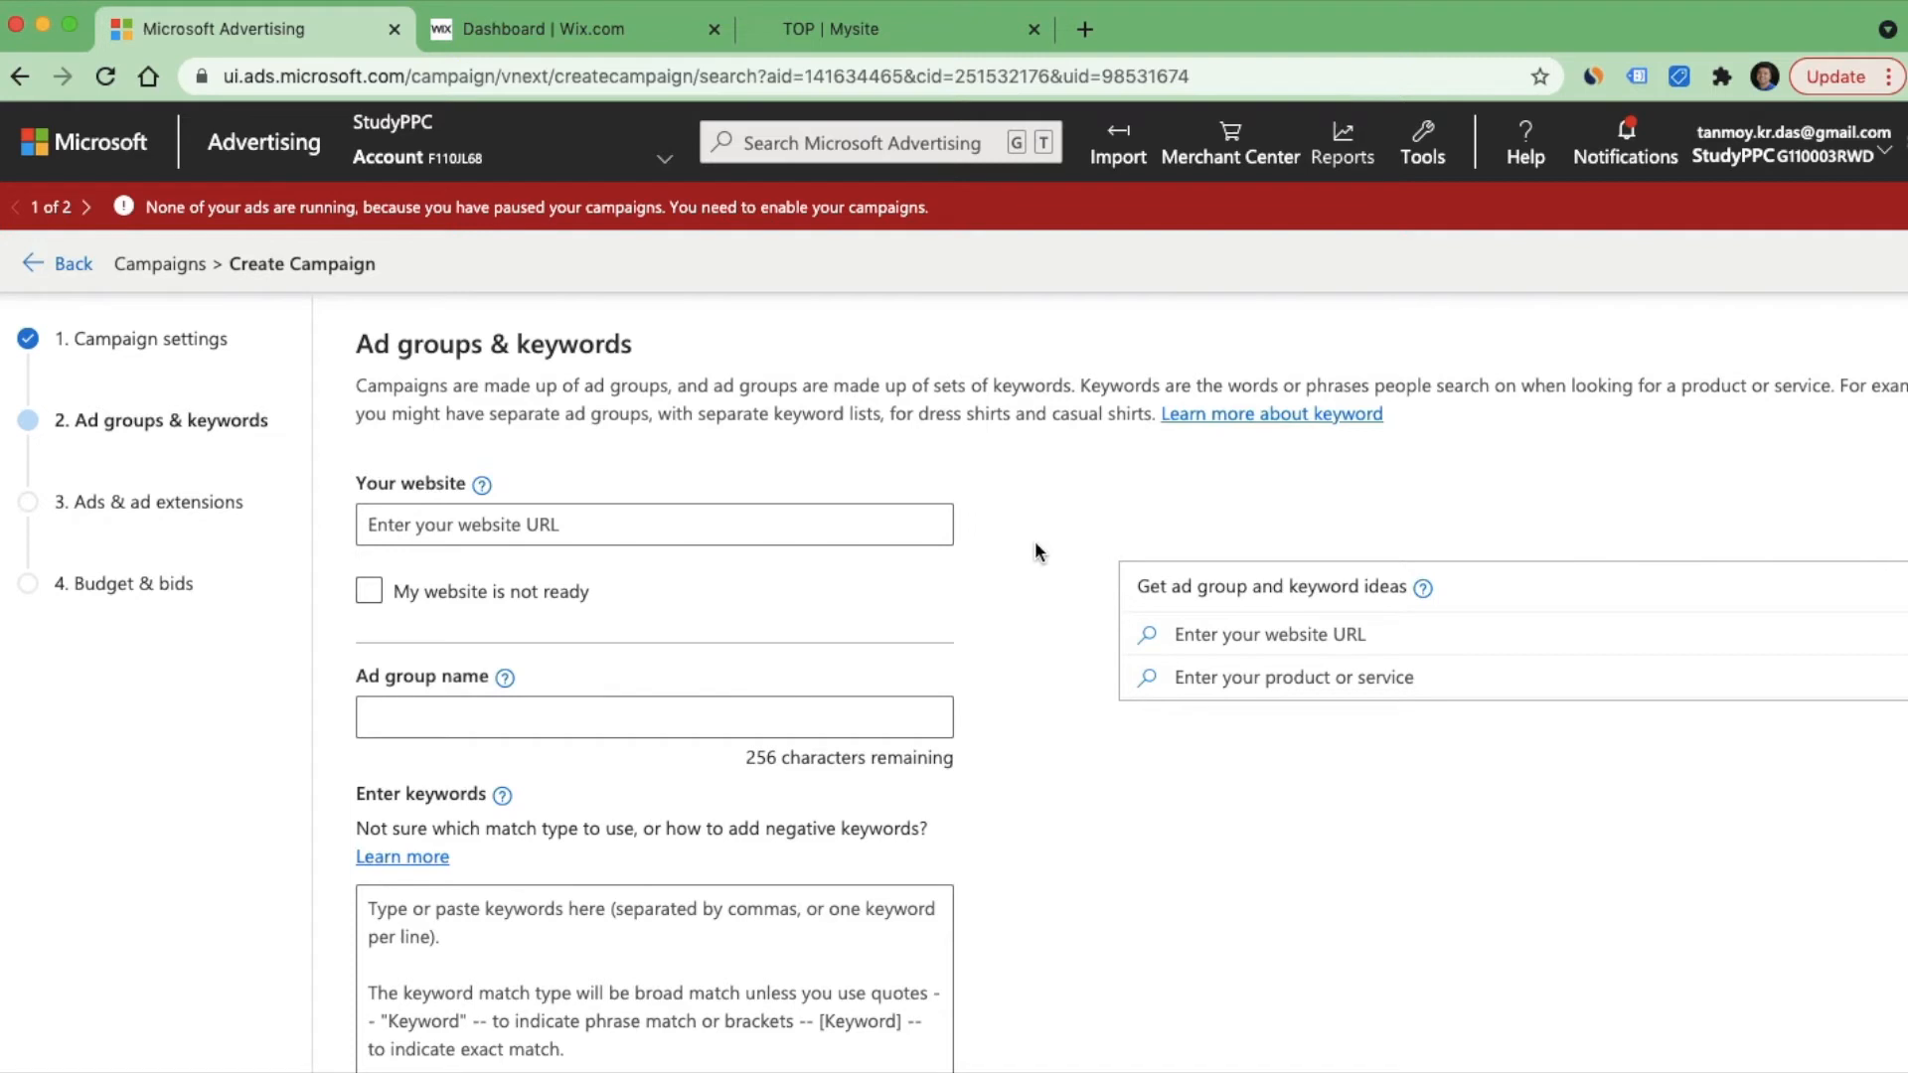
Step: Enter the website's home page address for keyword ideas and name the ad group Digital MarketingMay21
left_click(606, 524)
type("https://www.tanmoykrdas.org/")
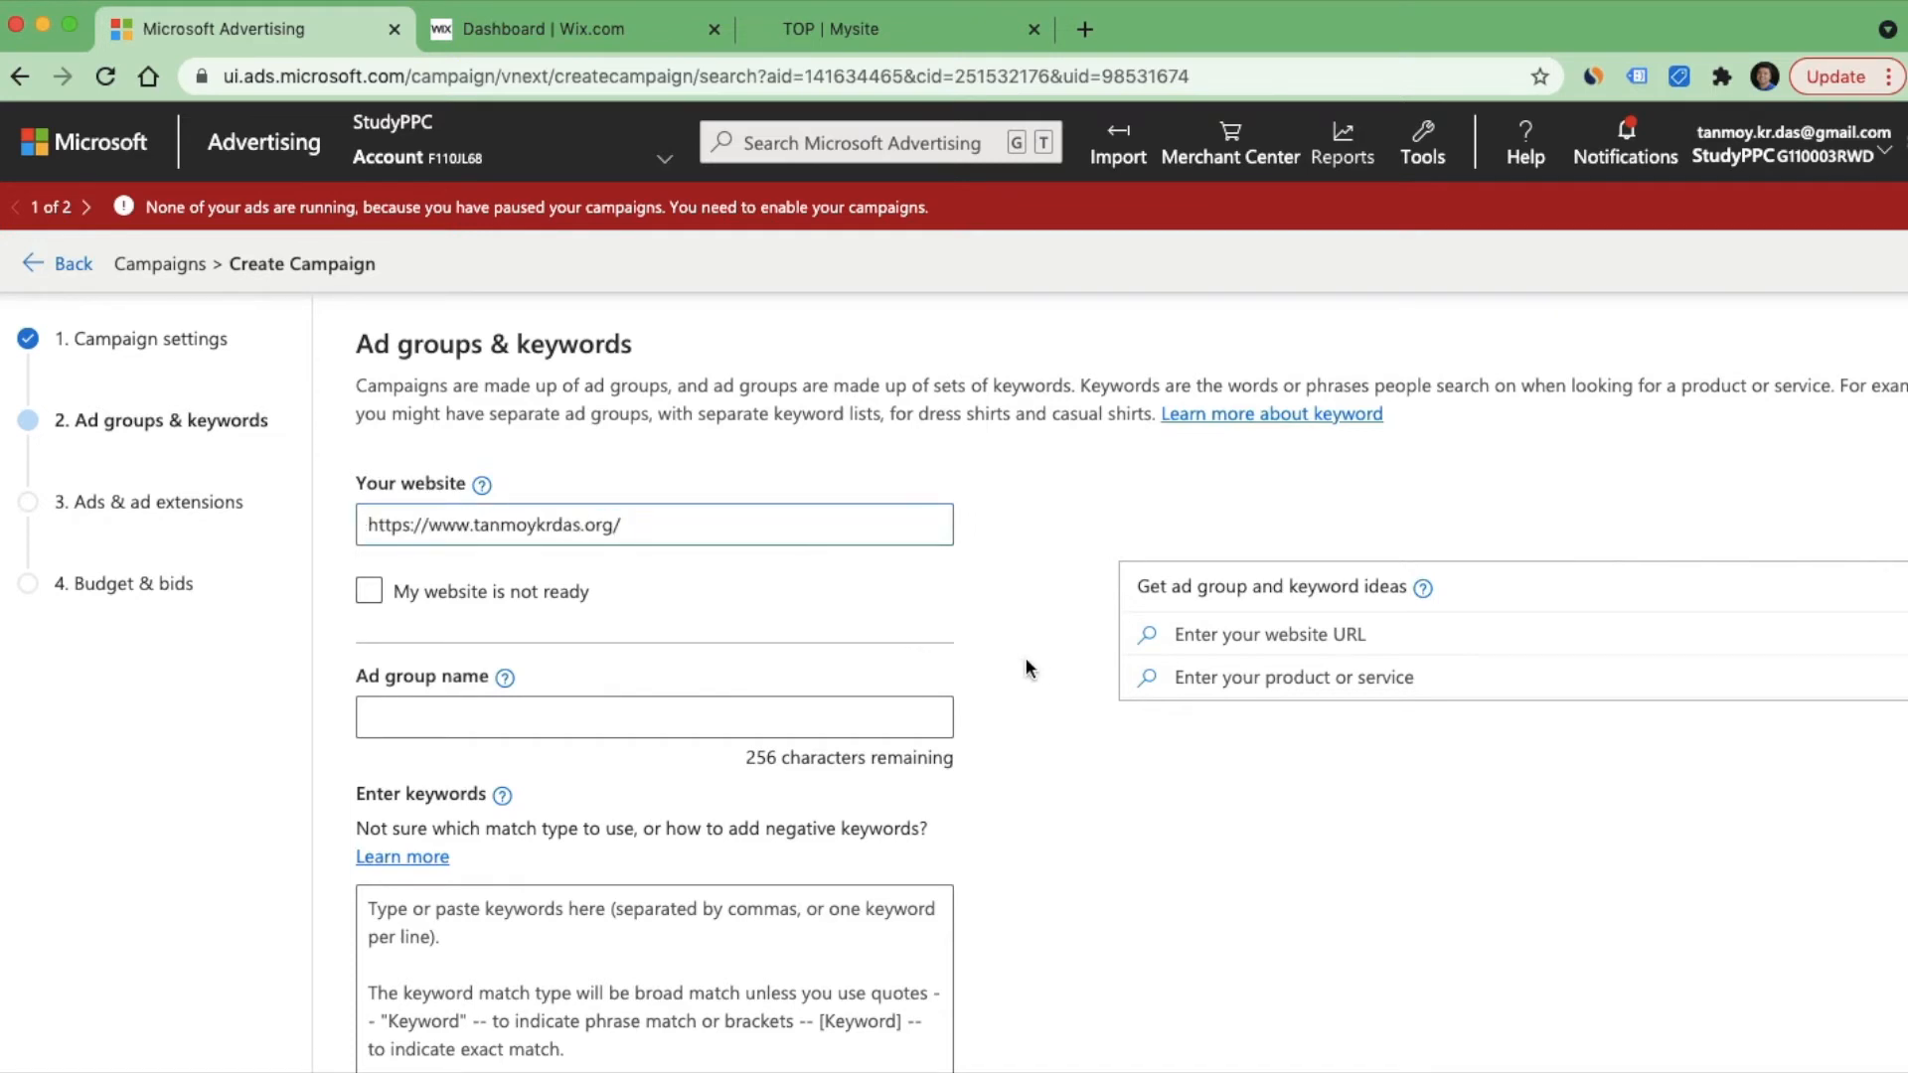
left_click(1054, 710)
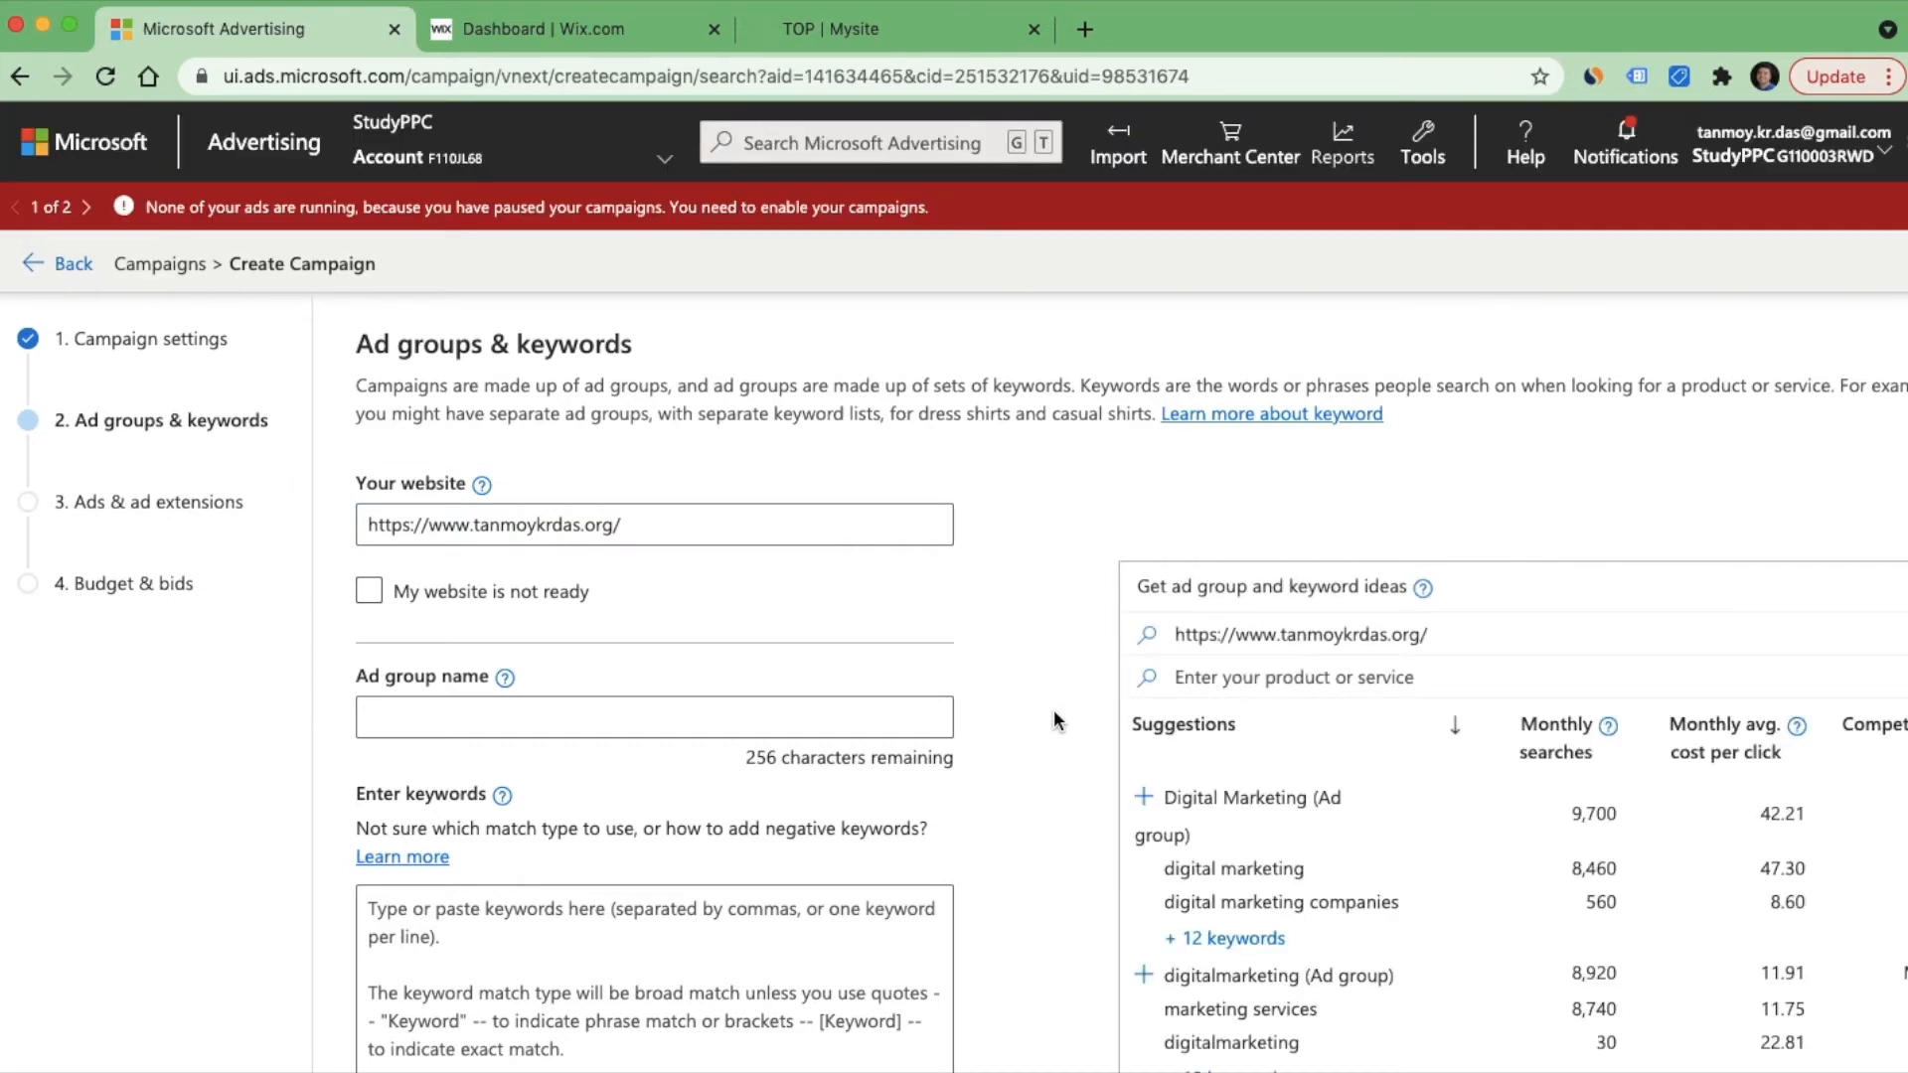
scroll(1053, 710, "down", 2)
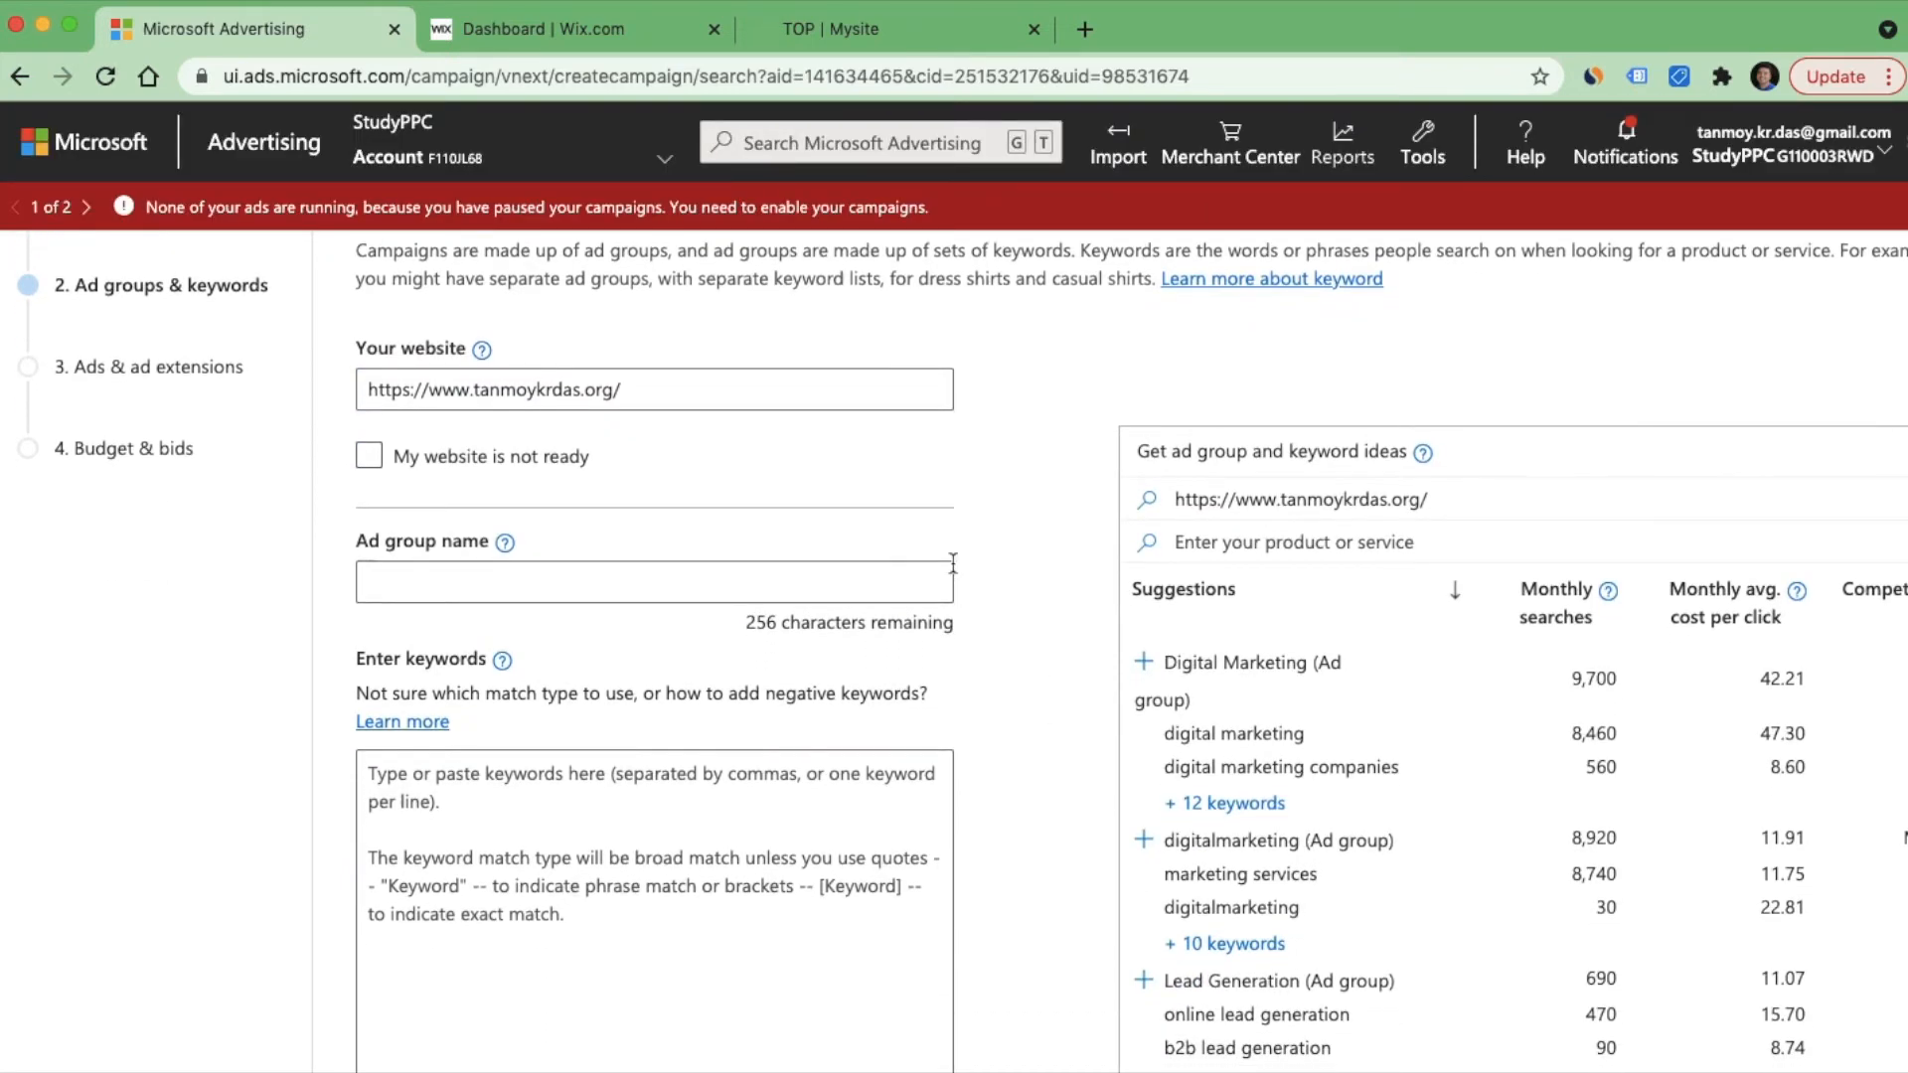
type("D")
key("BackSpace")
type("Digital MarketingMay21")
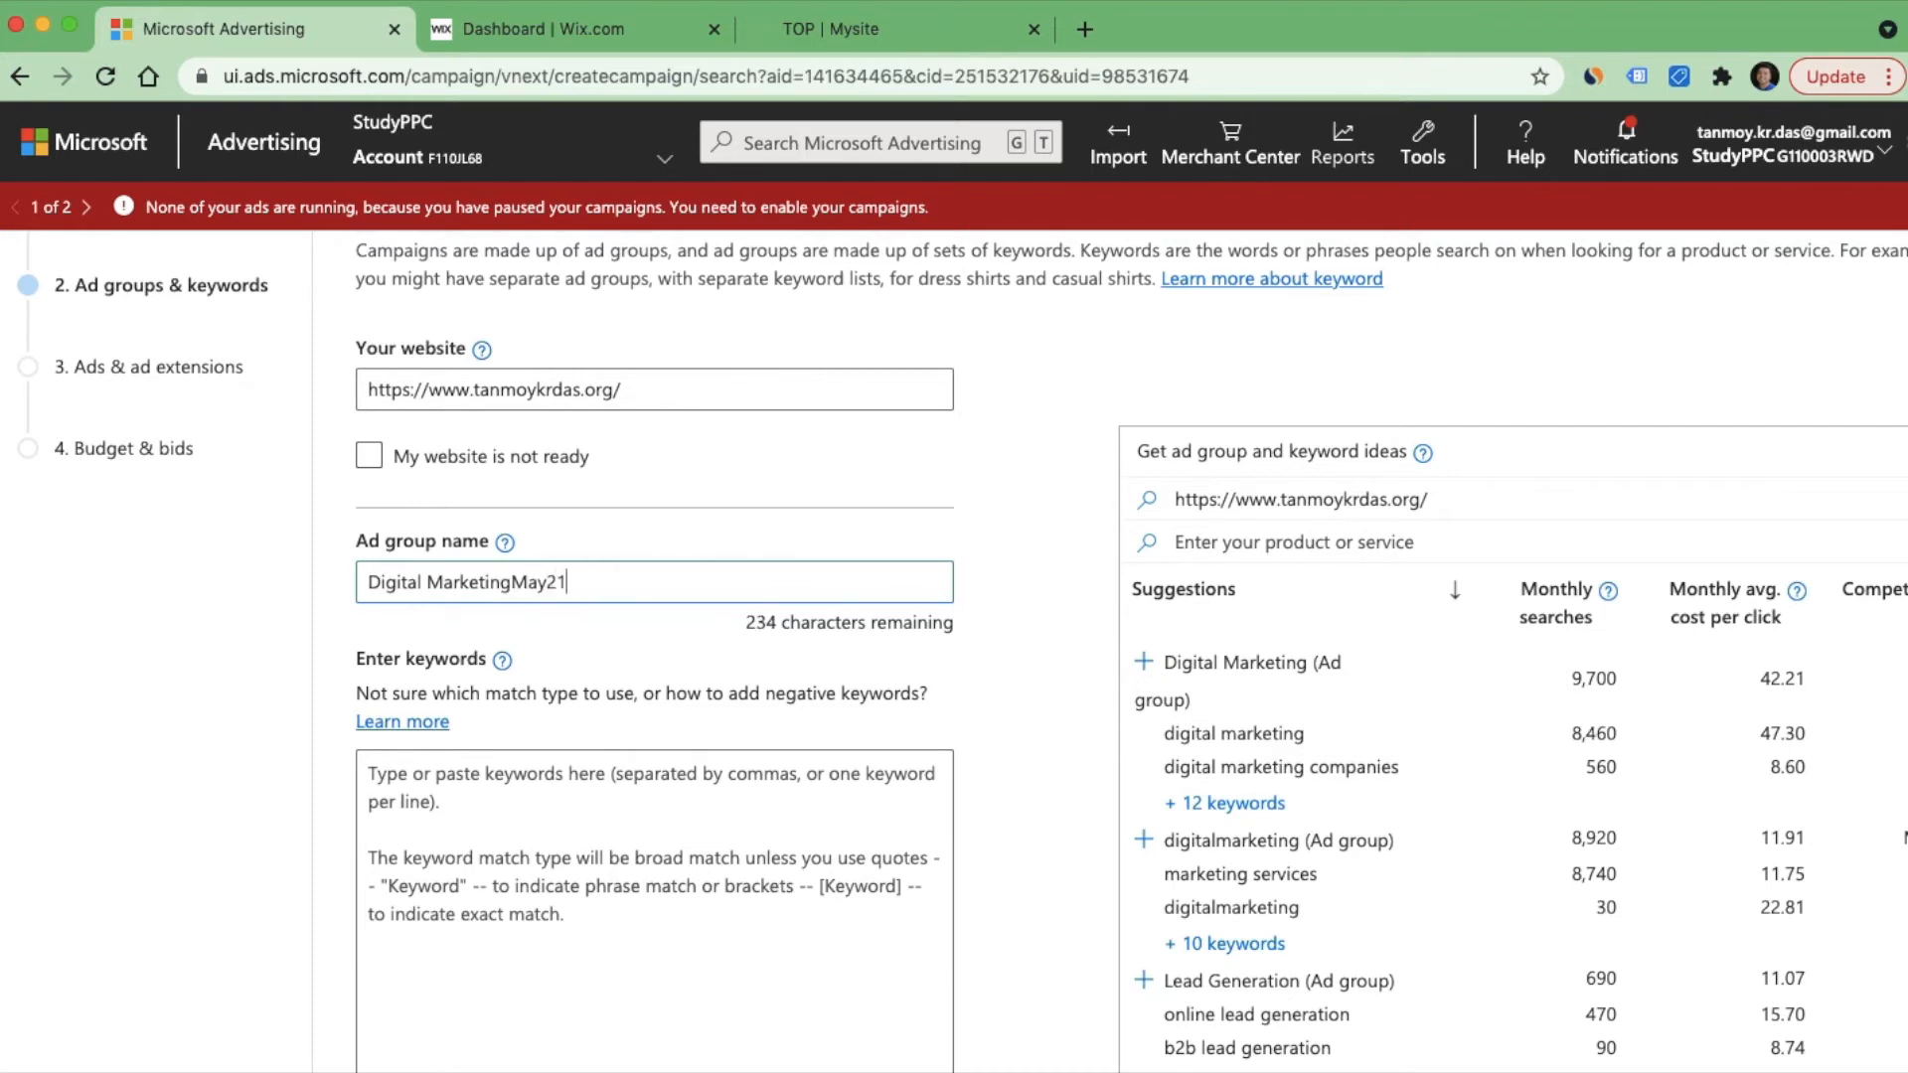
Step: Add all keywords from the suggested Digital Marketing ad group and continue to the ads and ad extensions stage
scroll(1047, 692, "down", 5)
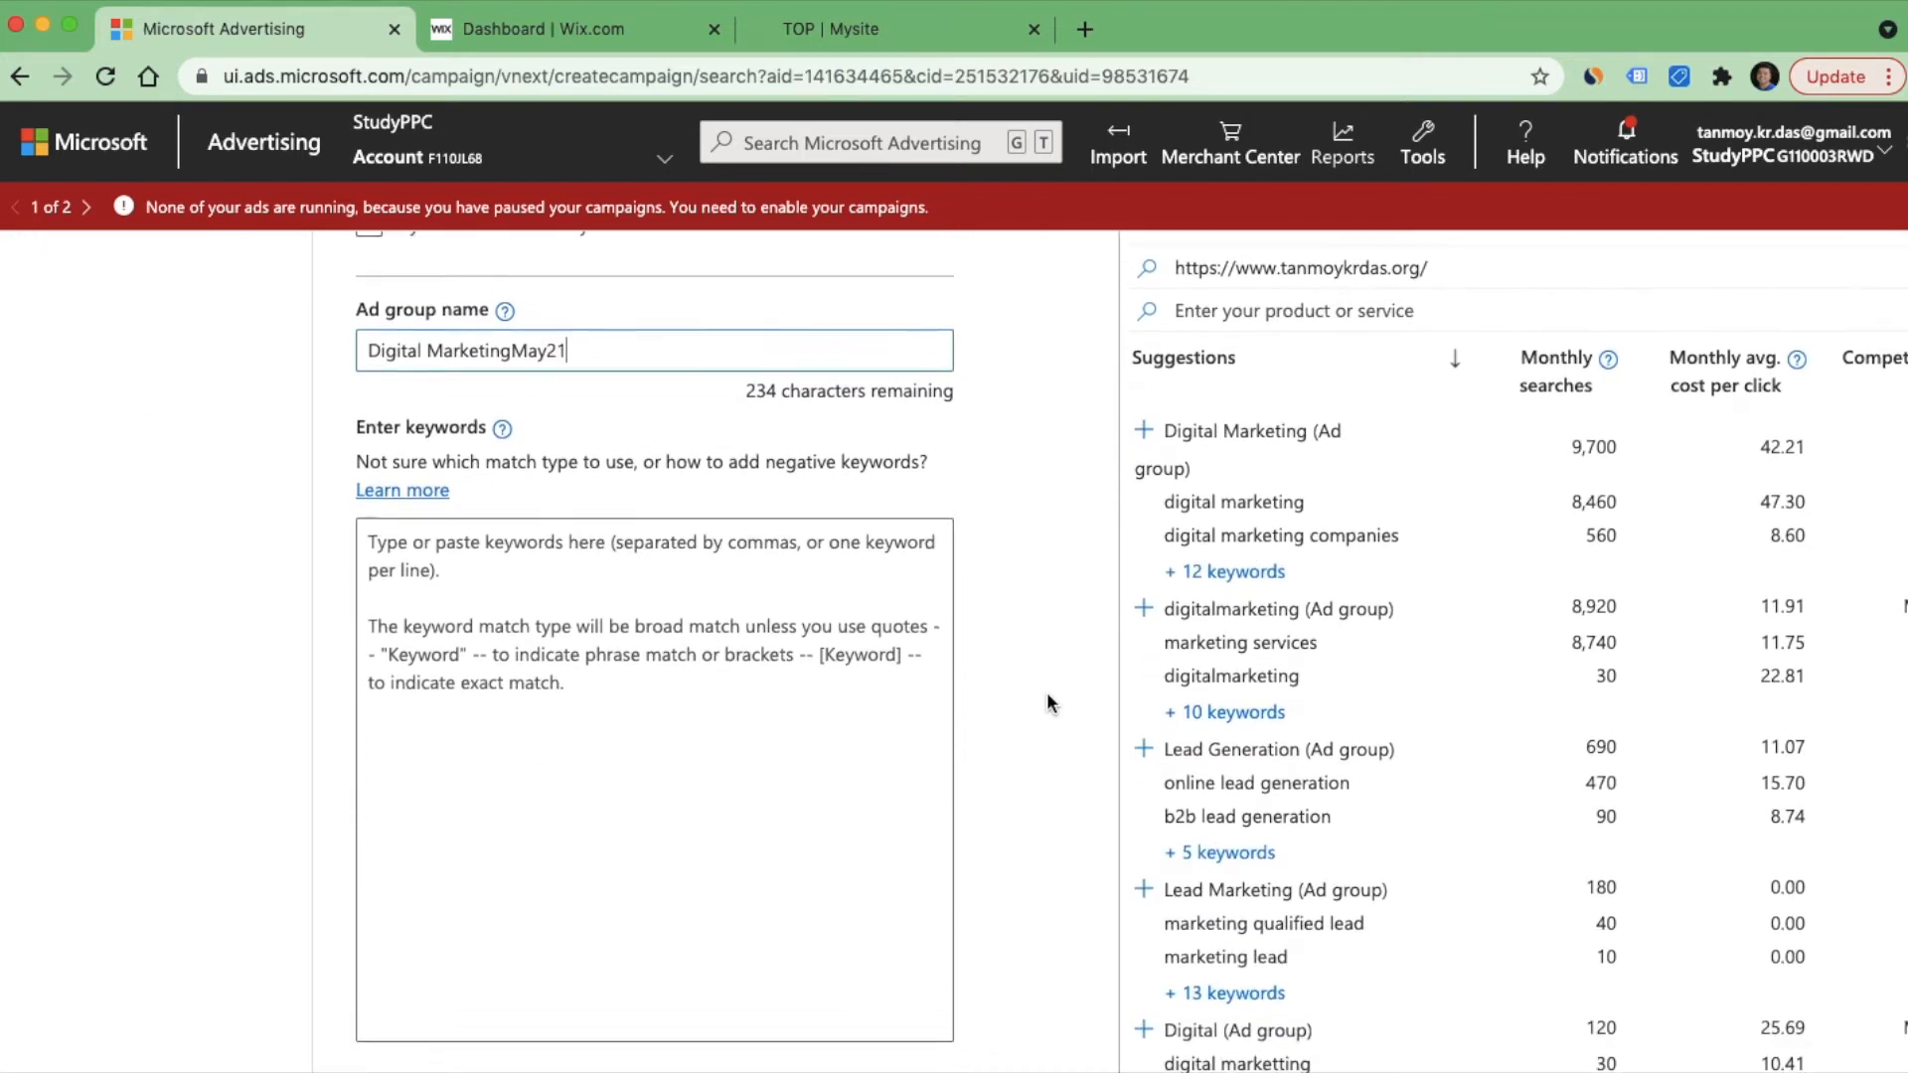
scroll(1509, 778, "right", 3)
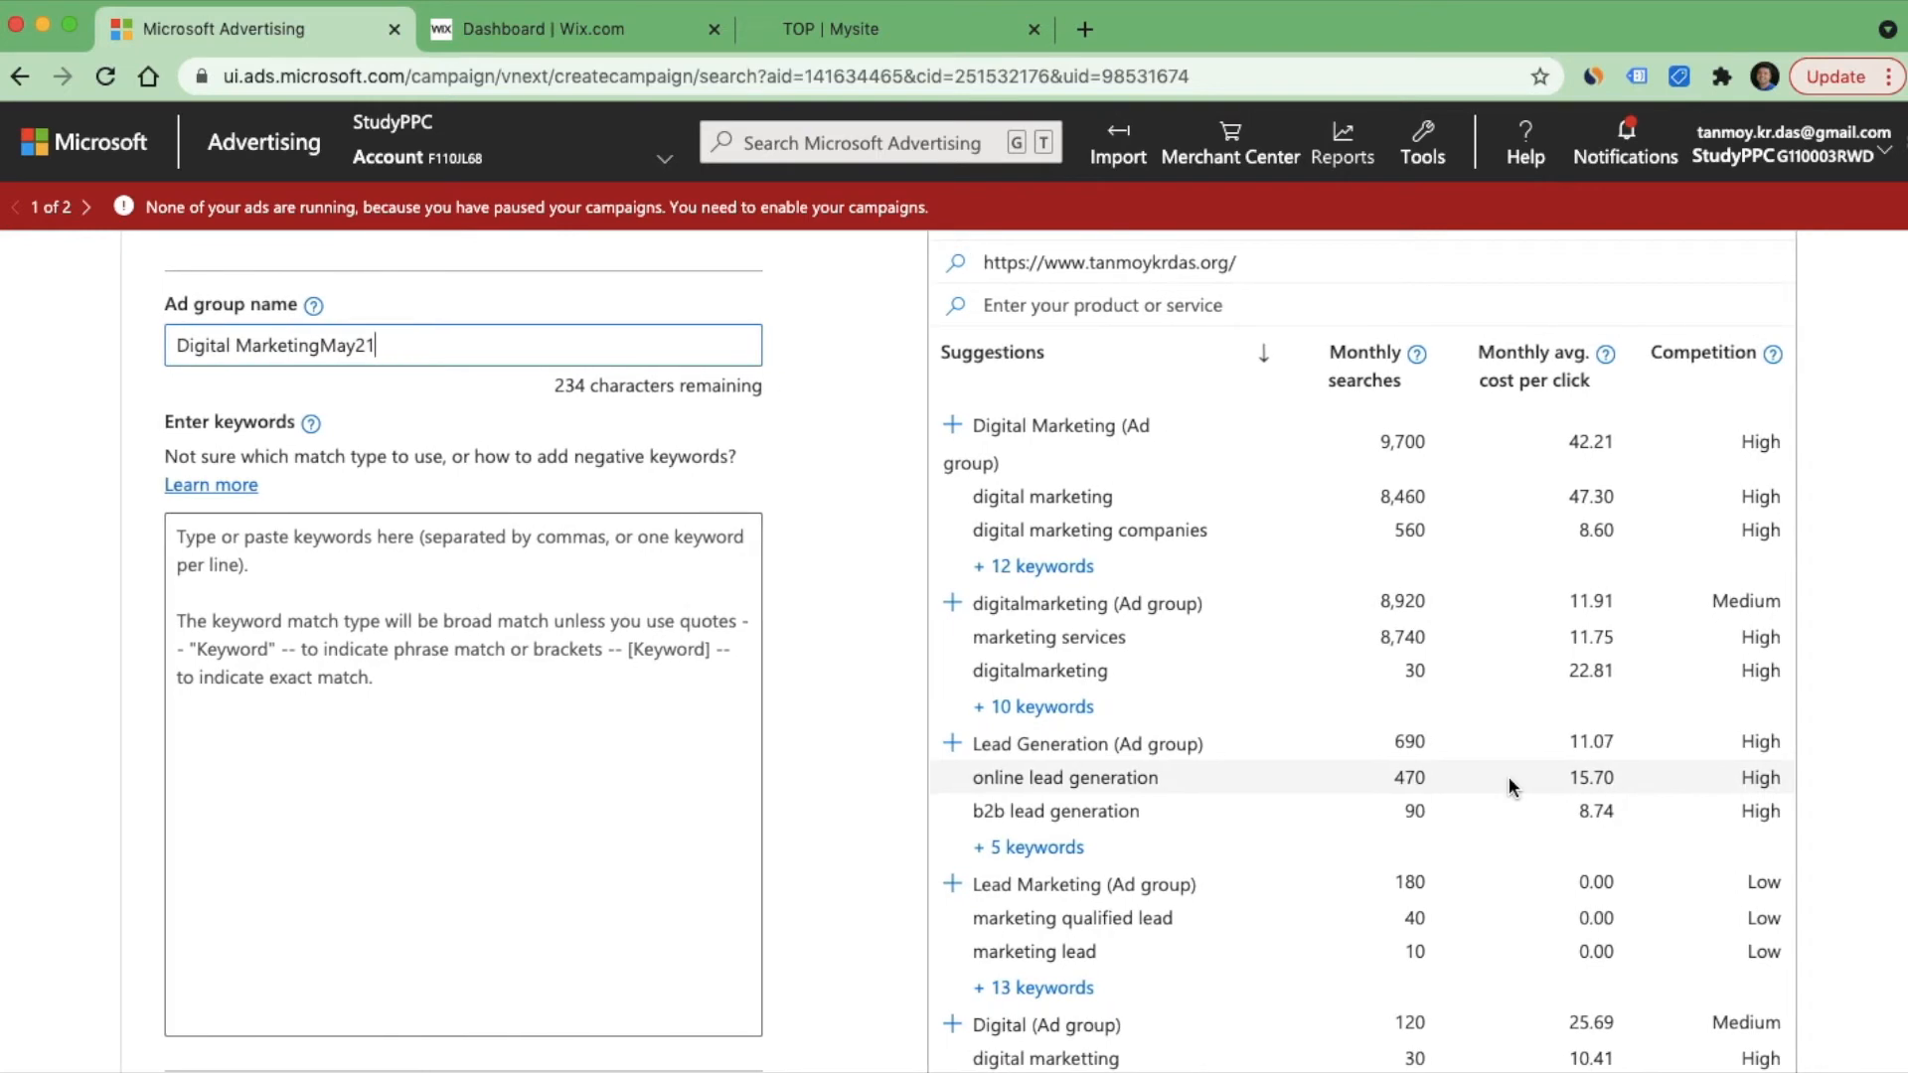
scroll(1509, 778, "down", 2)
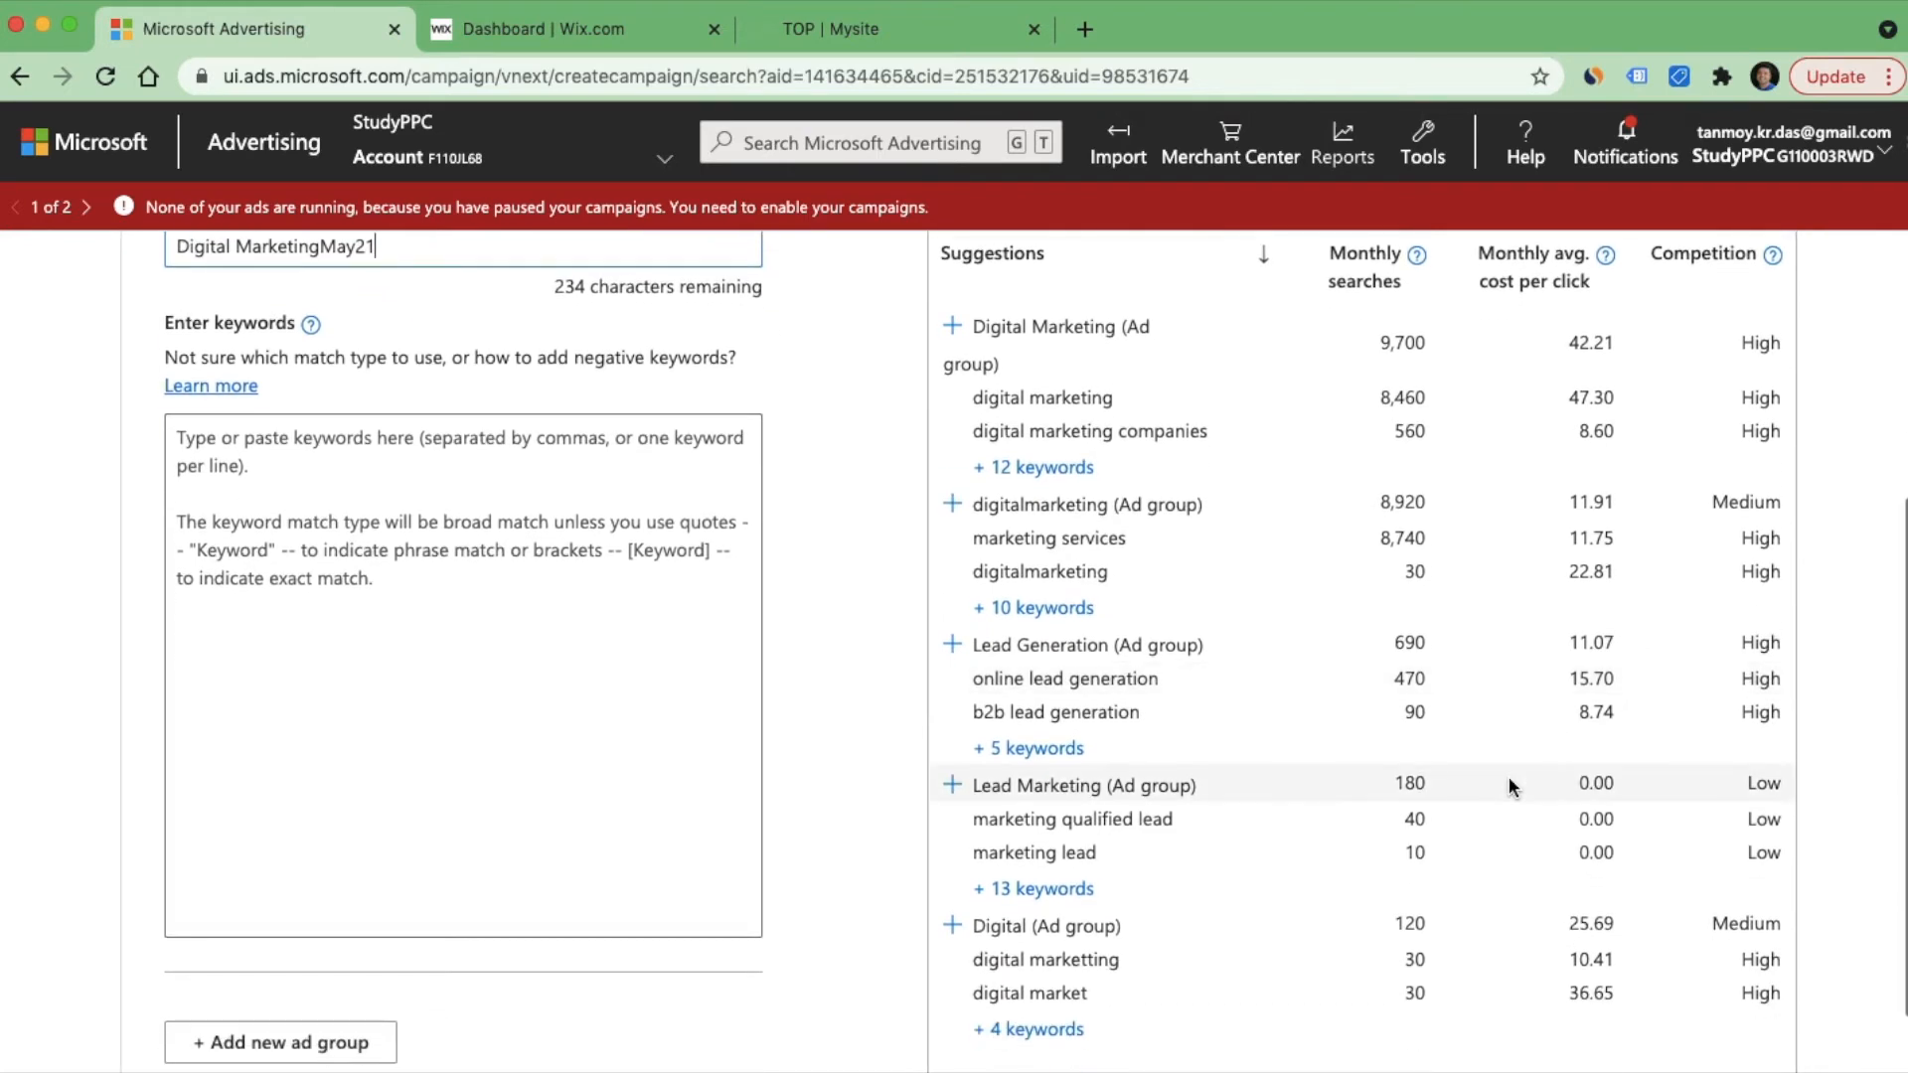
scroll(1509, 777, "up", 3)
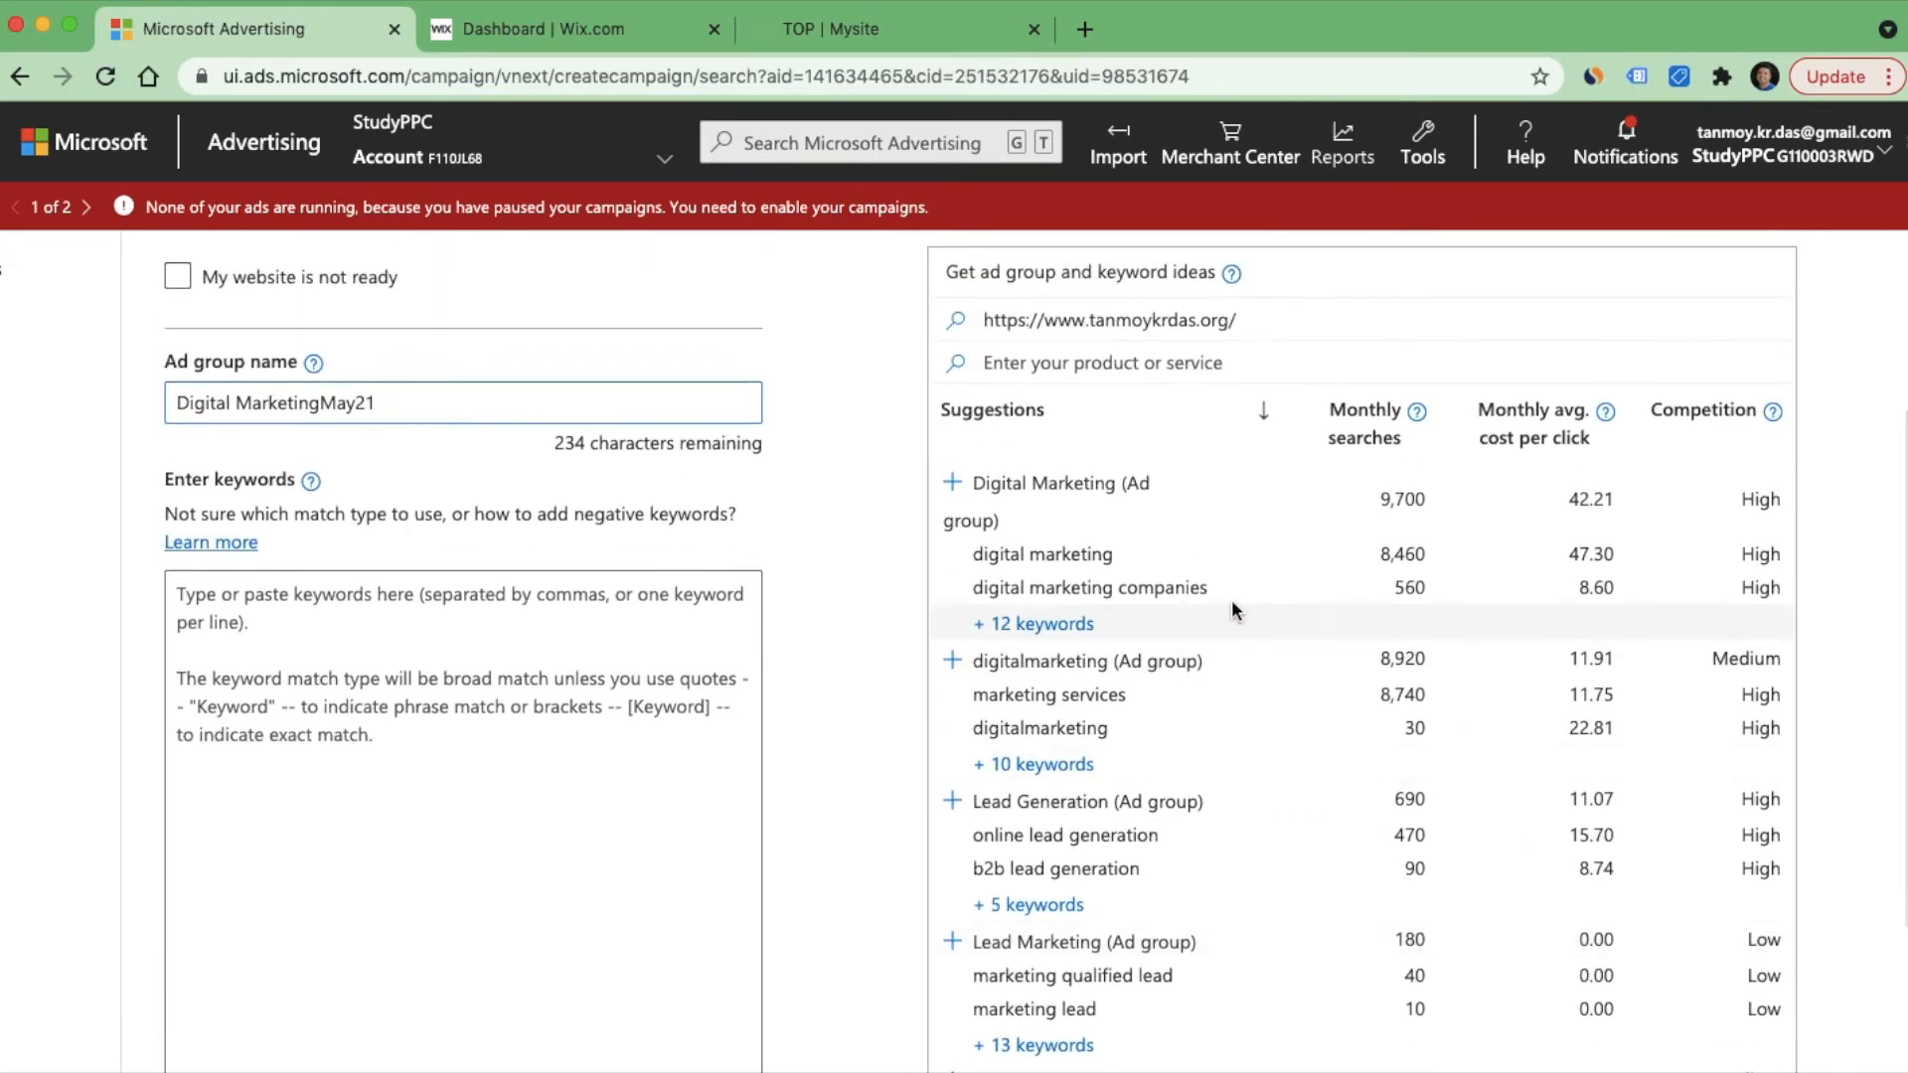
left_click(952, 483)
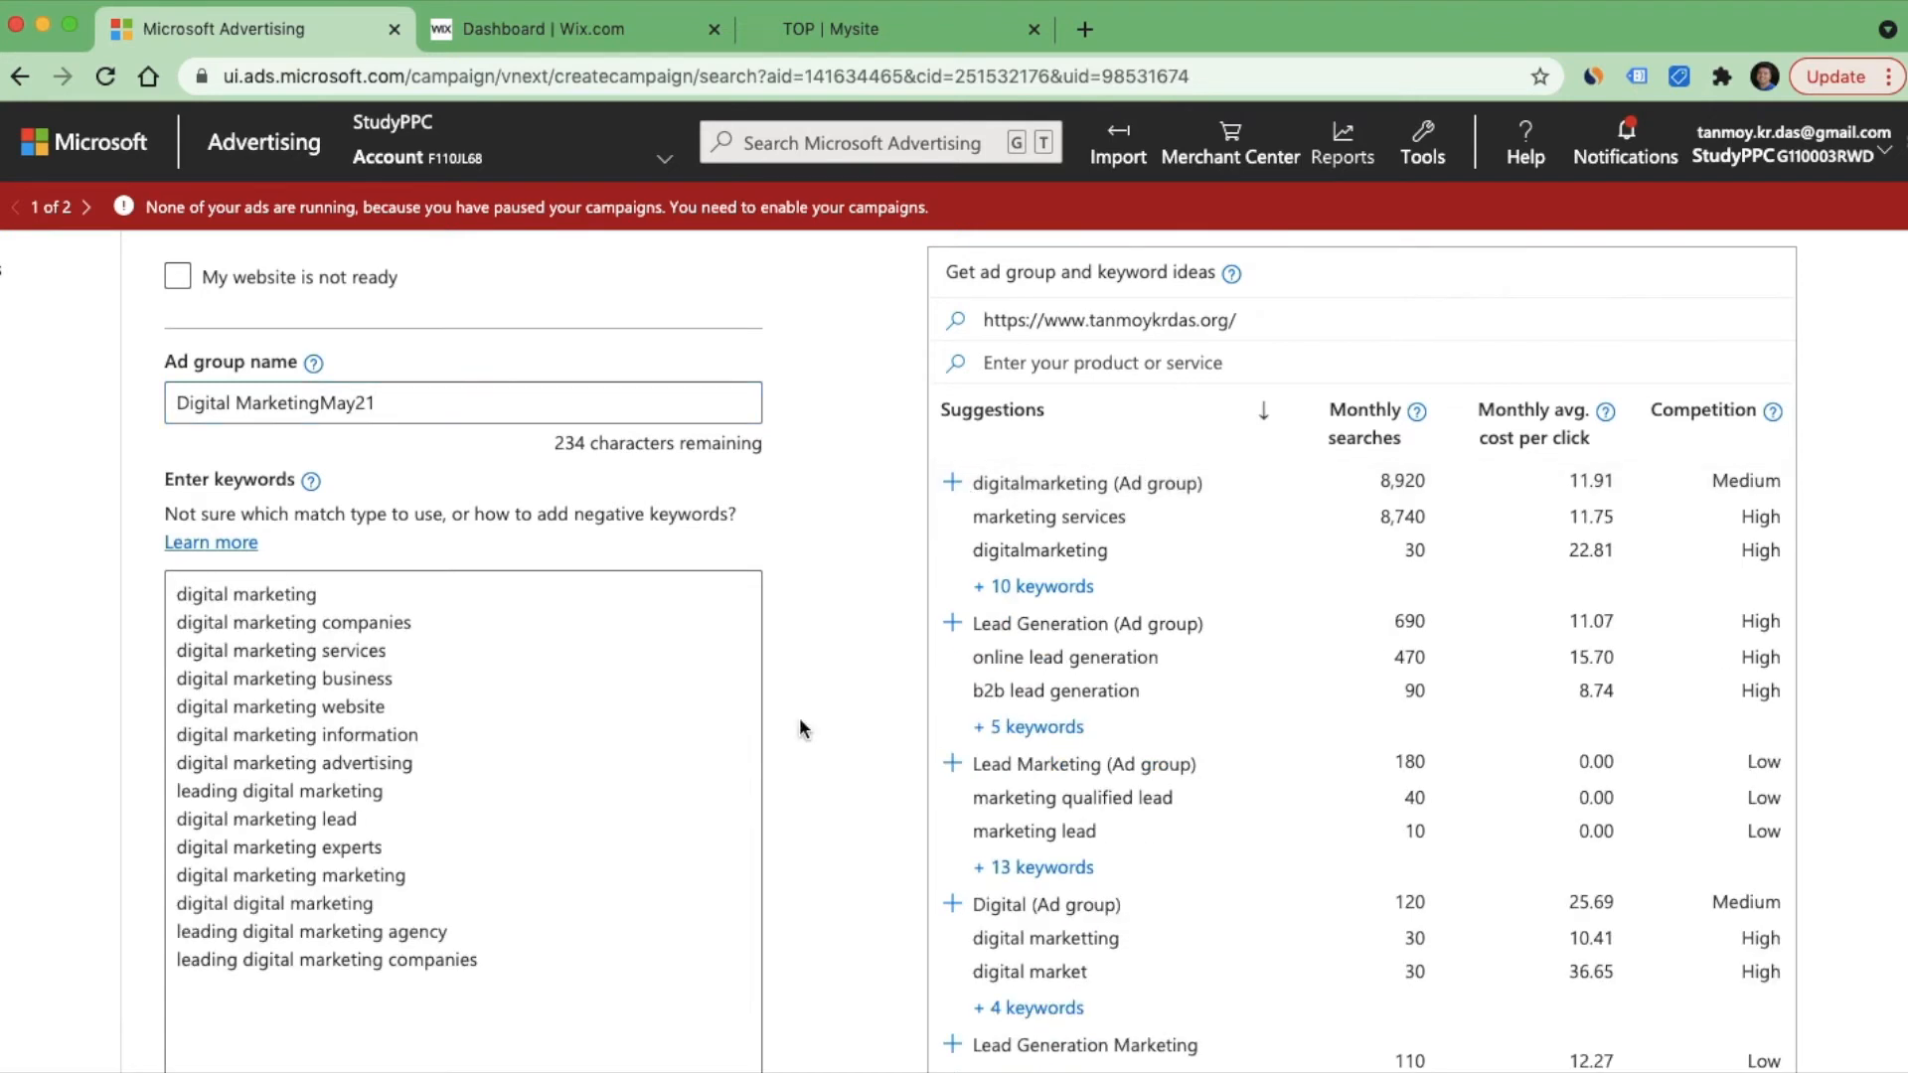
scroll(856, 779, "down", 5)
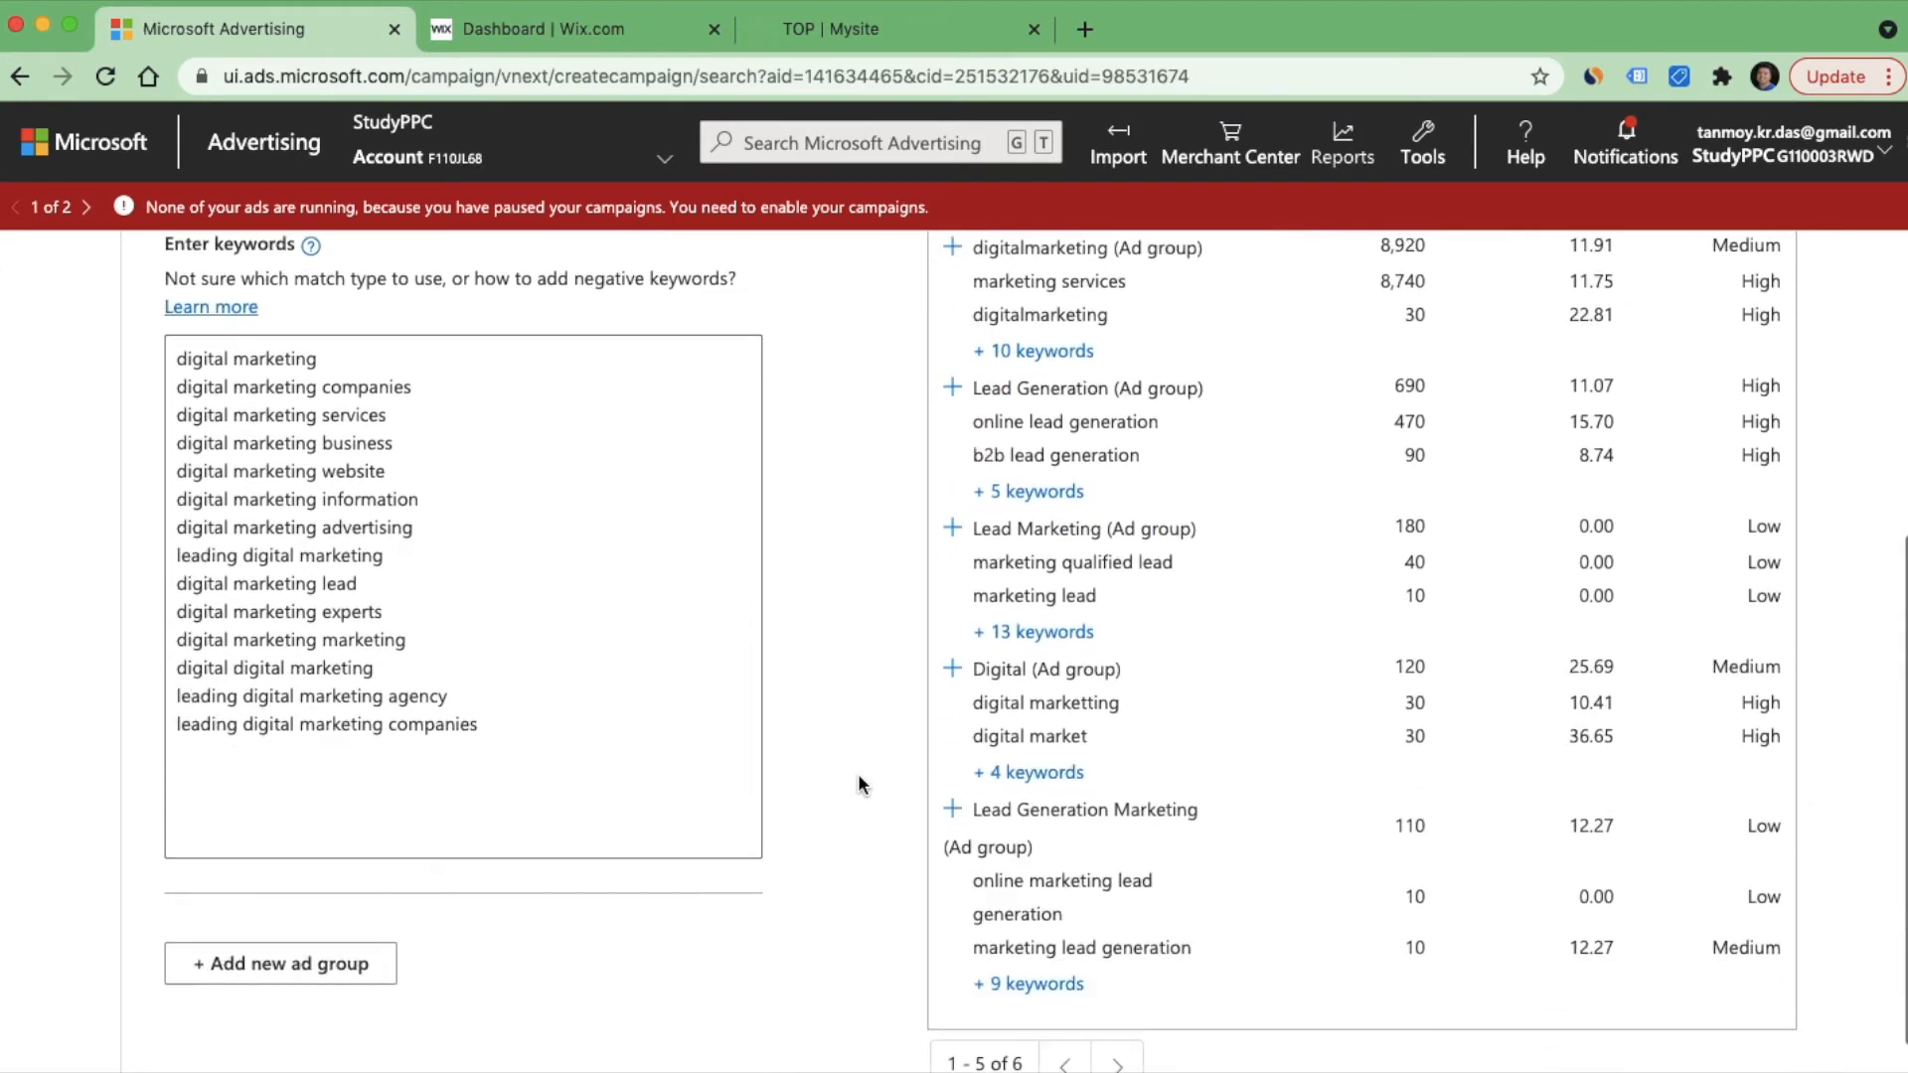
scroll(861, 785, "down", 4)
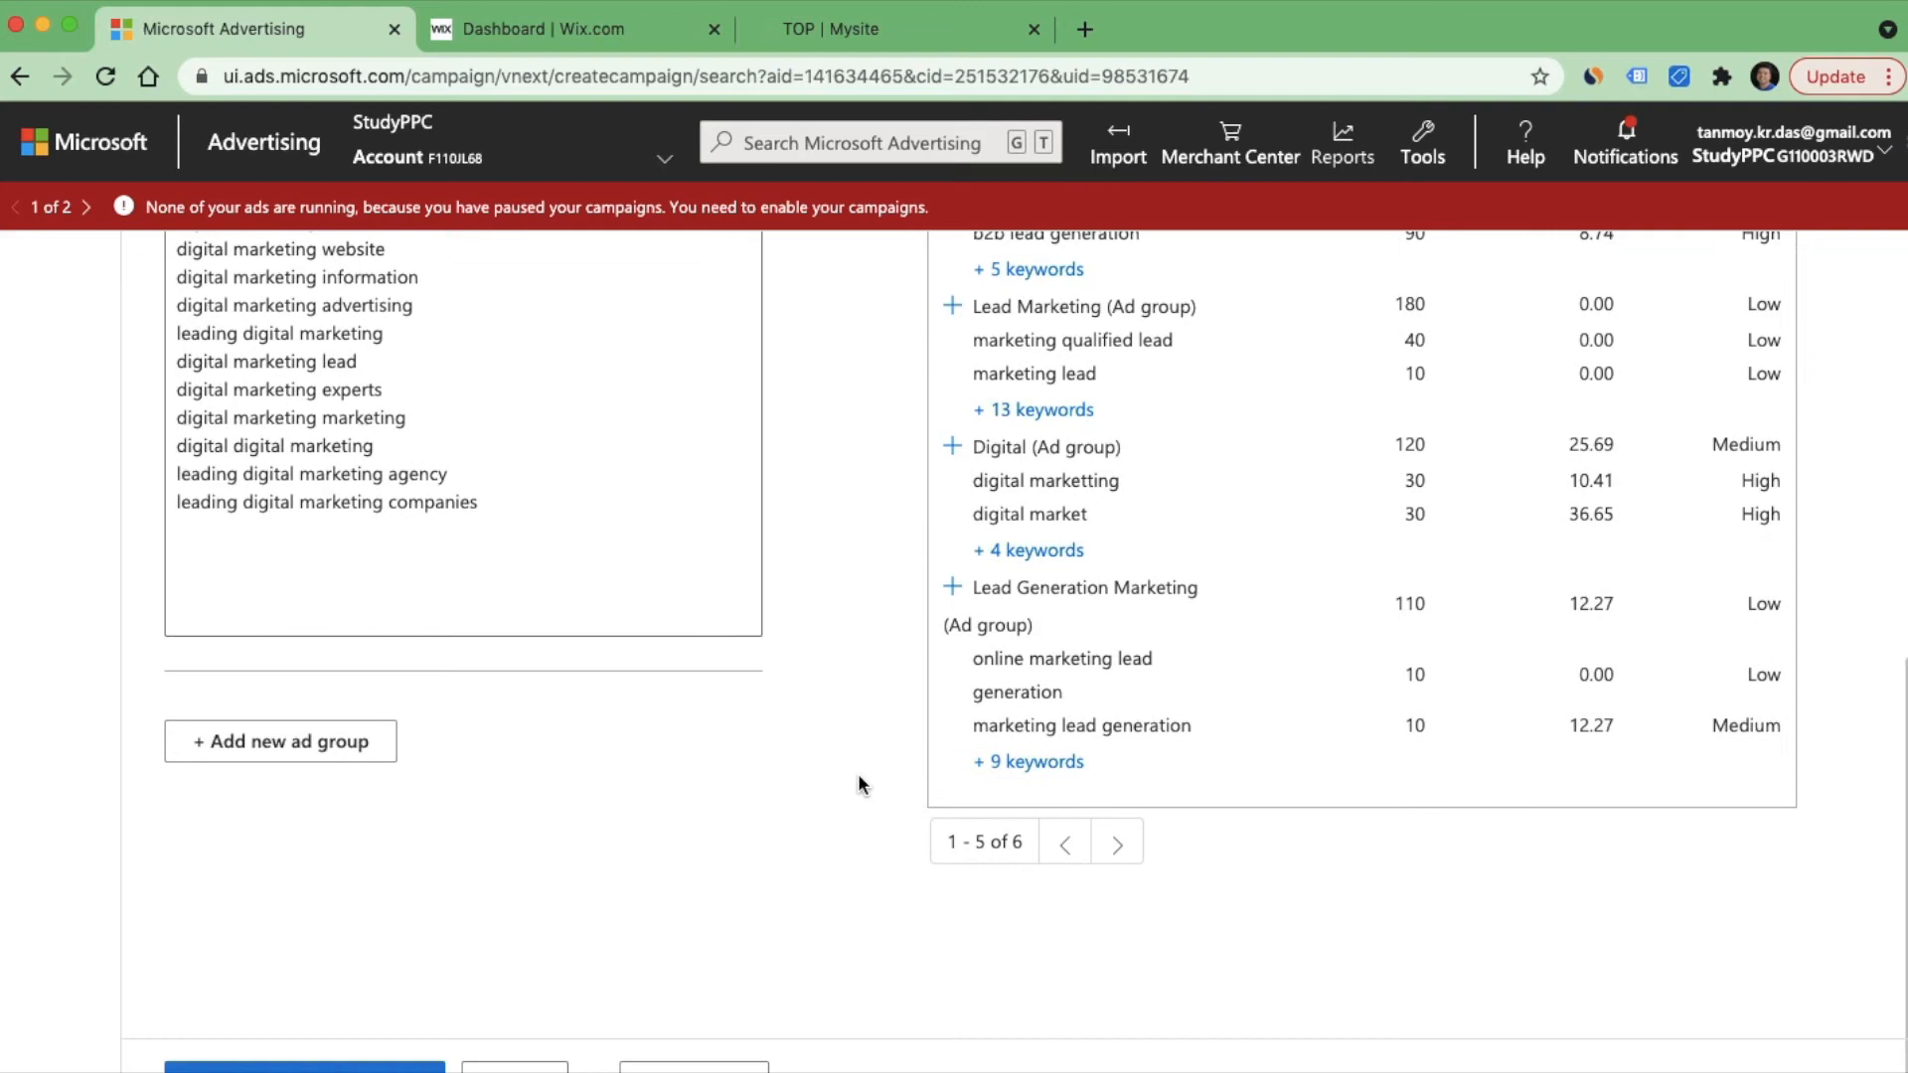
left_click(235, 1067)
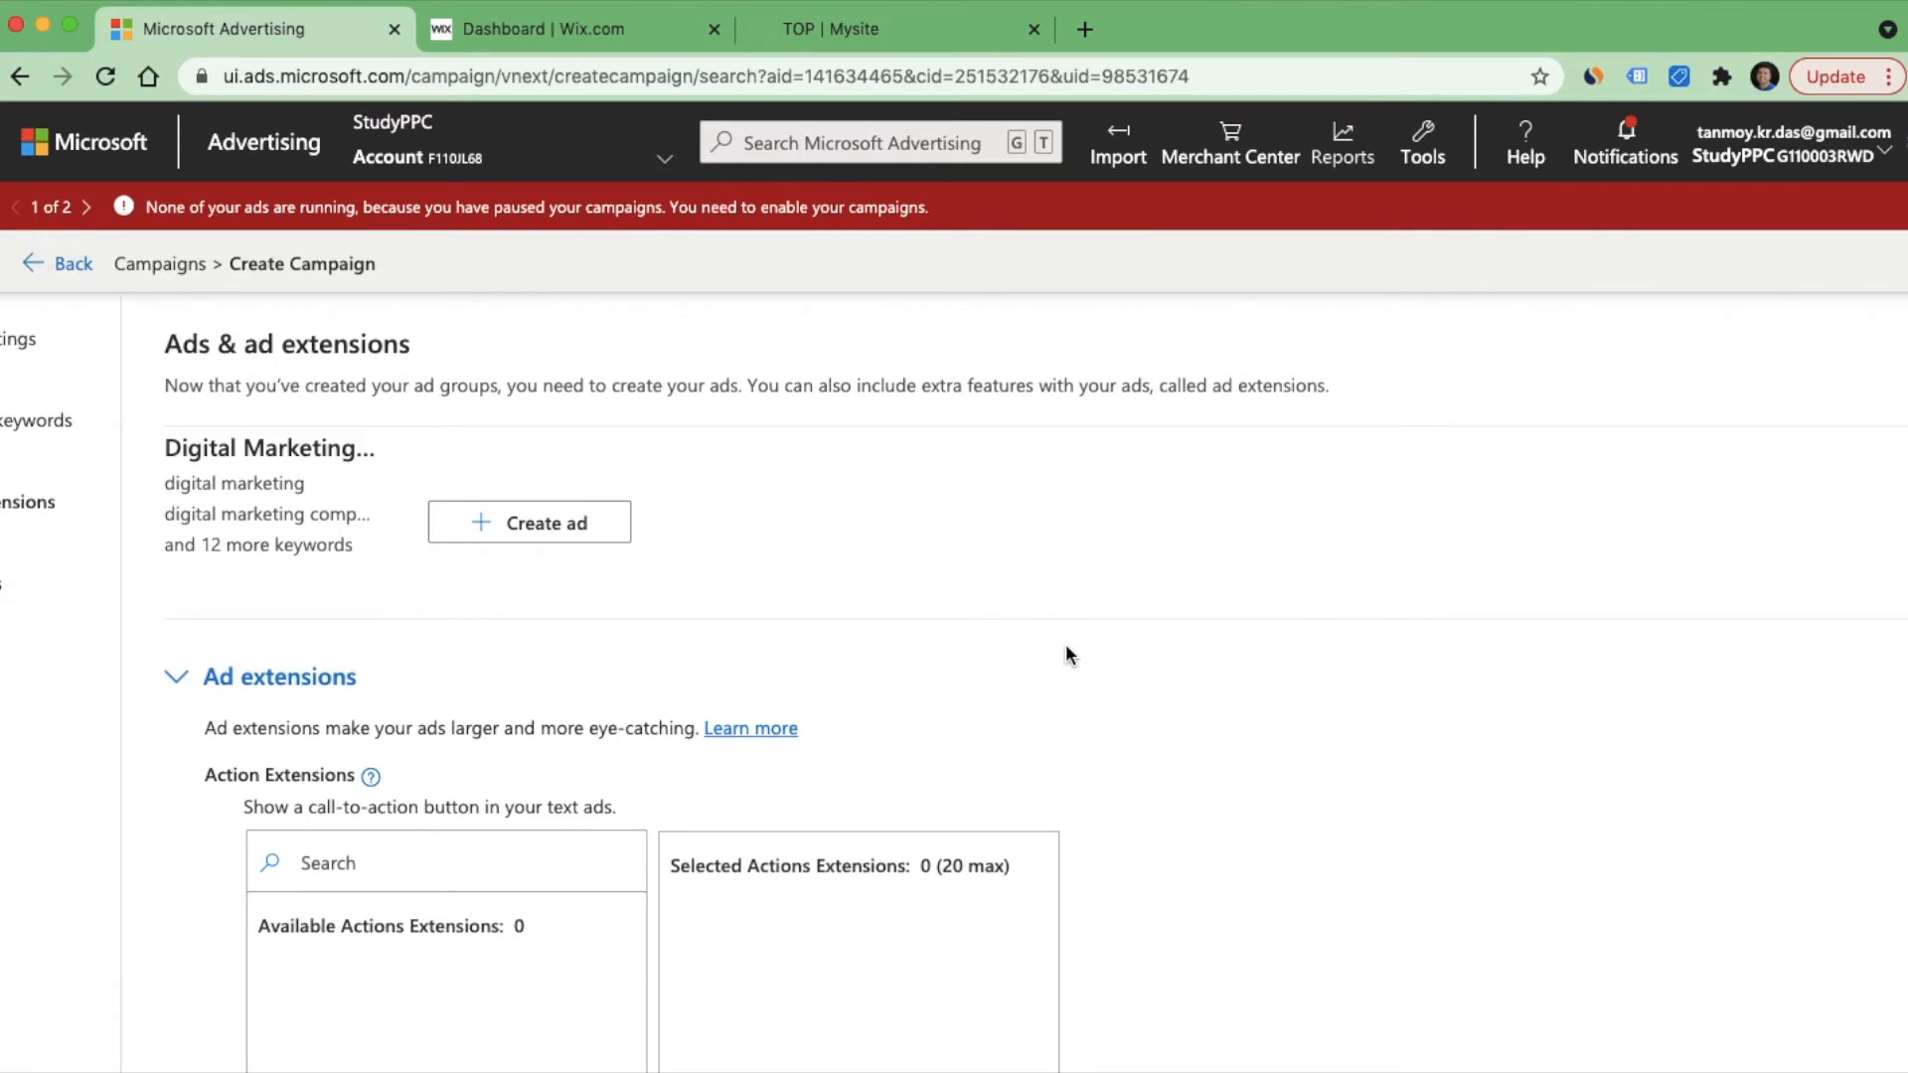
Step: Start a responsive search ad for the ad group and set its final URL to the website's home page address
left_click(582, 527)
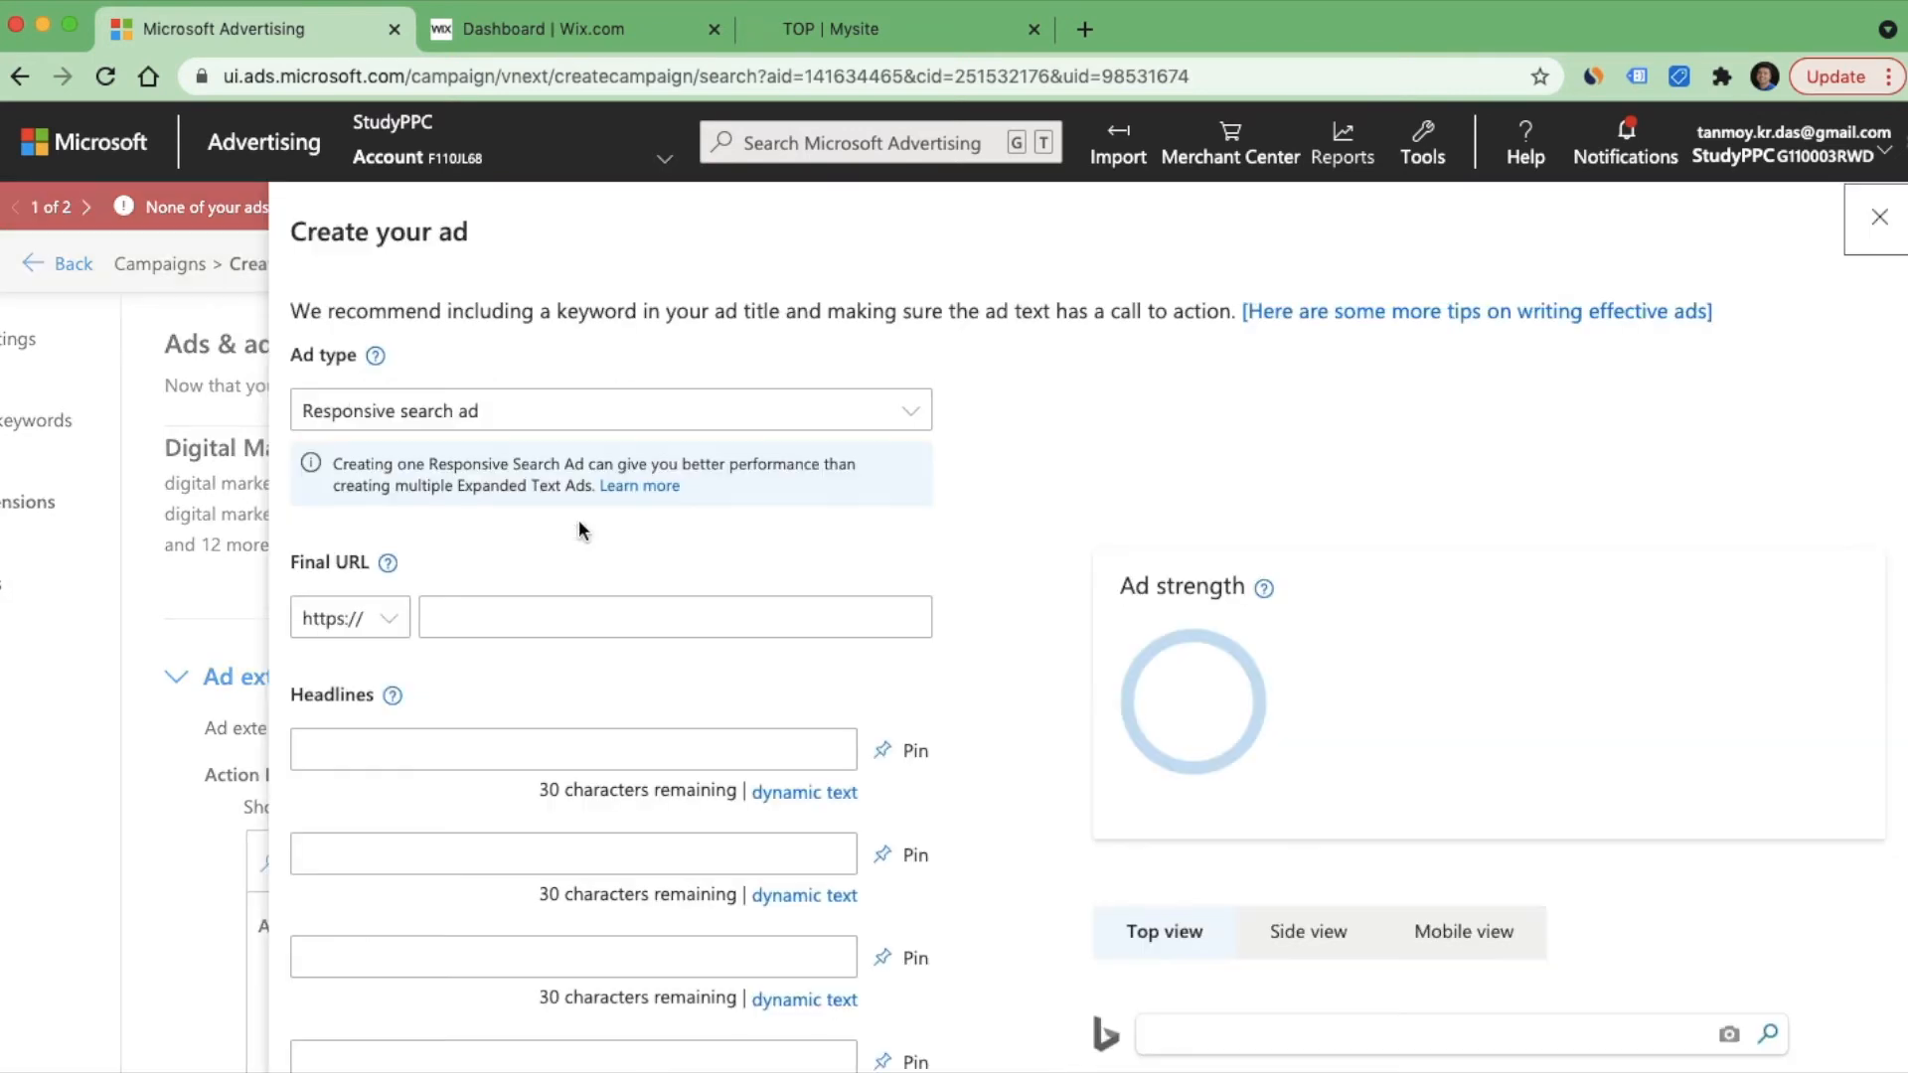
left_click(833, 417)
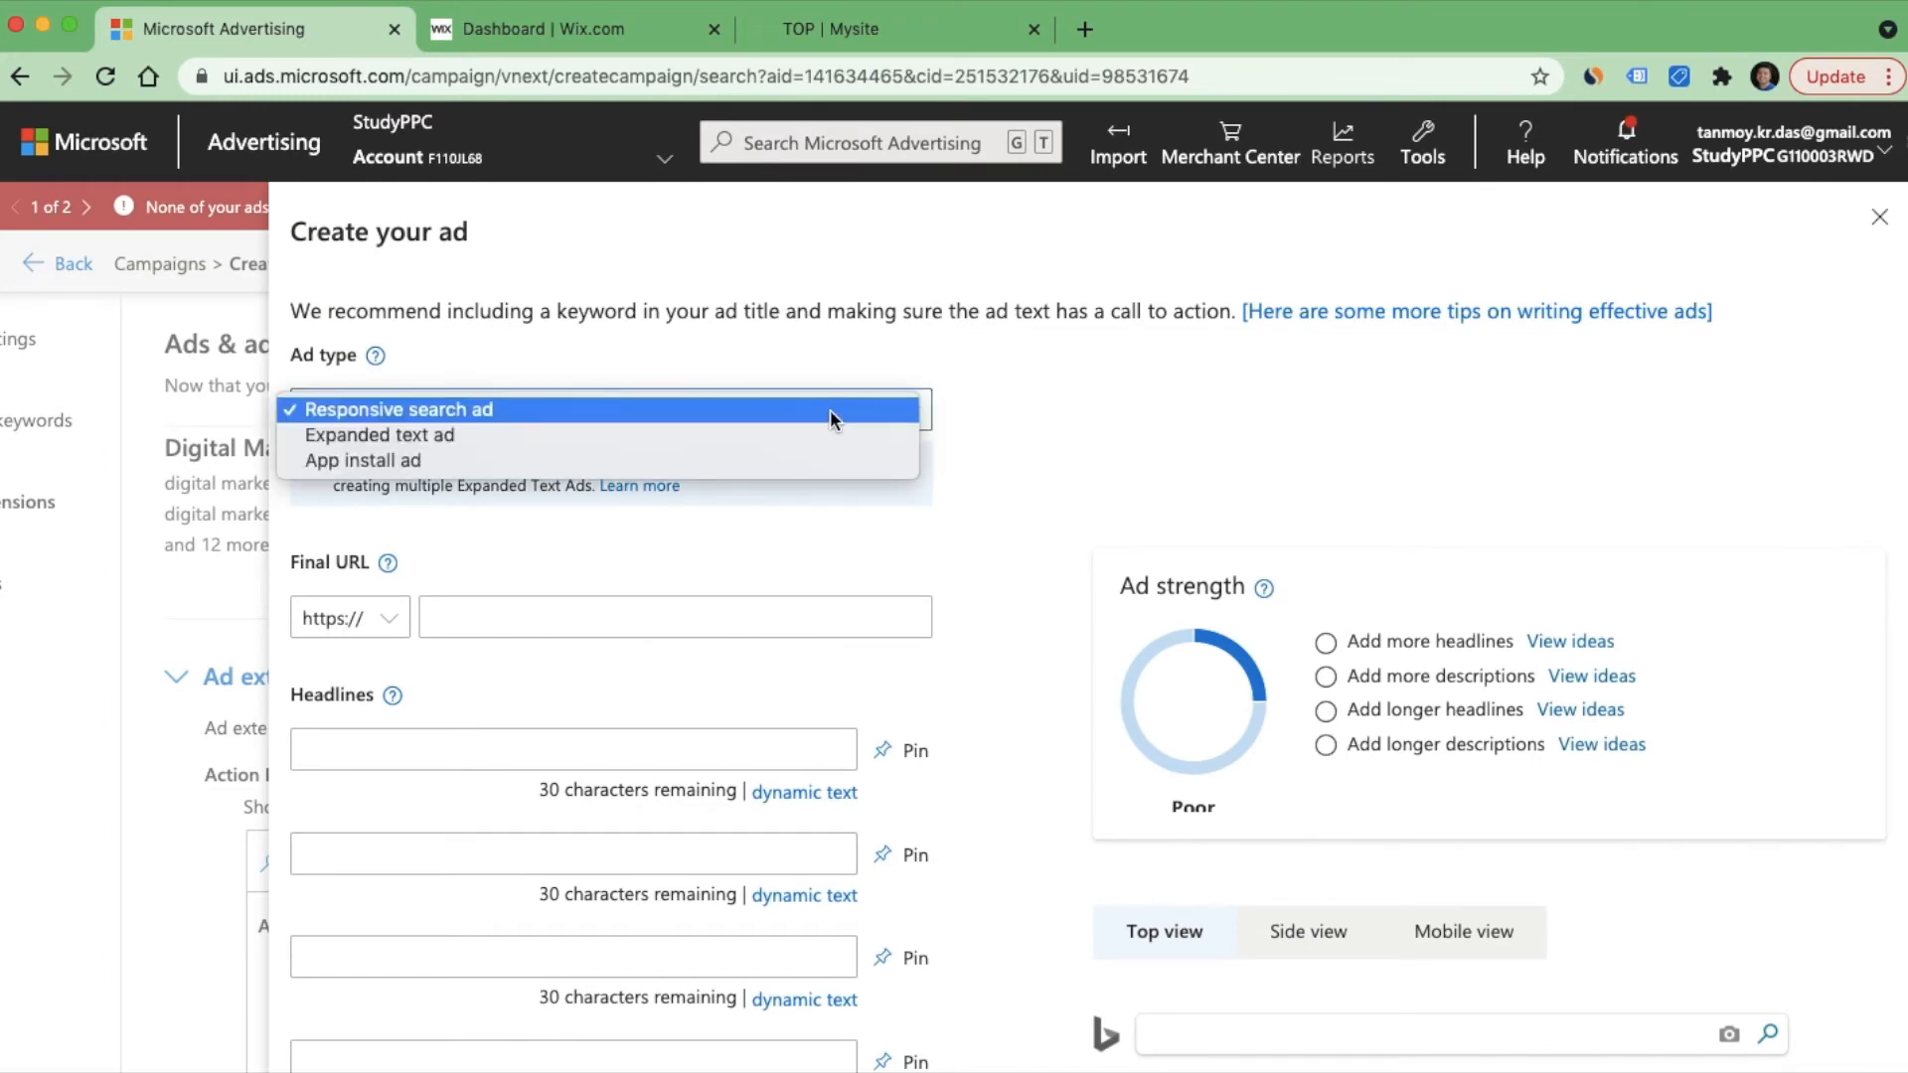
left_click(658, 418)
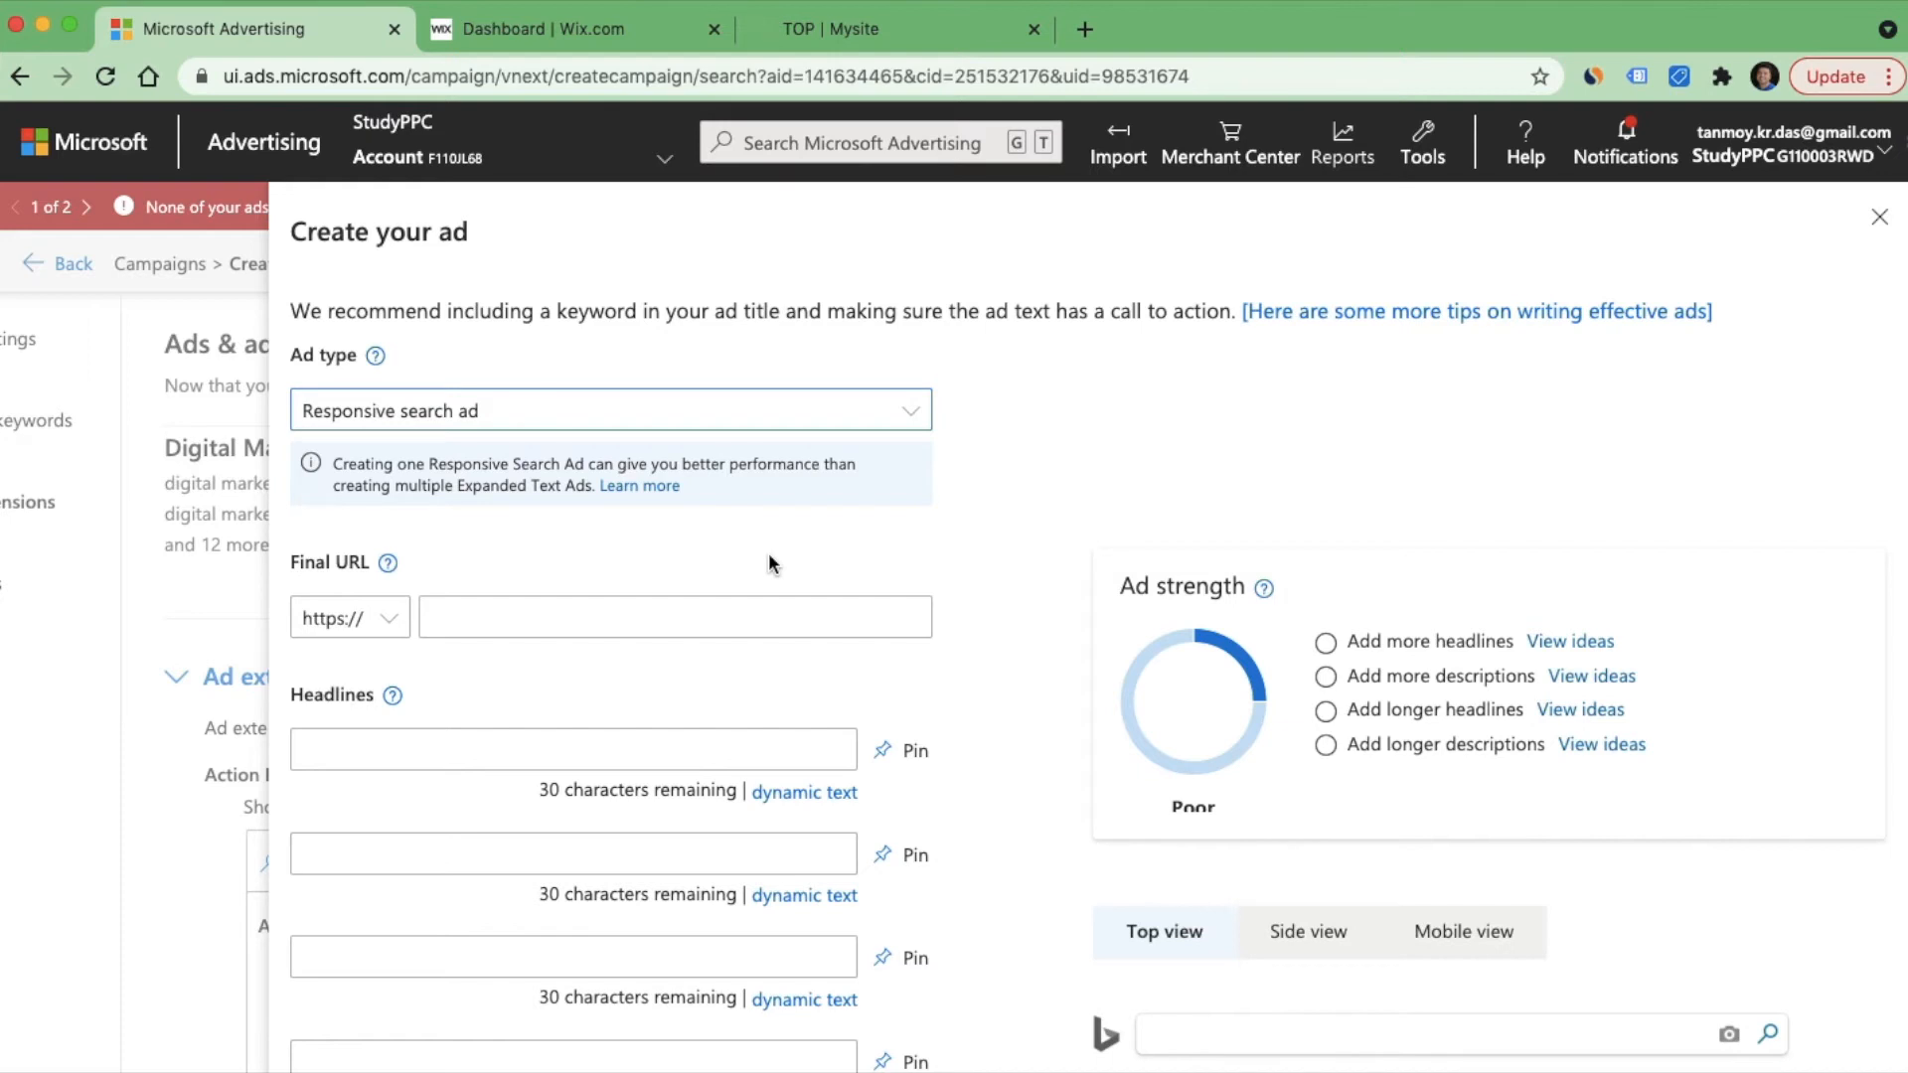
left_click(579, 620)
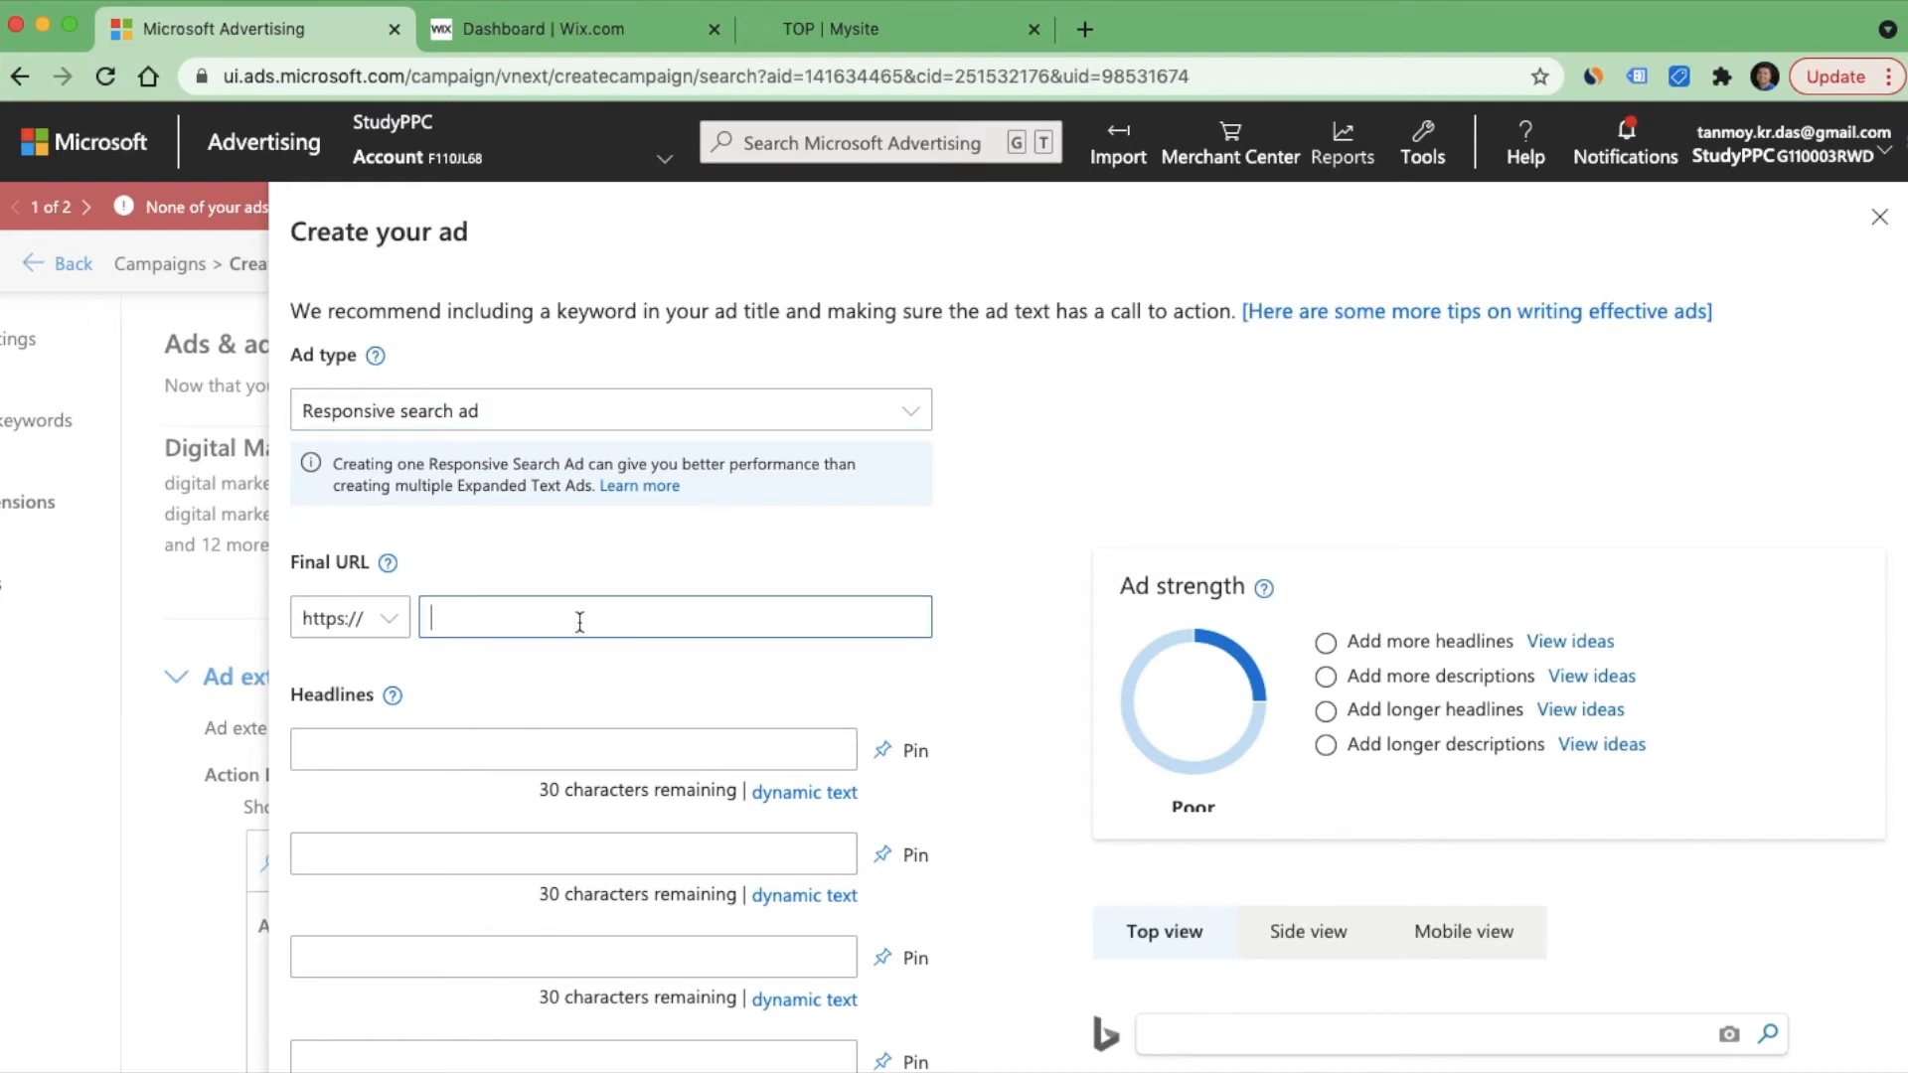
type("www.tanmoykrdas.org/")
Step: Enter the ad headlines "Digital Marketing Expert", "Get Great Deals For All." and "Best Offers For Everyone."
left_click(414, 744)
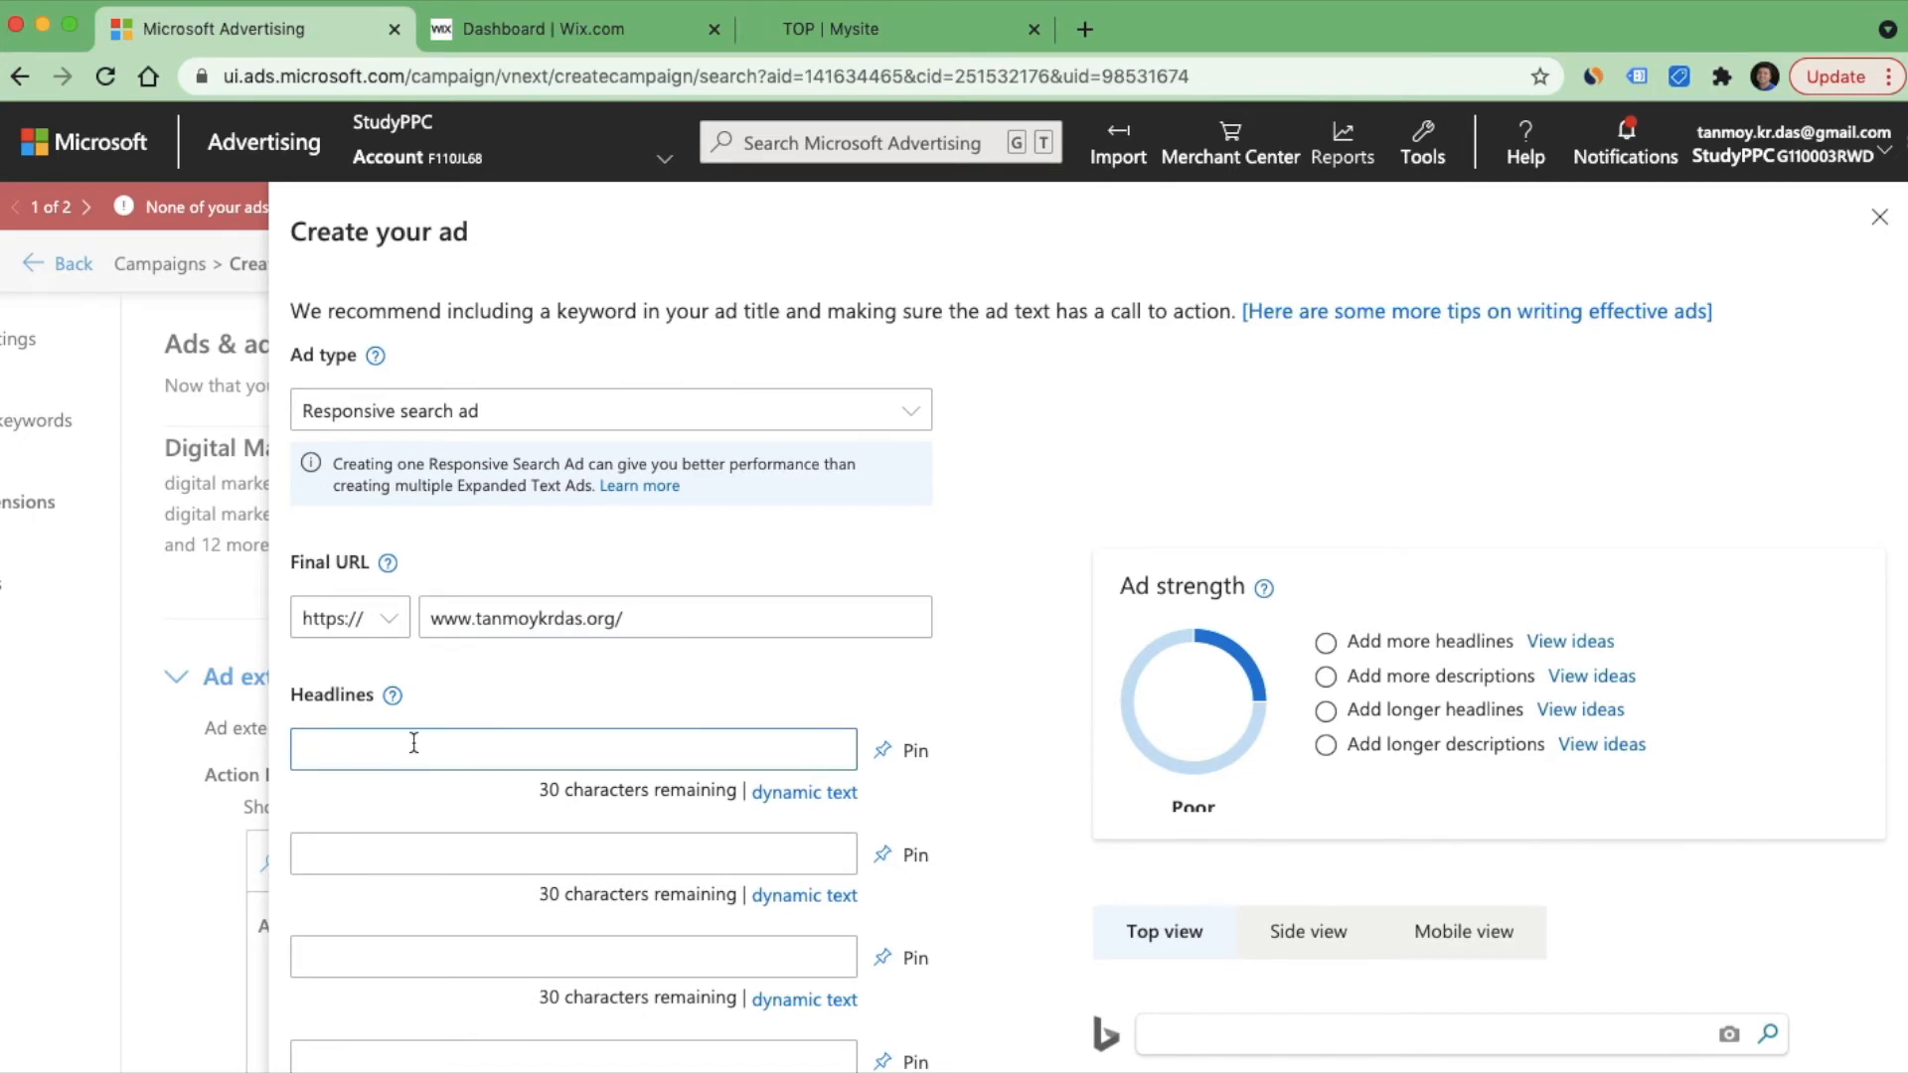
type("Digital Marketing Exp")
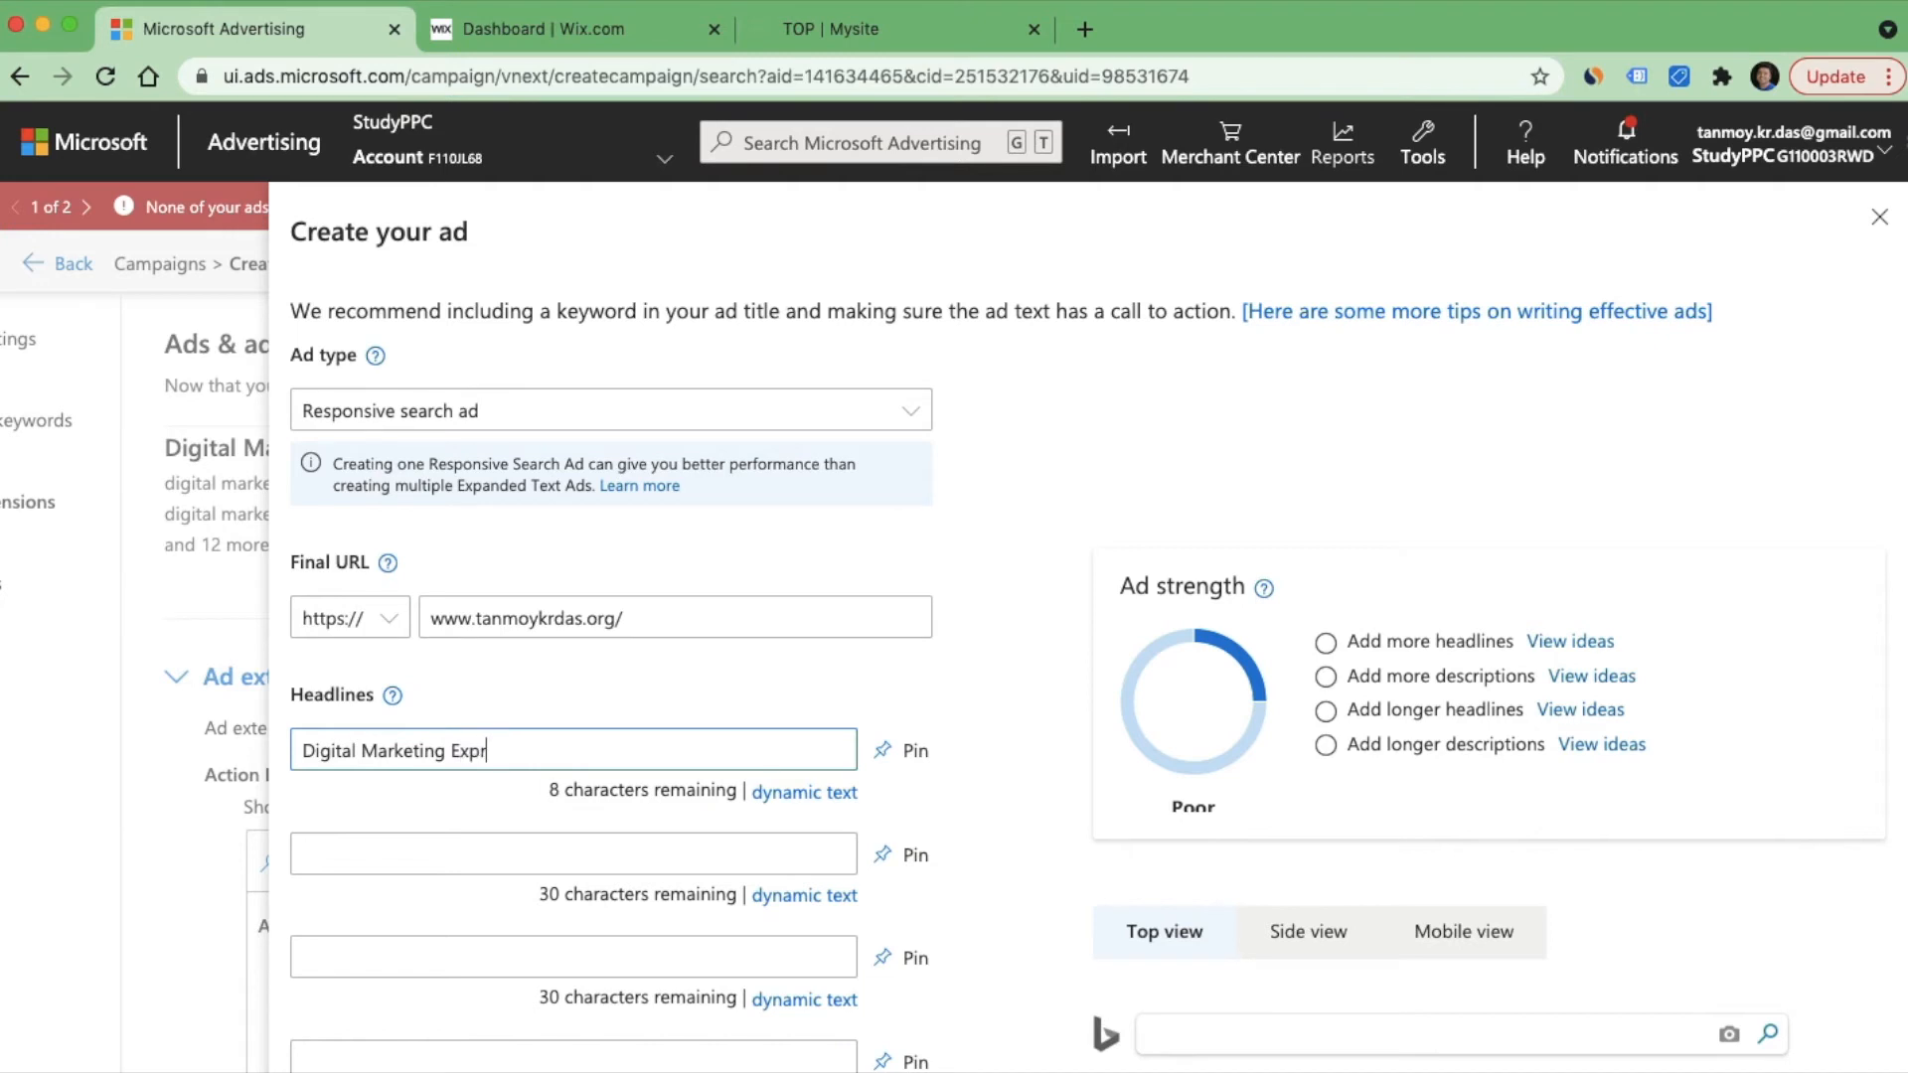
type("ert")
key("Tab")
key("Tab")
key("Tab")
type("Get")
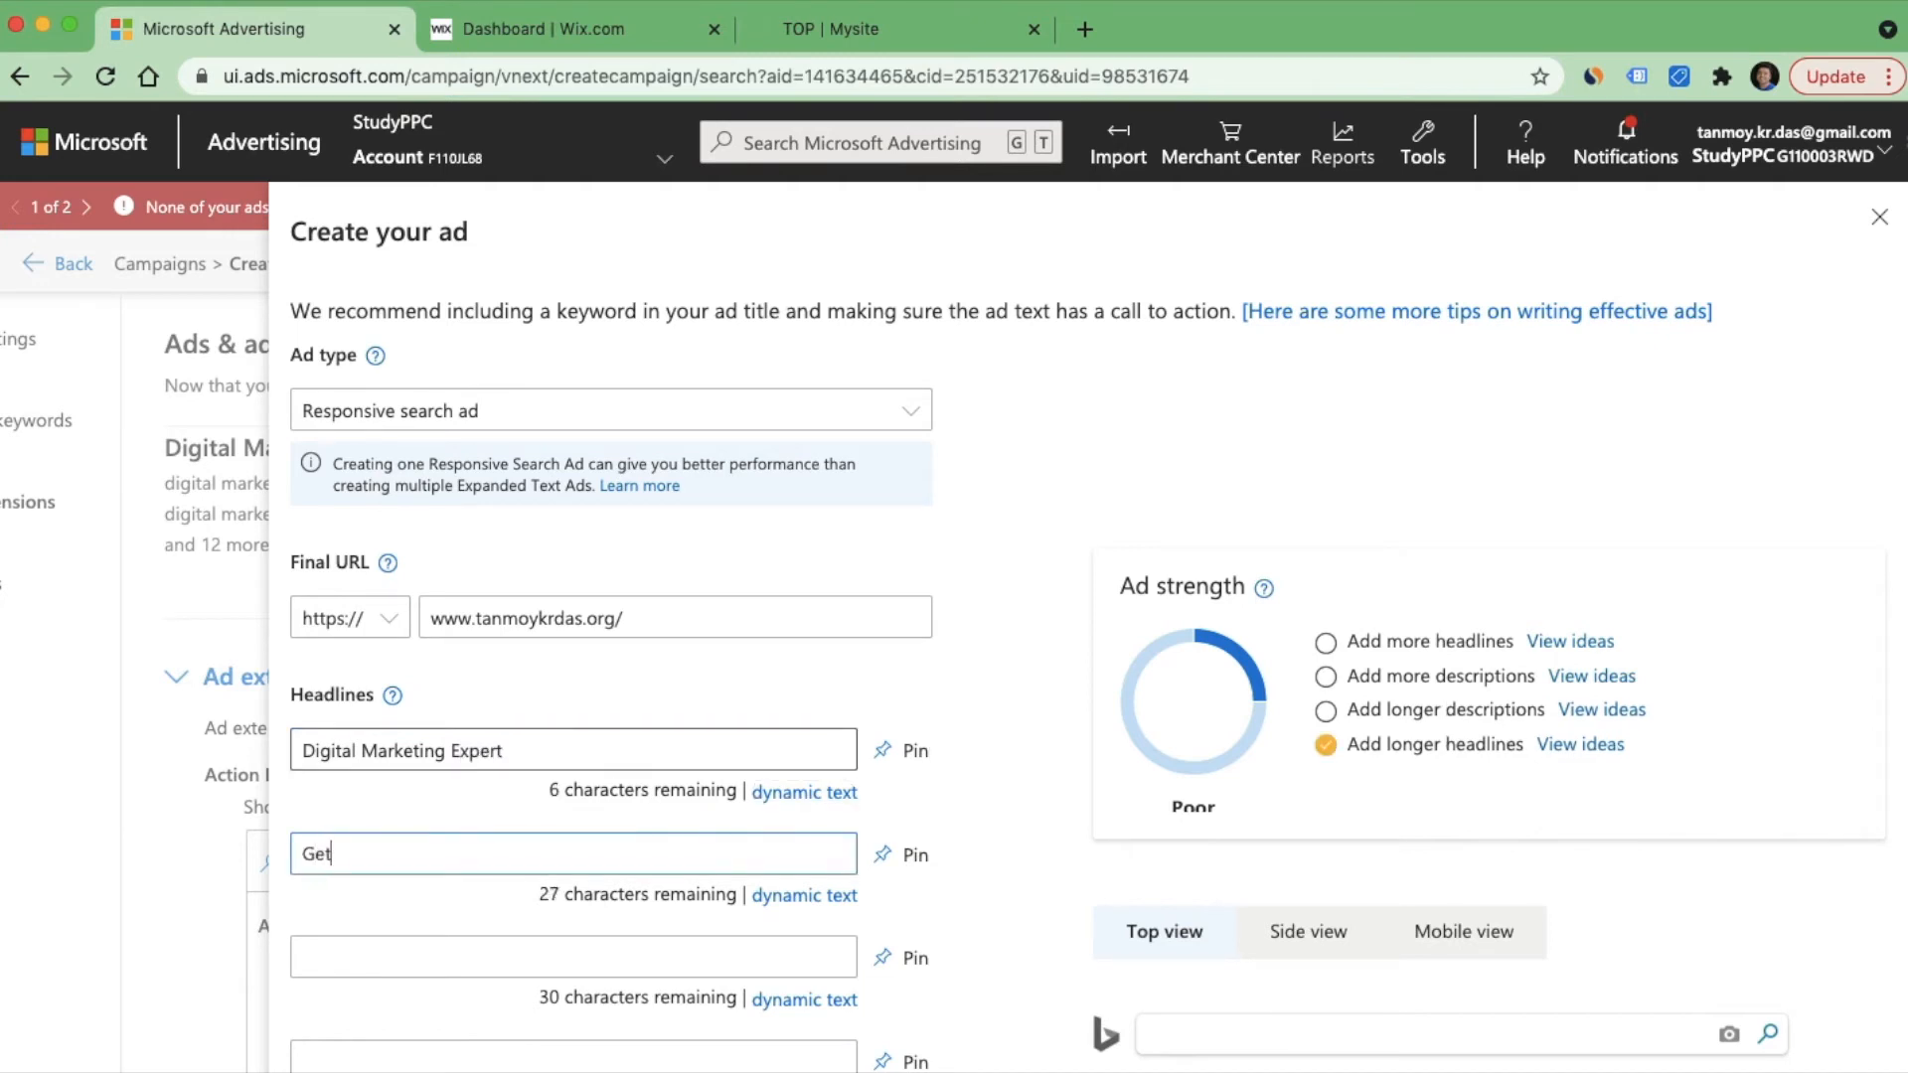
type(" Great Deals For All.")
key("Tab")
key("Tab")
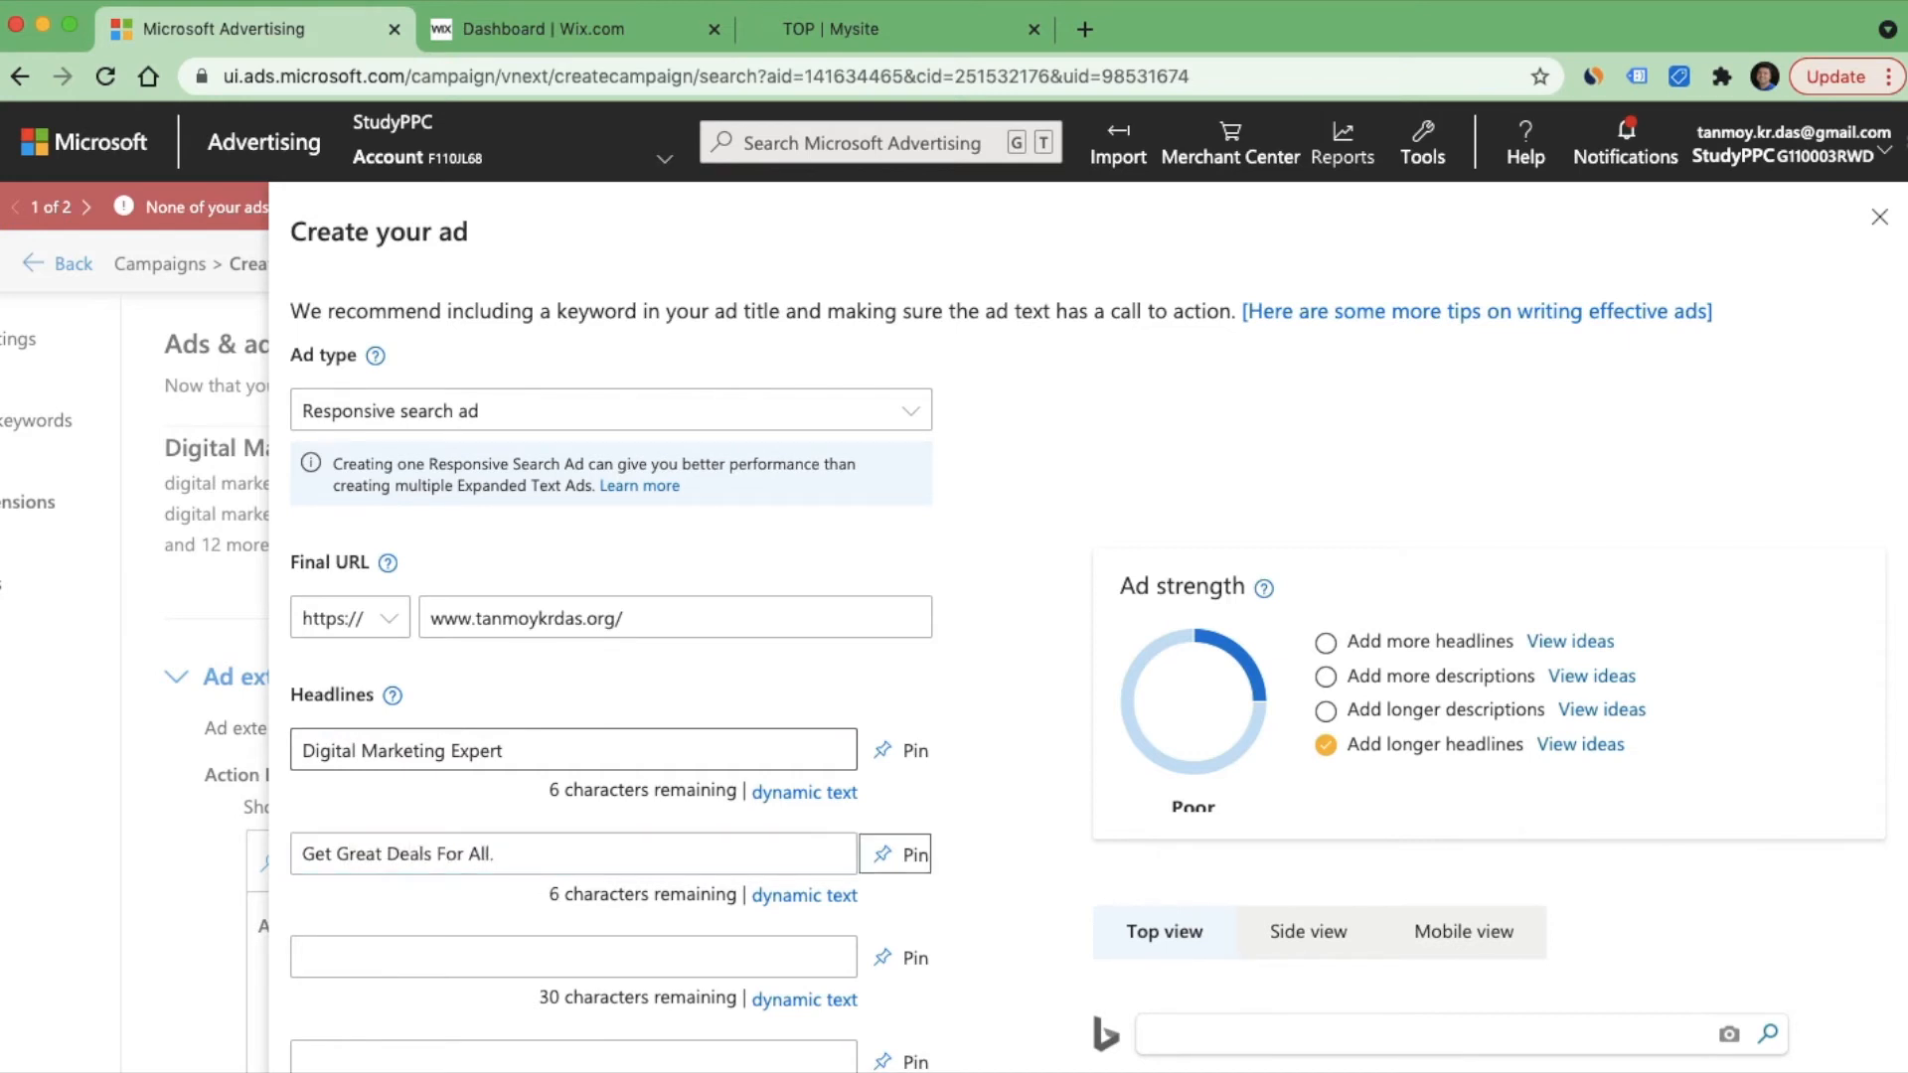
key("Tab")
type("Best Offers For Everyone.")
Step: Enter "Best Performance Guaranteed." as the first description of the responsive search ad
scroll(955, 636, "down", 5)
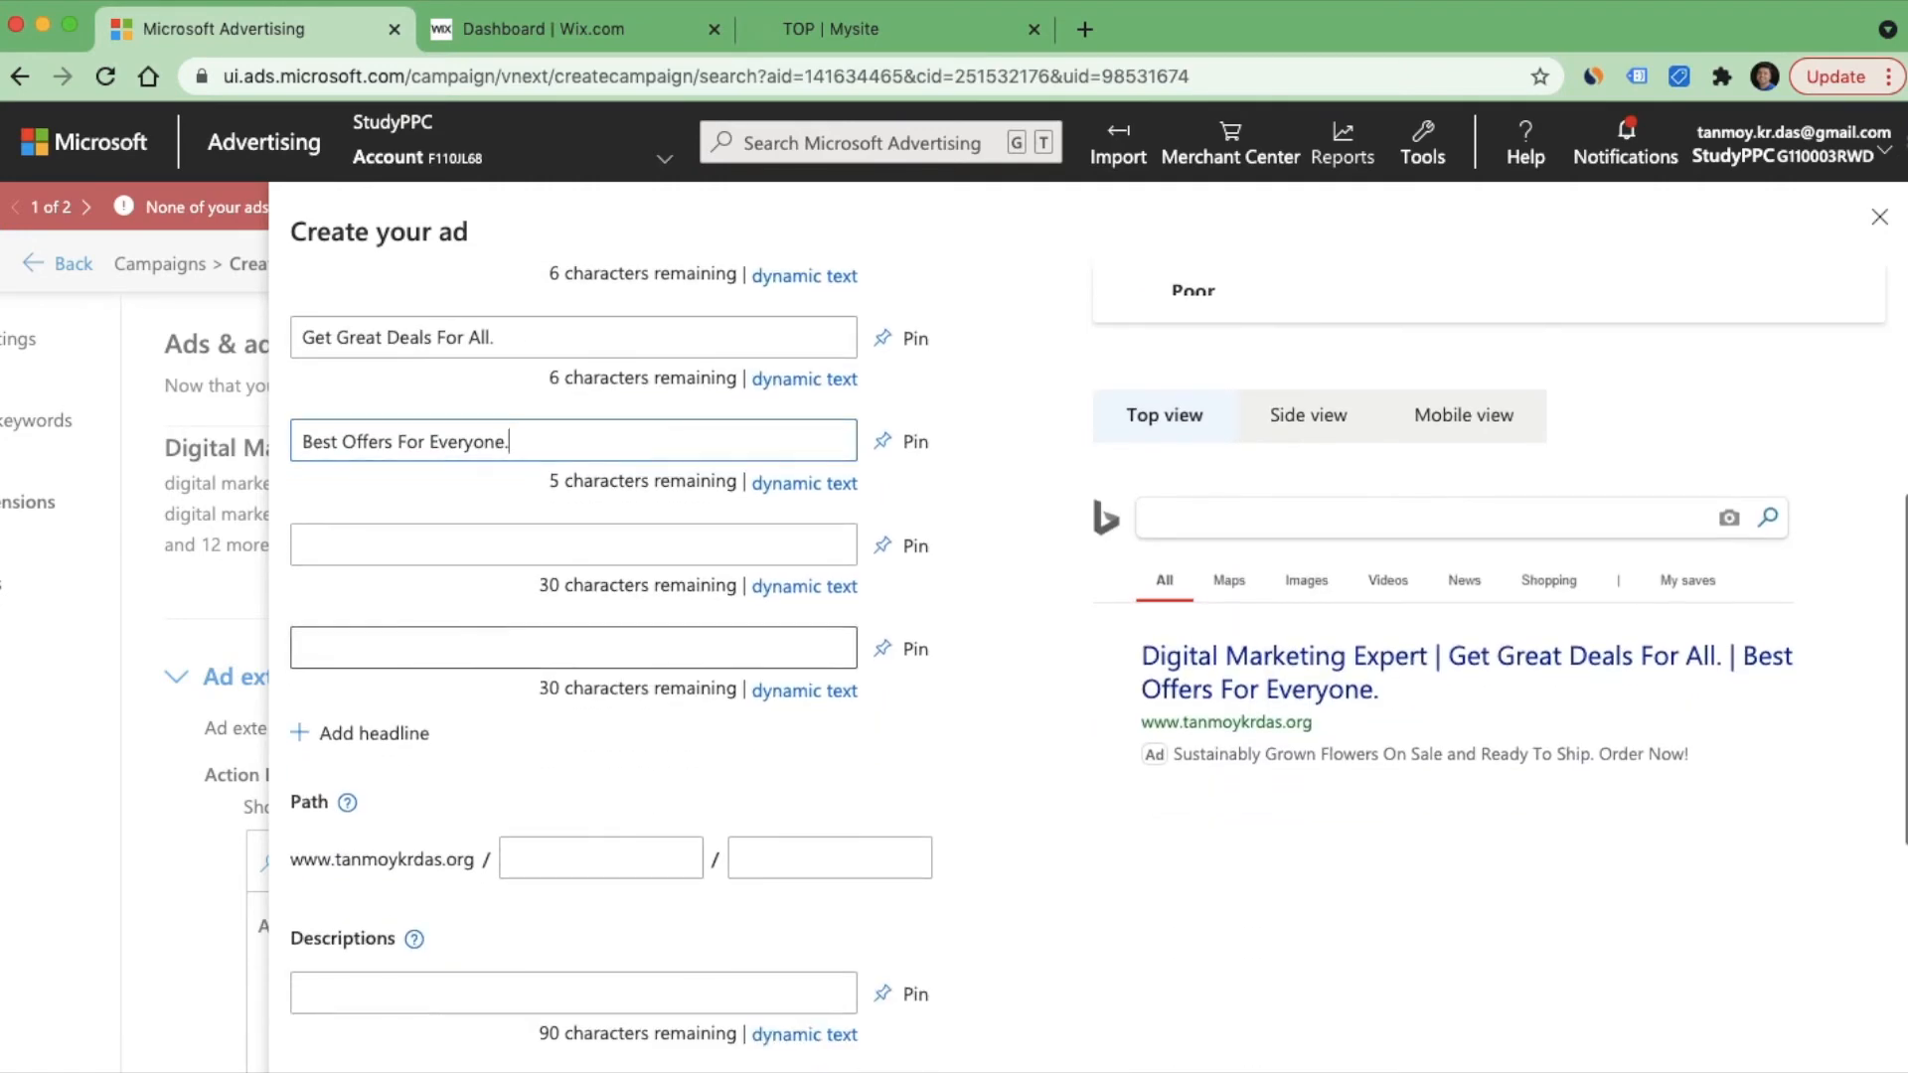
left_click(575, 778)
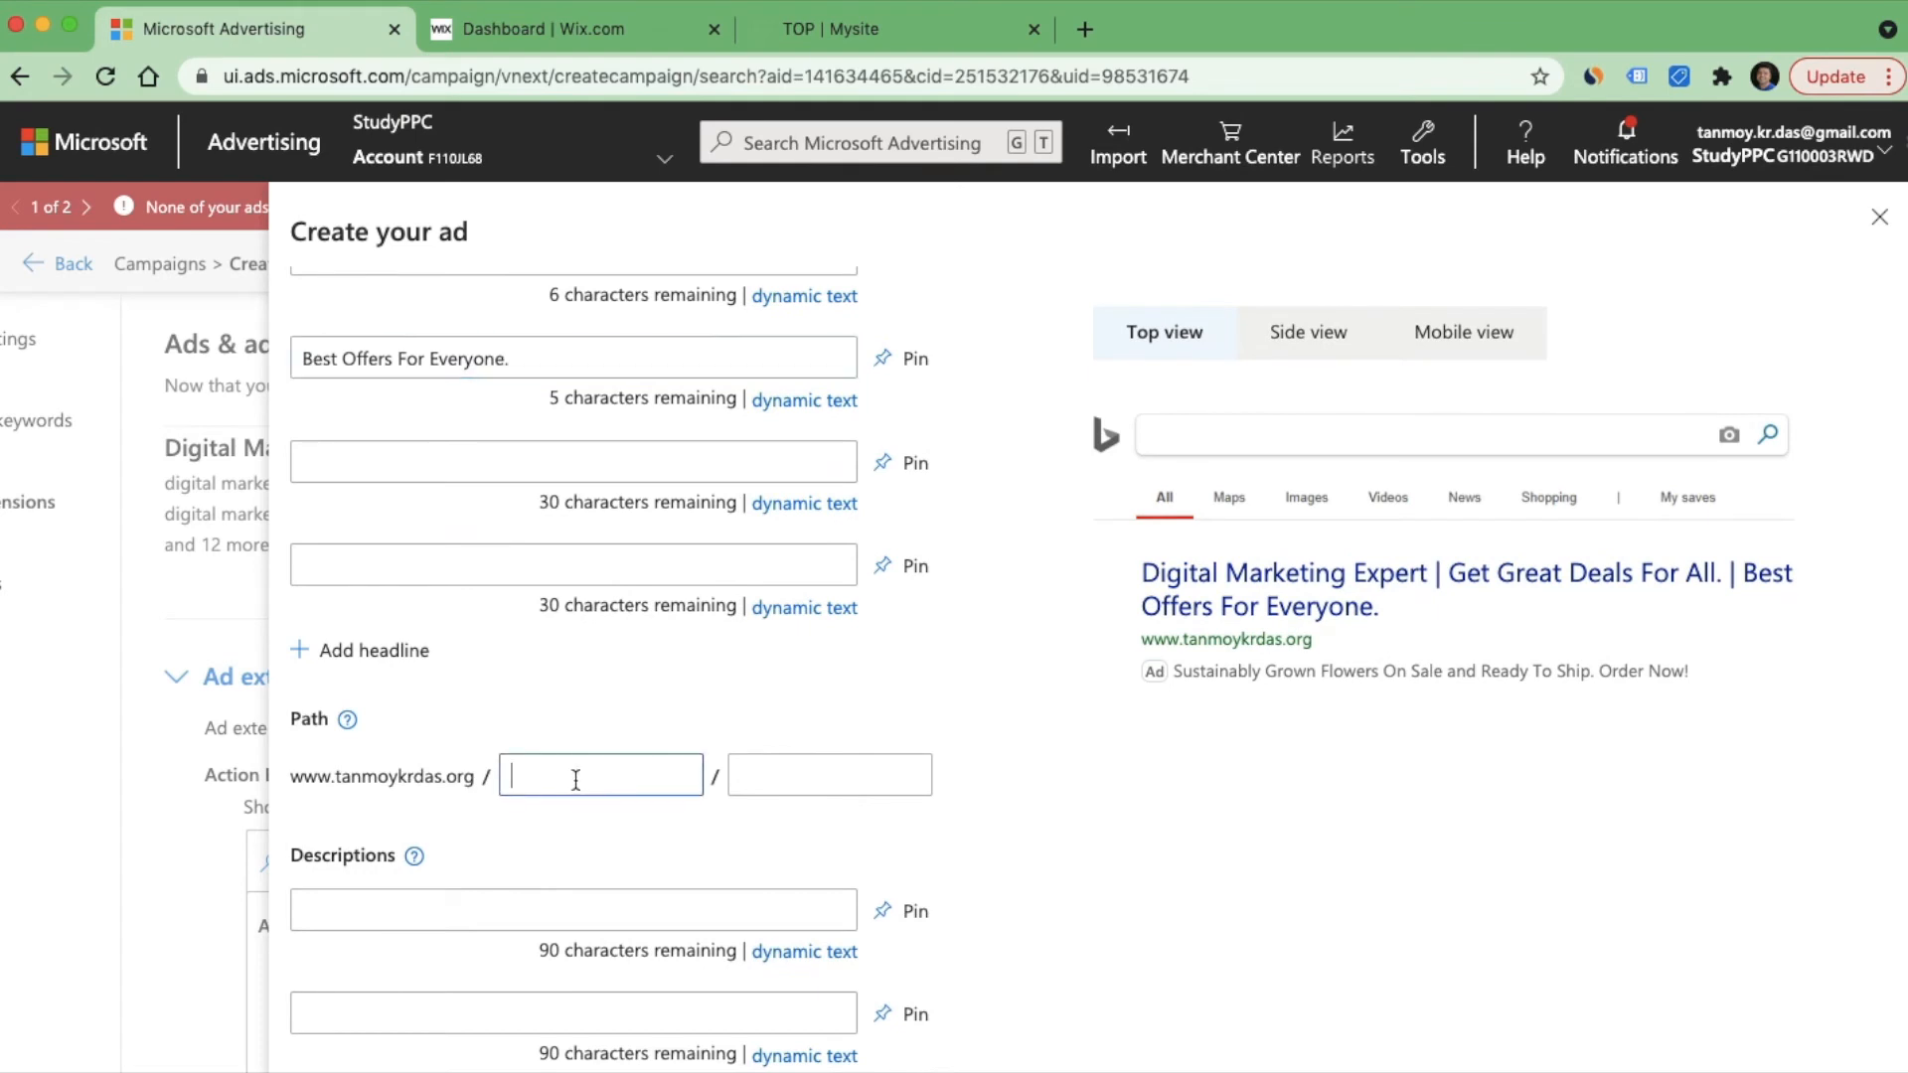
scroll(567, 835, "down", 1)
left_click(406, 813)
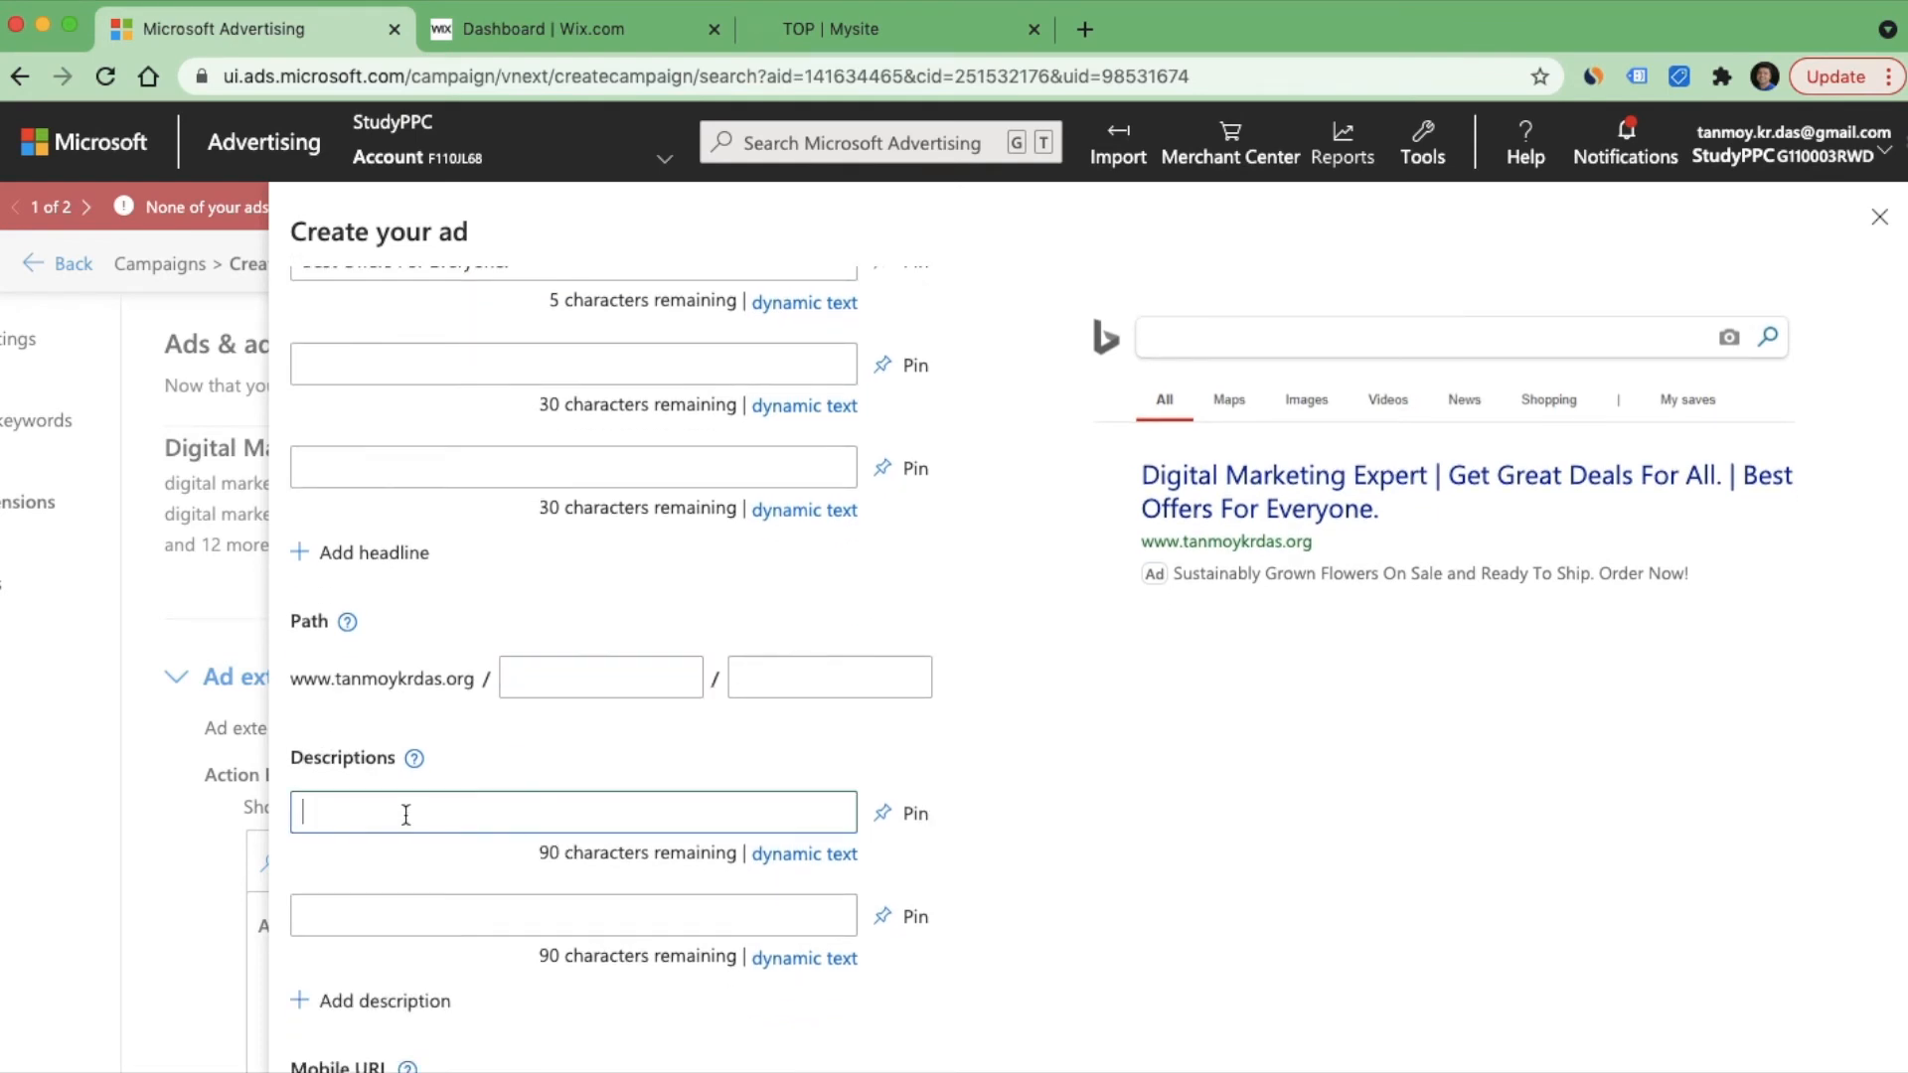
type("Best ")
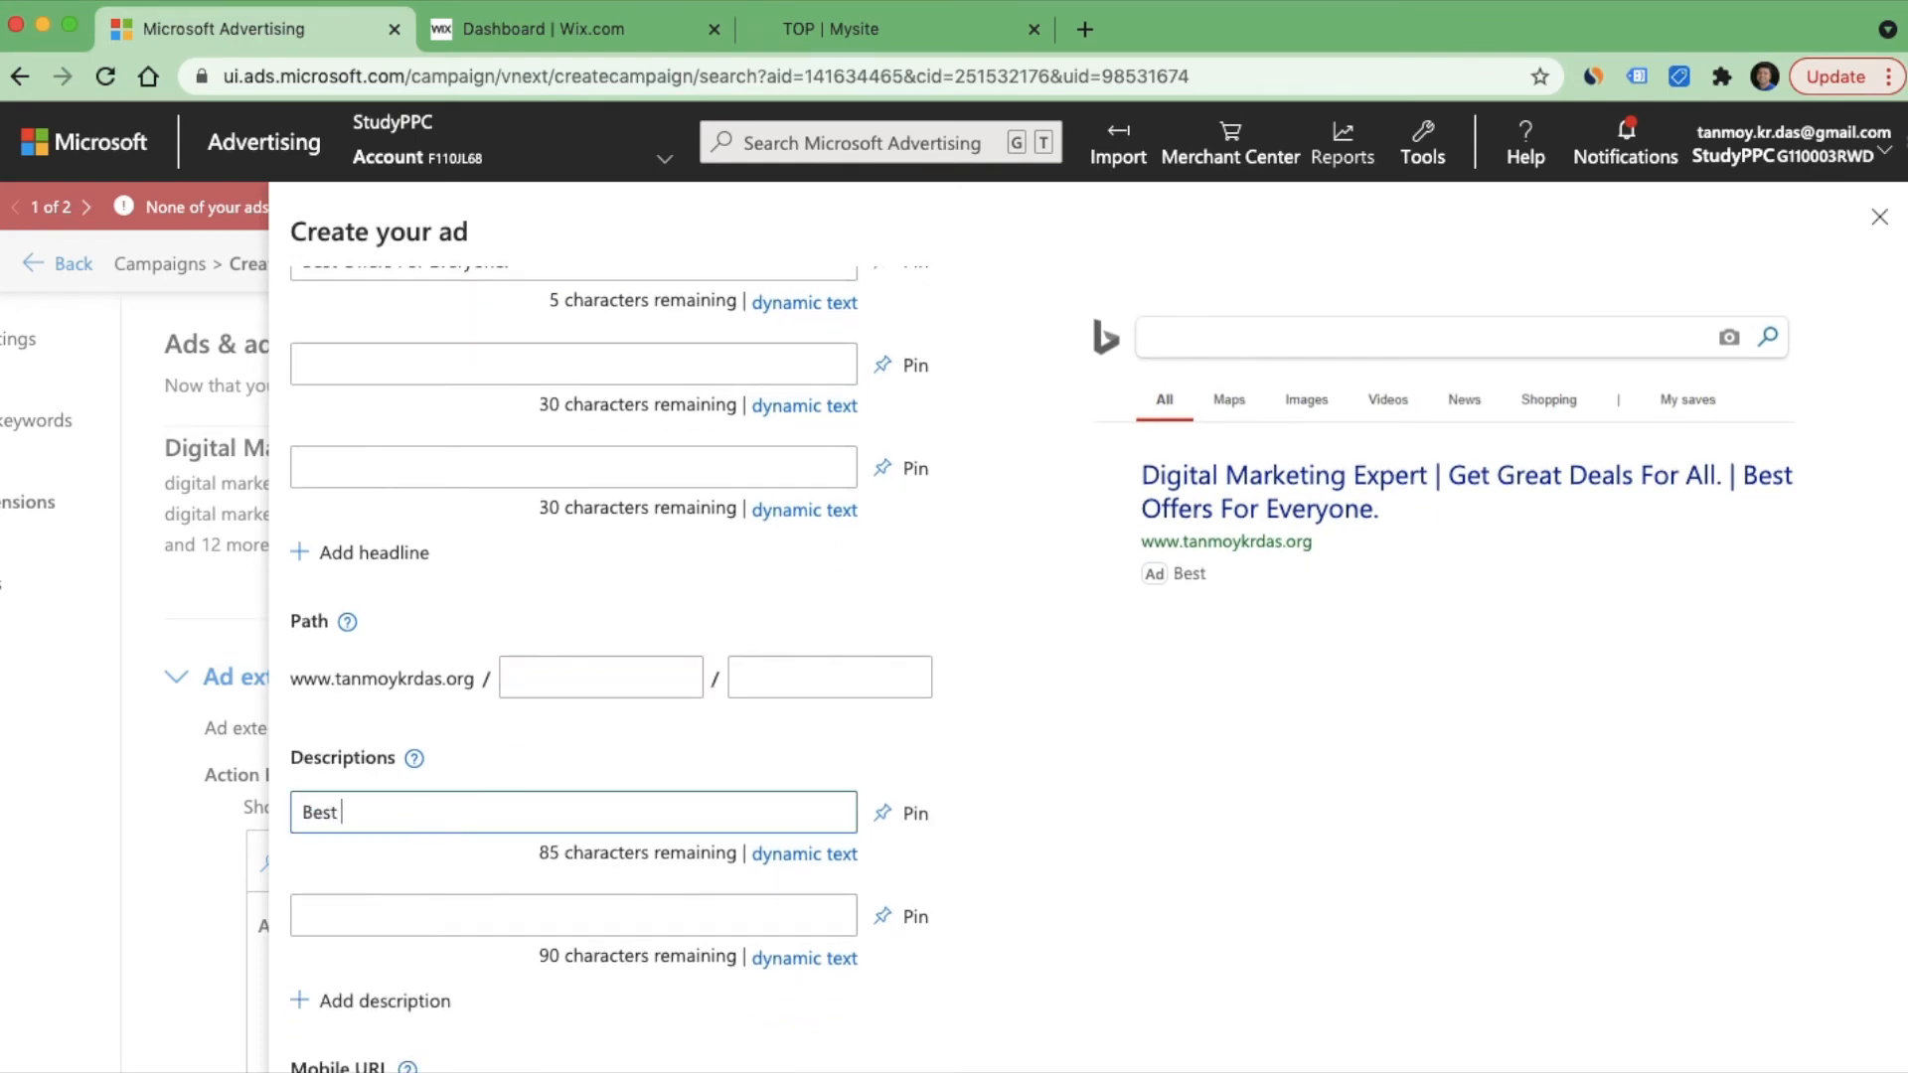
type("Performance")
key("BackSpace")
key("BackSpace")
type("e")
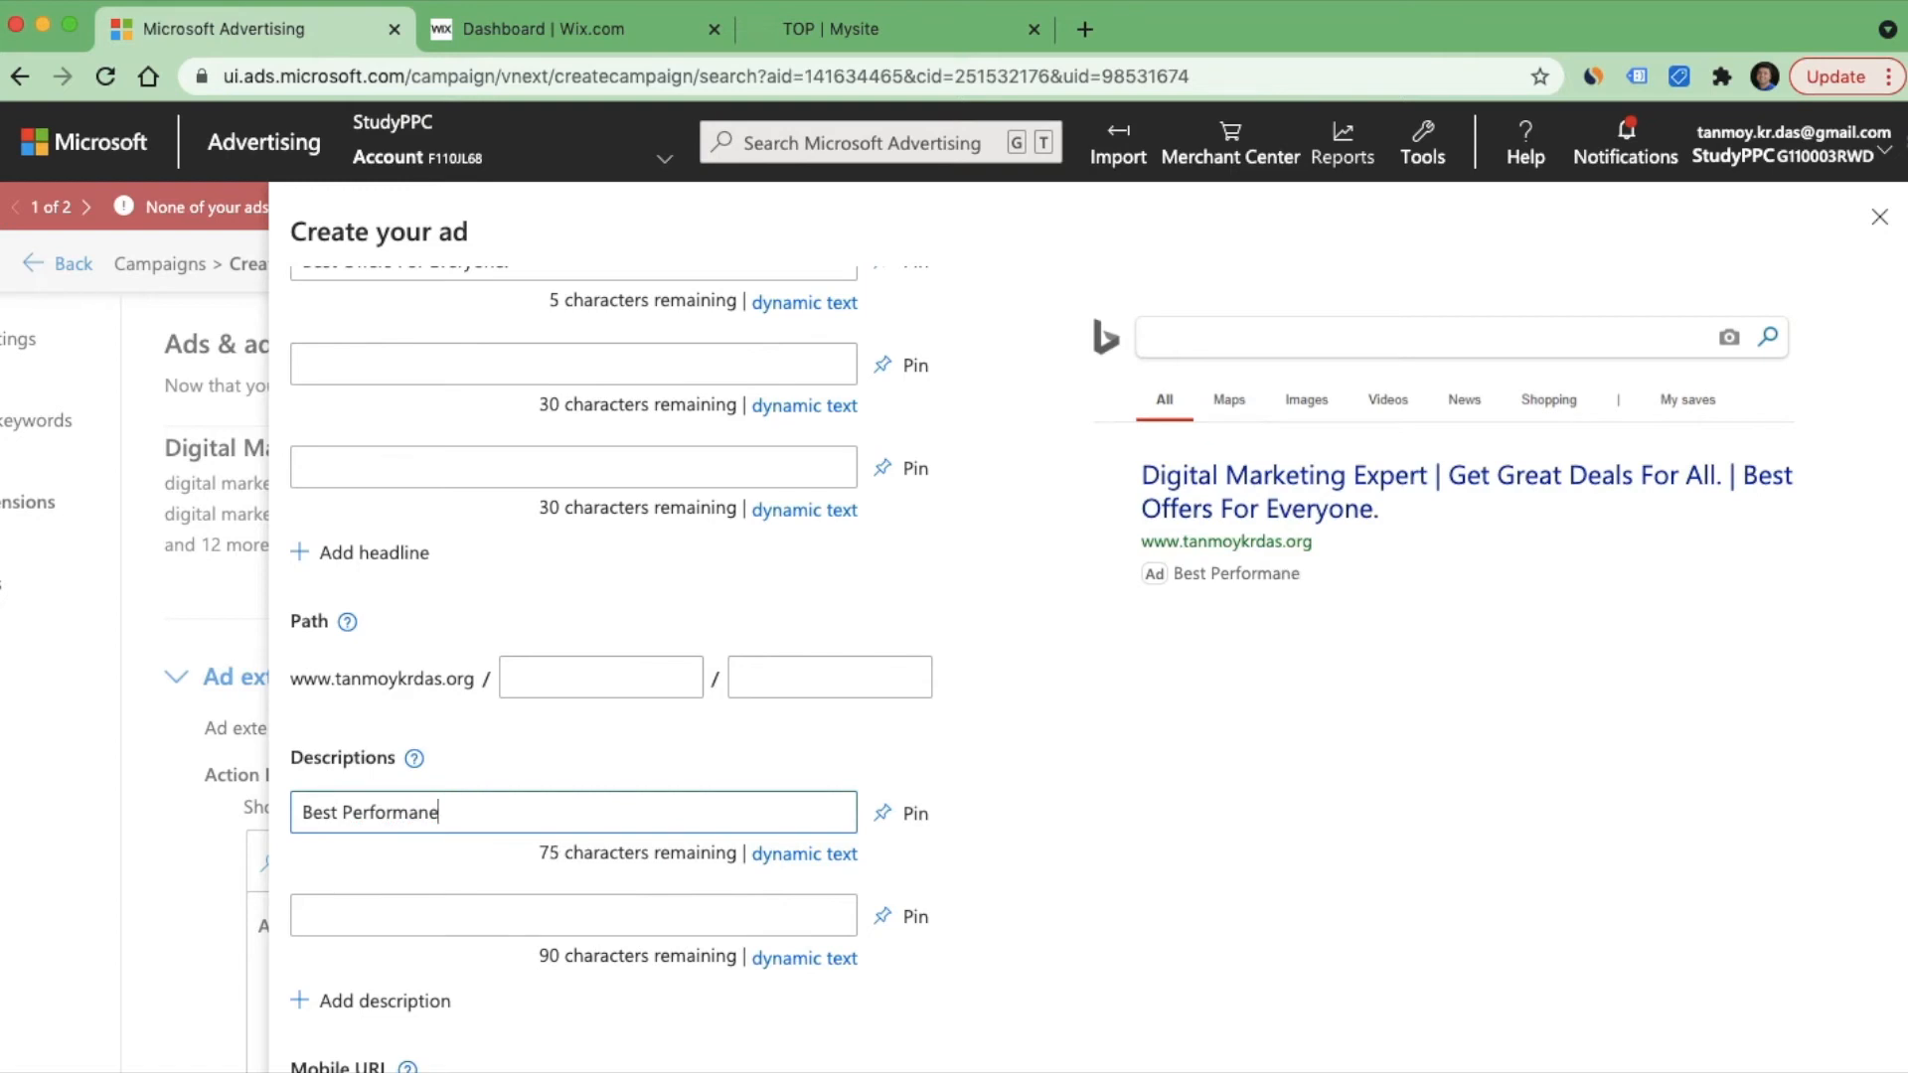
key("BackSpace")
type("ce Guaranteed.")
Step: Enter "Come And Request For a Quote." as the ad's second description
left_click(371, 915)
type("Come And")
key("BackSpace")
type("nd Request For a Lead.")
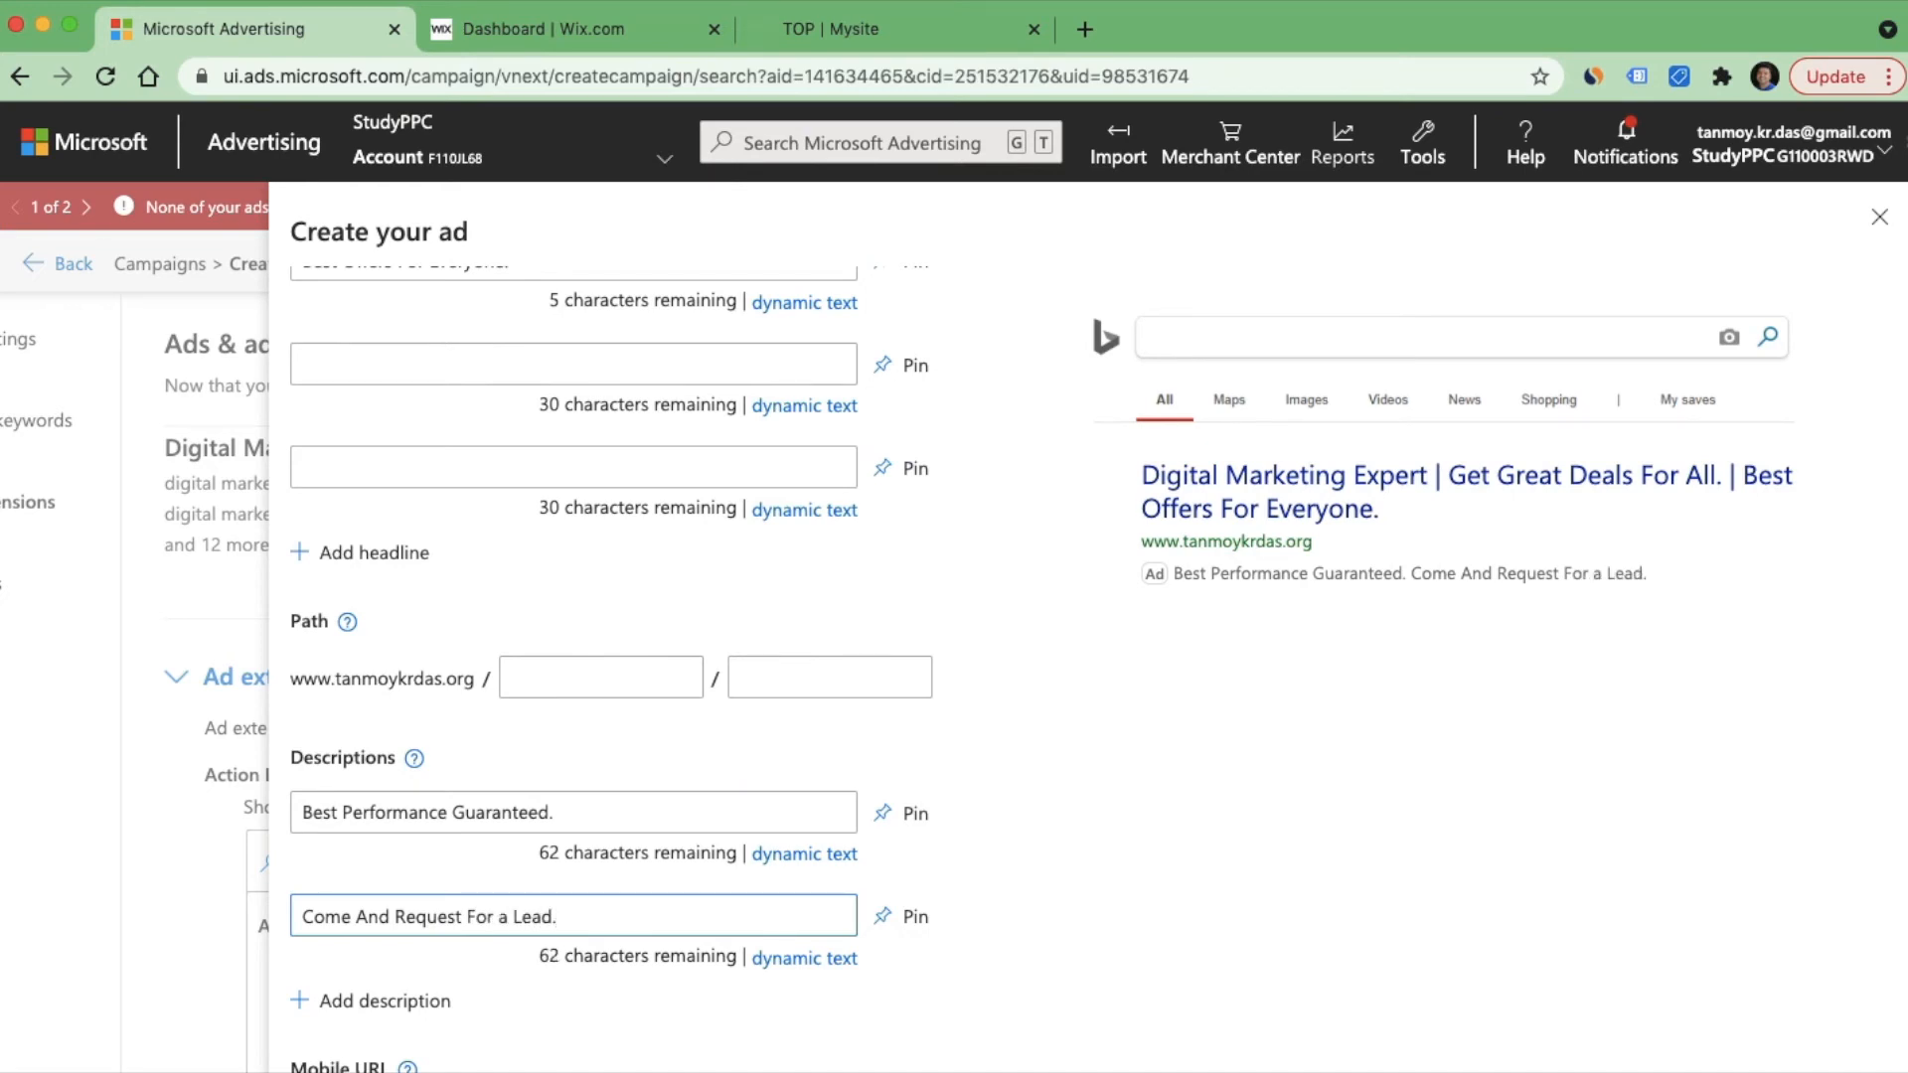
key("BackSpace")
key("BackSpace")
key("BackSpace")
key("BackSpace")
type("Quote.")
left_click(1126, 780)
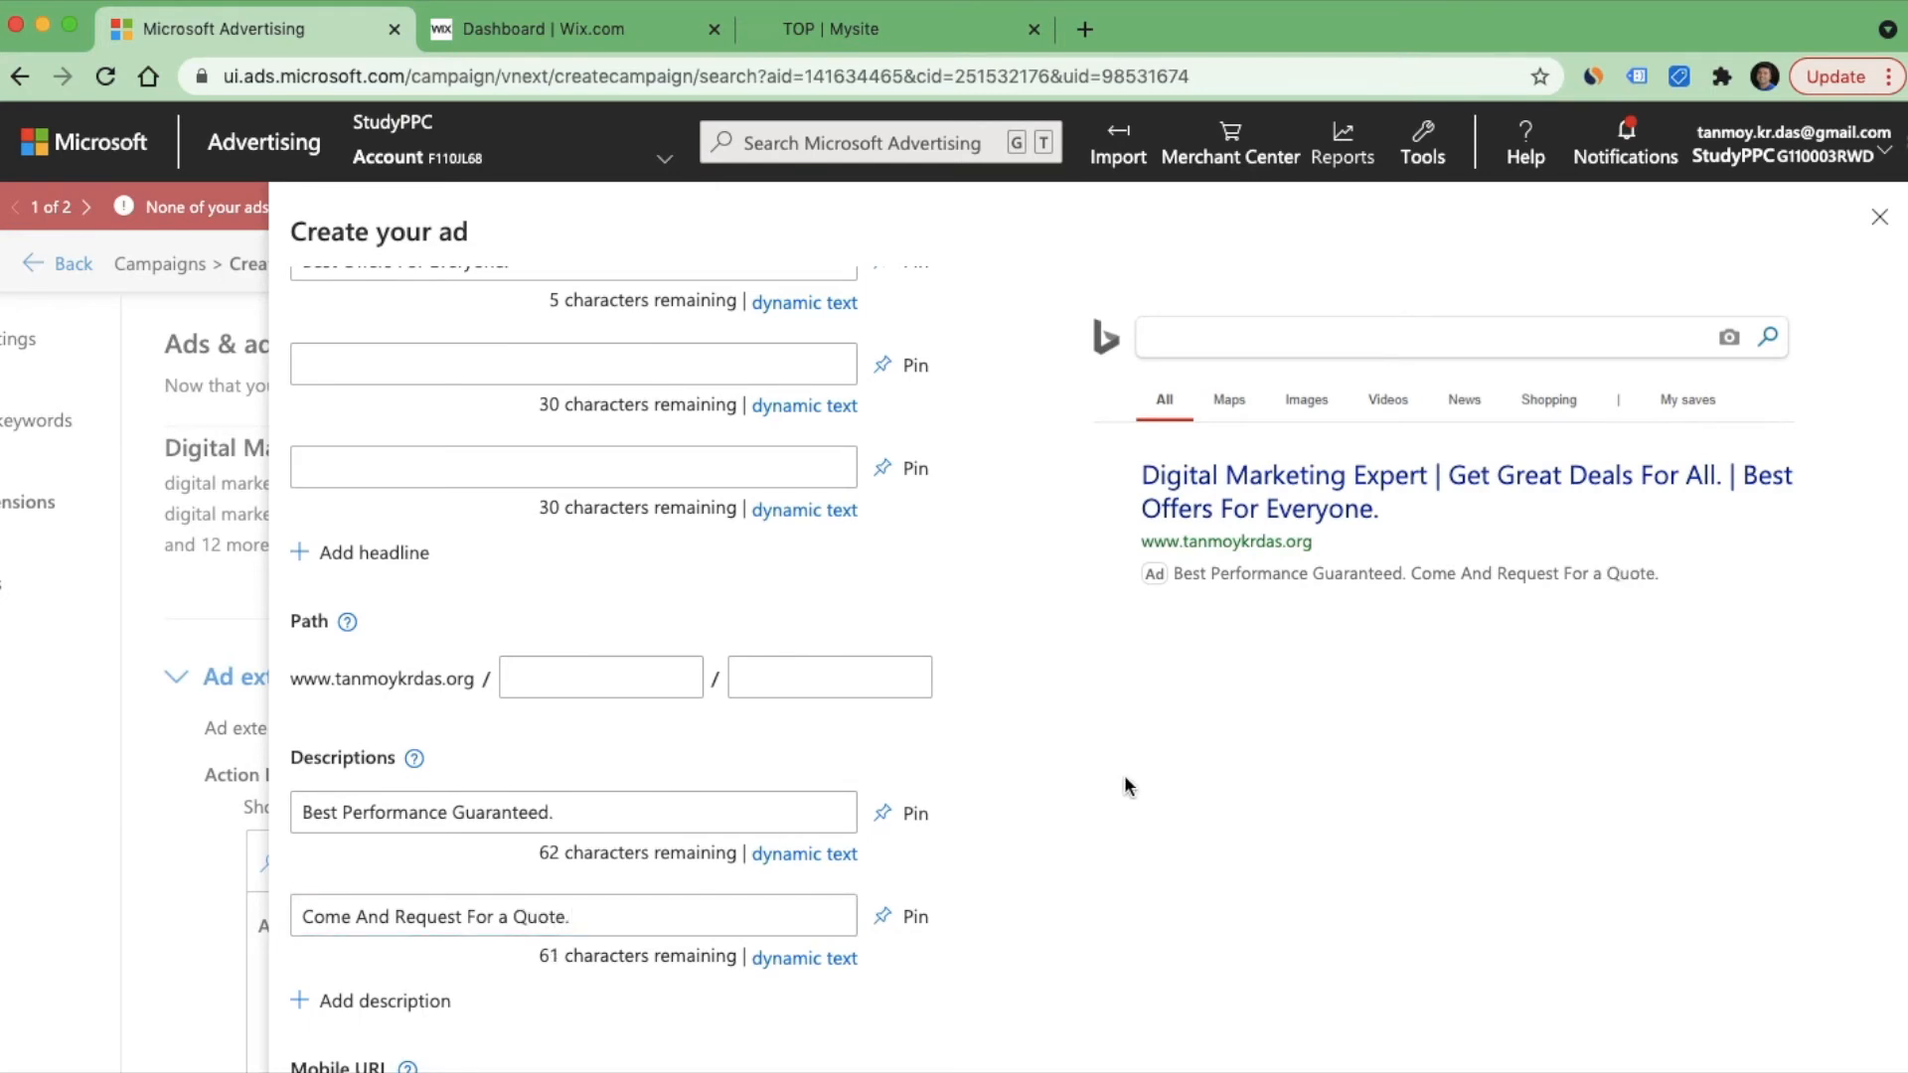
Step: Preview the ad in the side and mobile layouts, and return to the top view
scroll(1125, 783, "up", 3)
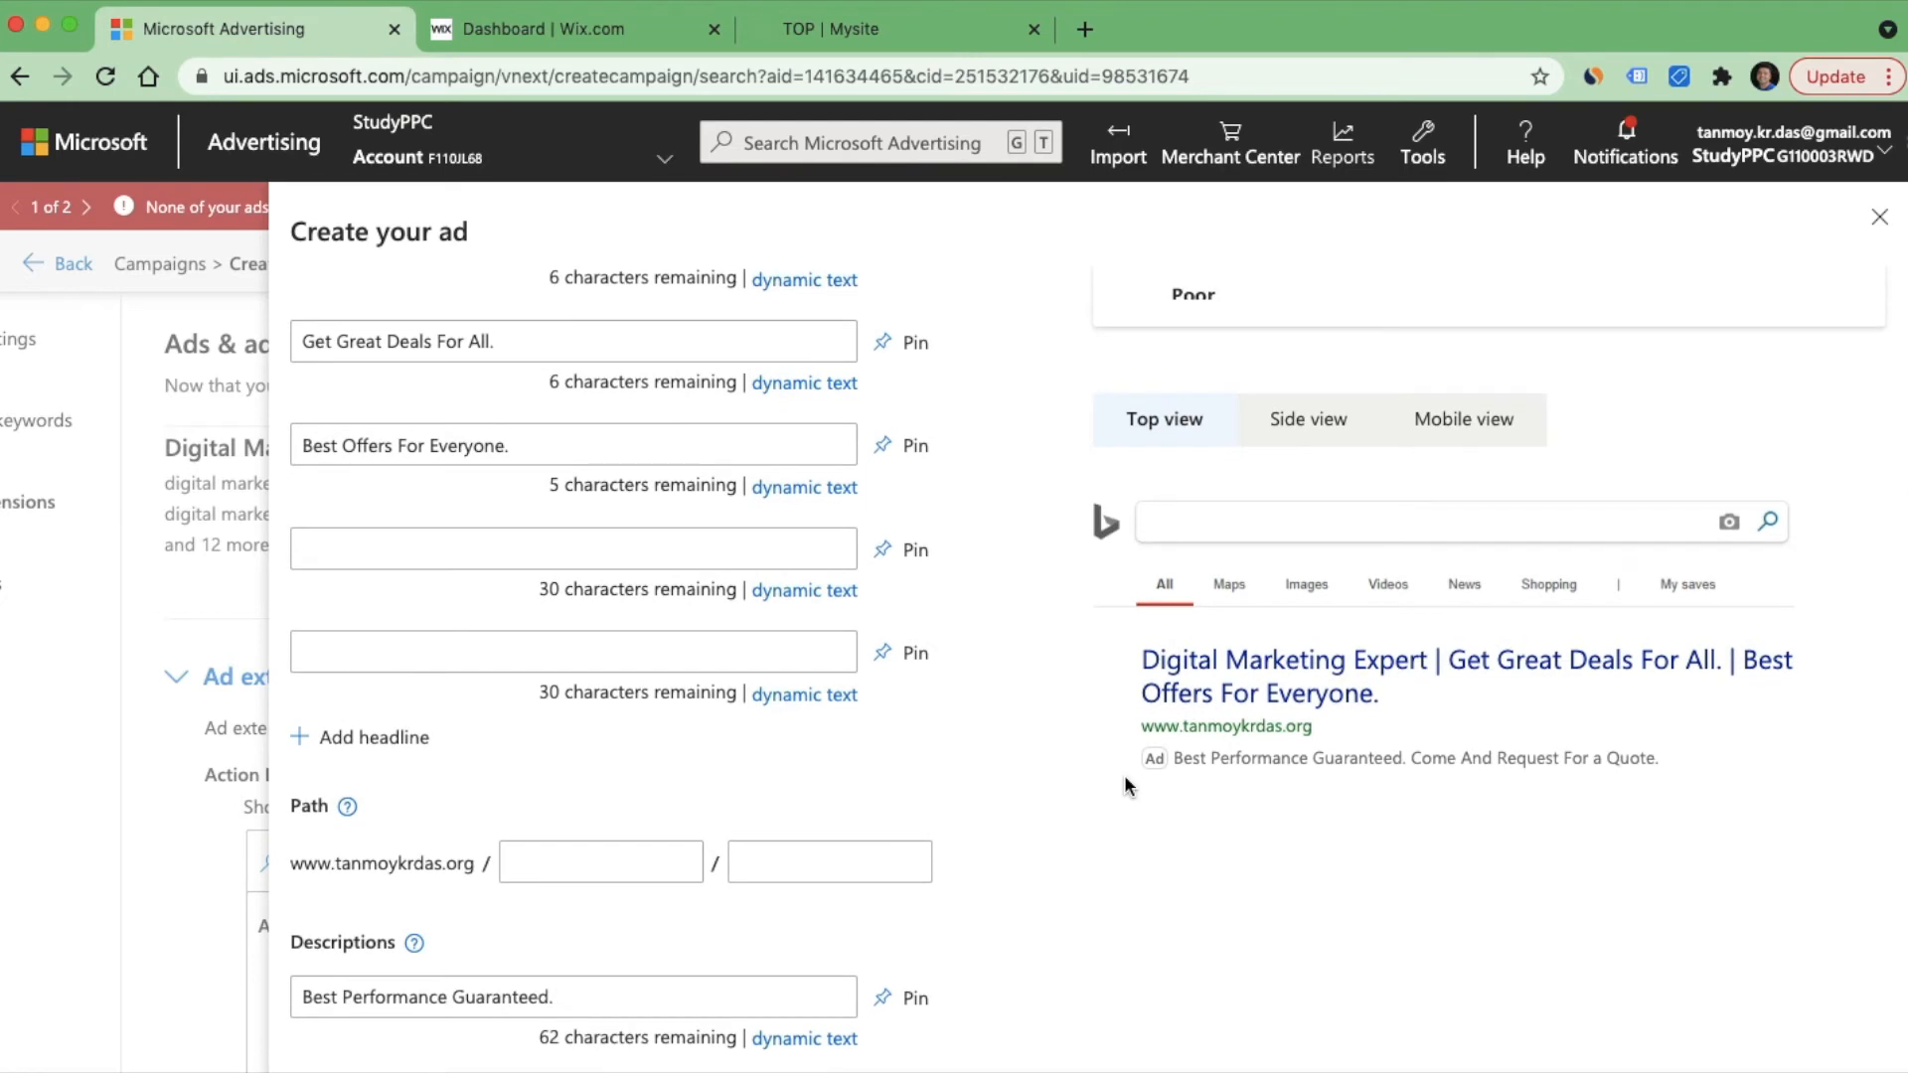
left_click(1301, 427)
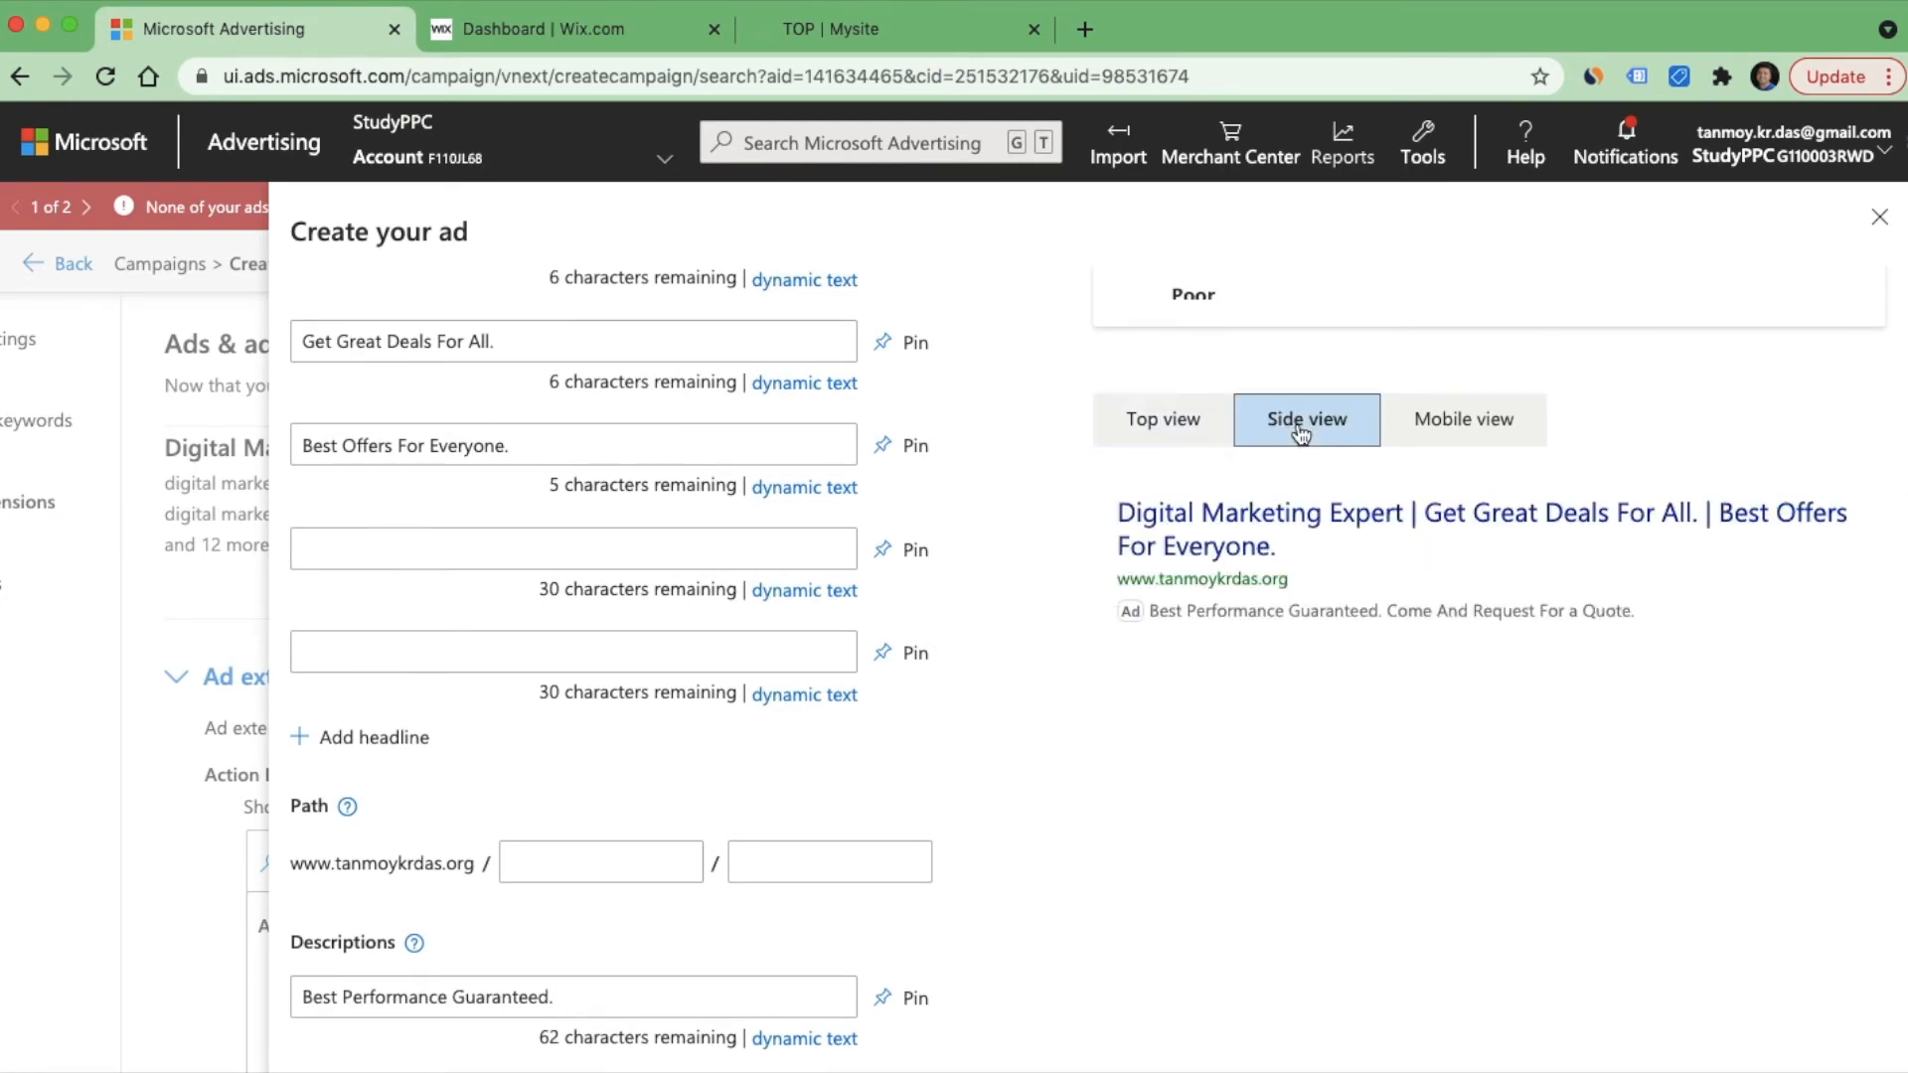
left_click(1449, 424)
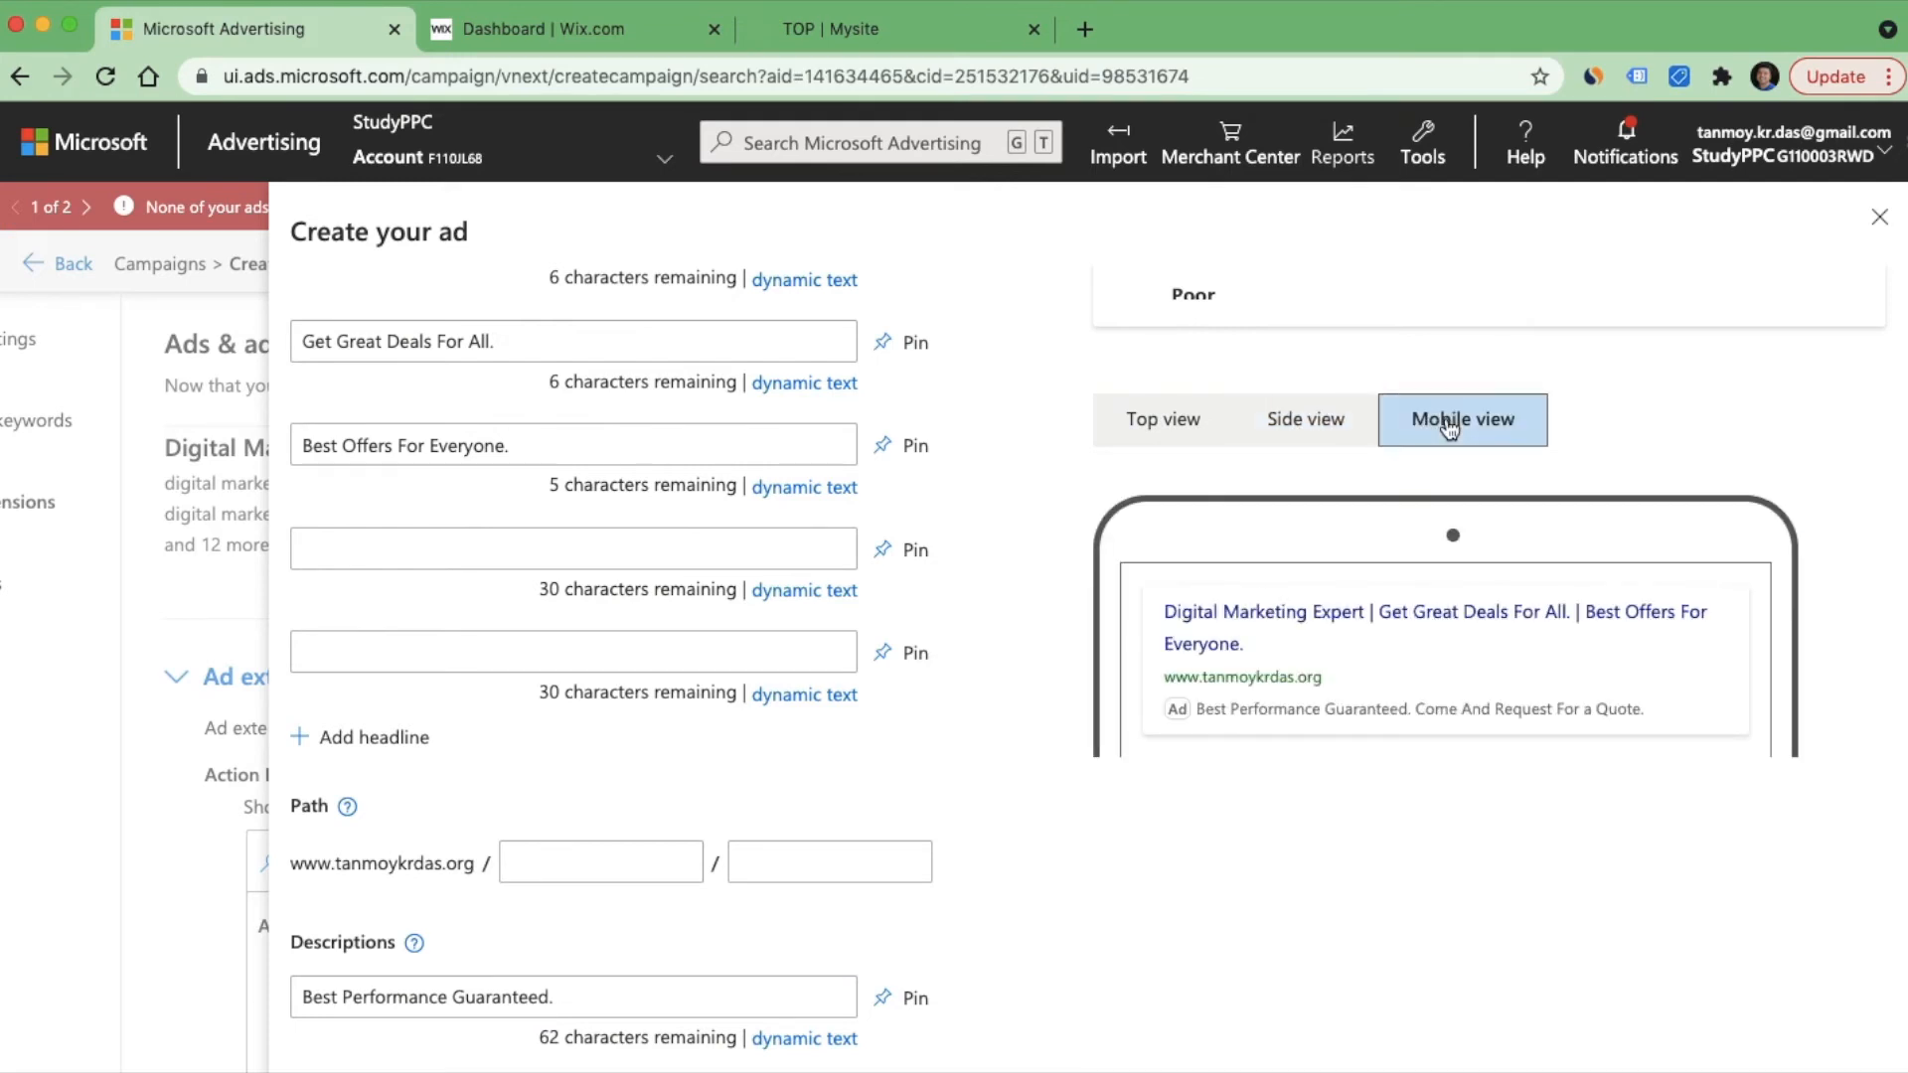
left_click(1153, 421)
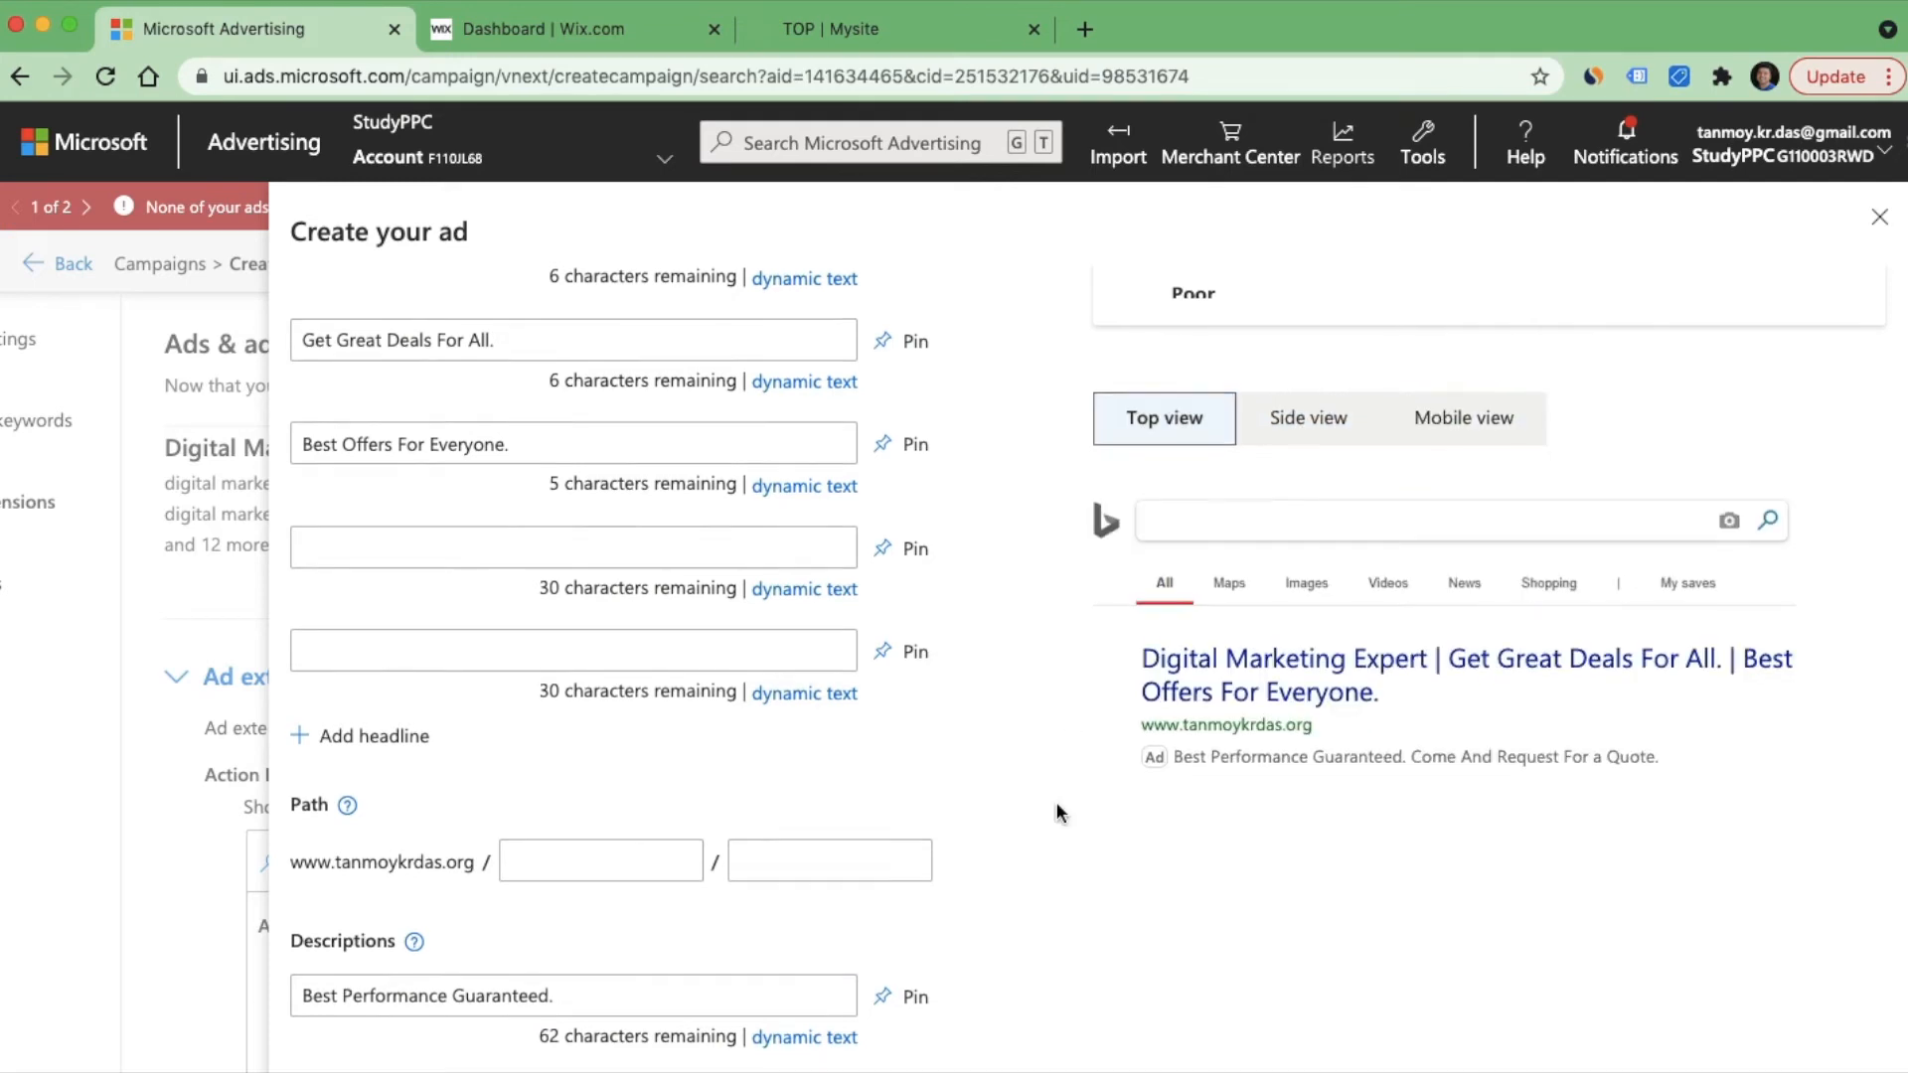
Step: Save the responsive search ad, leaving its mobile URL and Ad URL options empty
scroll(1057, 810, "down", 5)
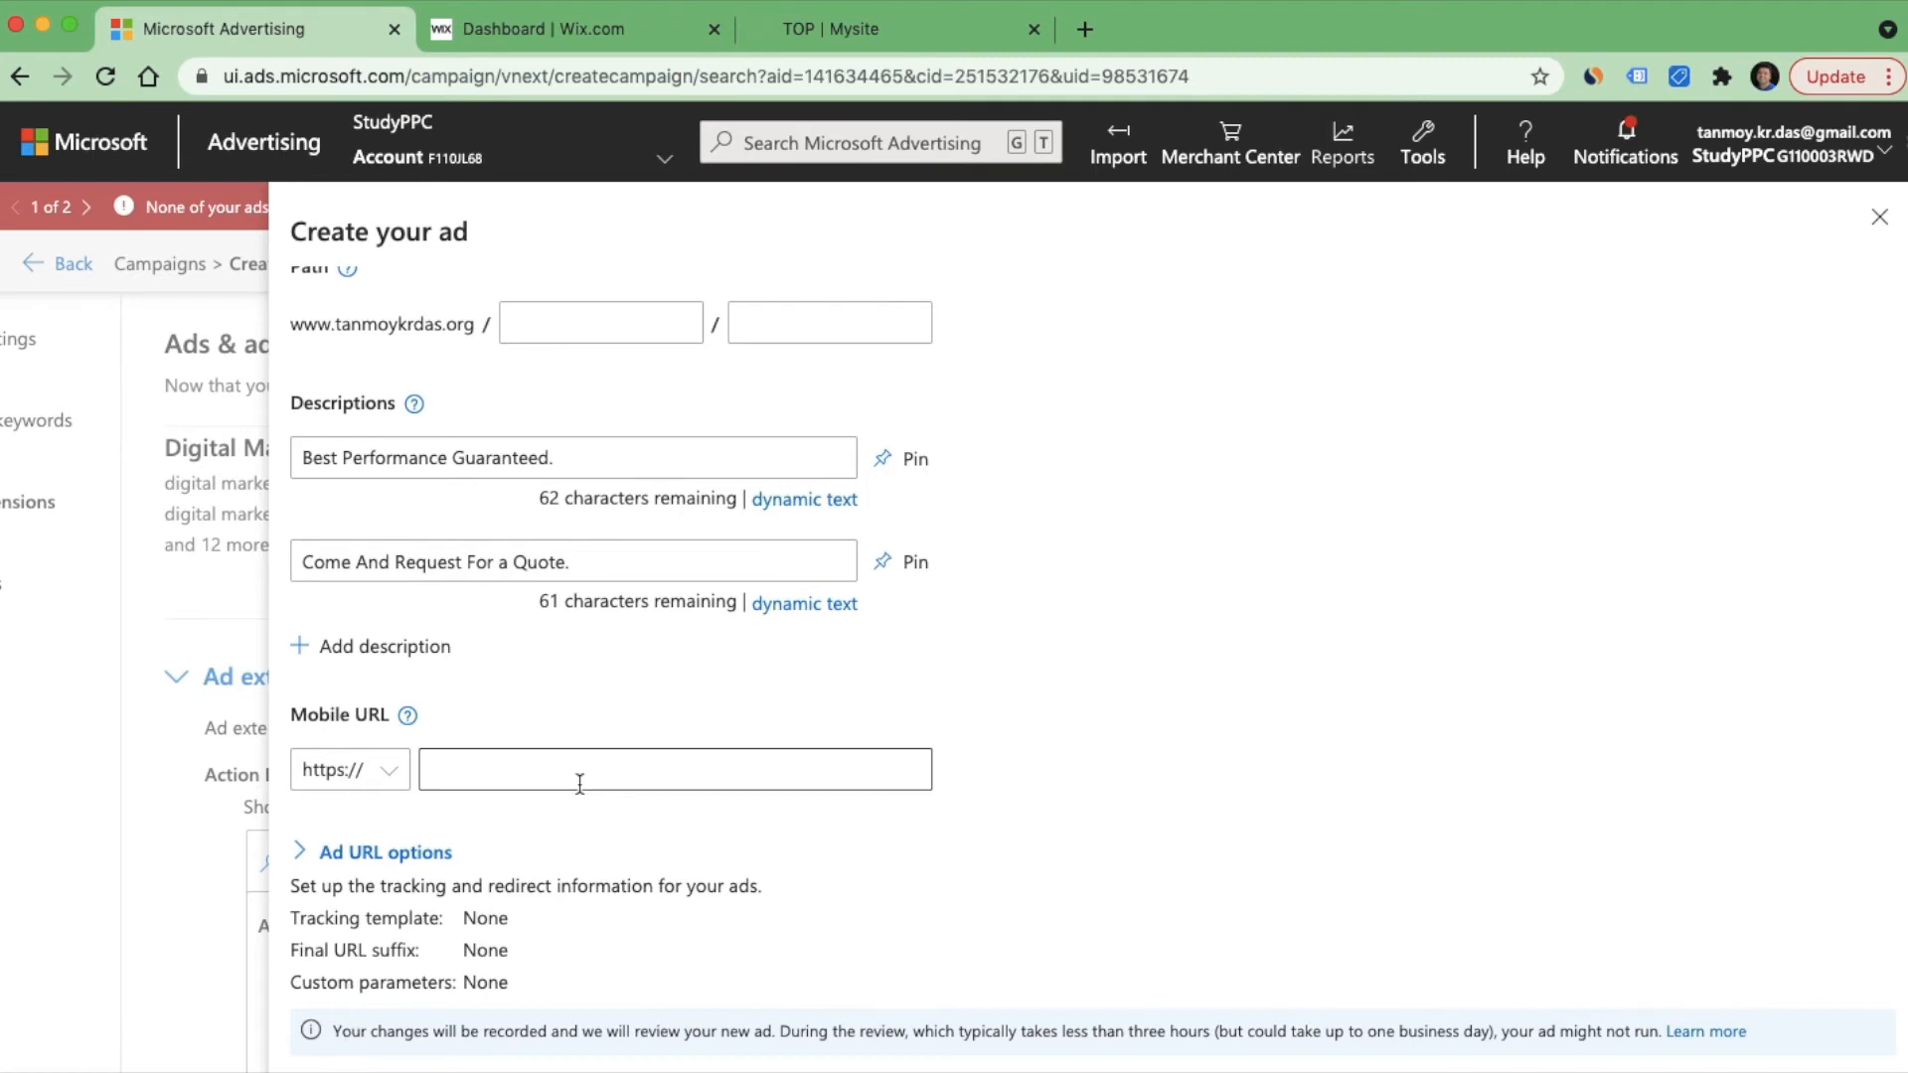
key("super+minus")
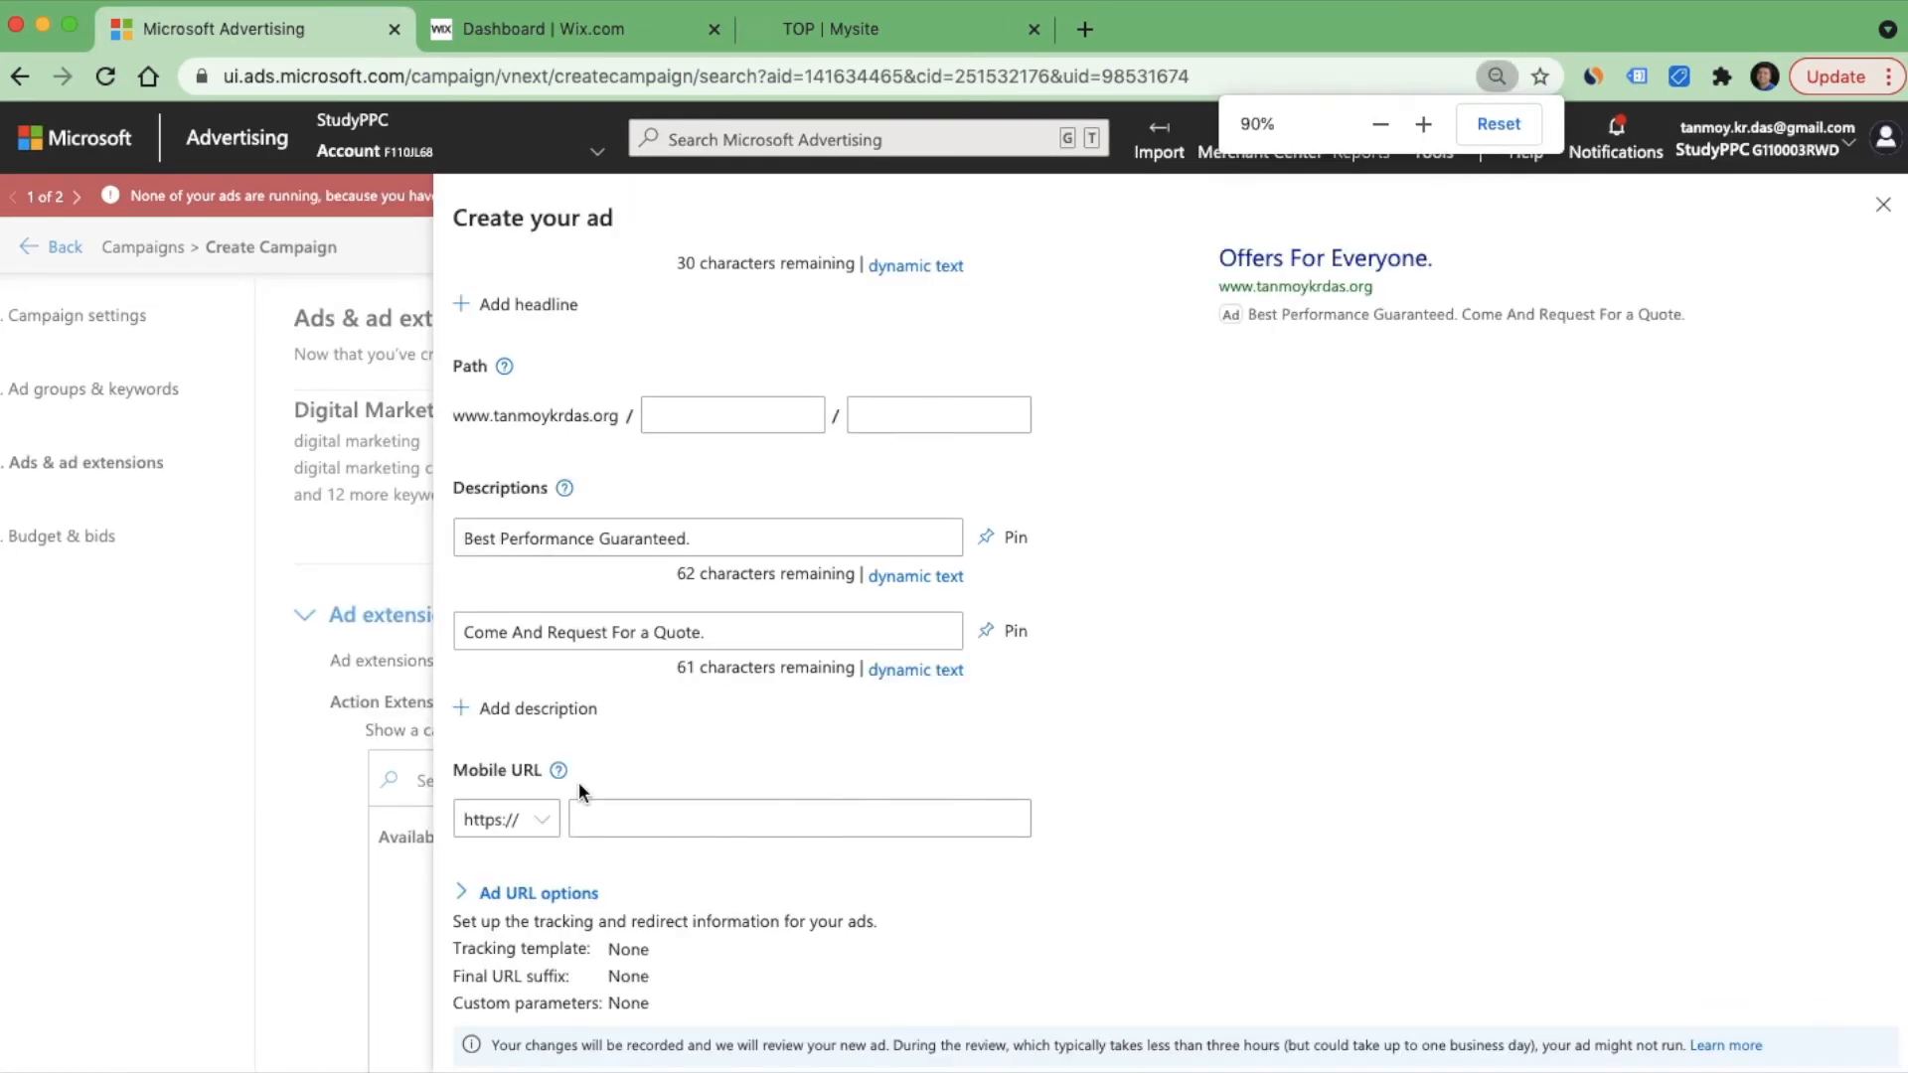
key("super+minus")
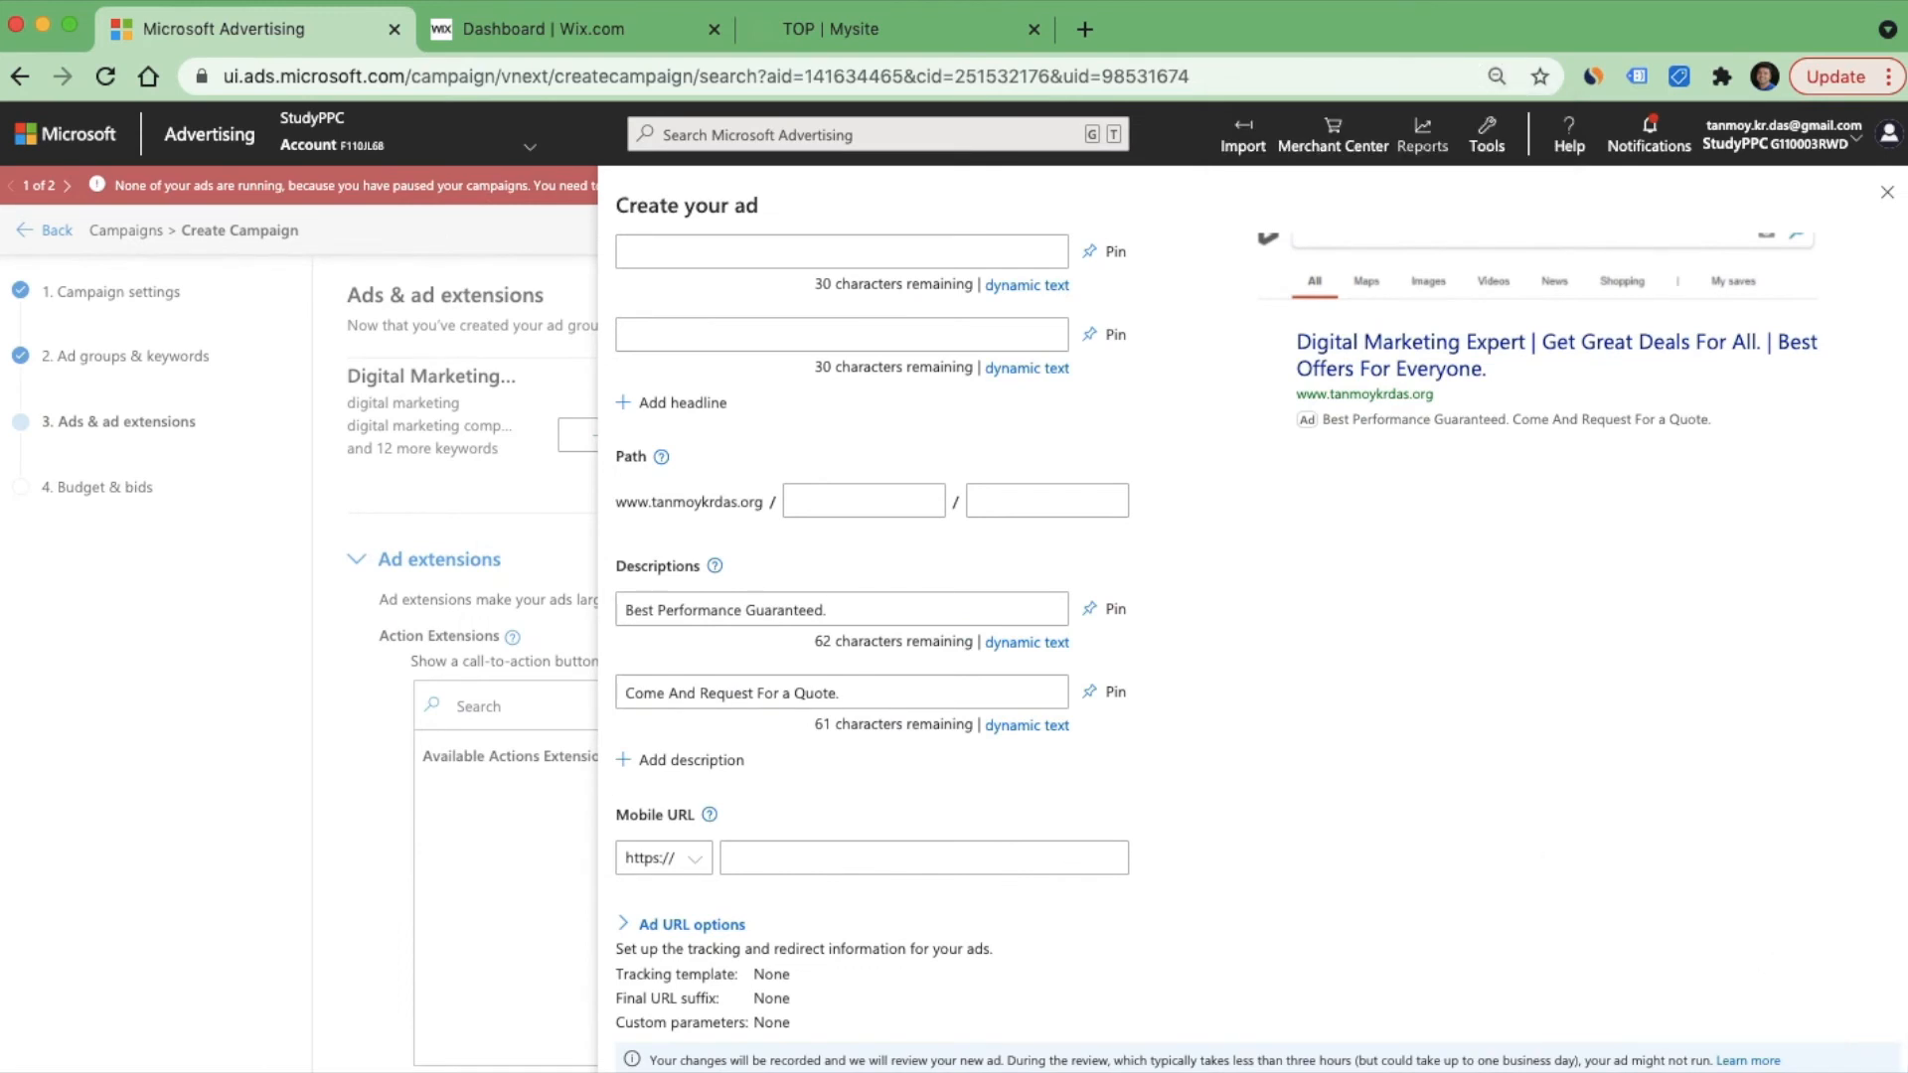
left_click_drag(1892, 1056, 1892, 1023)
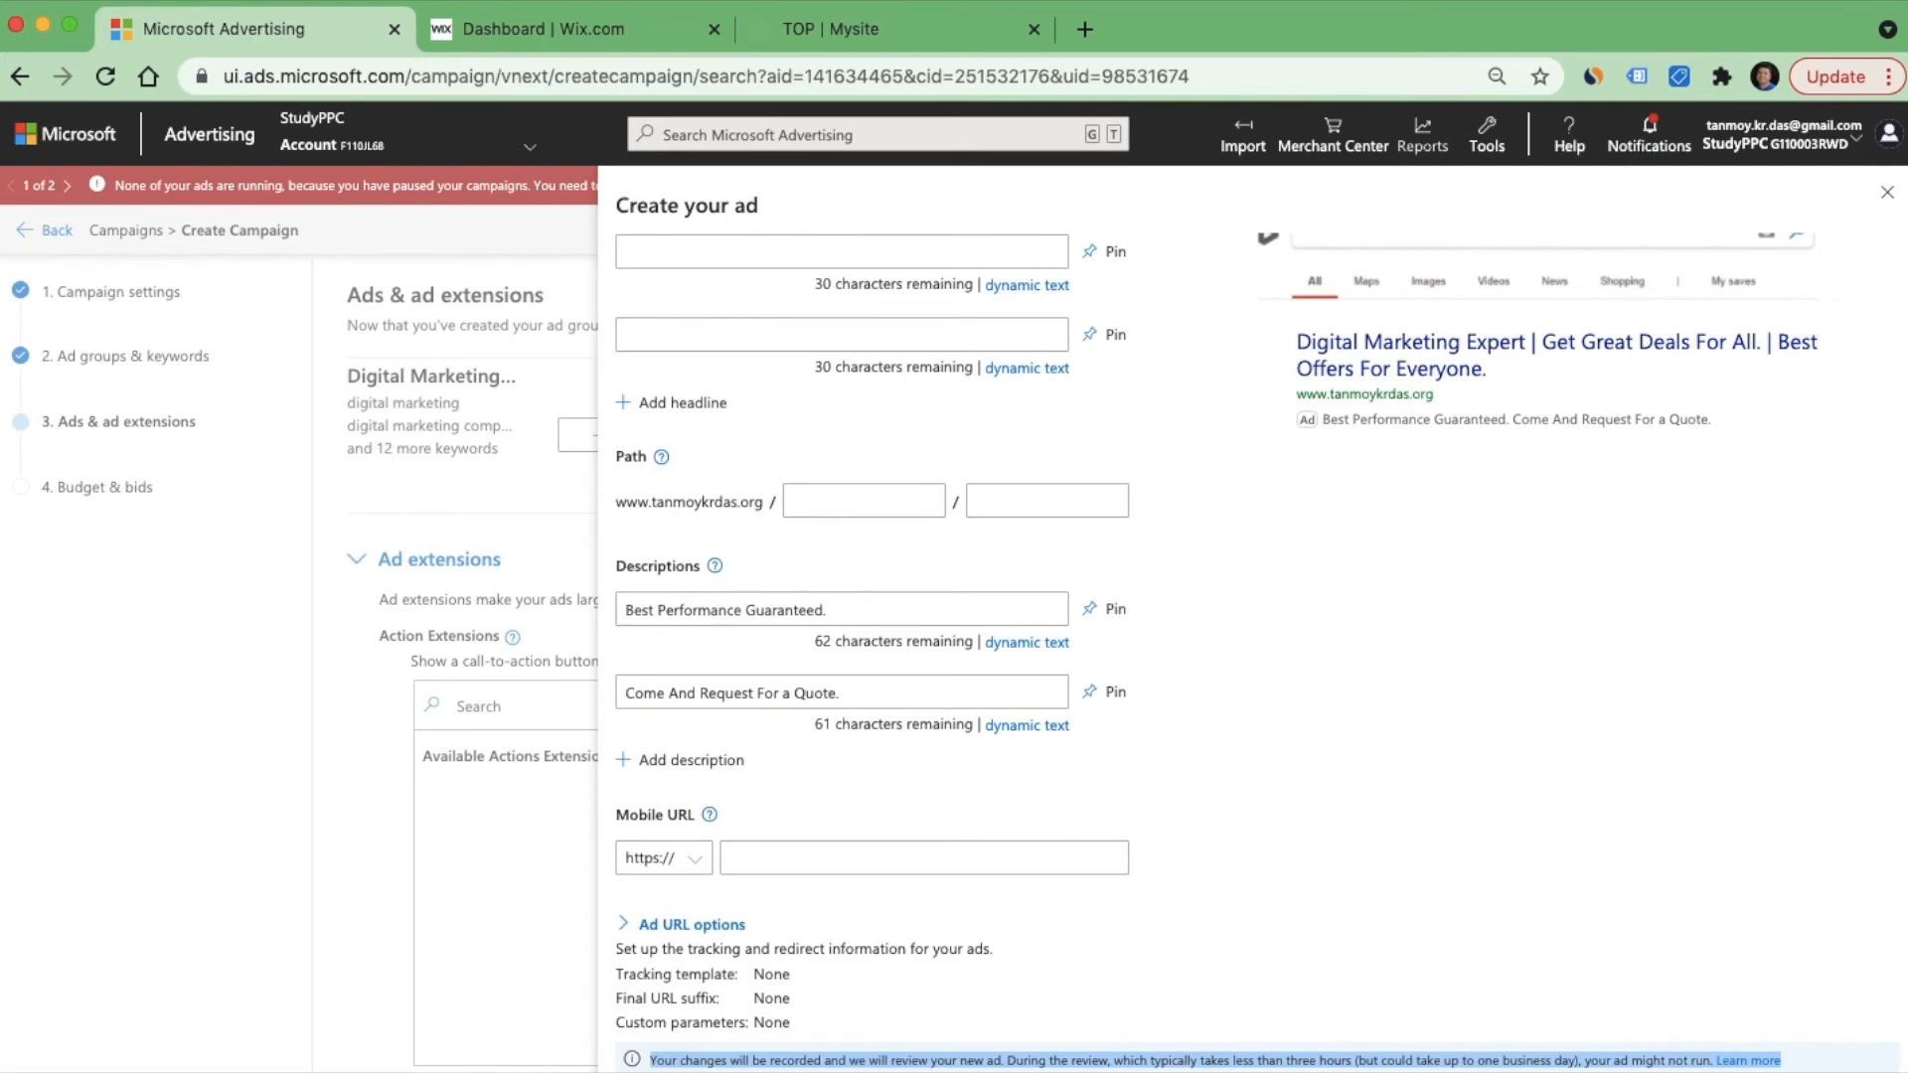
left_click(1903, 1071)
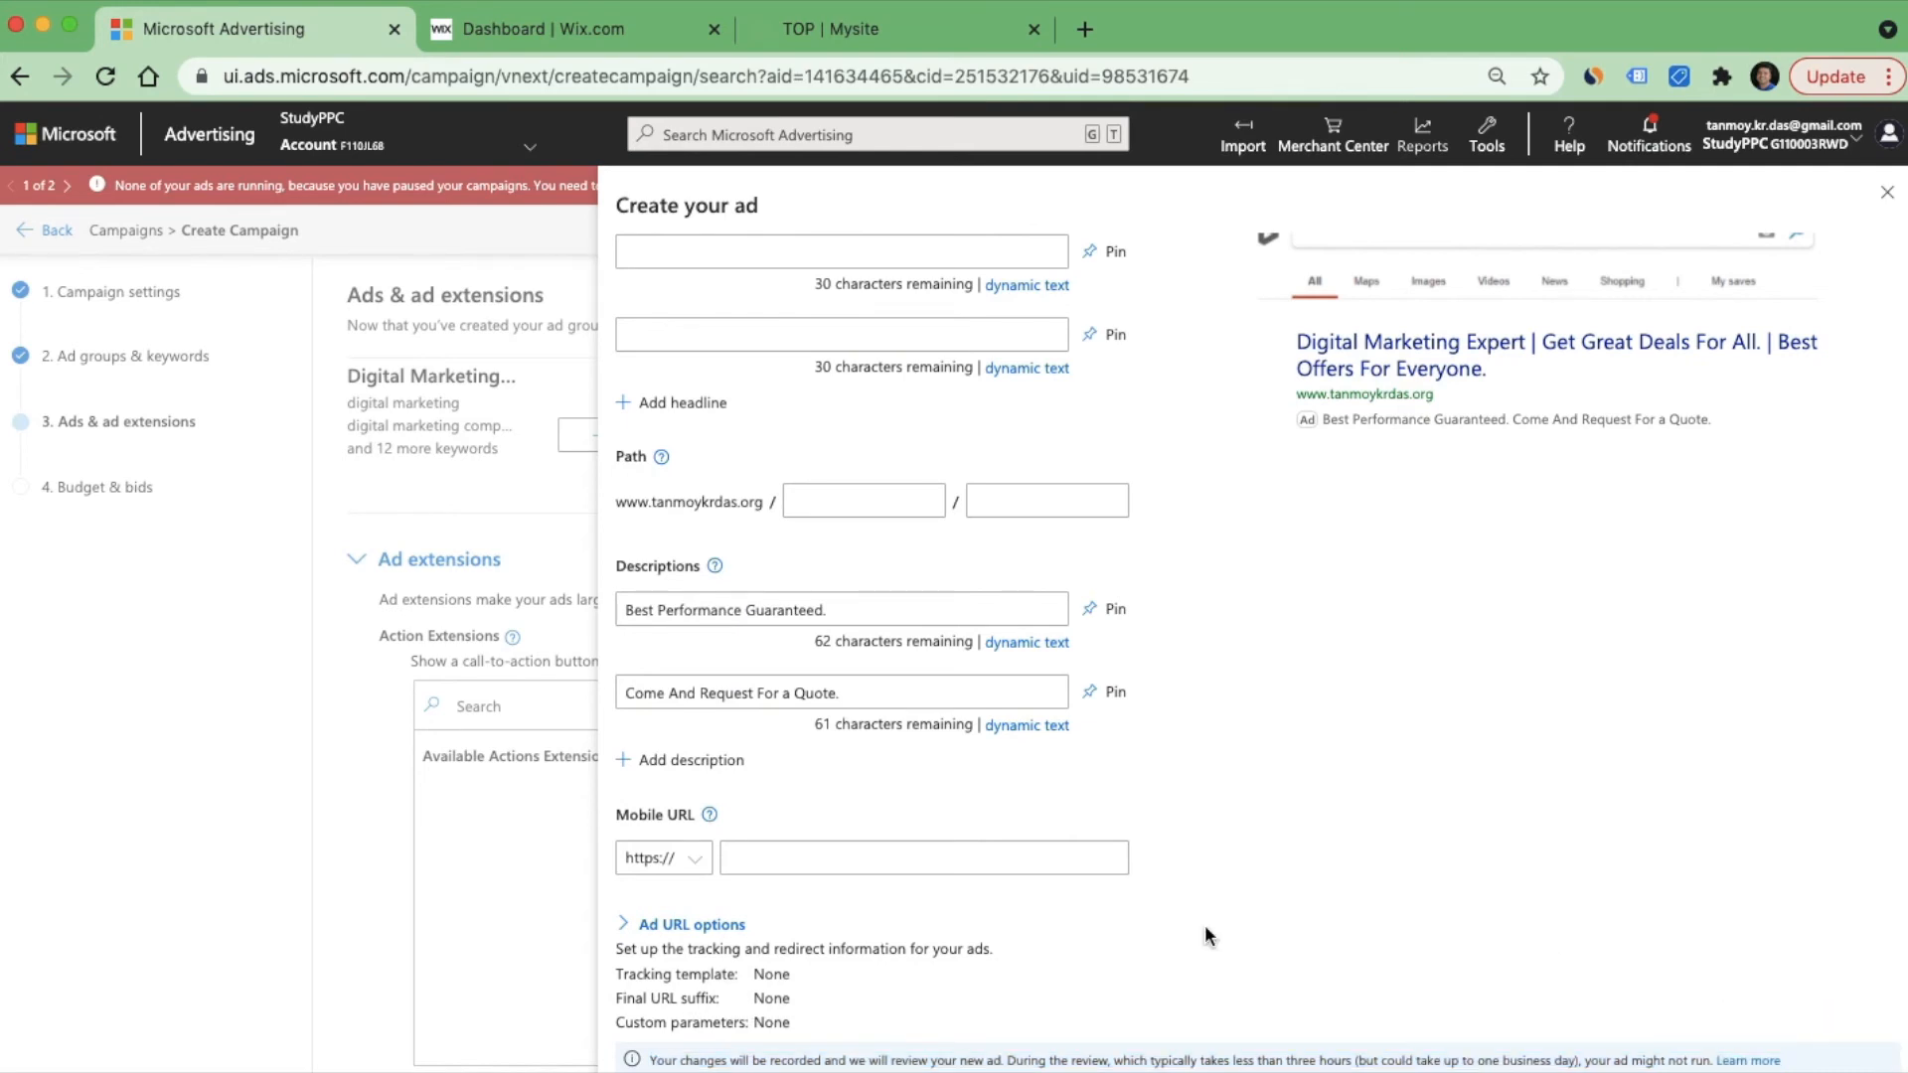
left_click(651, 1071)
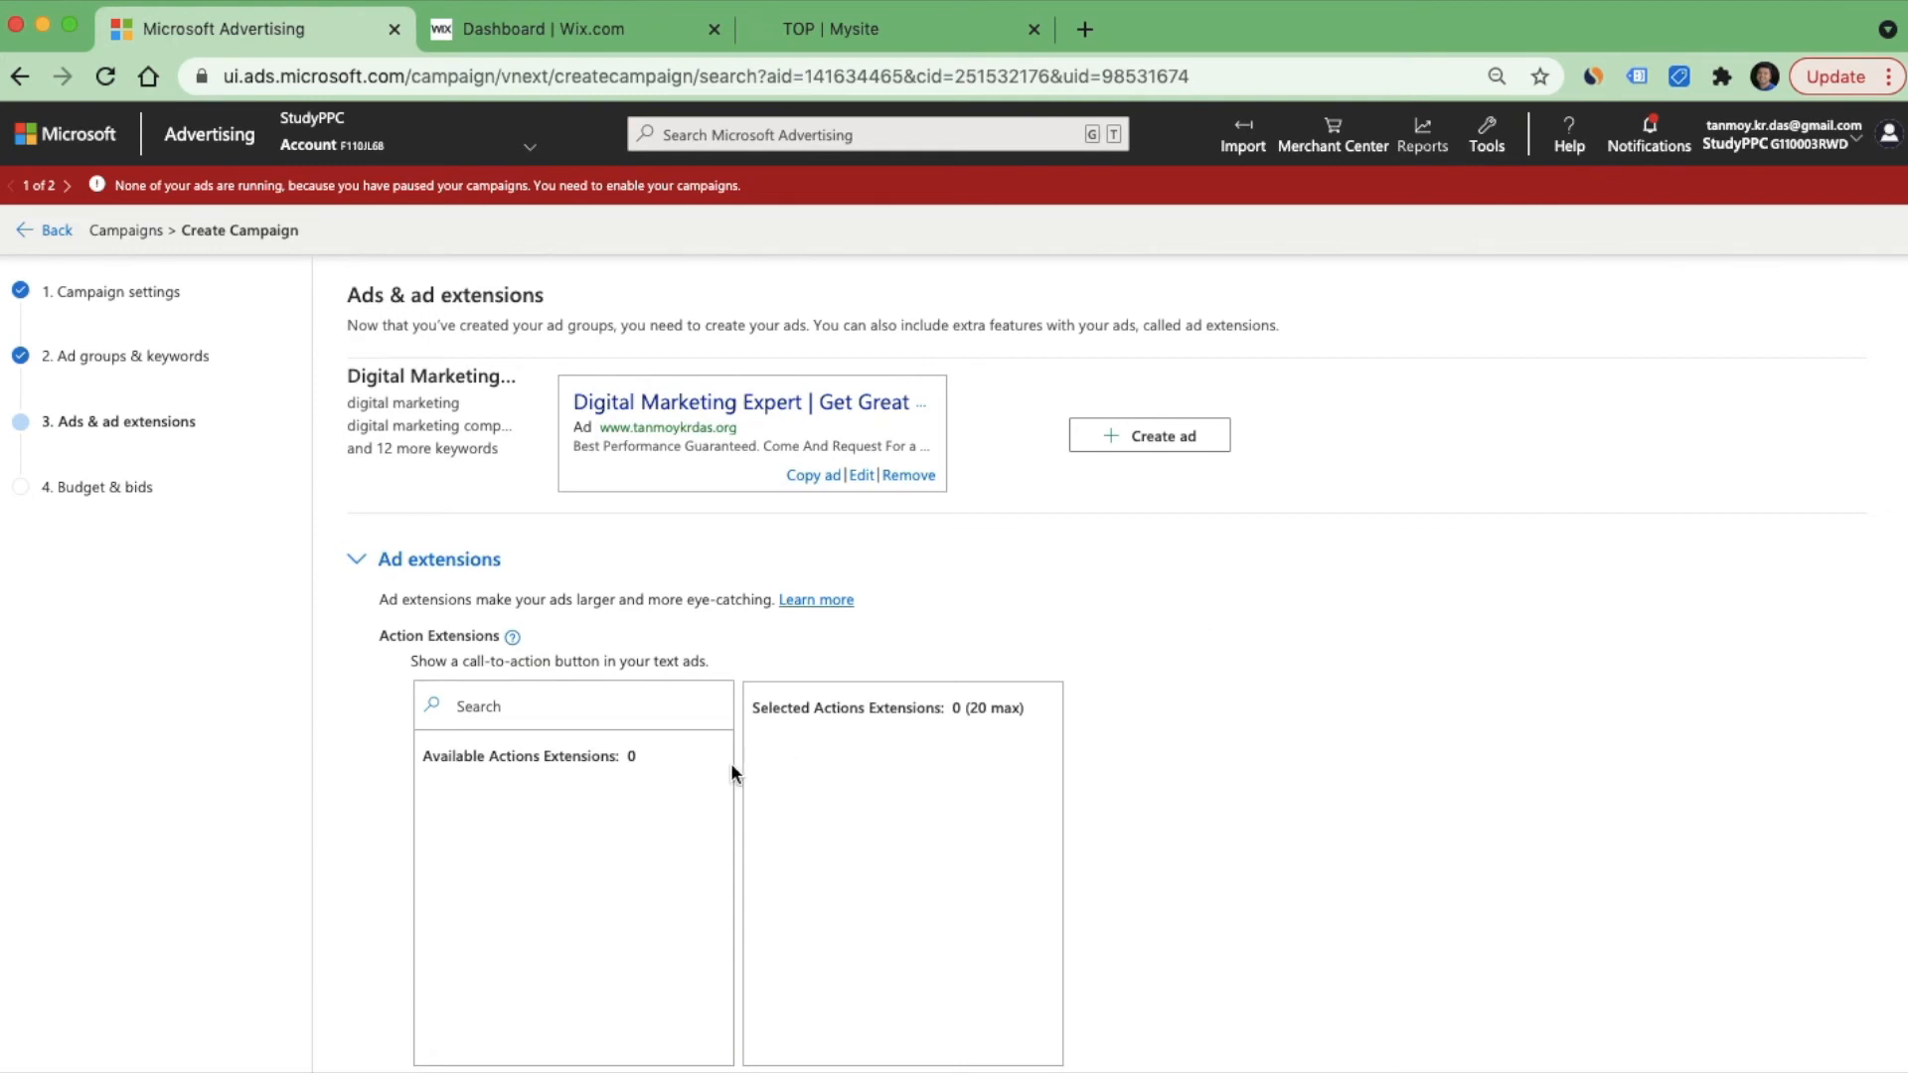
Step: Collapse the ad extensions section without adding any extension and continue to the budget and bids stage
scroll(731, 761, "down", 5)
scroll(731, 762, "up", 5)
left_click(362, 564)
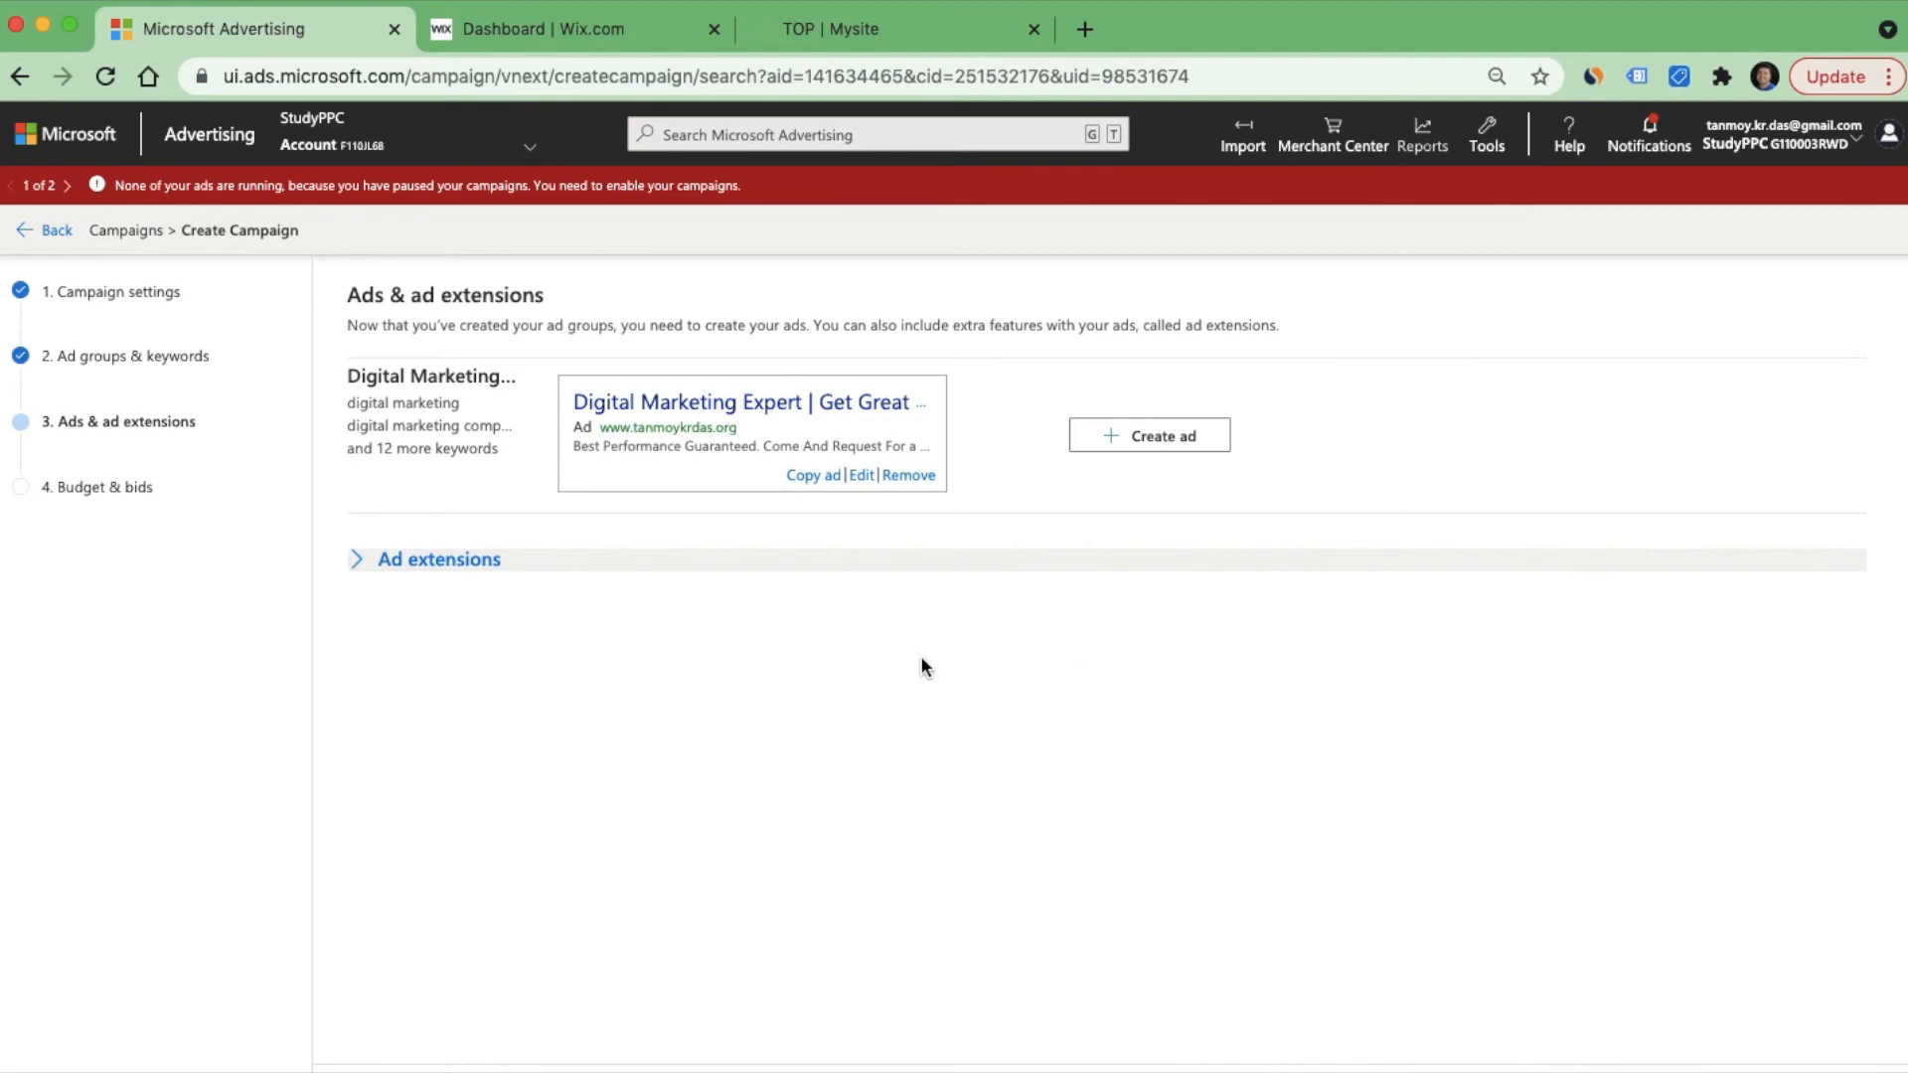
key("super+equal")
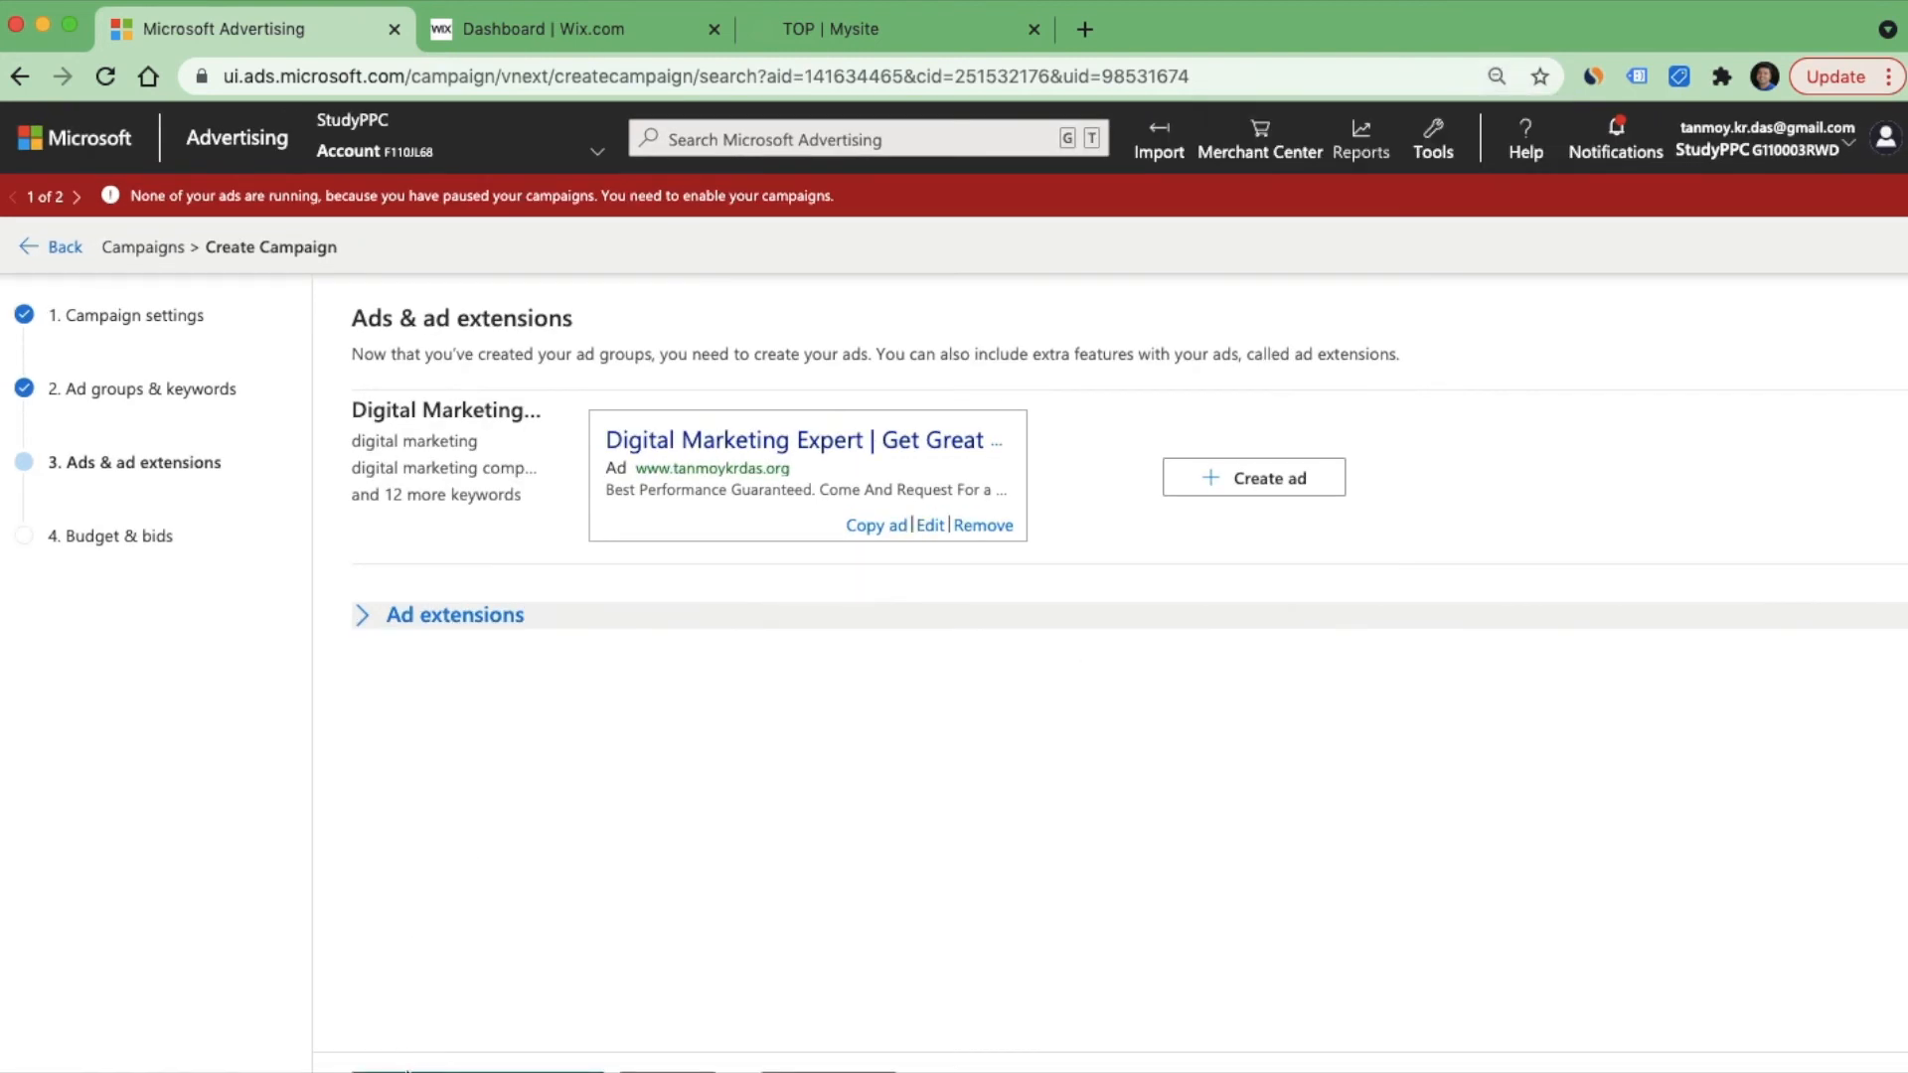
left_click(405, 1068)
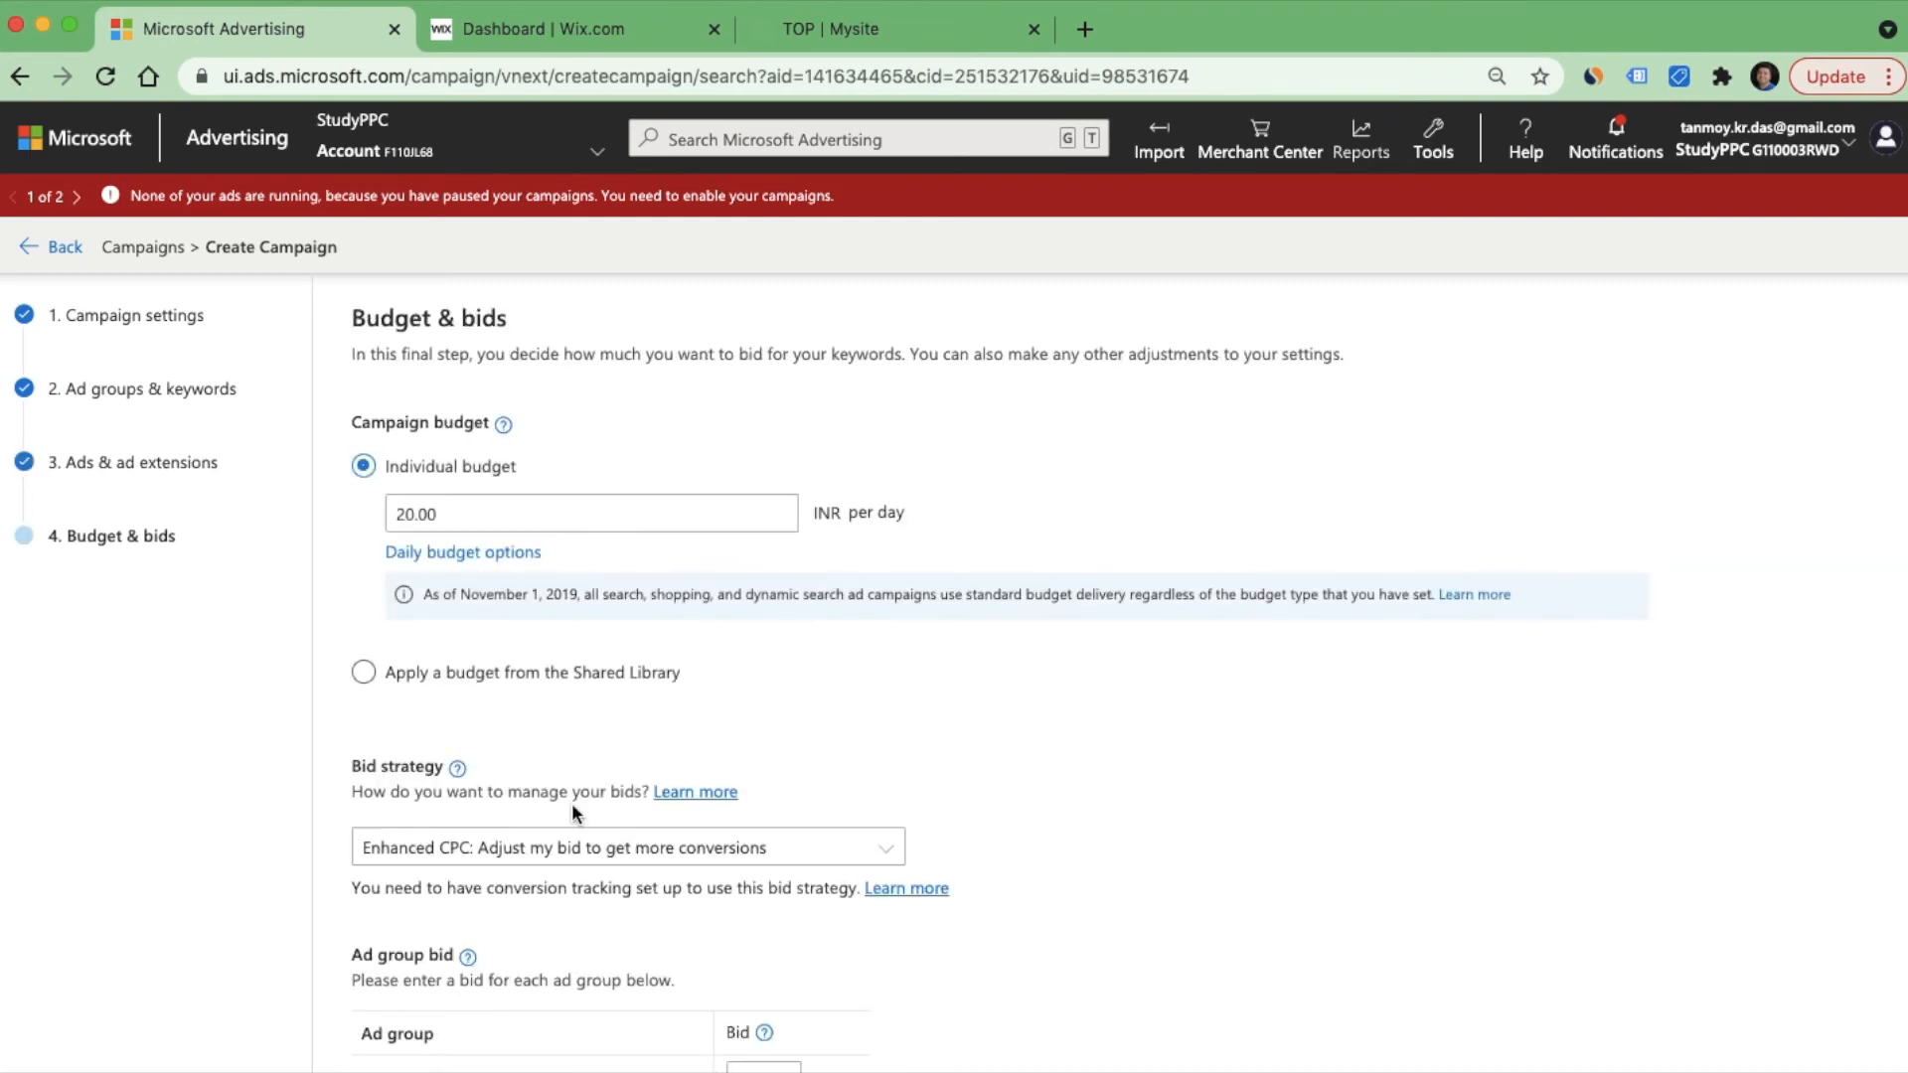
Step: Set the campaign's bid strategy to Maximize Clicks (automated bidding), keeping the individual daily budget
left_click(622, 507)
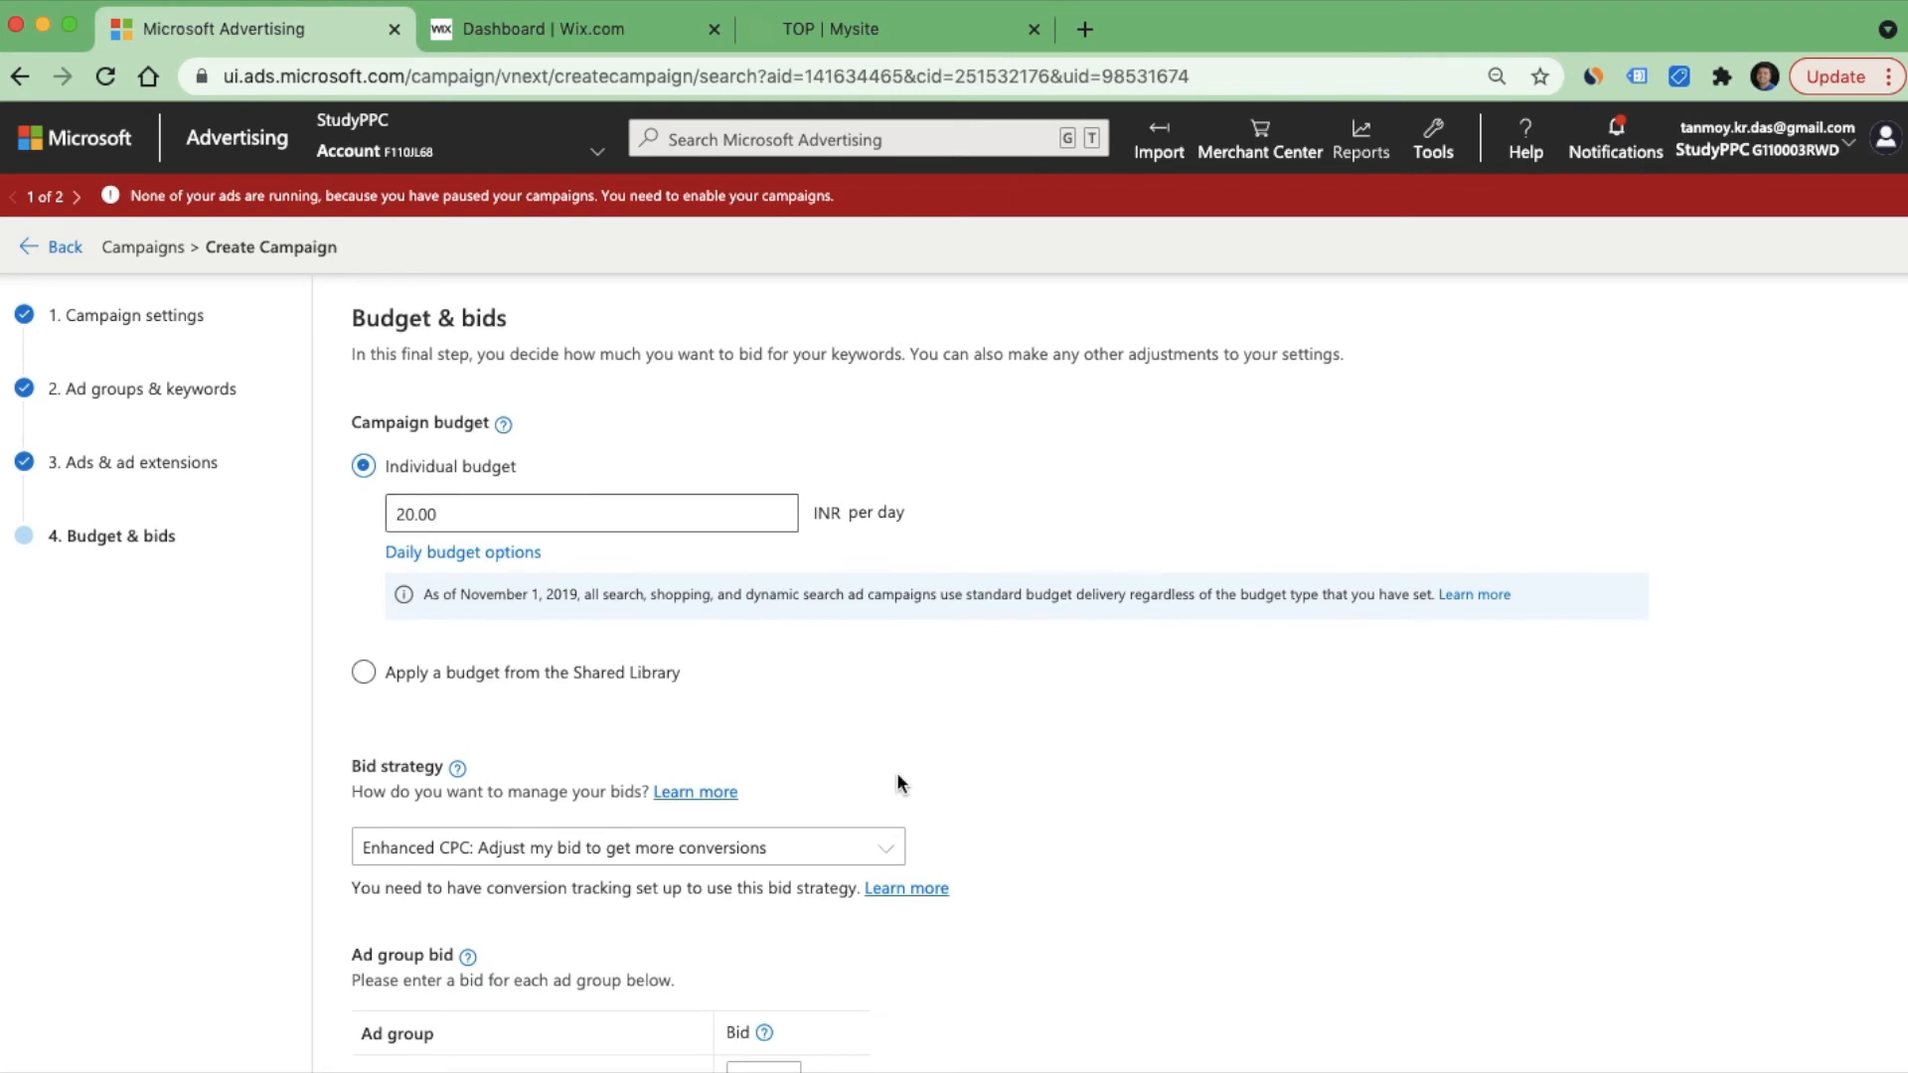
scroll(1064, 815, "down", 3)
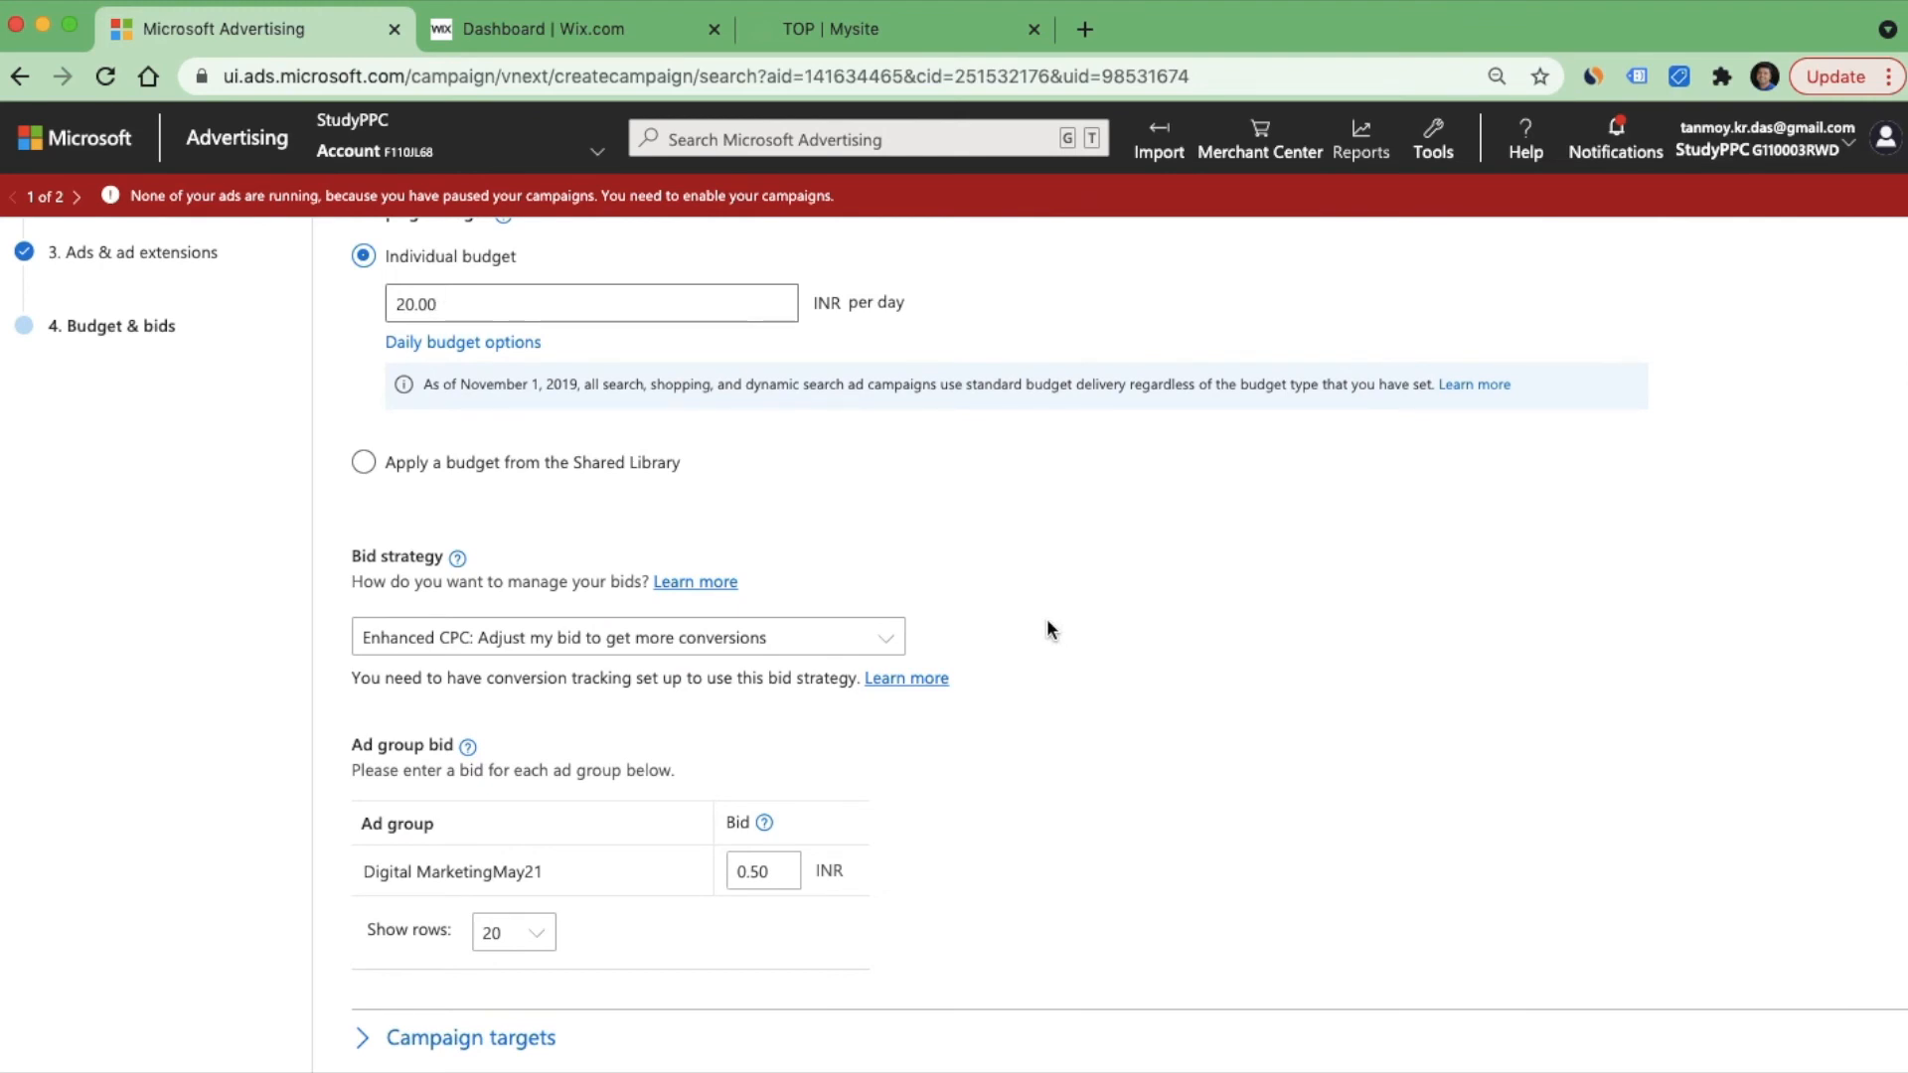
left_click(883, 637)
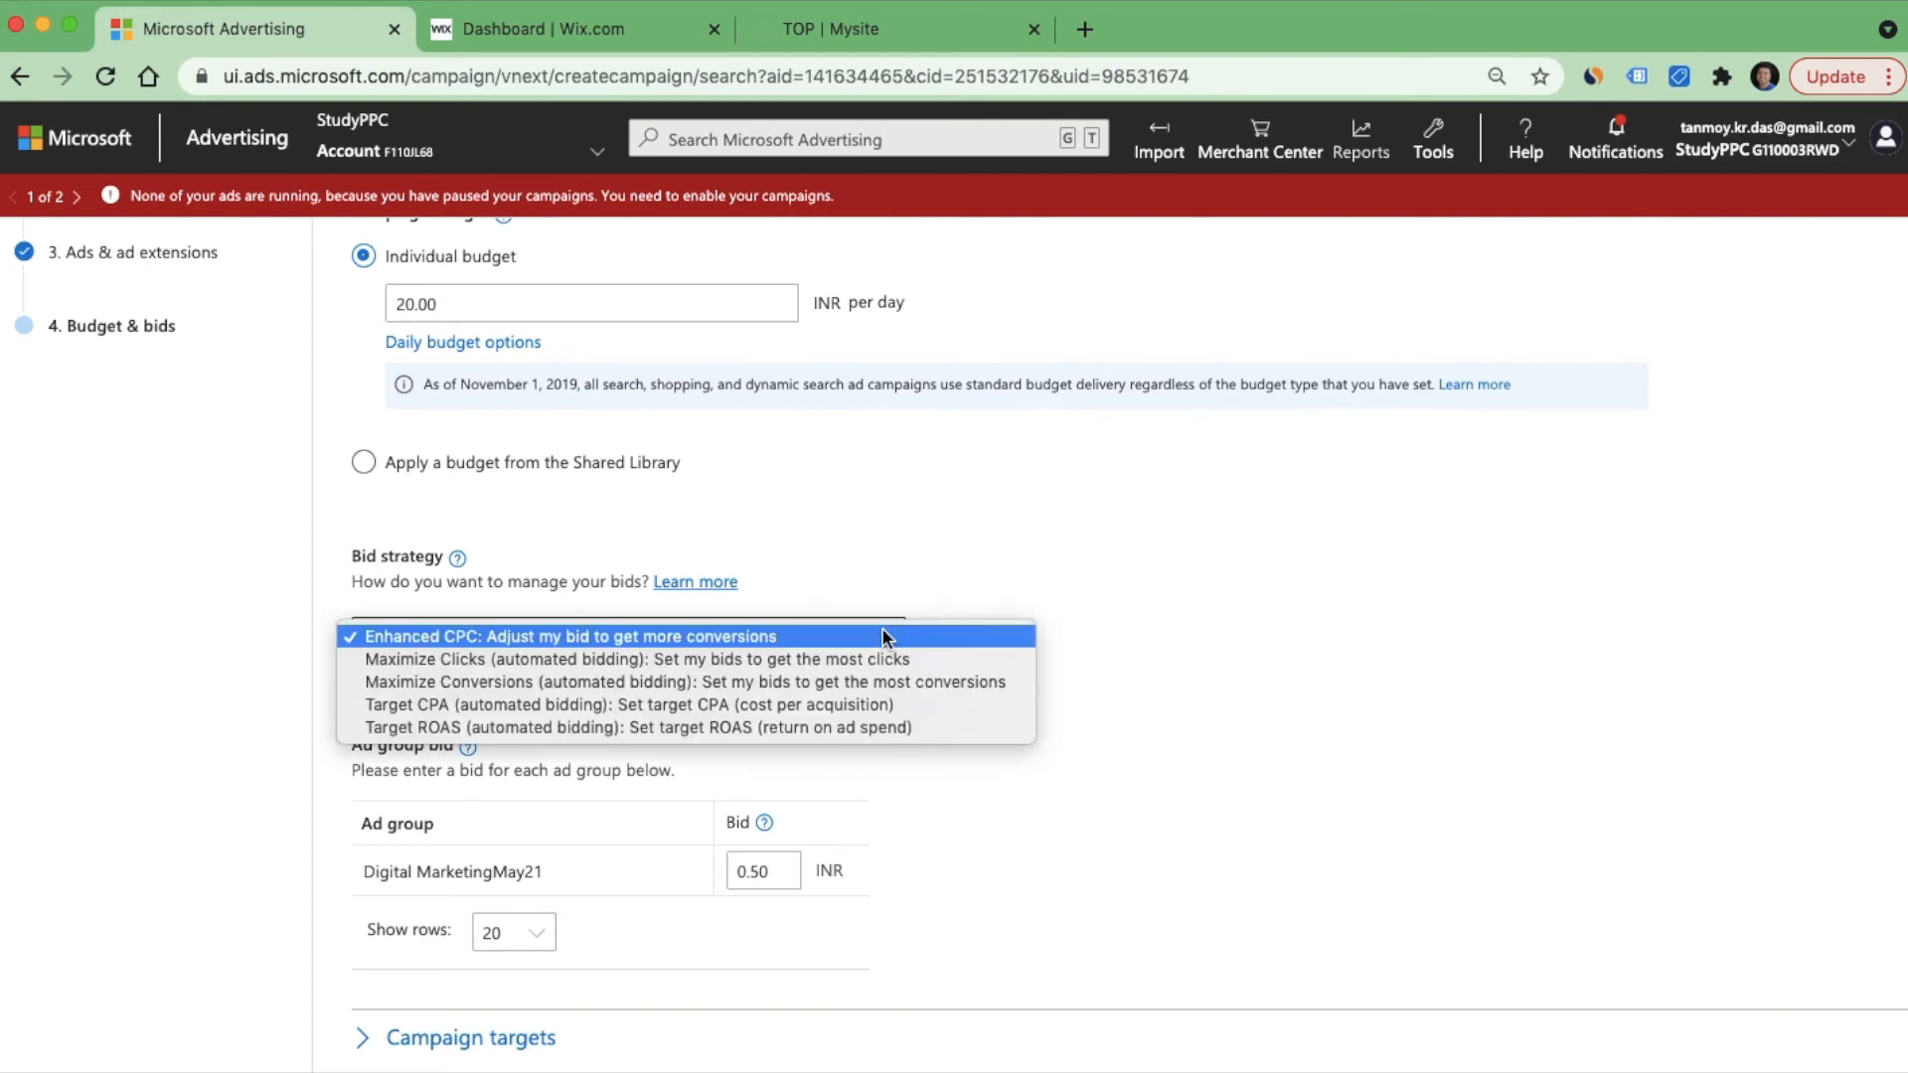
left_click(803, 662)
key("super+equal")
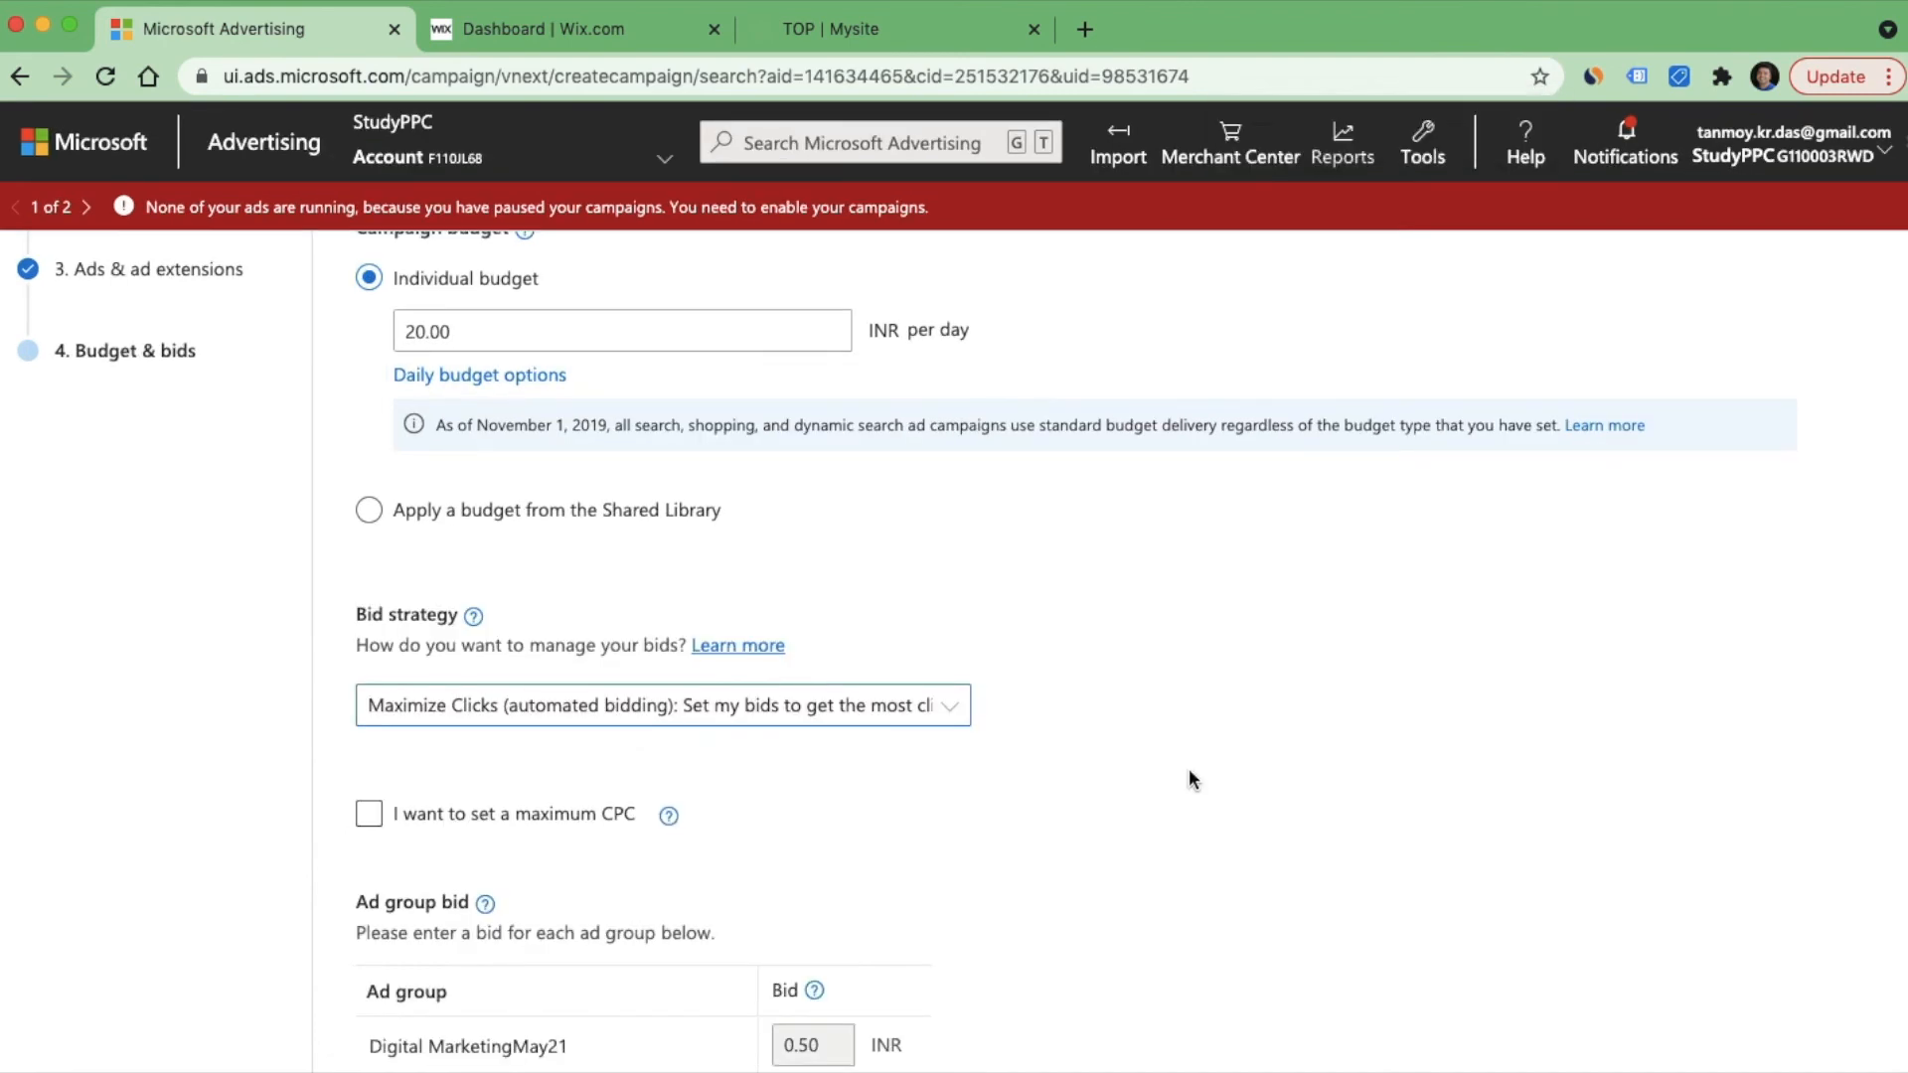
Step: Enable a maximum CPC limit for the bid strategy and set it to 5 INR
scroll(1189, 780, "down", 2)
left_click(552, 688)
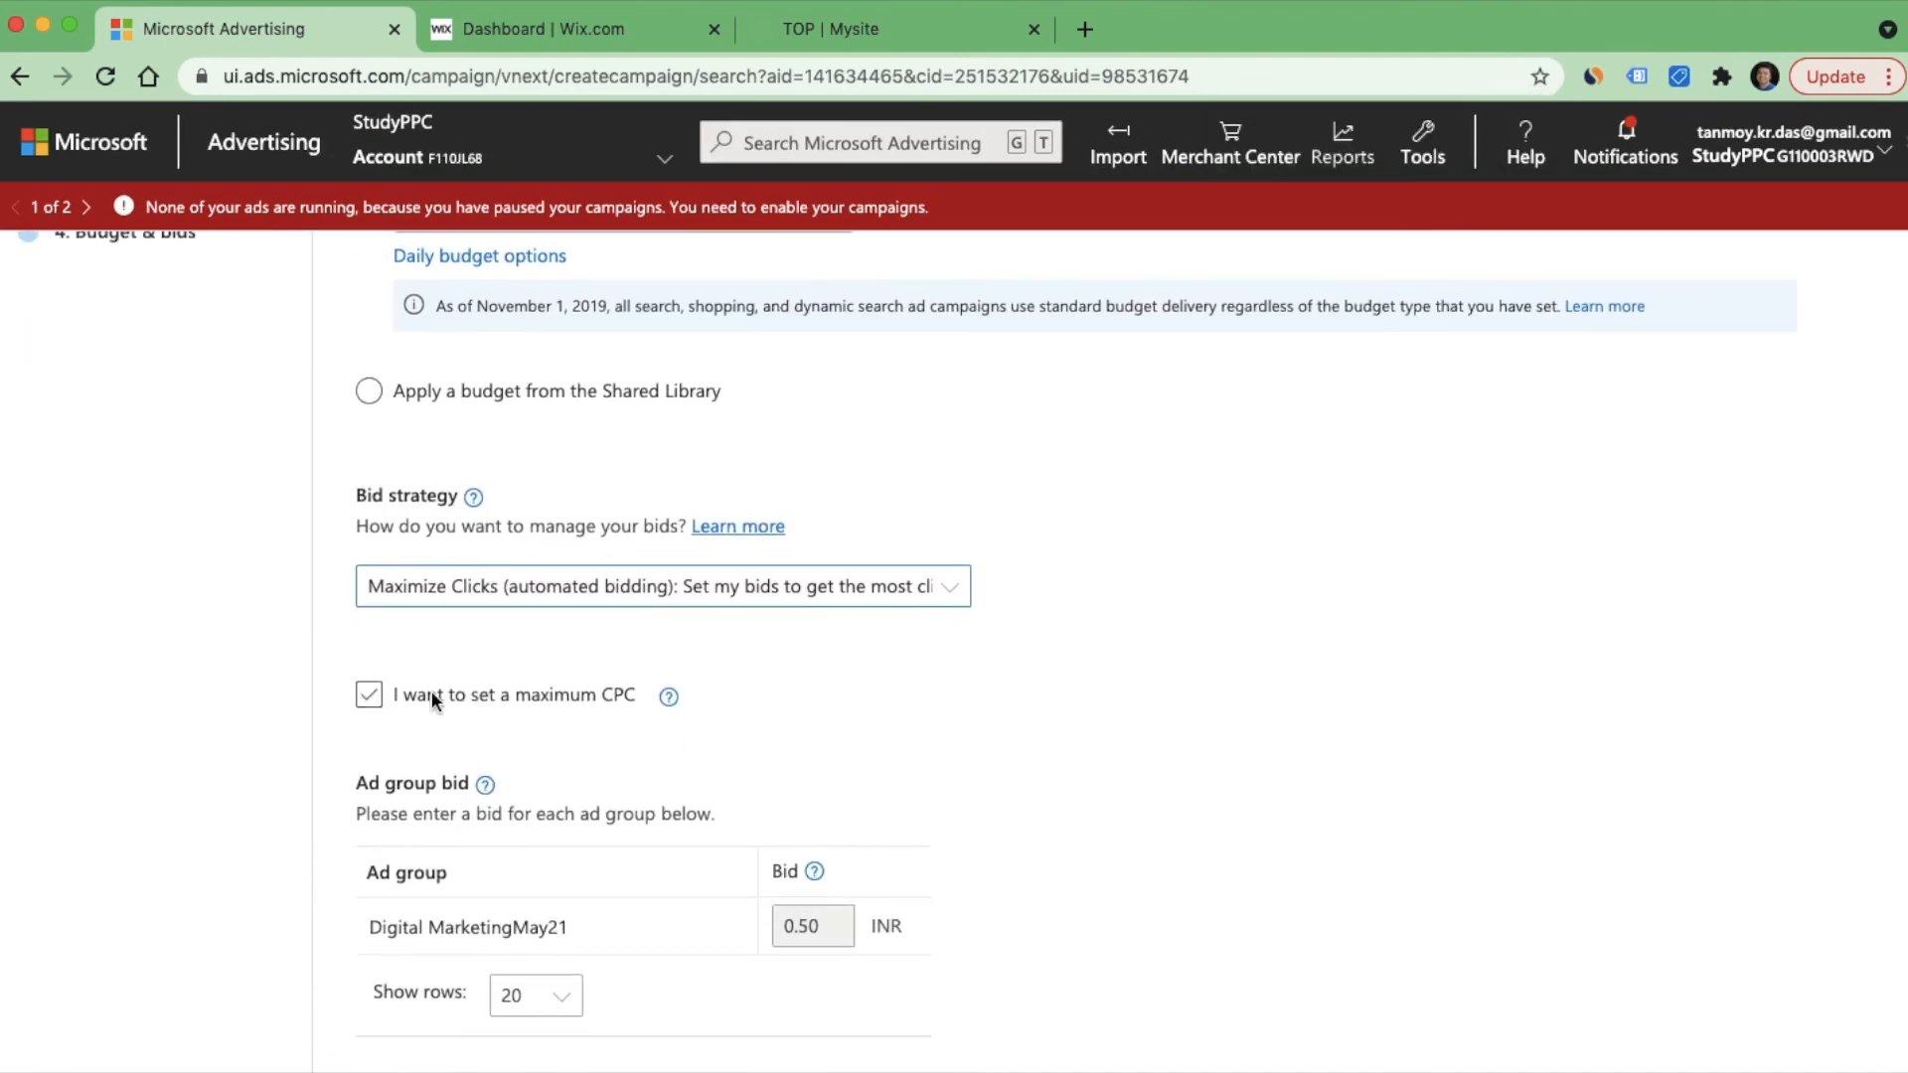
left_click(369, 696)
left_click(405, 751)
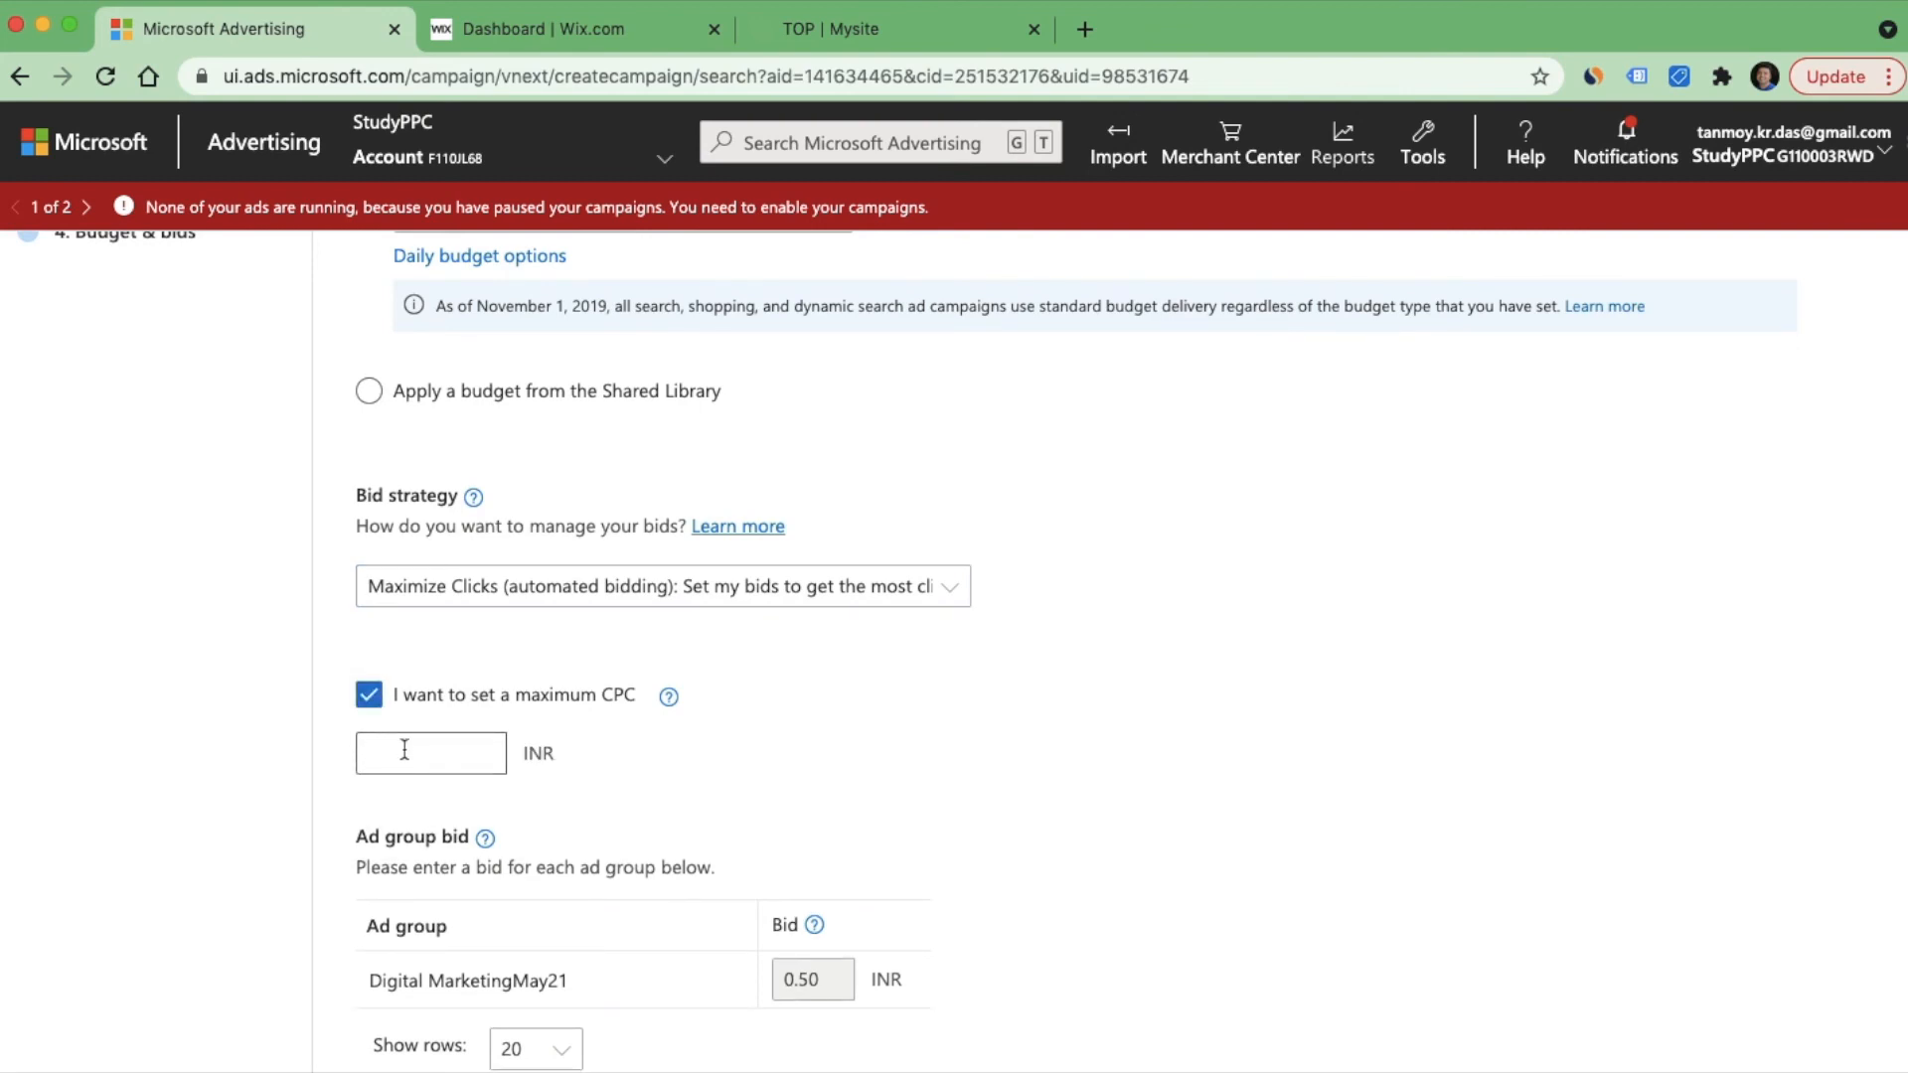
type("5")
Step: Review the location and device bid adjustments in the campaign targets, and collapse that section
scroll(1095, 771, "down", 5)
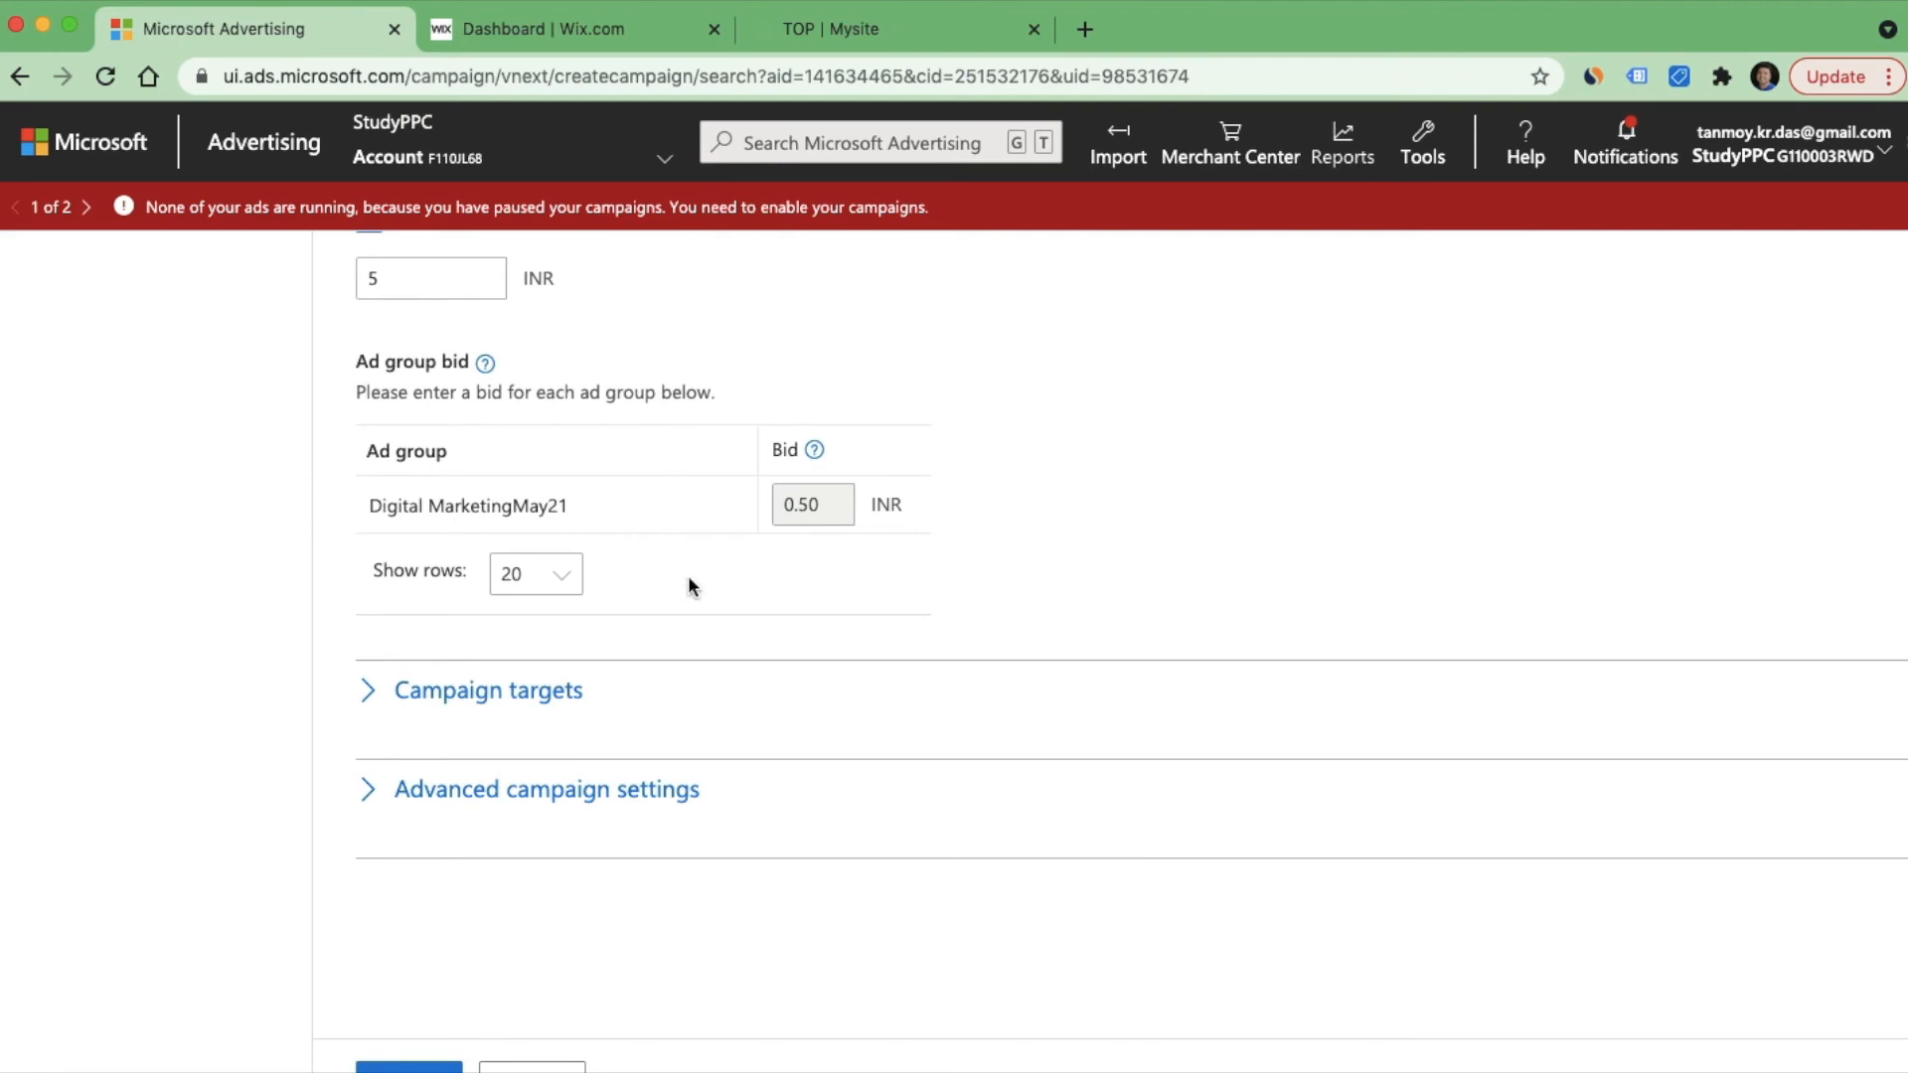
left_click(507, 695)
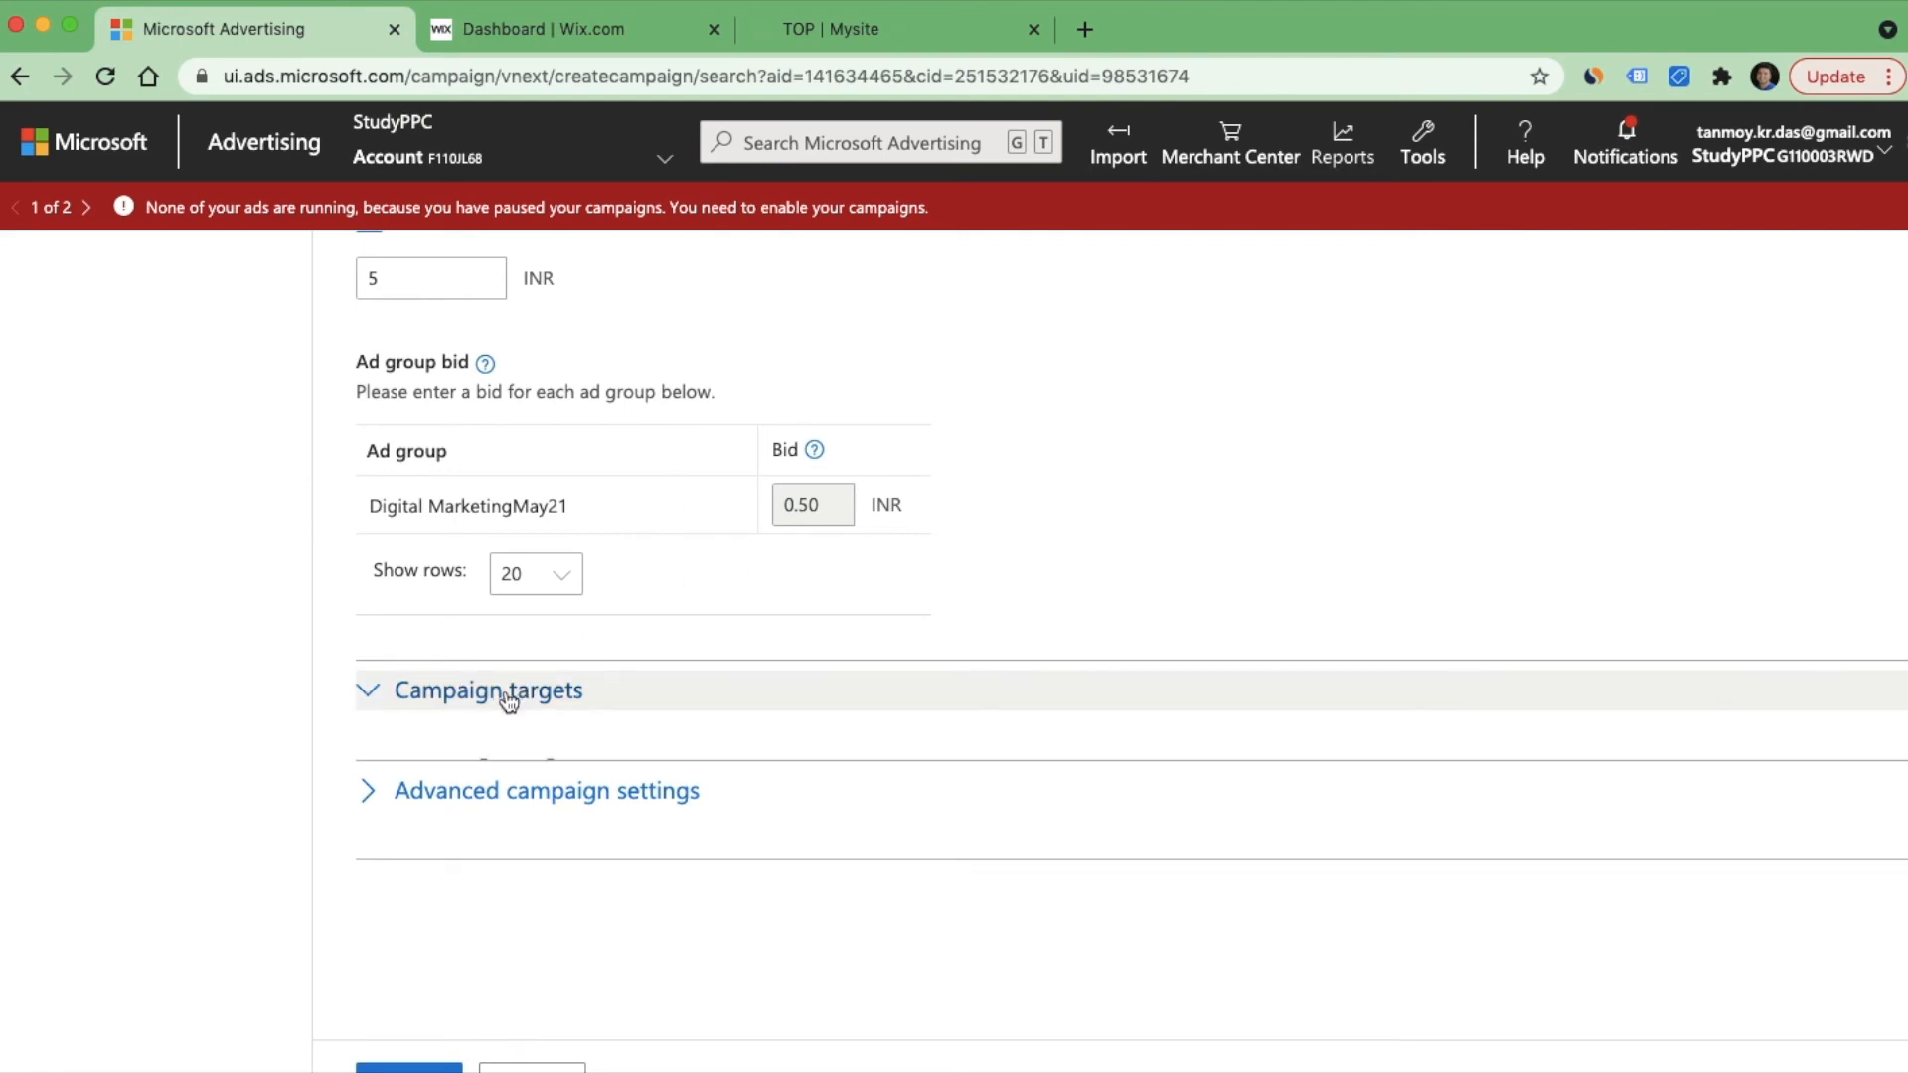
scroll(772, 885, "down", 4)
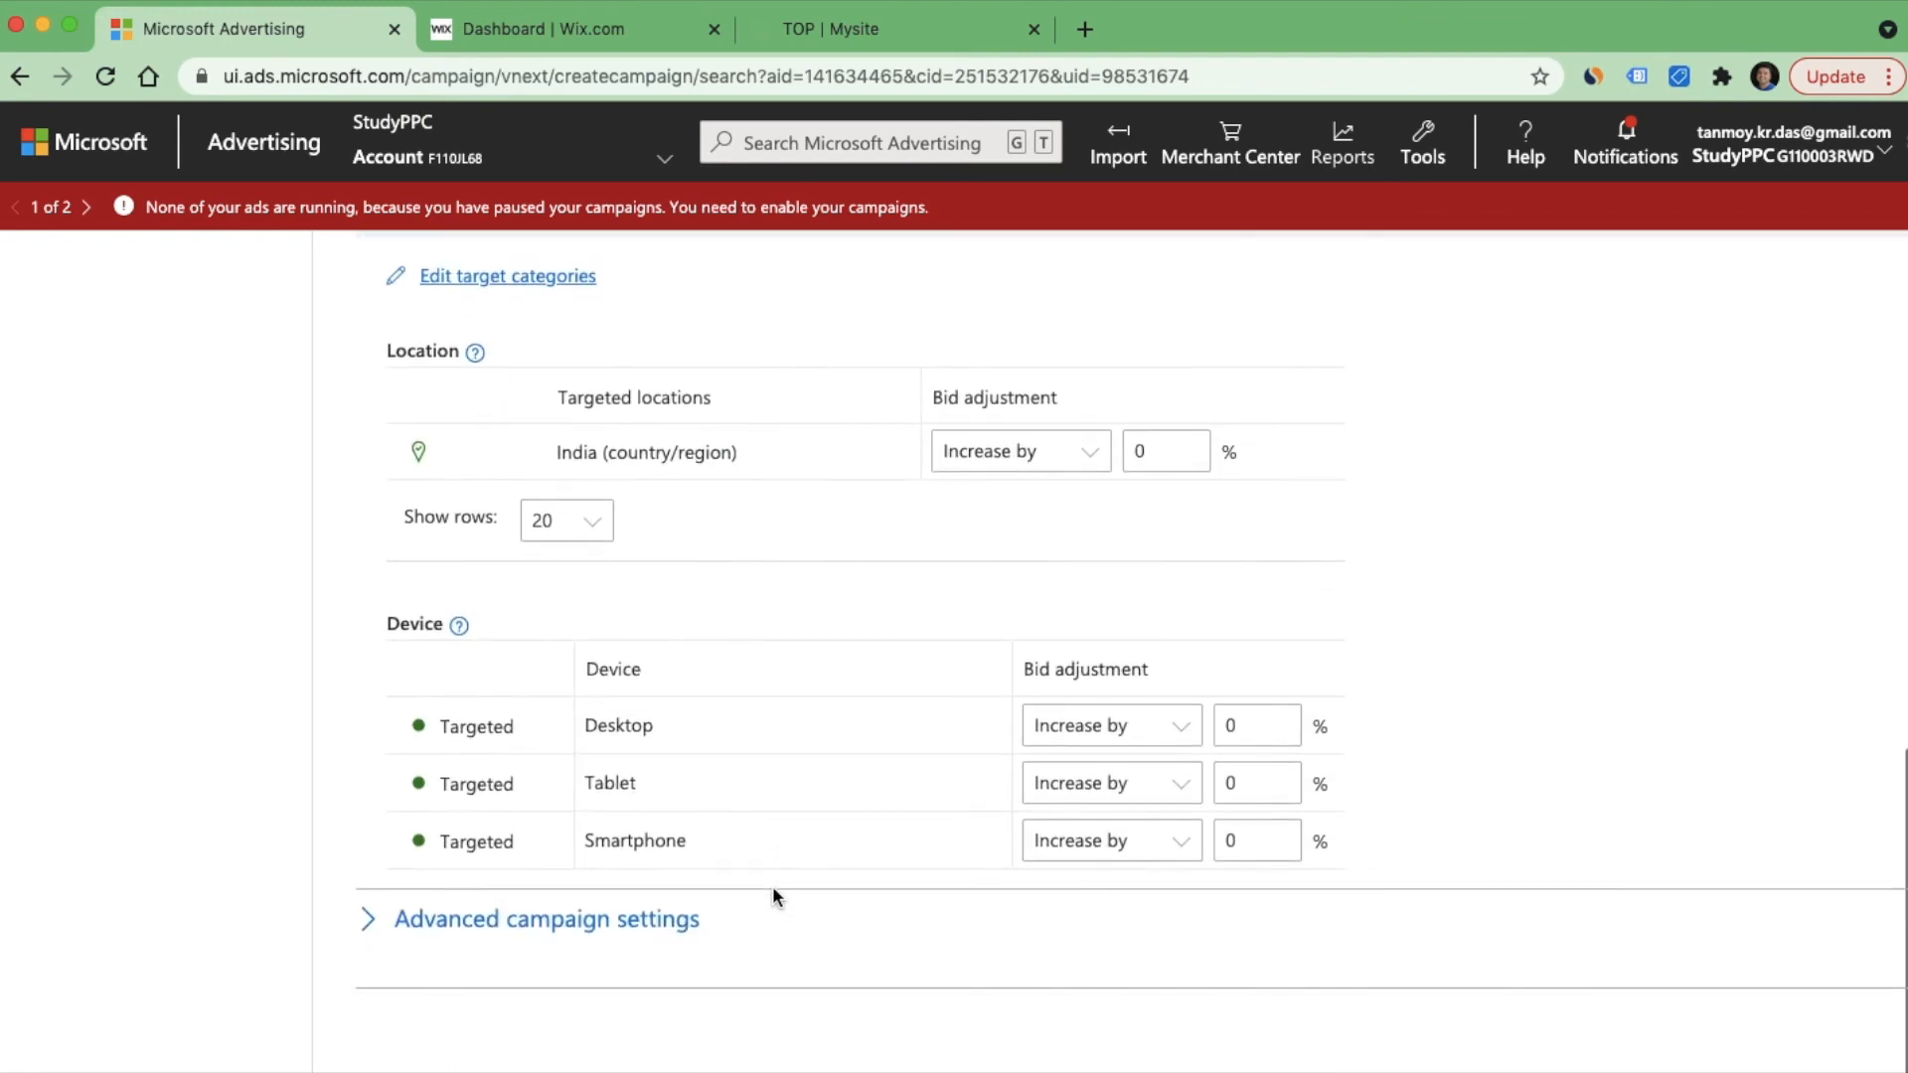
scroll(796, 580, "up", 1)
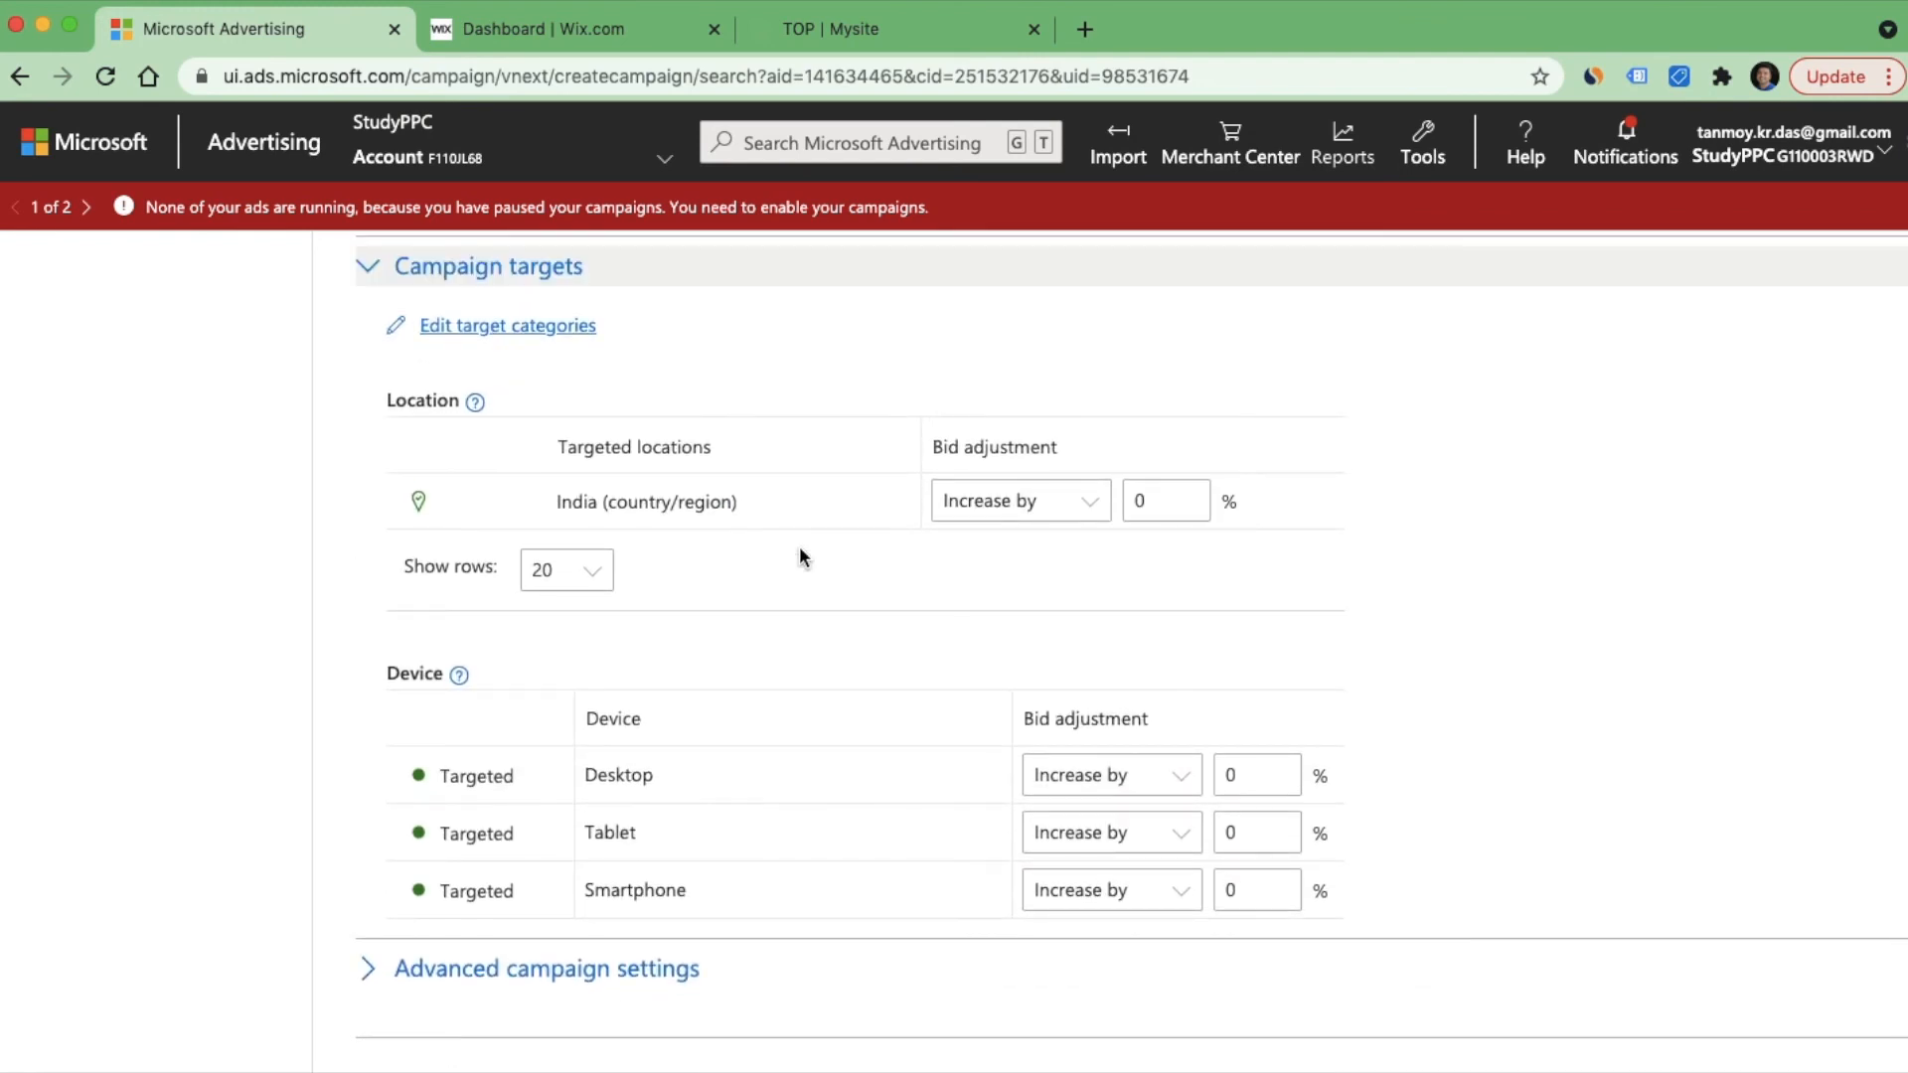
scroll(829, 784, "down", 1)
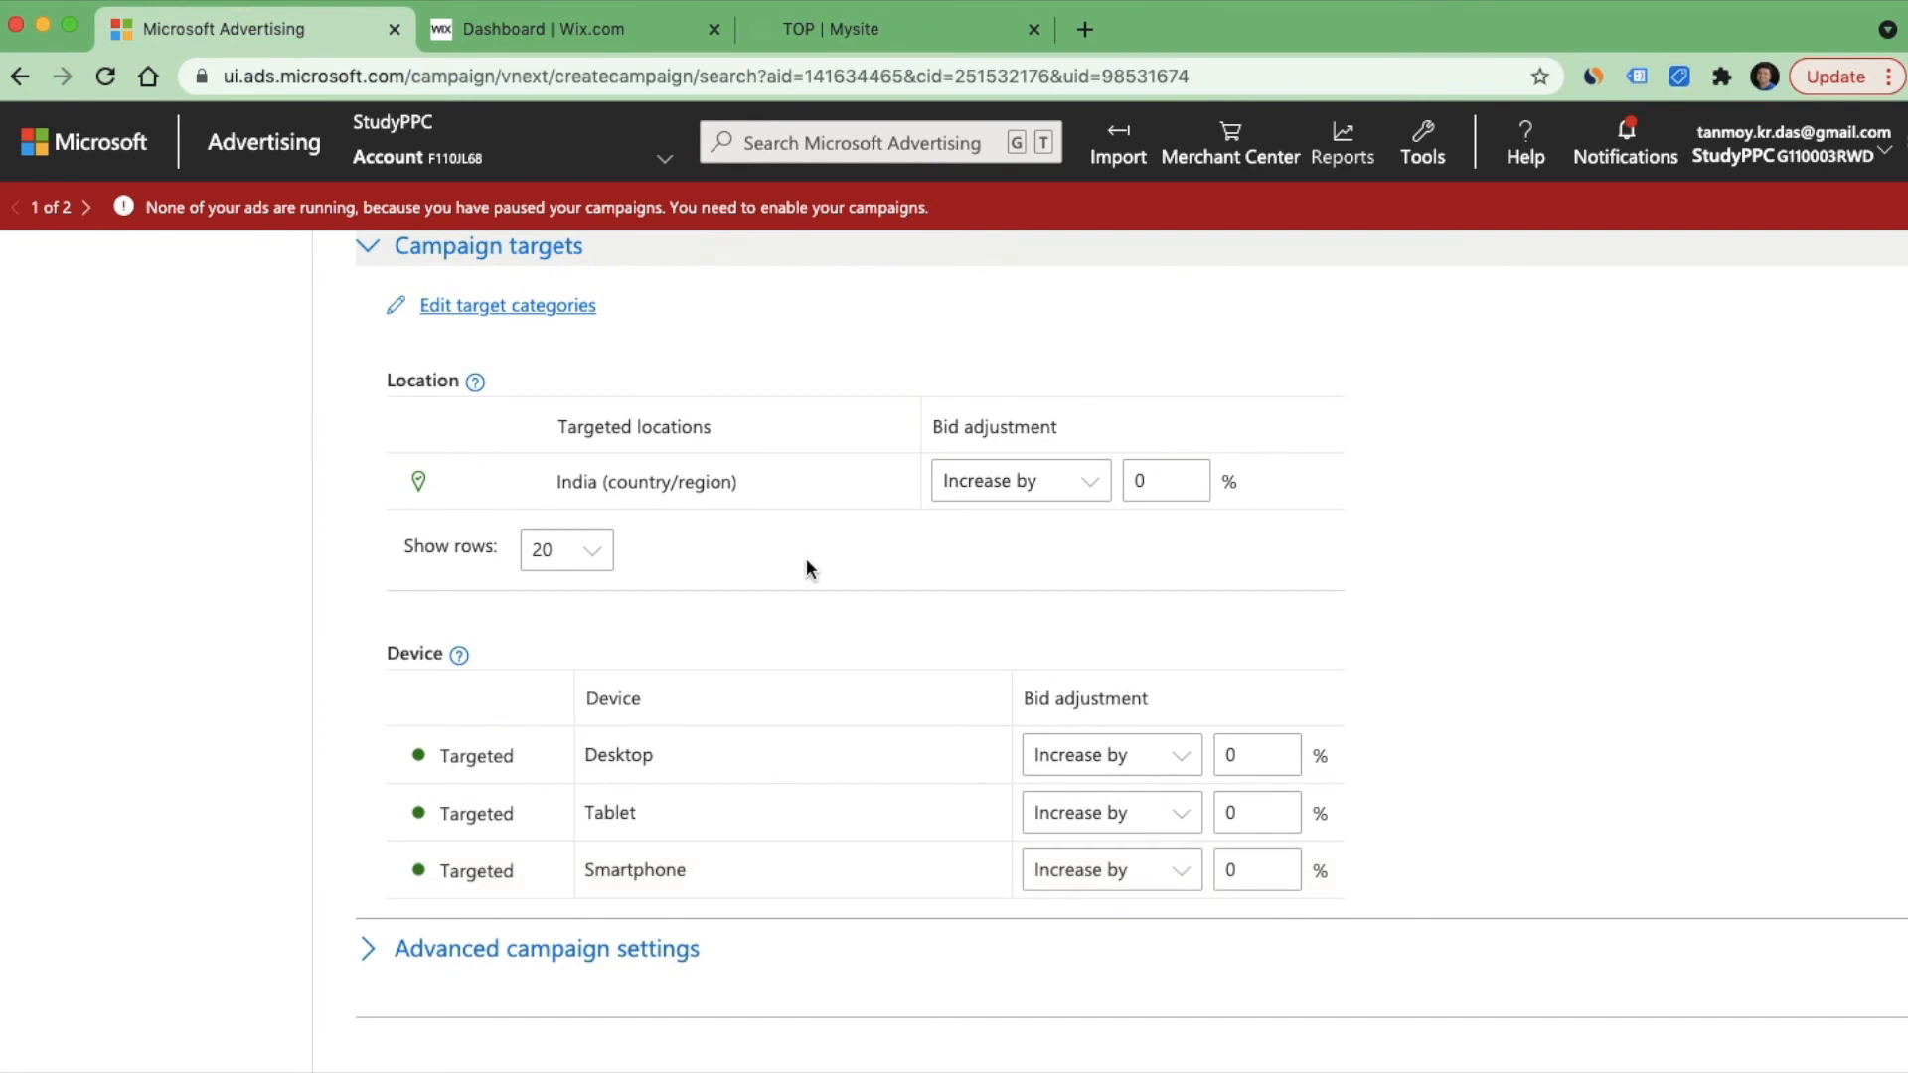
scroll(807, 558, "up", 2)
left_click(664, 373)
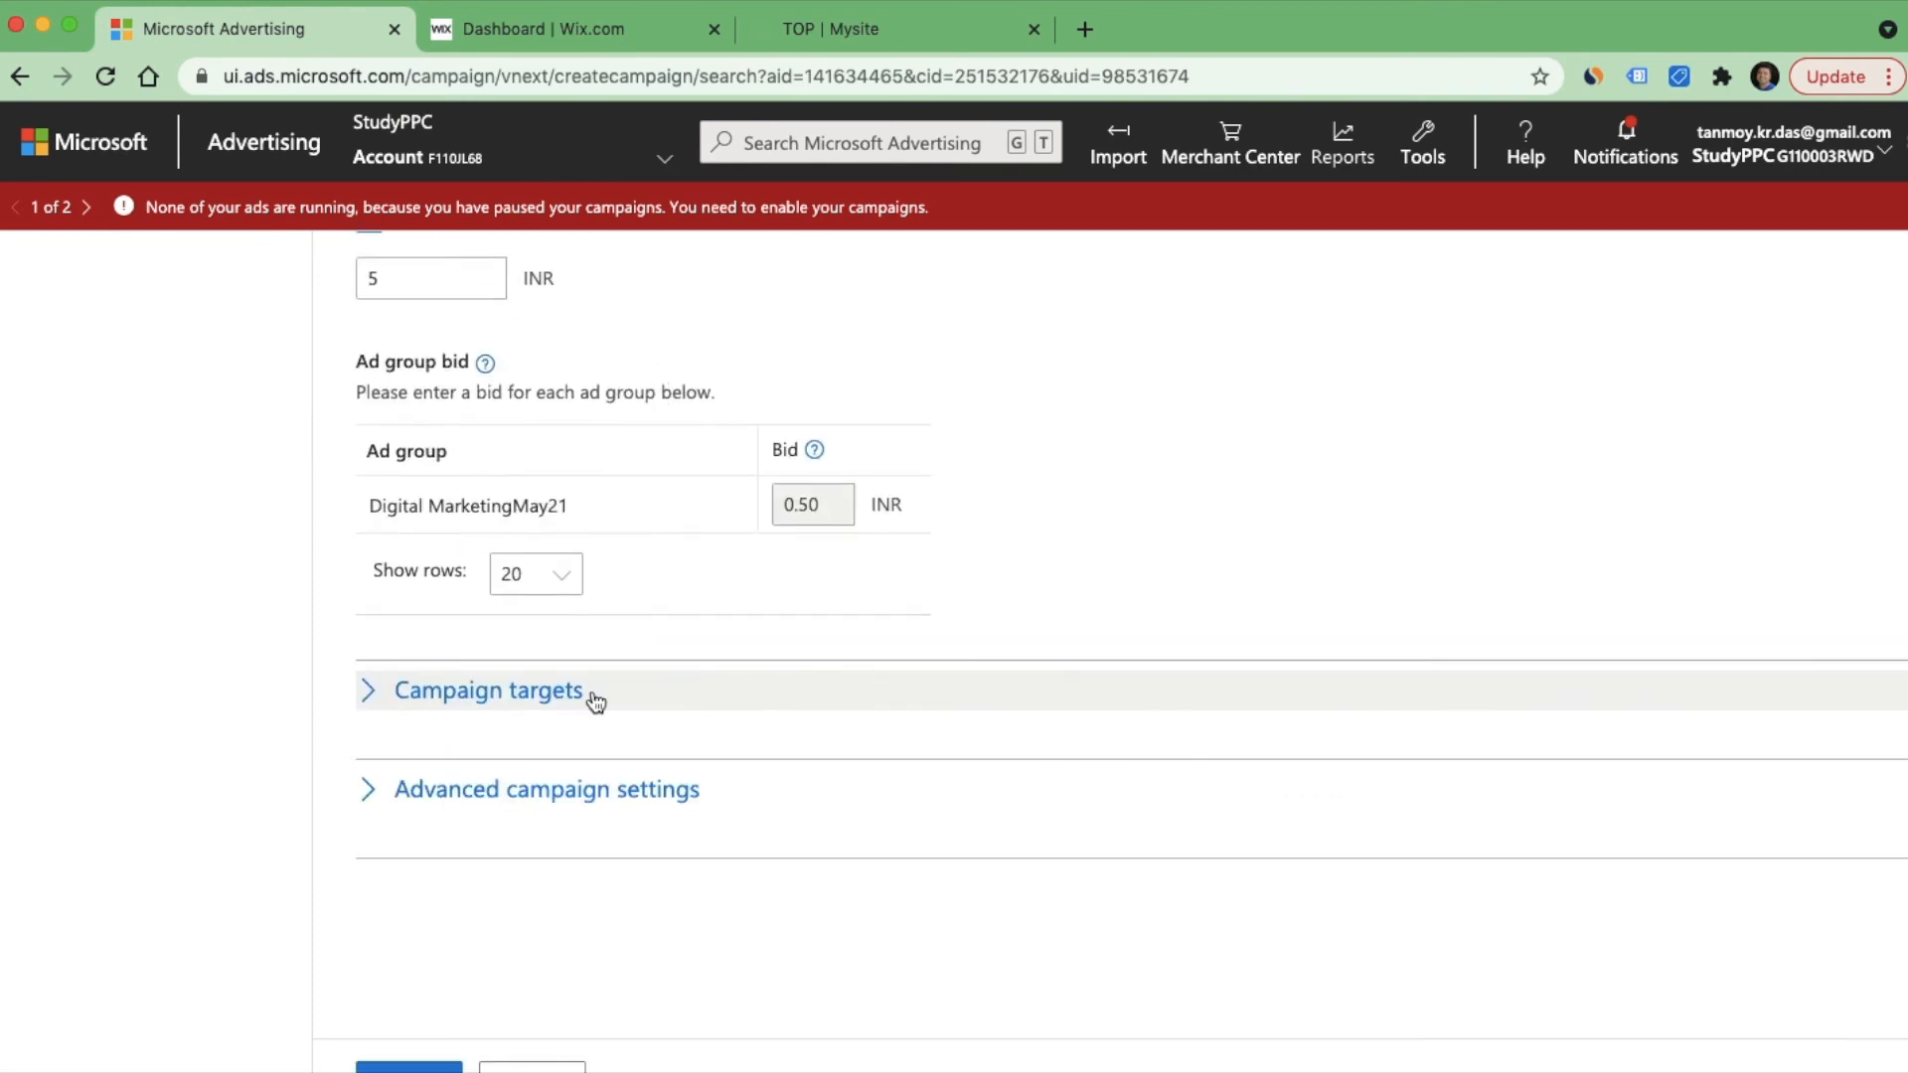
Step: Examine the ad schedule and the other options in the advanced campaign settings
left_click(577, 803)
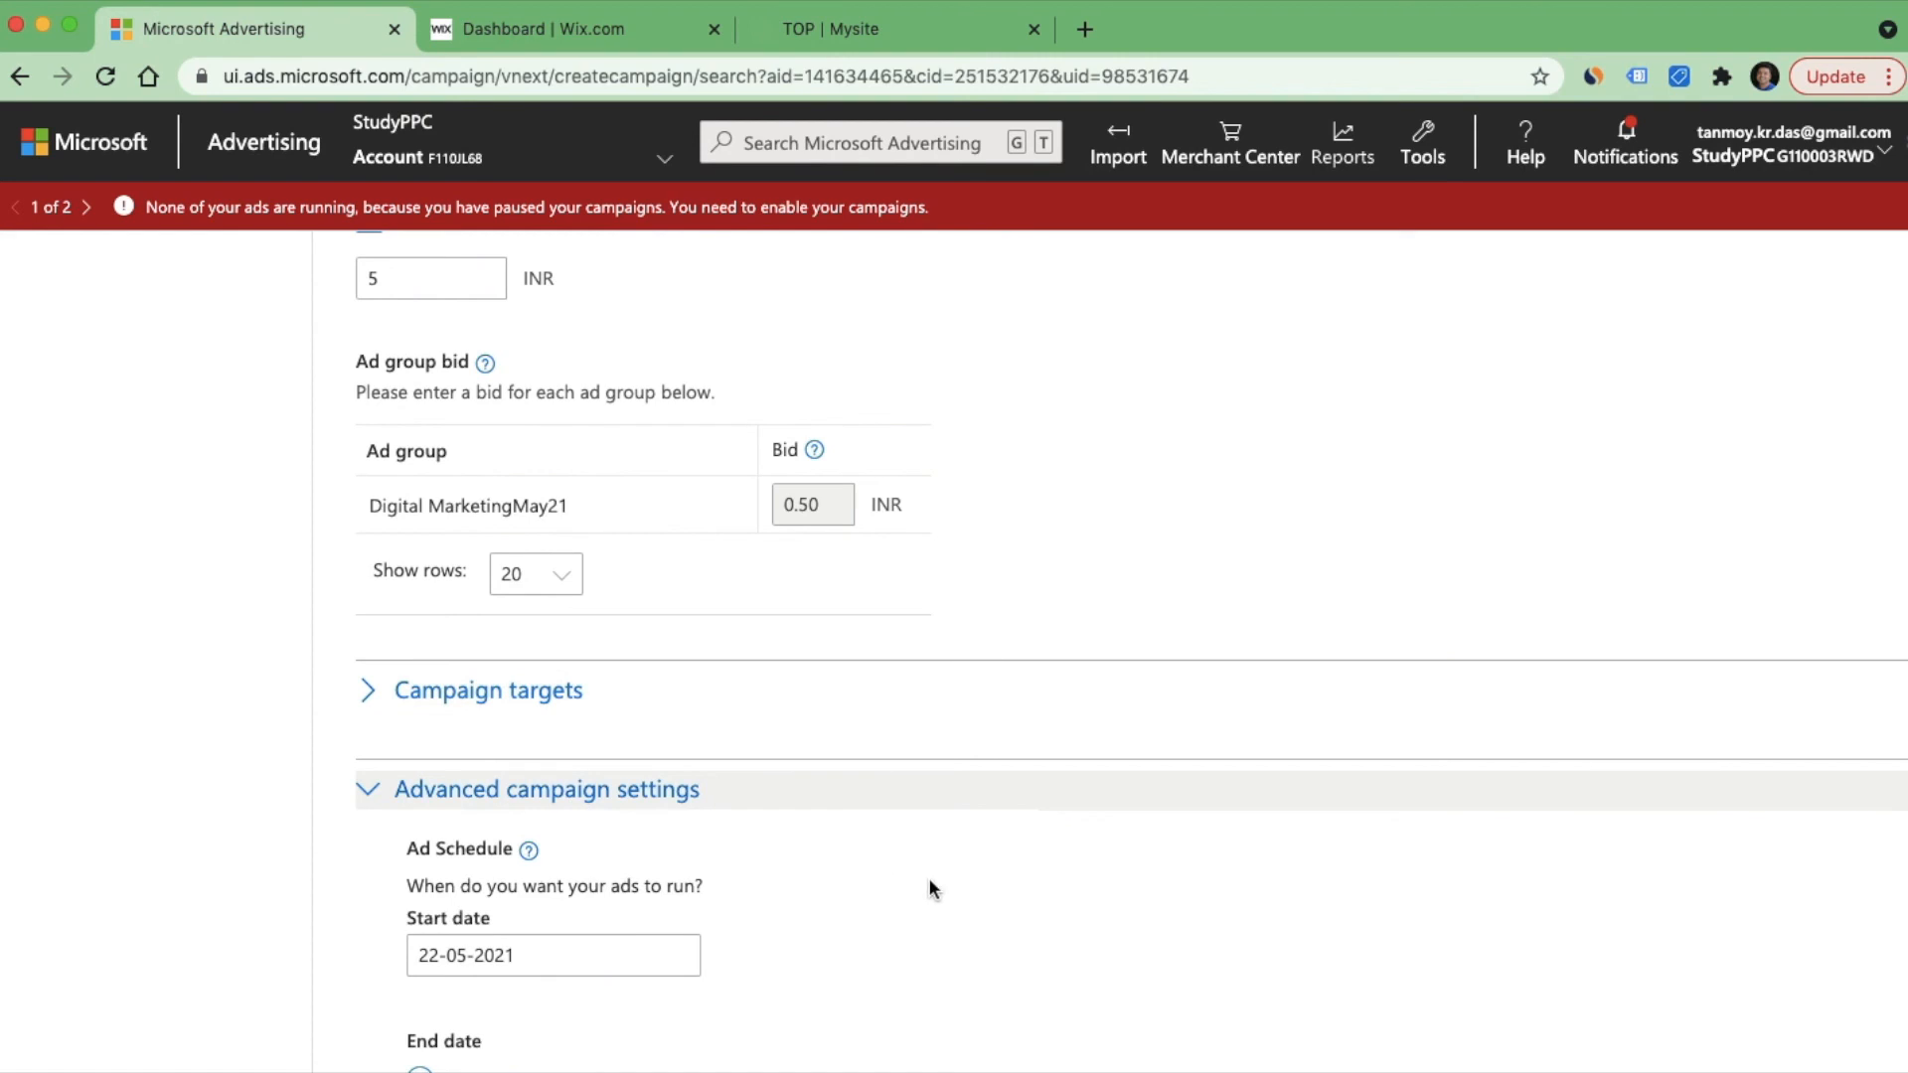
scroll(929, 879, "down", 5)
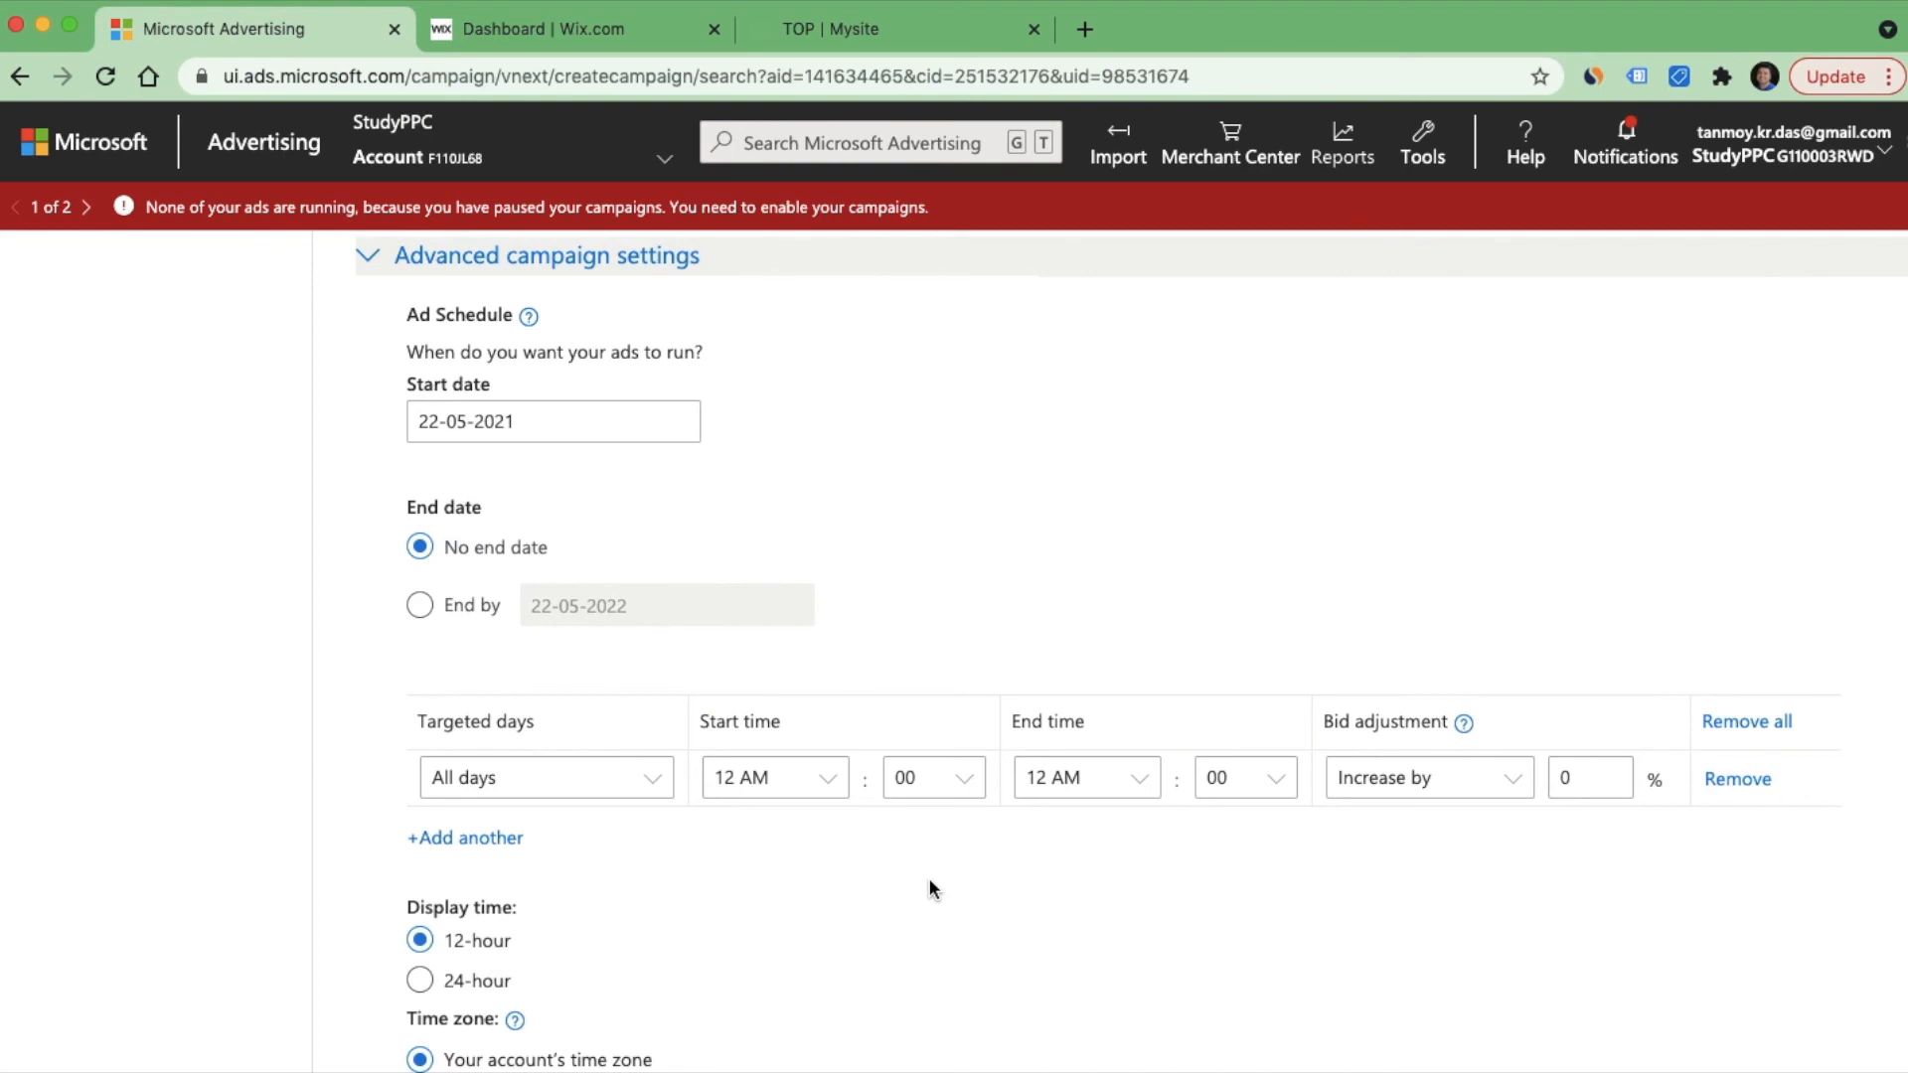
scroll(931, 886, "down", 4)
scroll(930, 889, "up", 5)
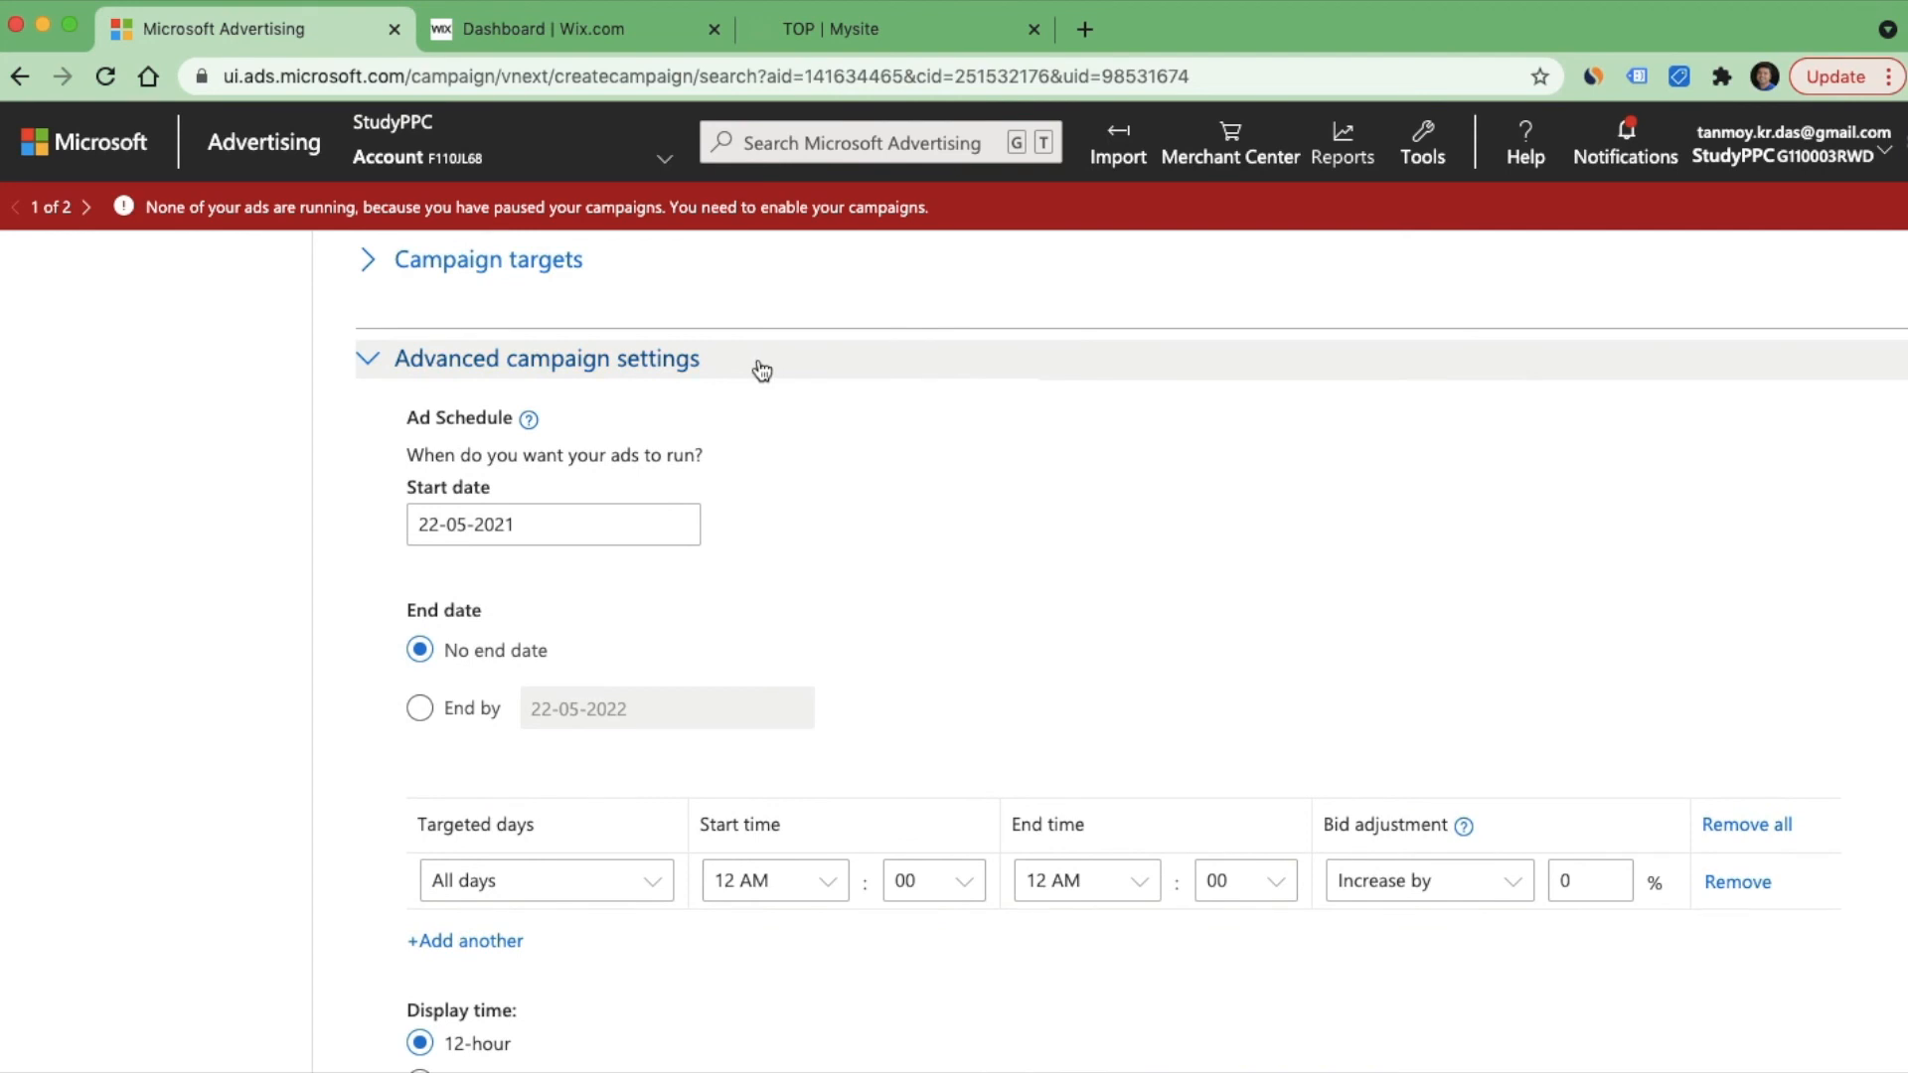
Step: Collapse the advanced campaign settings, save the new campaign, and dismiss the creation confirmation
left_click(762, 370)
left_click(425, 1066)
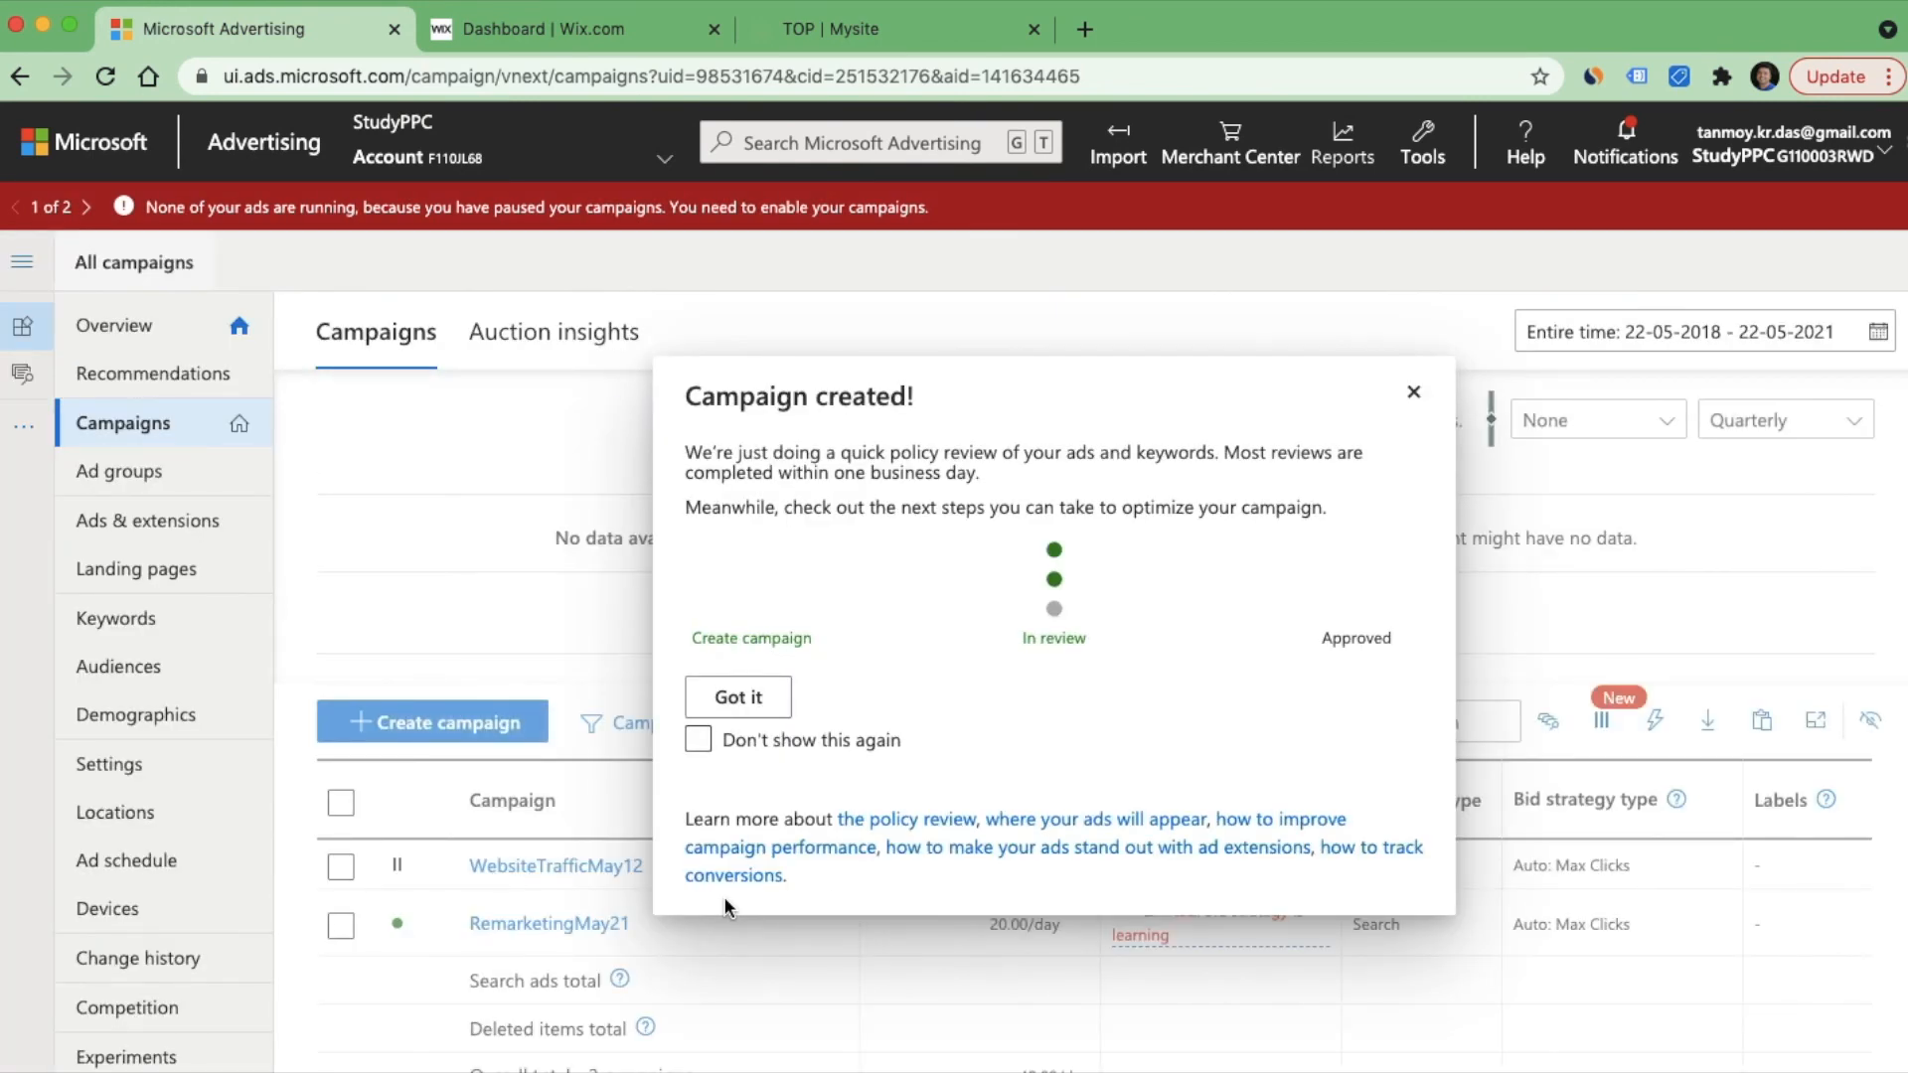
left_click(758, 700)
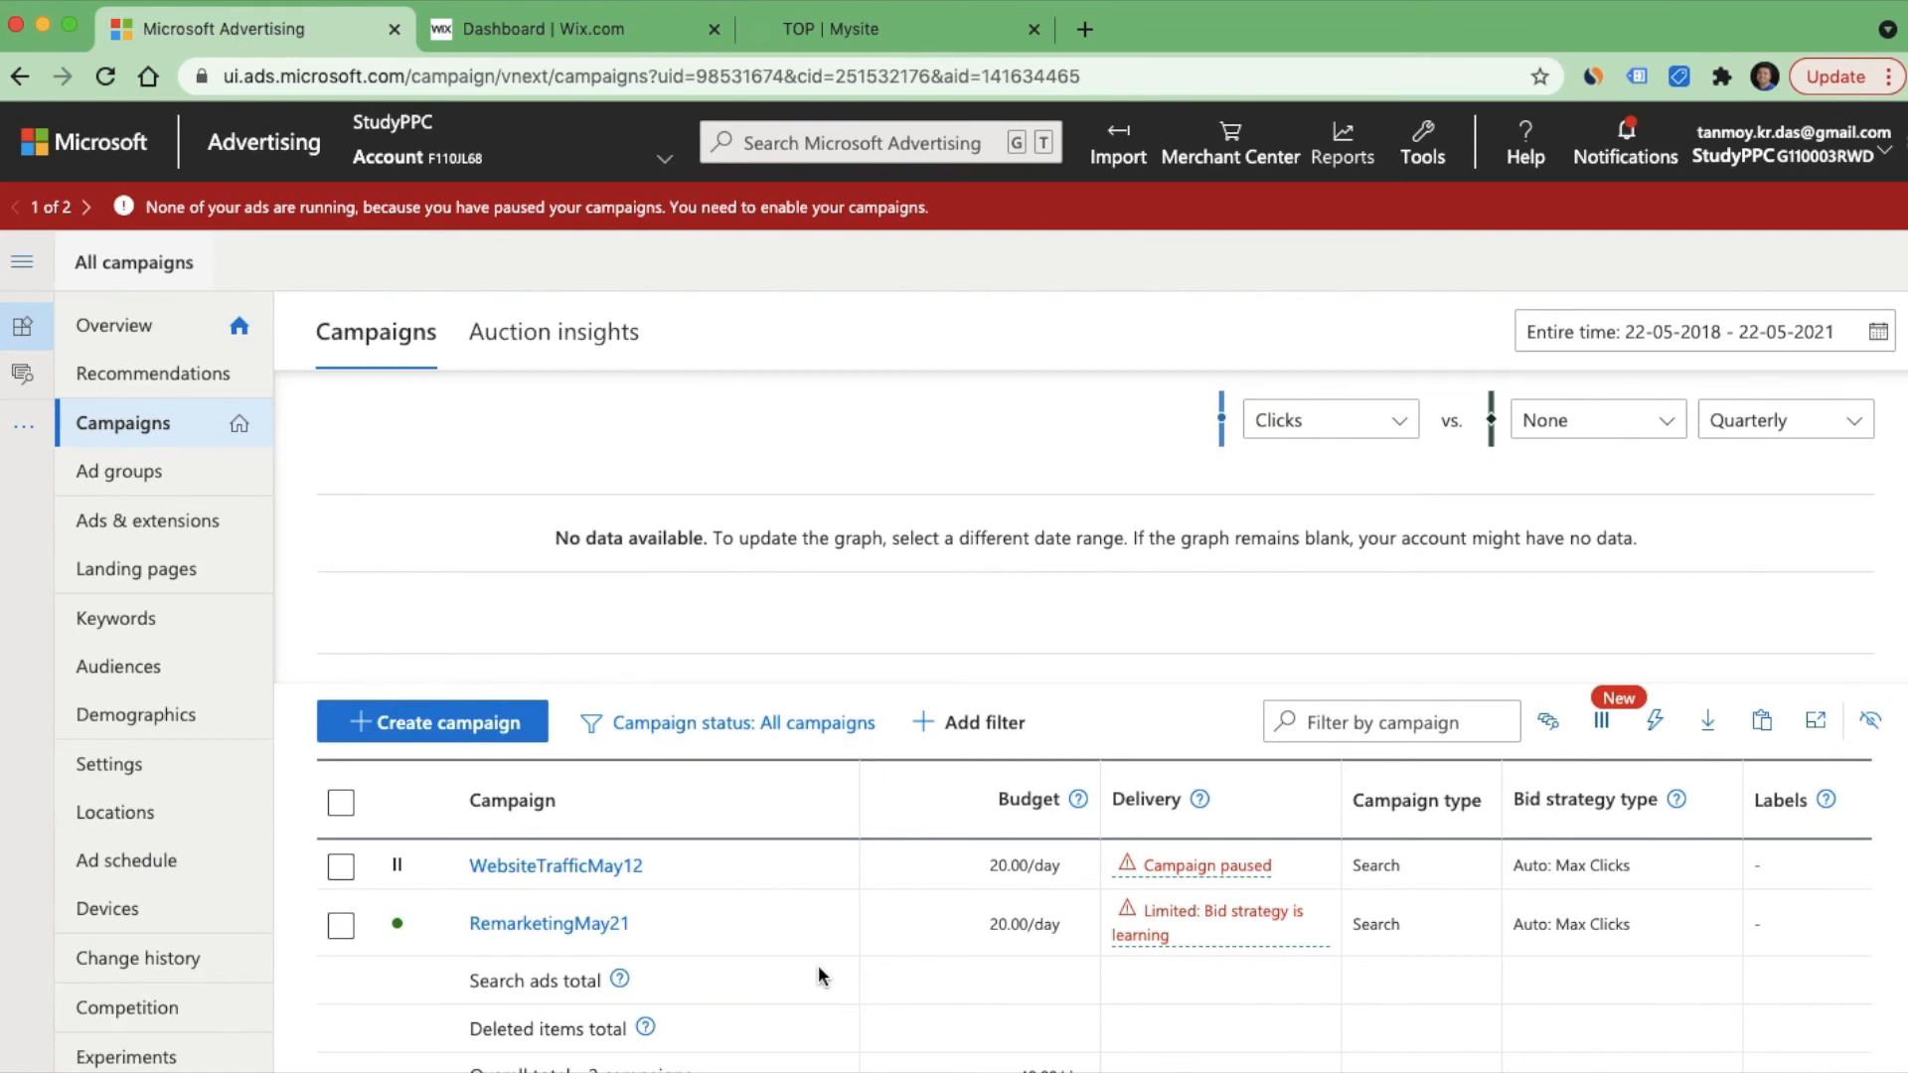
Step: Open the audiences of the RemarketingMay21 campaign and start creating an audience association
left_click(587, 926)
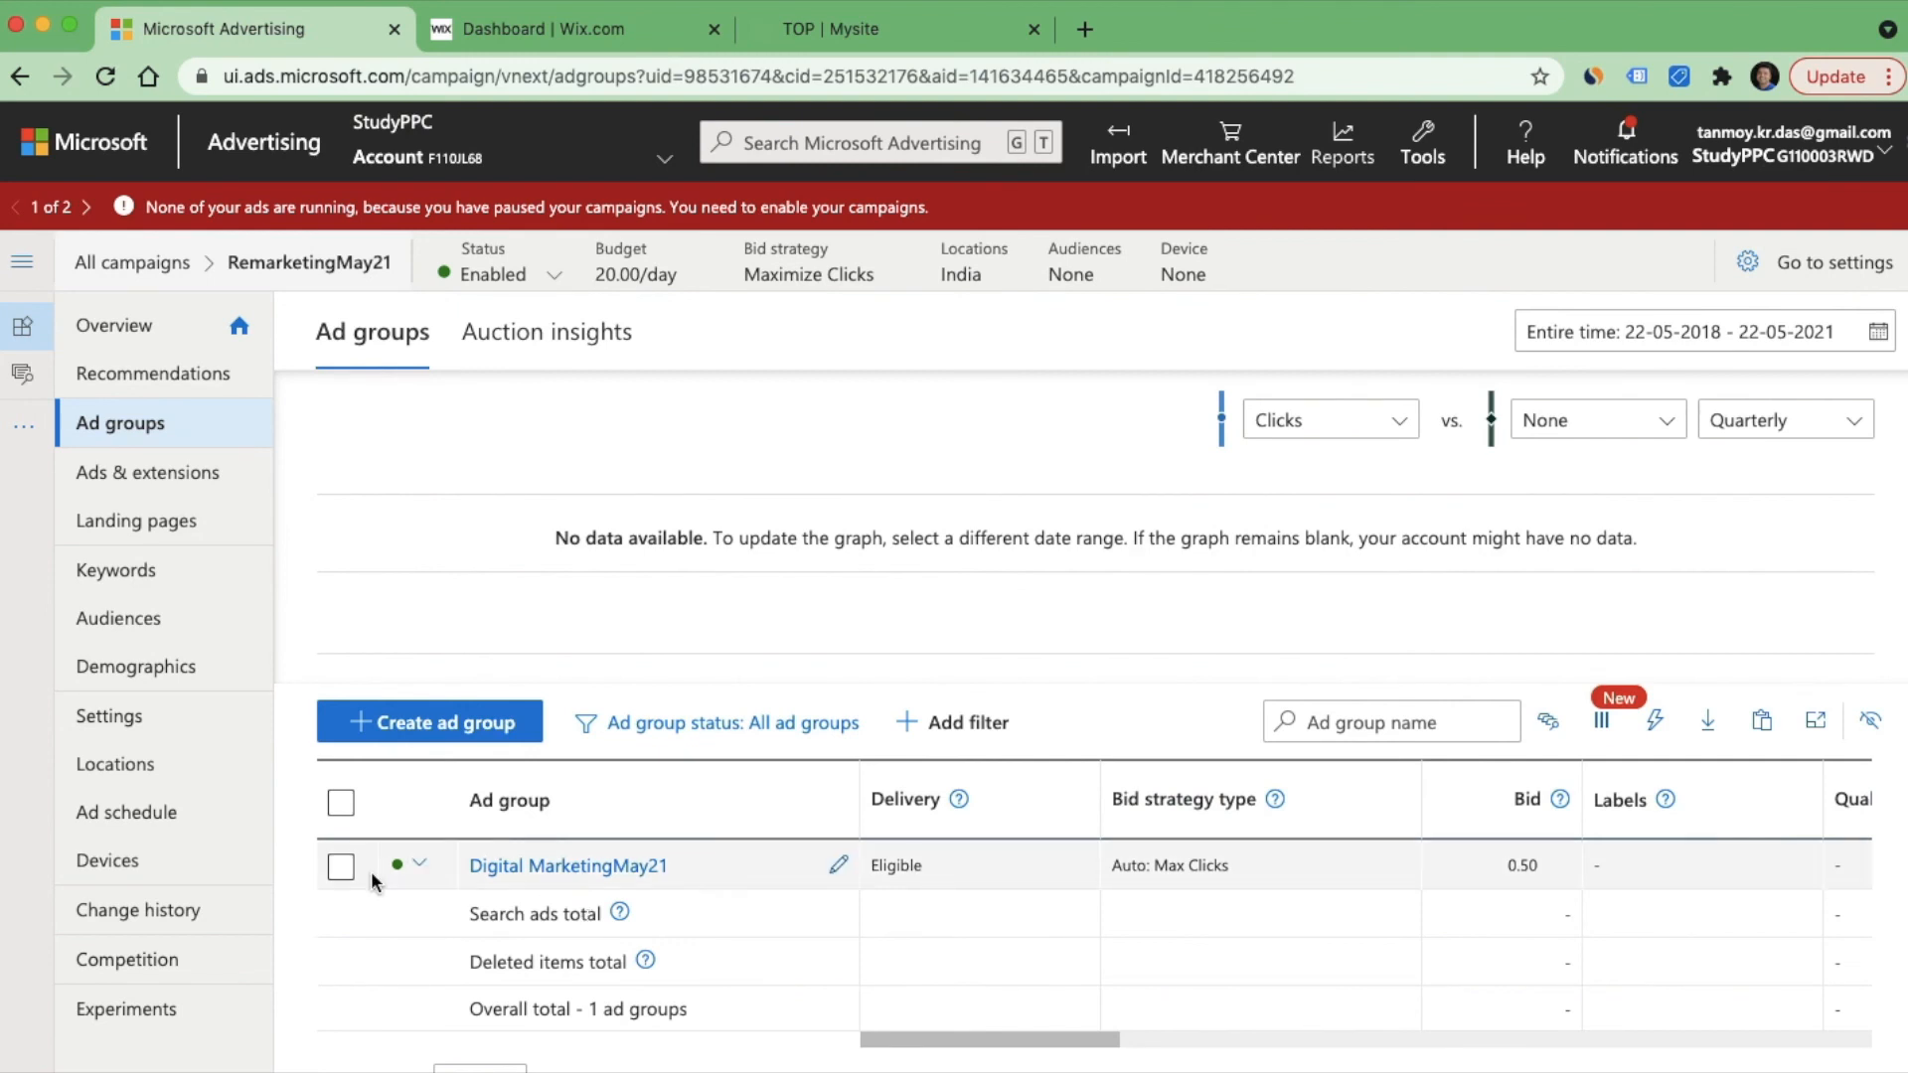
left_click(185, 624)
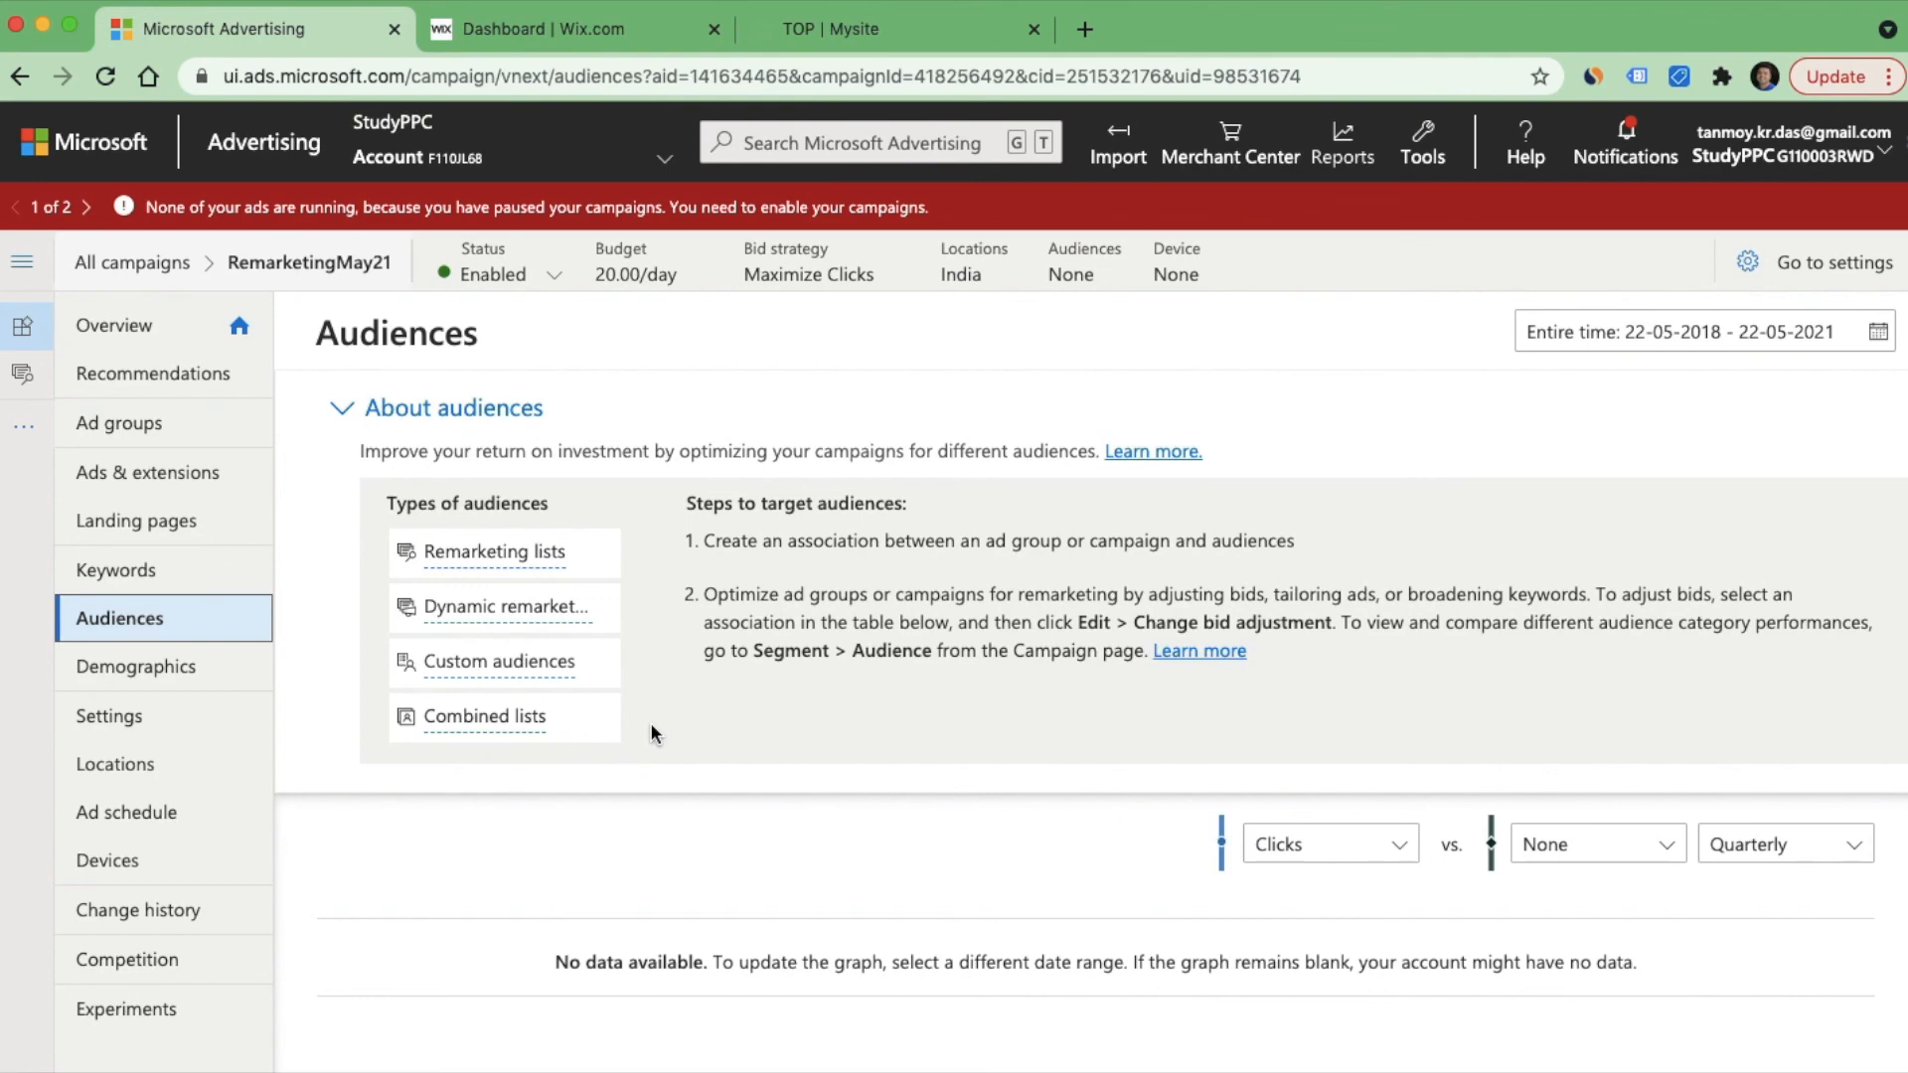
scroll(650, 724, "down", 4)
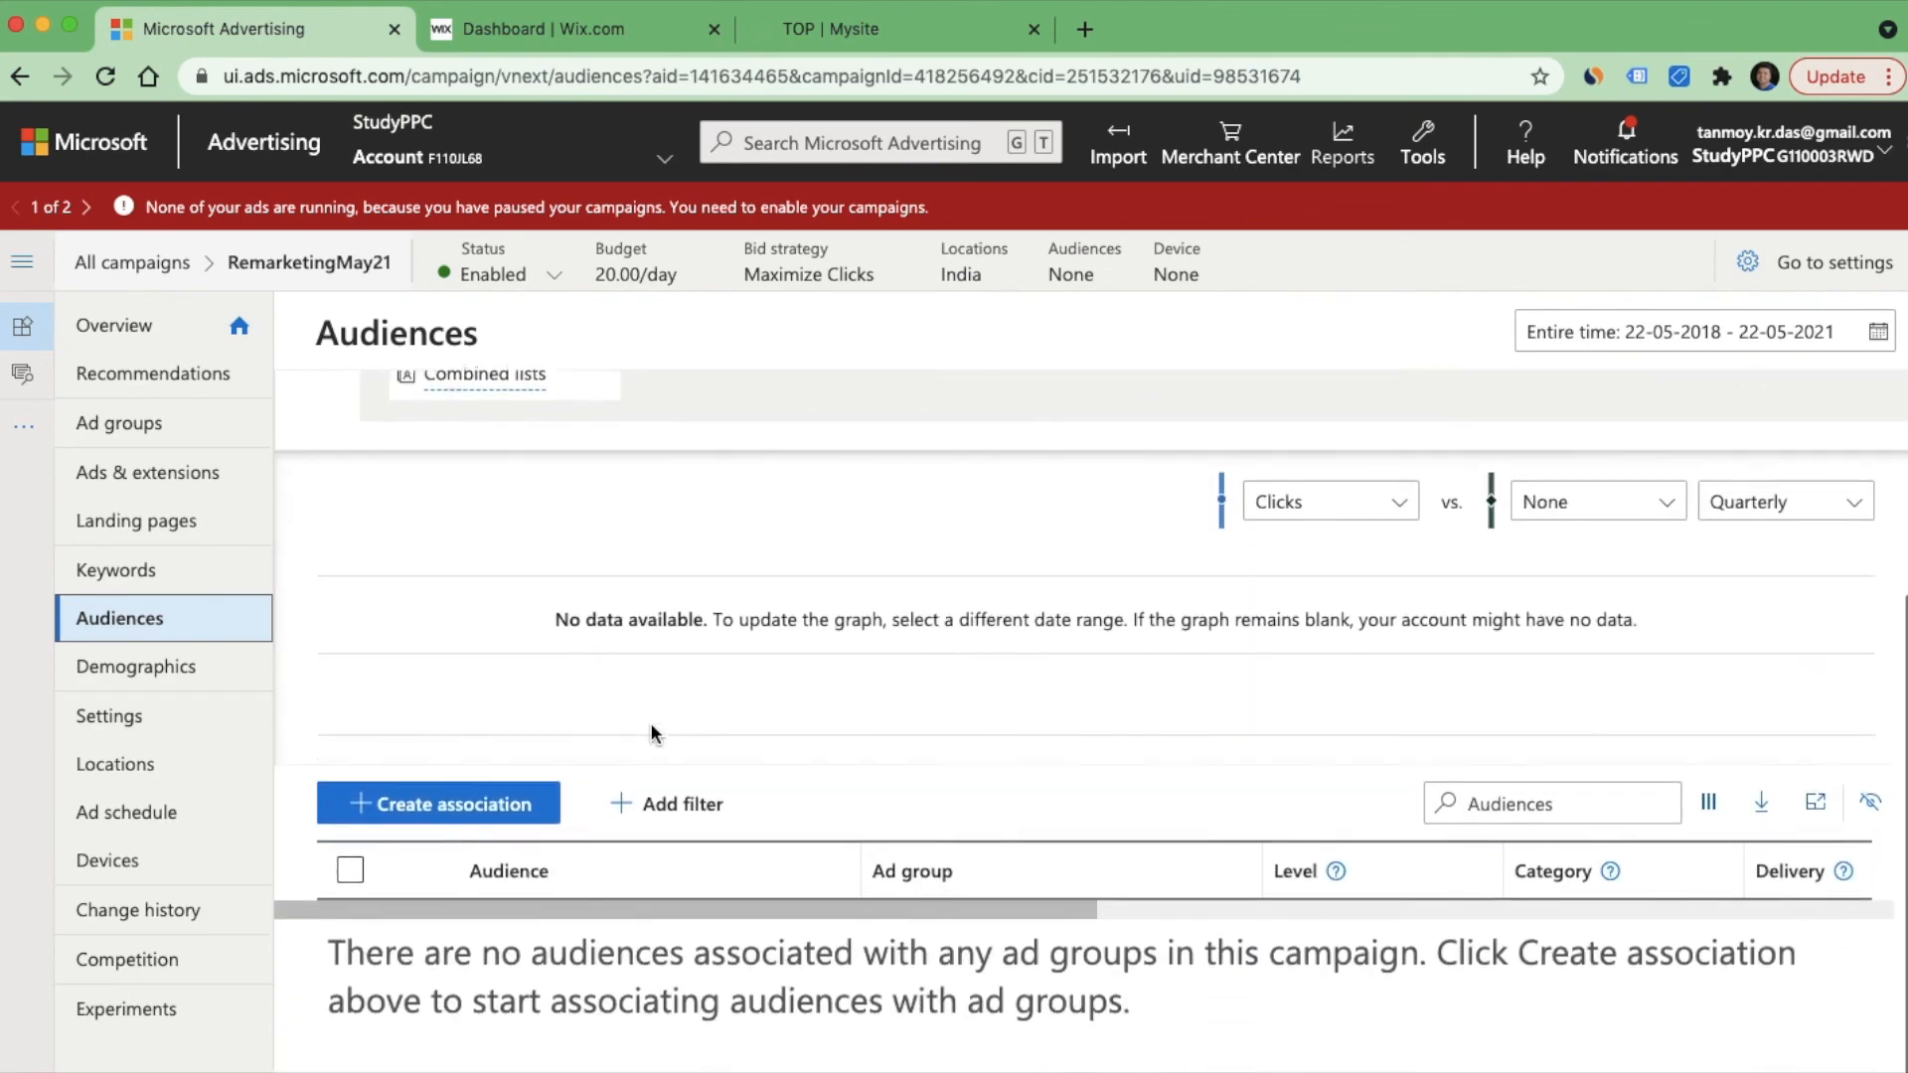
left_click(516, 767)
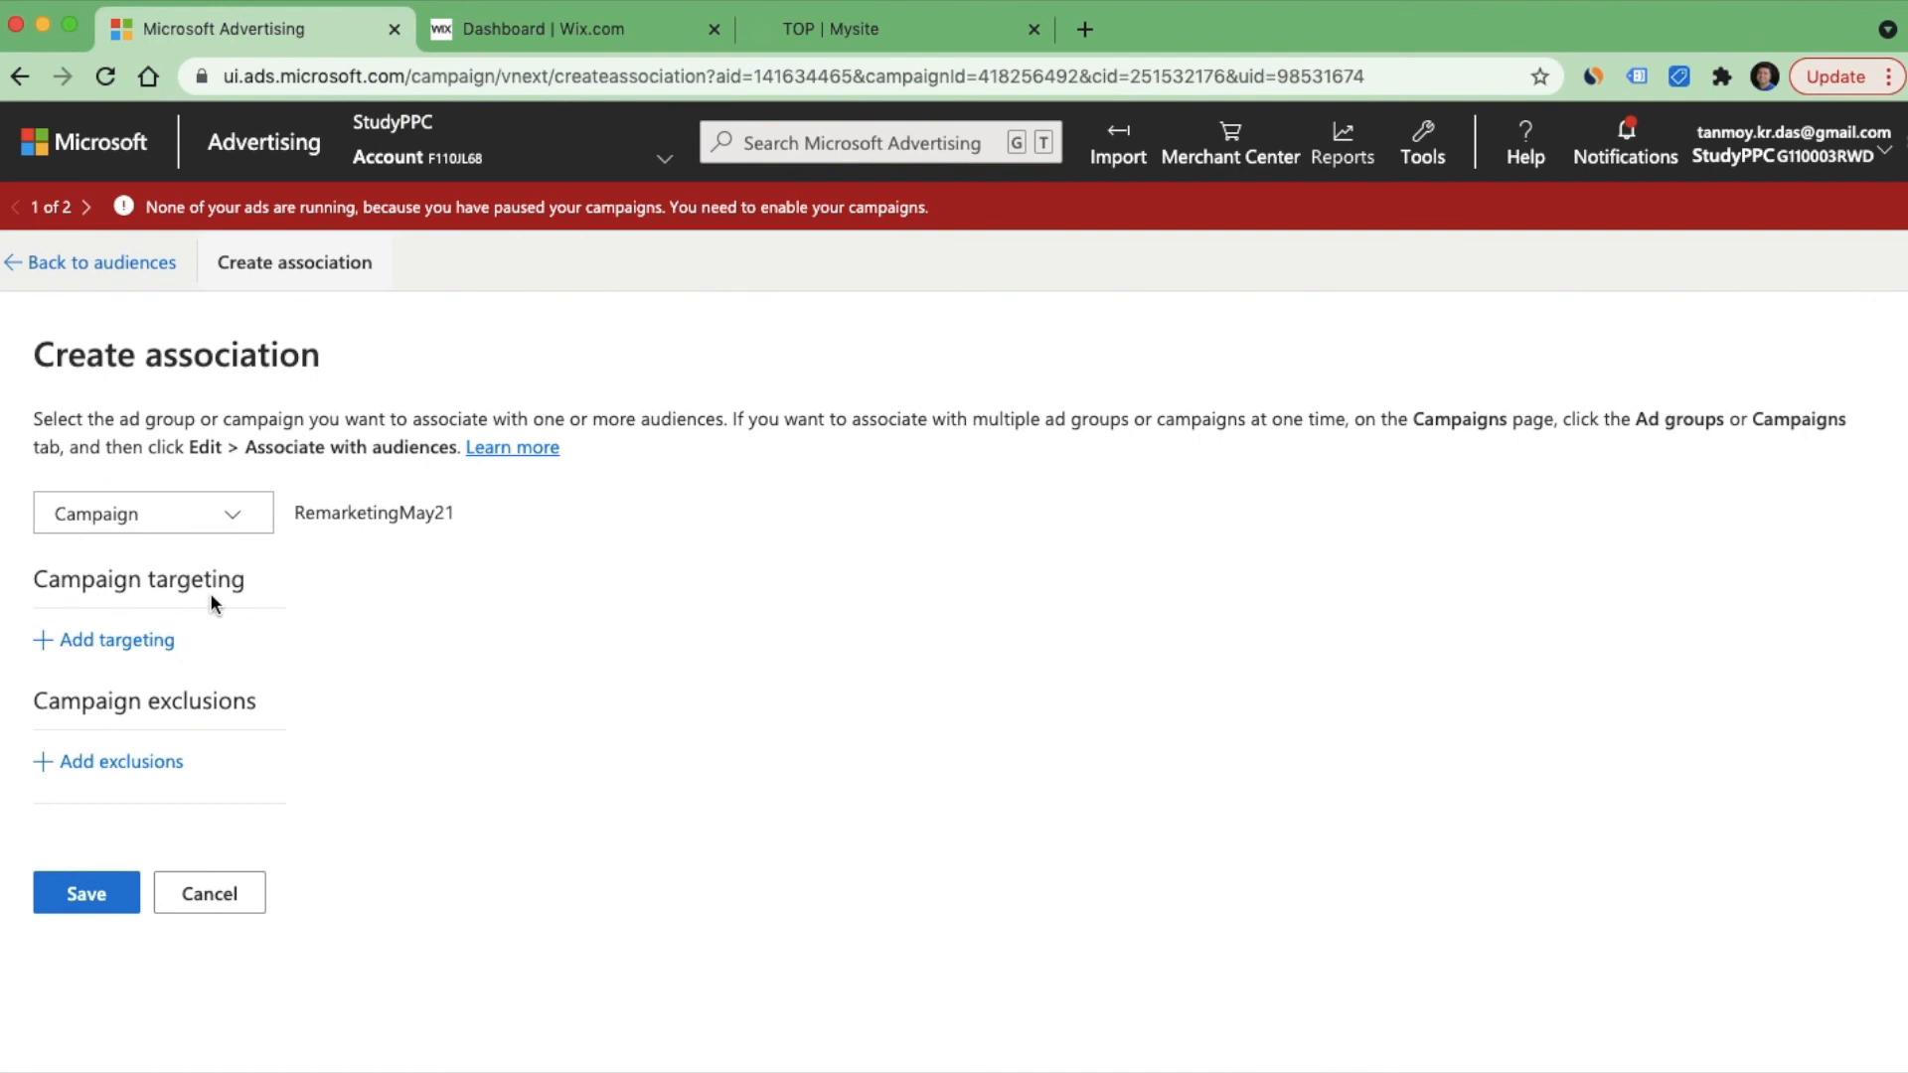
Step: Add the RemarketingMay21 audience from the remarketing lists to the campaign-level targeting
left_click(146, 648)
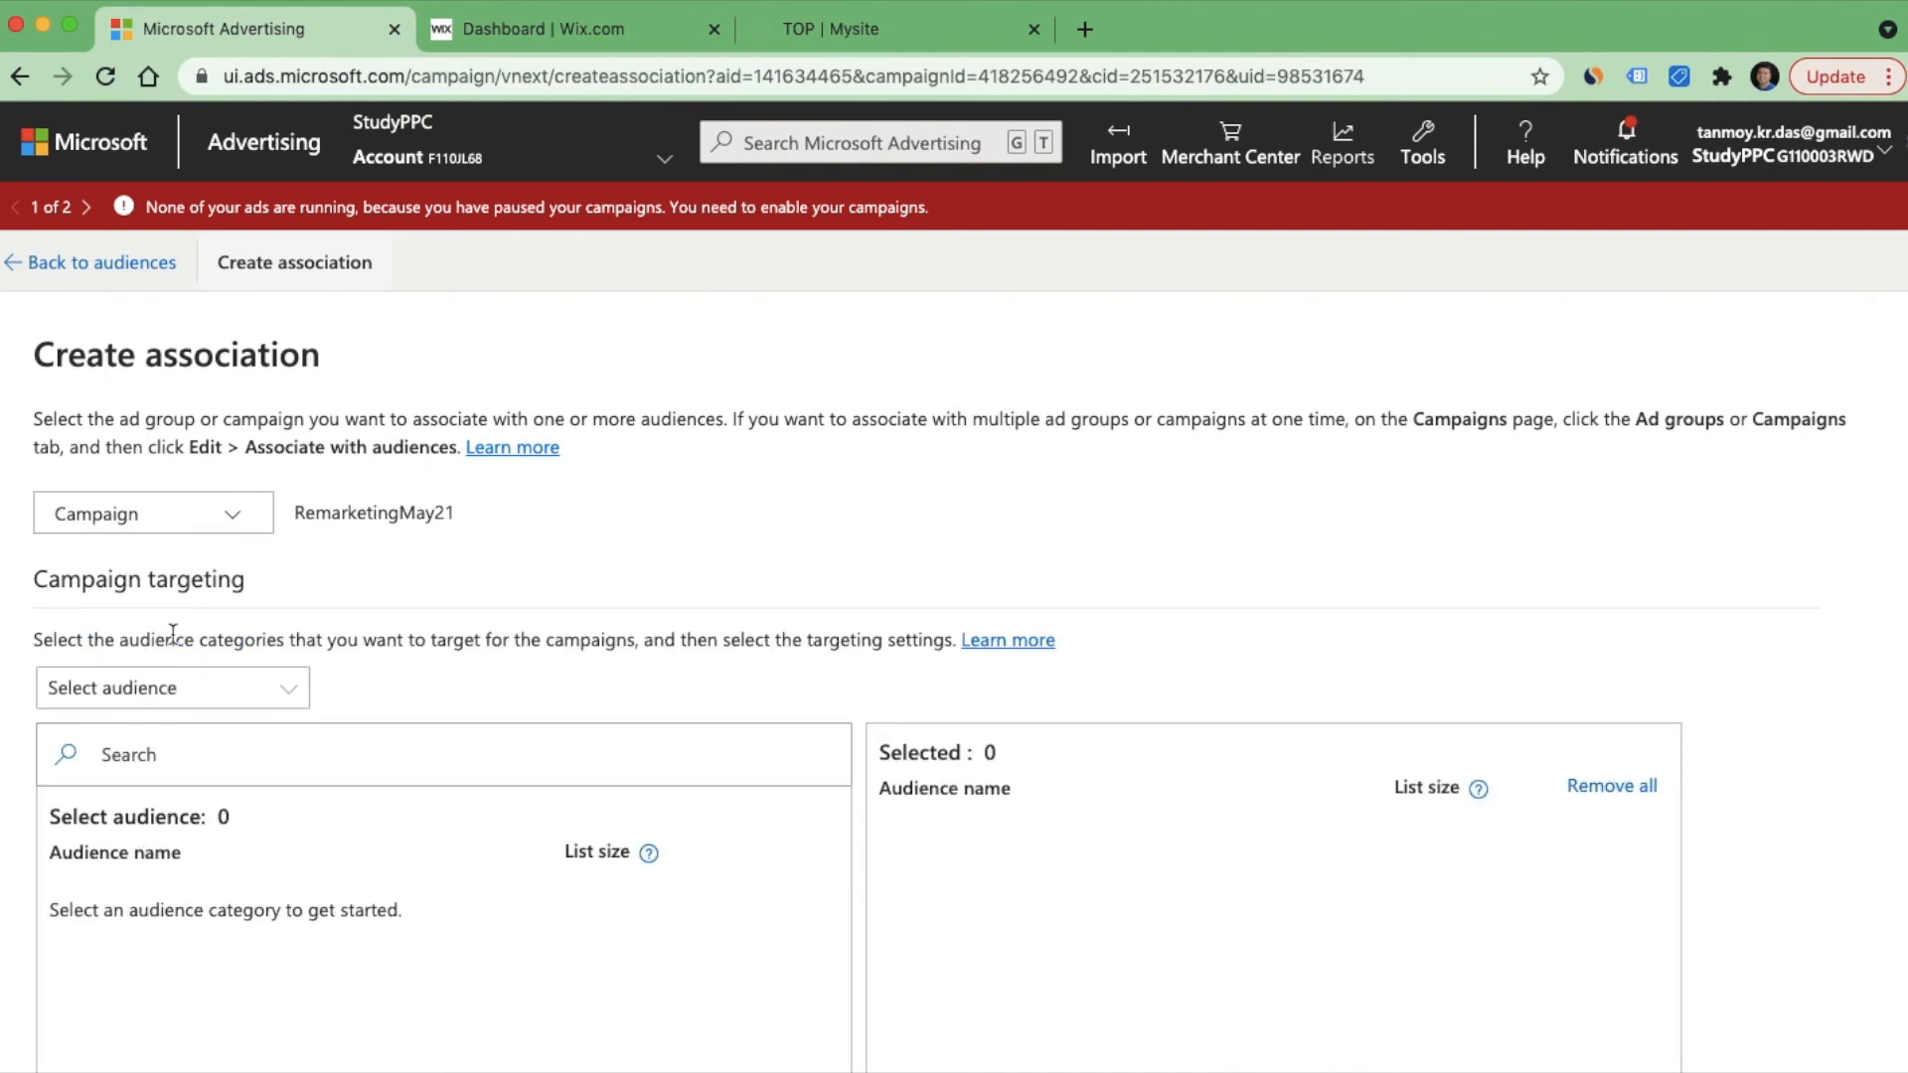
scroll(1199, 913, "down", 1)
scroll(1196, 904, "down", 2)
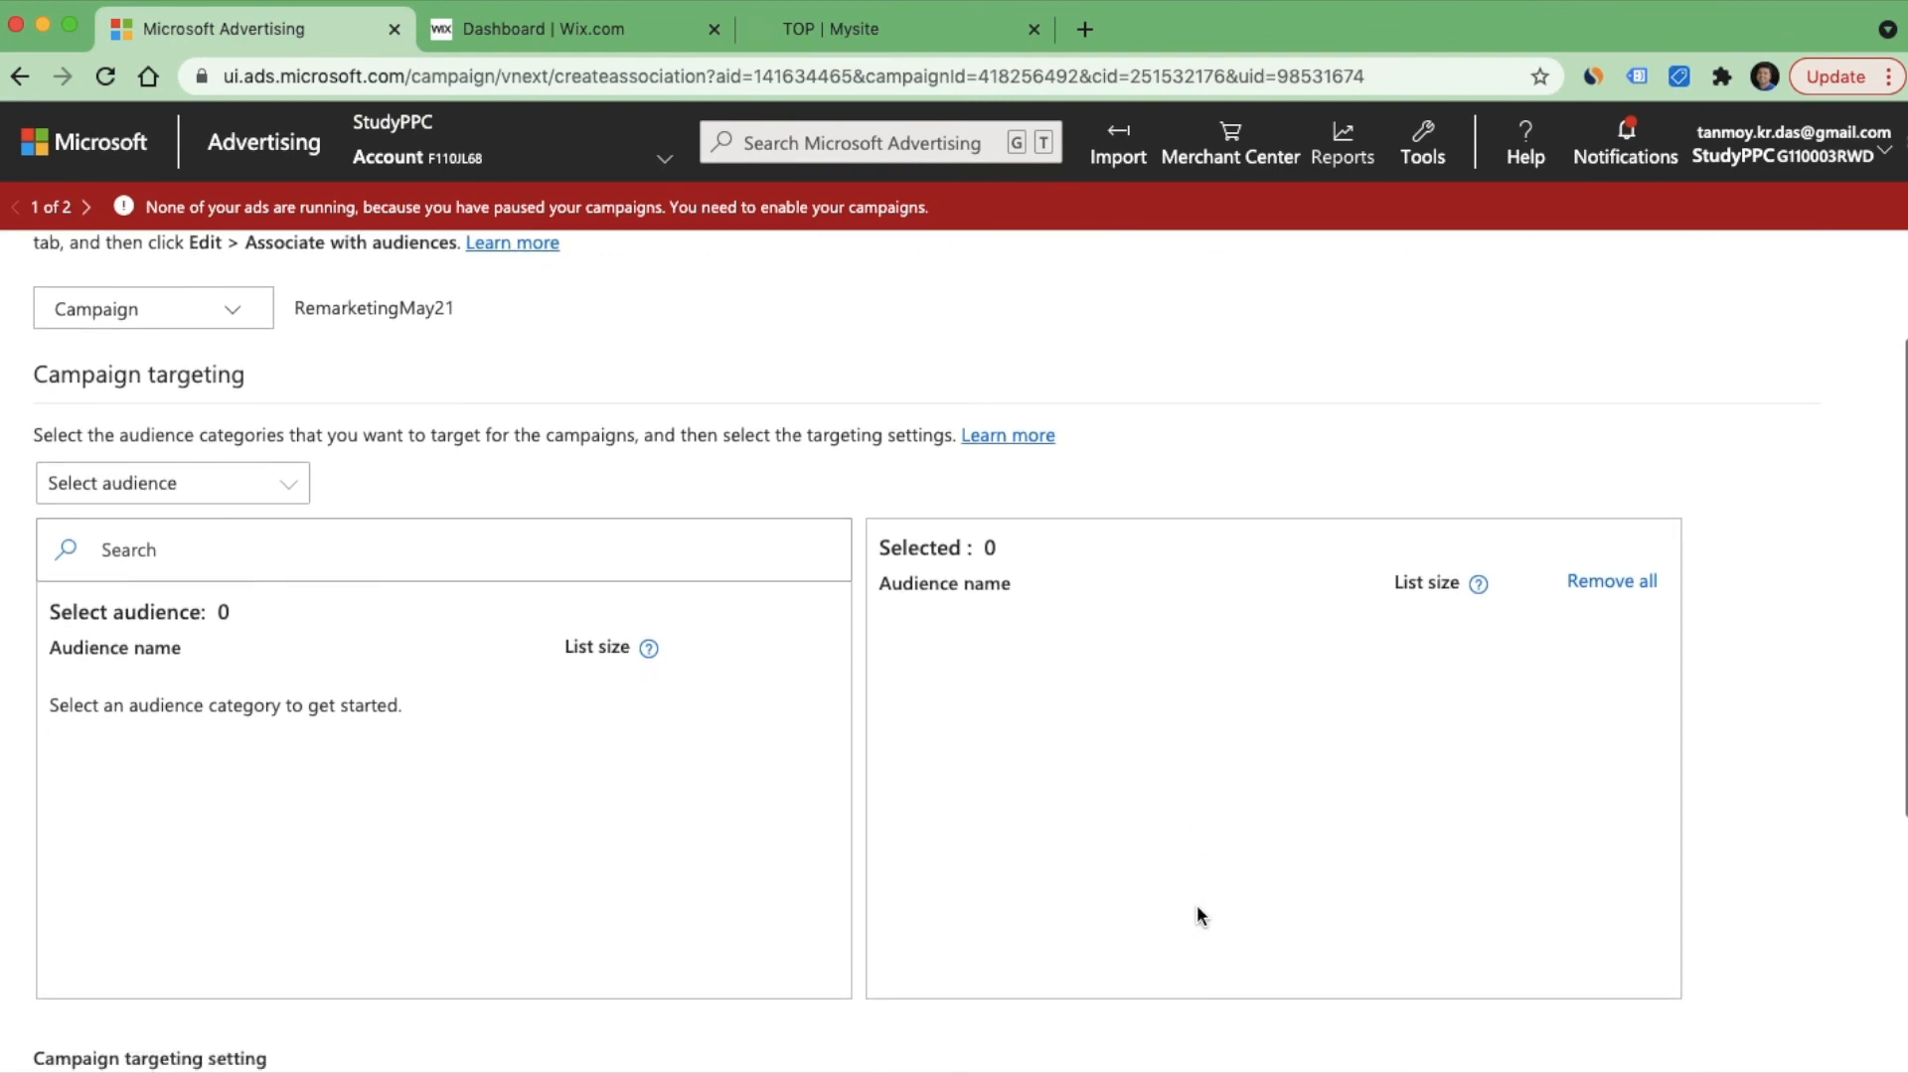
left_click(290, 486)
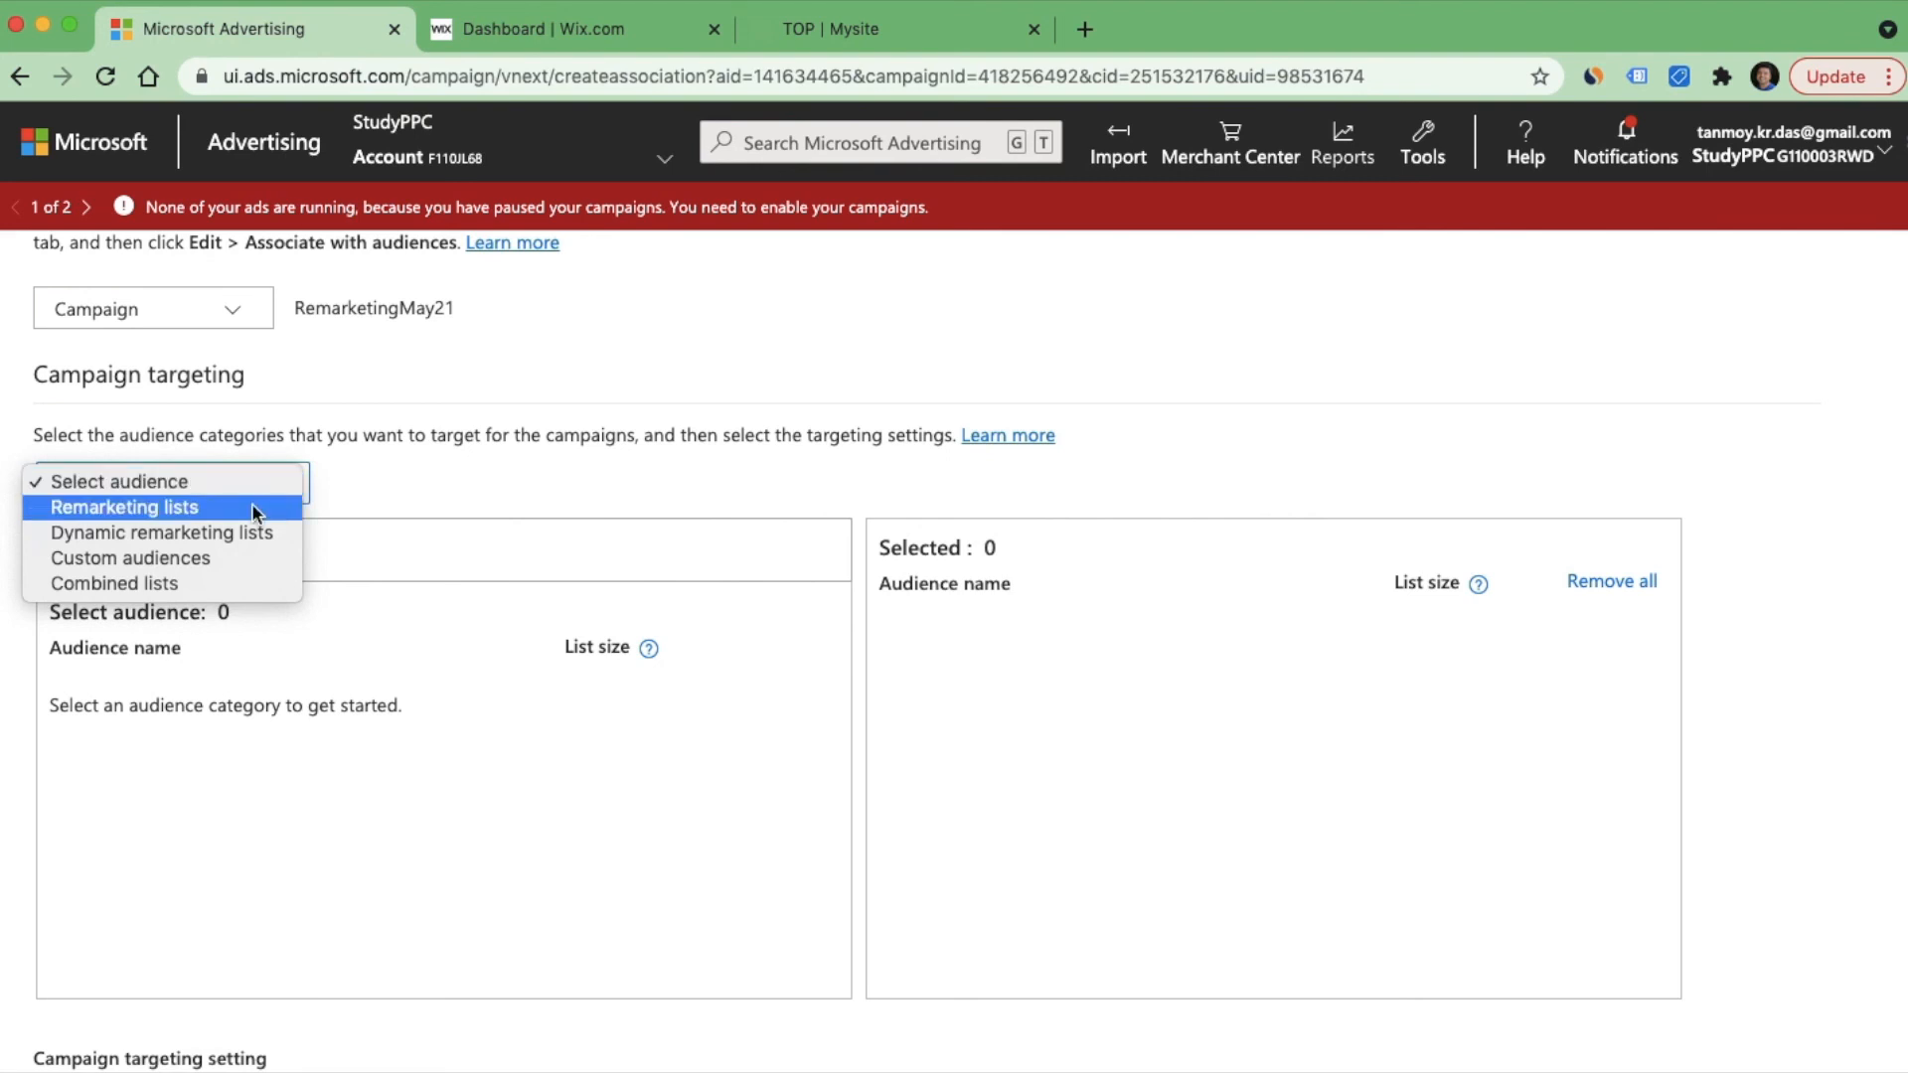
left_click(252, 505)
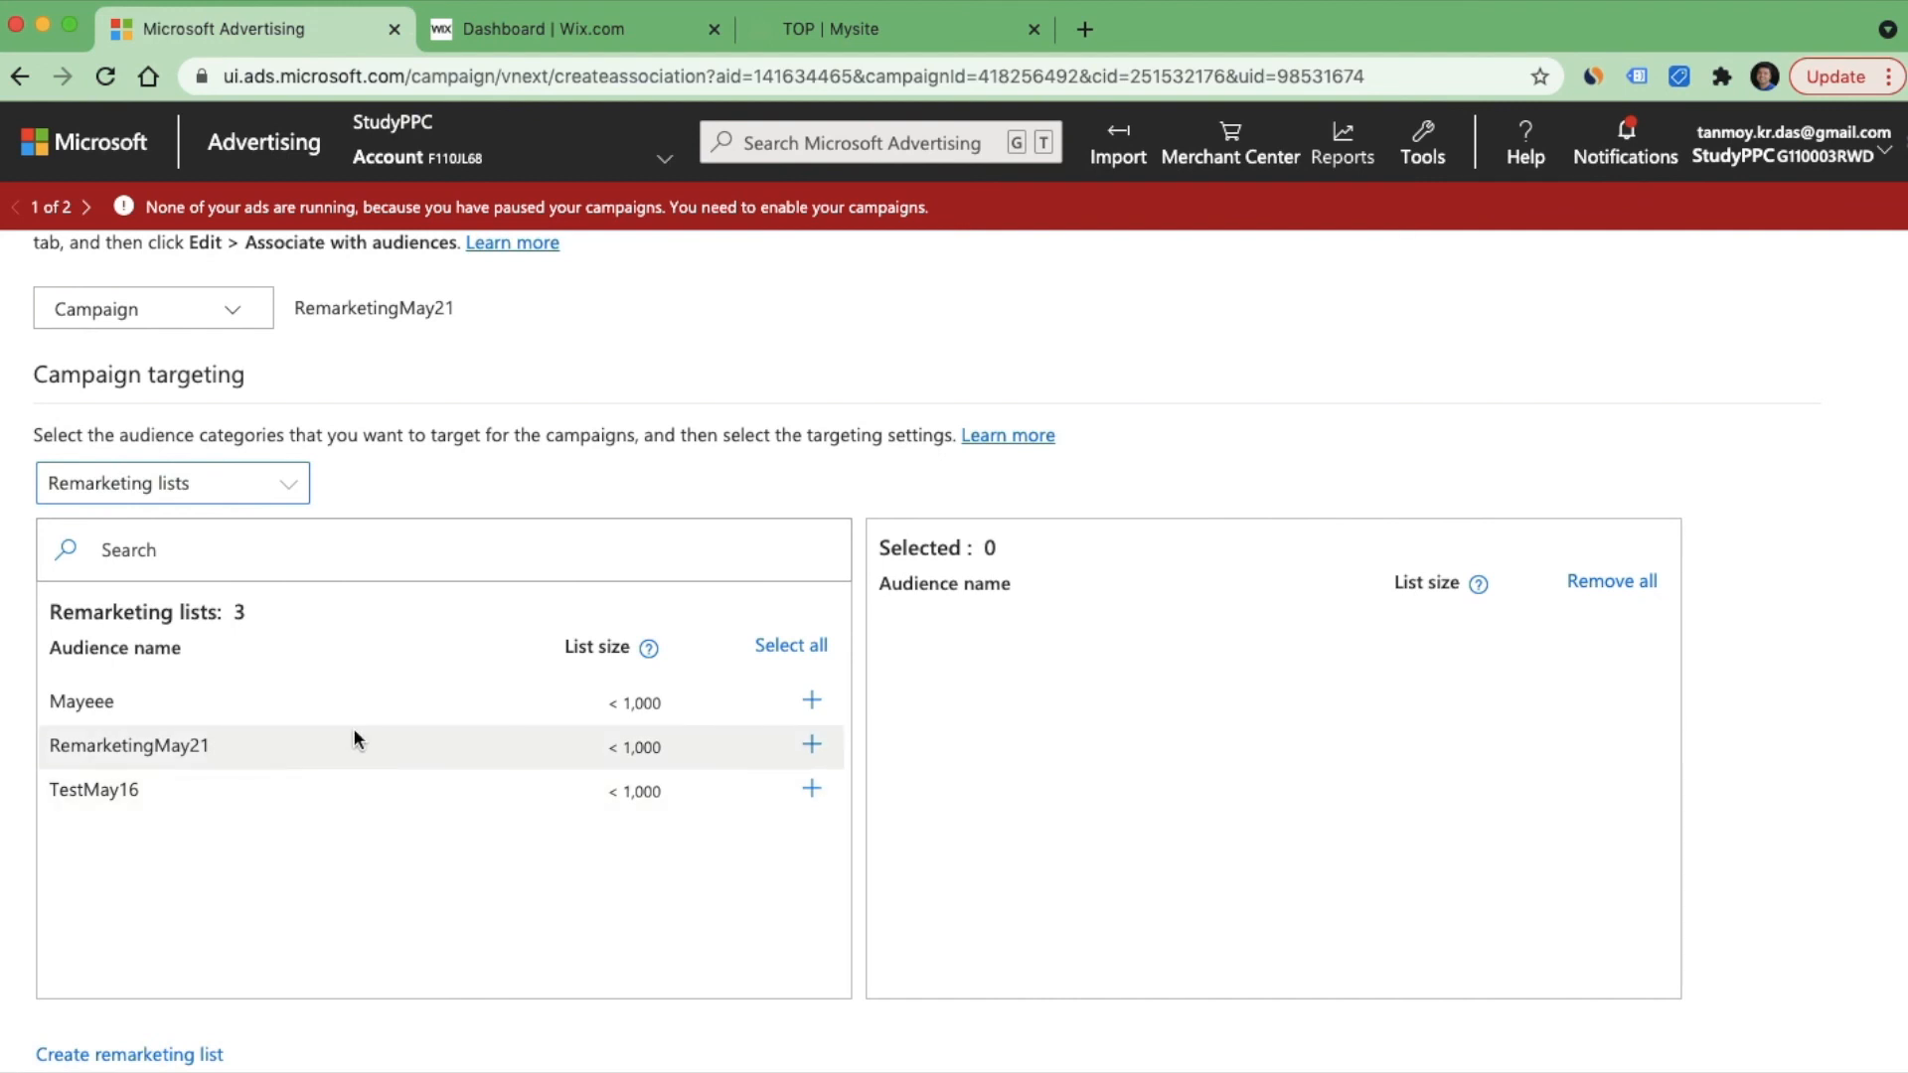
left_click(810, 748)
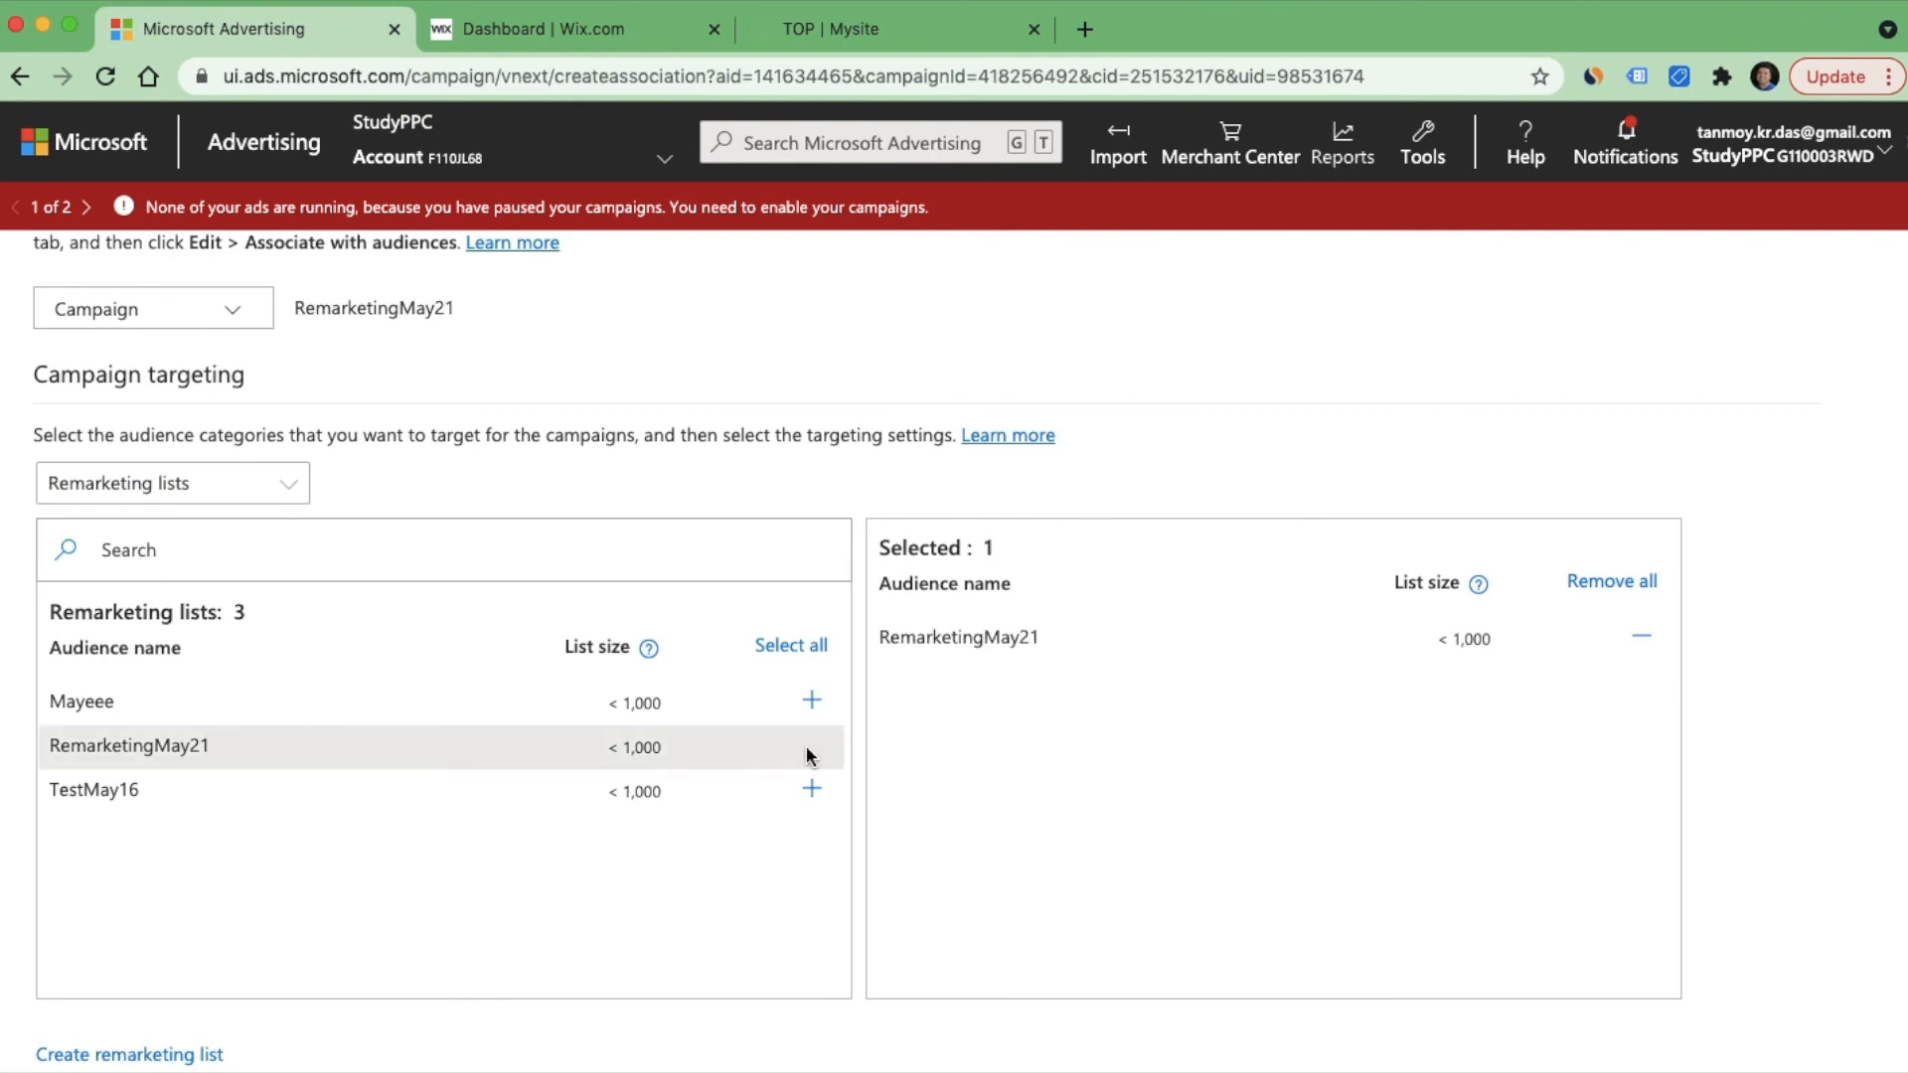
Step: Save the audience association, keeping Bid only targeting and the default bid adjustment of Increase by 15%
scroll(1128, 835, "down", 5)
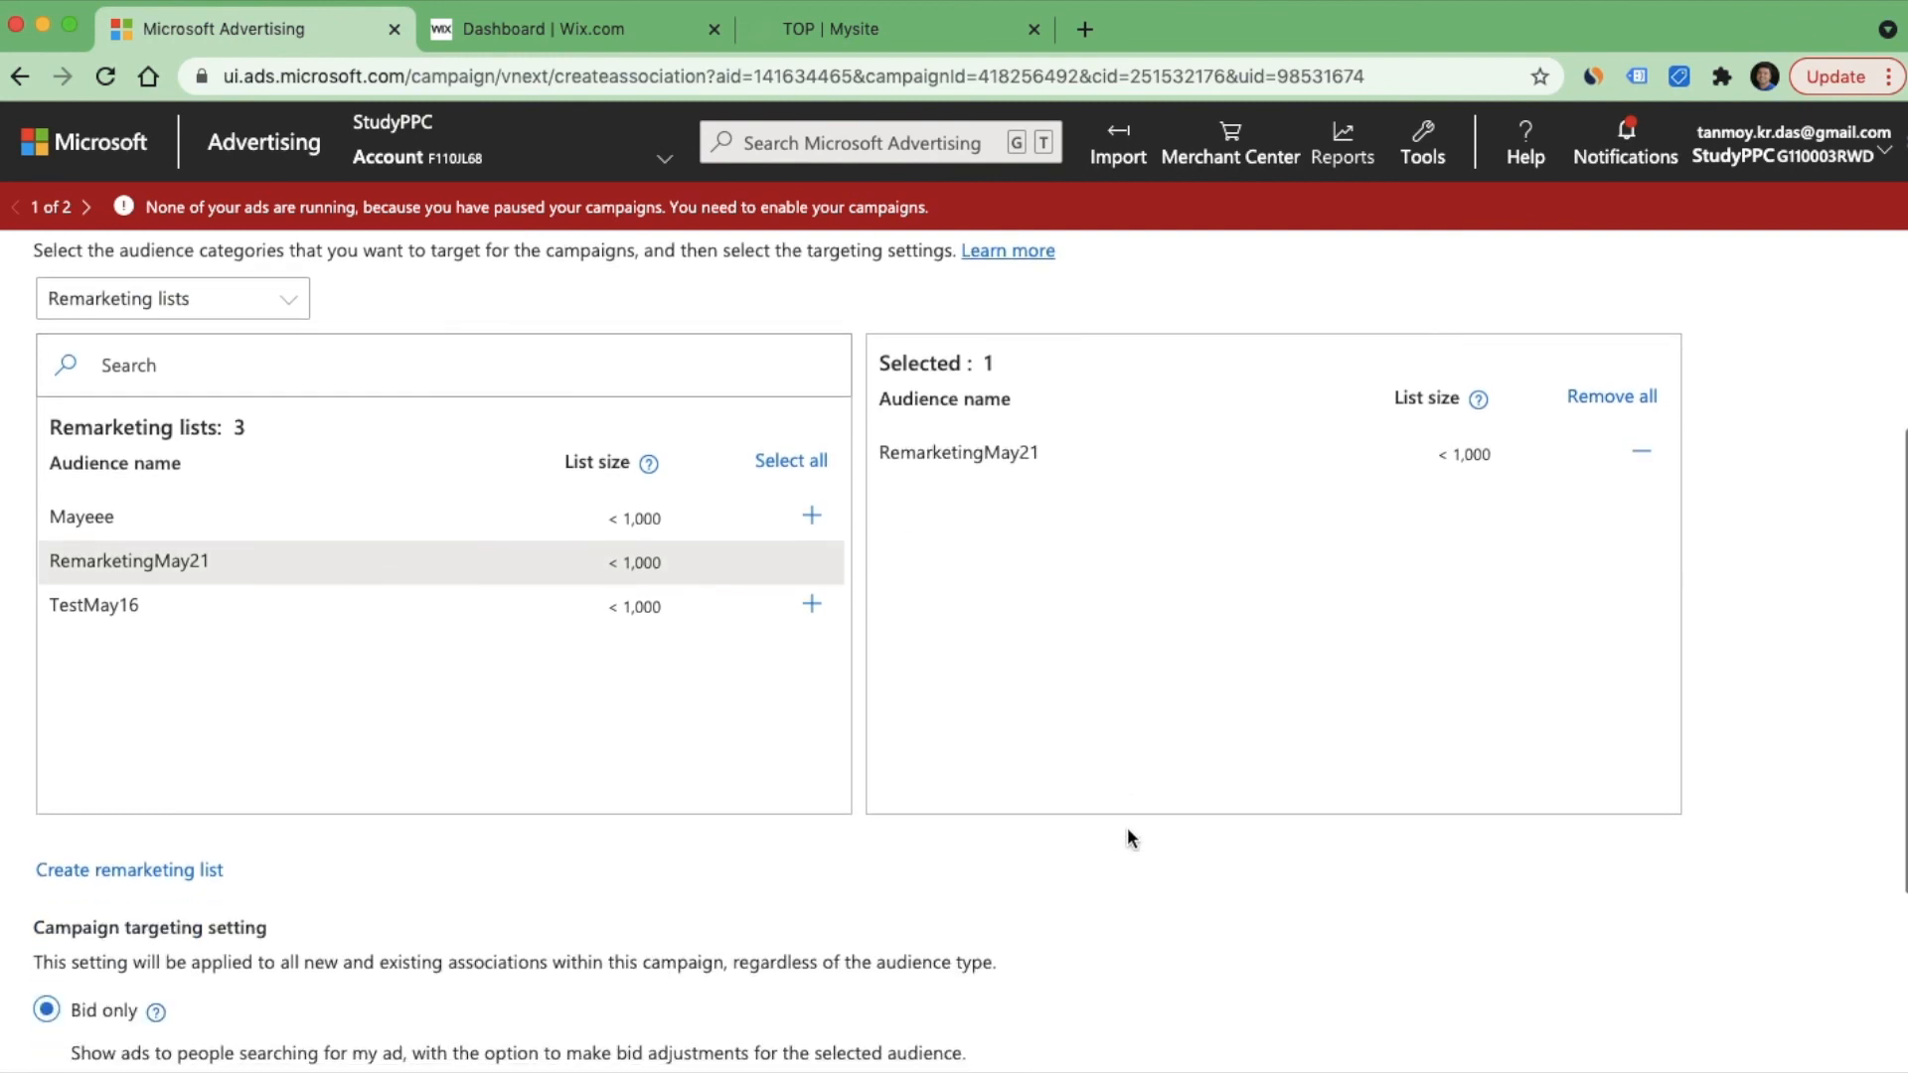
scroll(1127, 839, "down", 2)
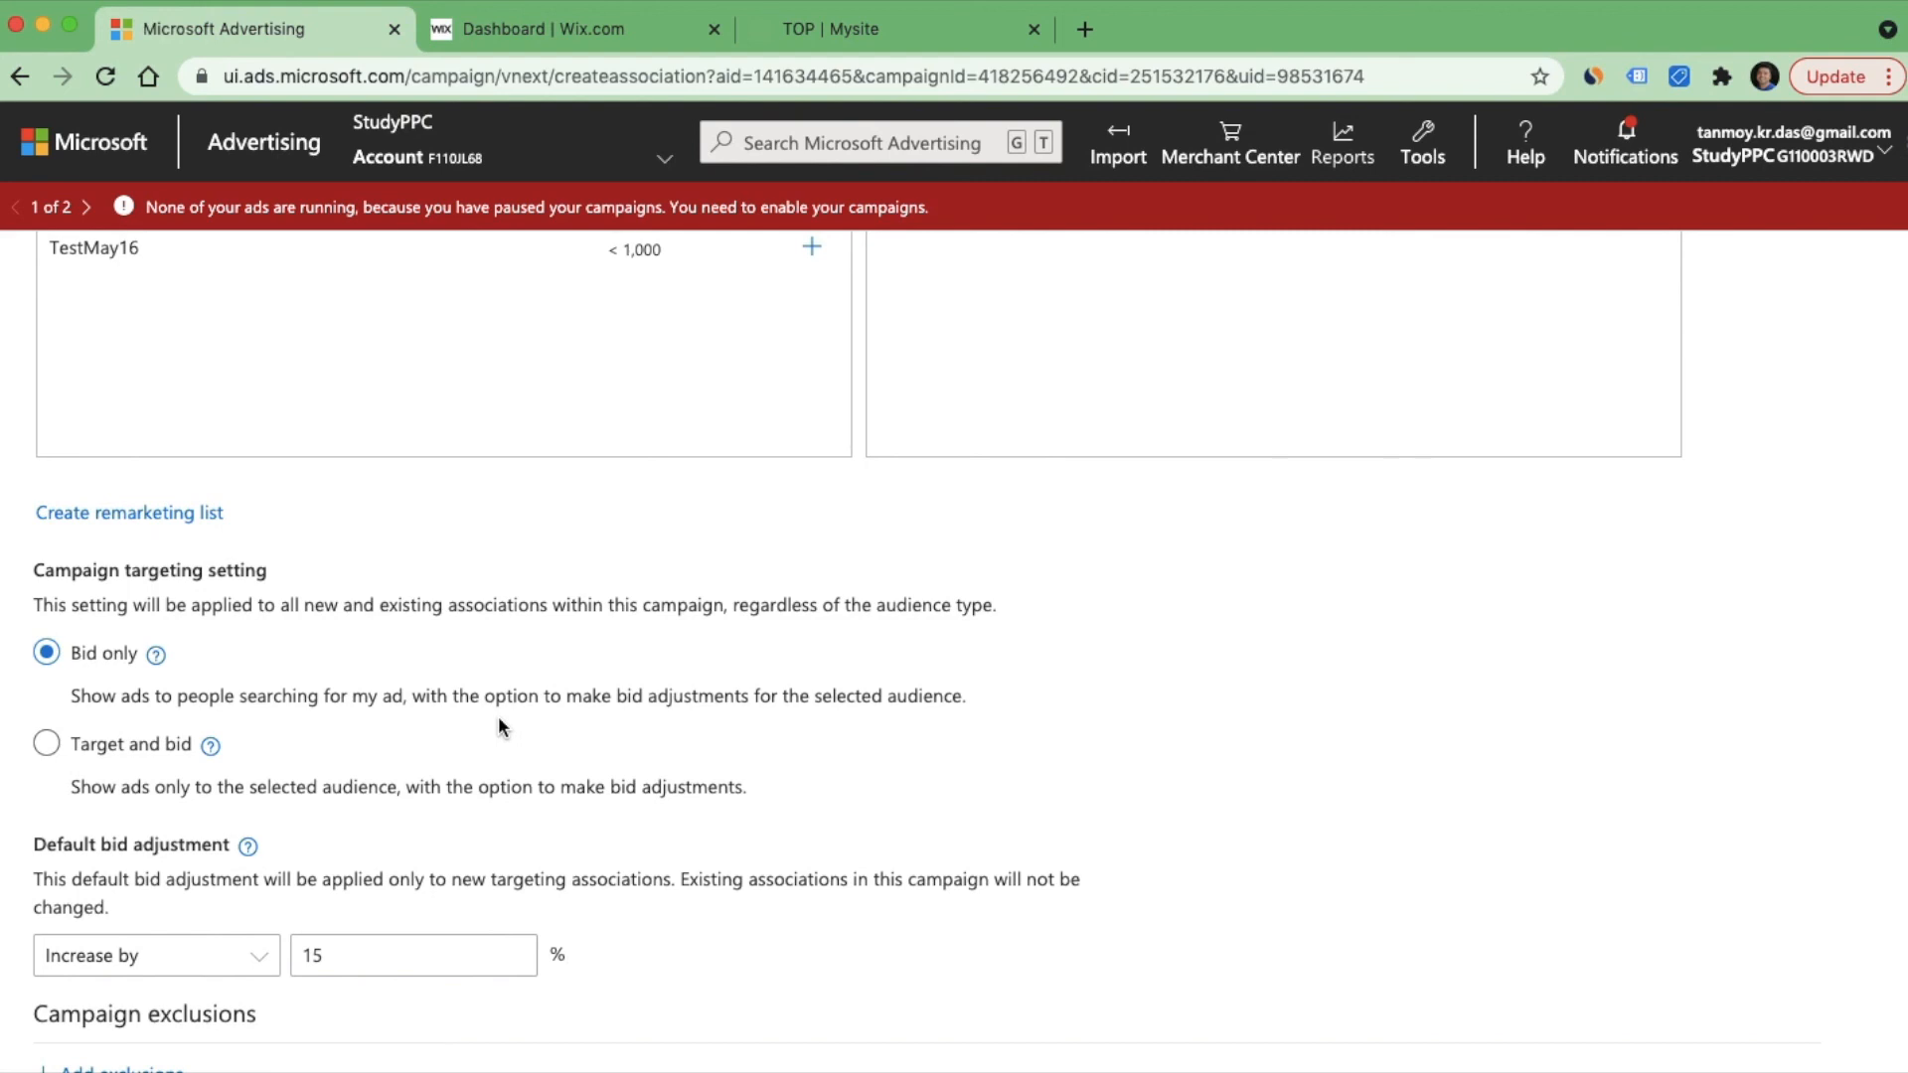
scroll(498, 723, "down", 3)
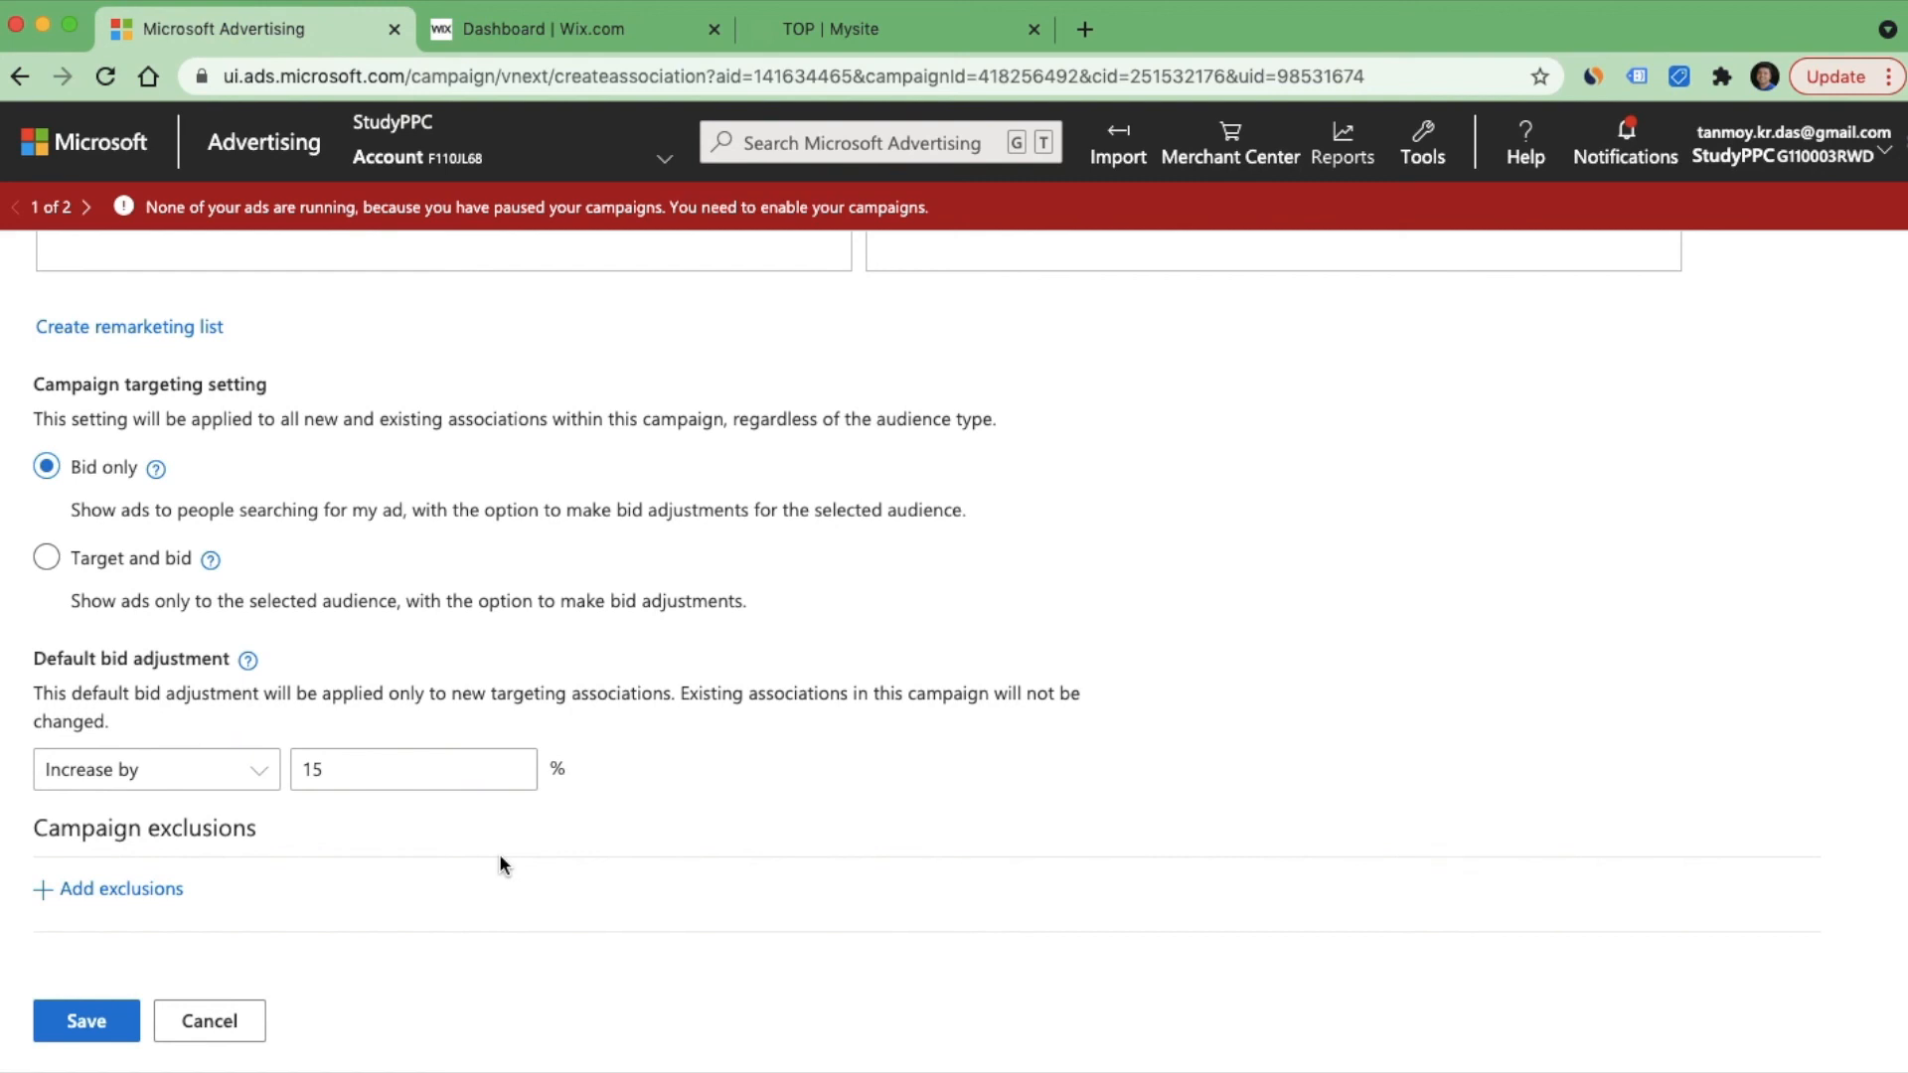
left_click(89, 1020)
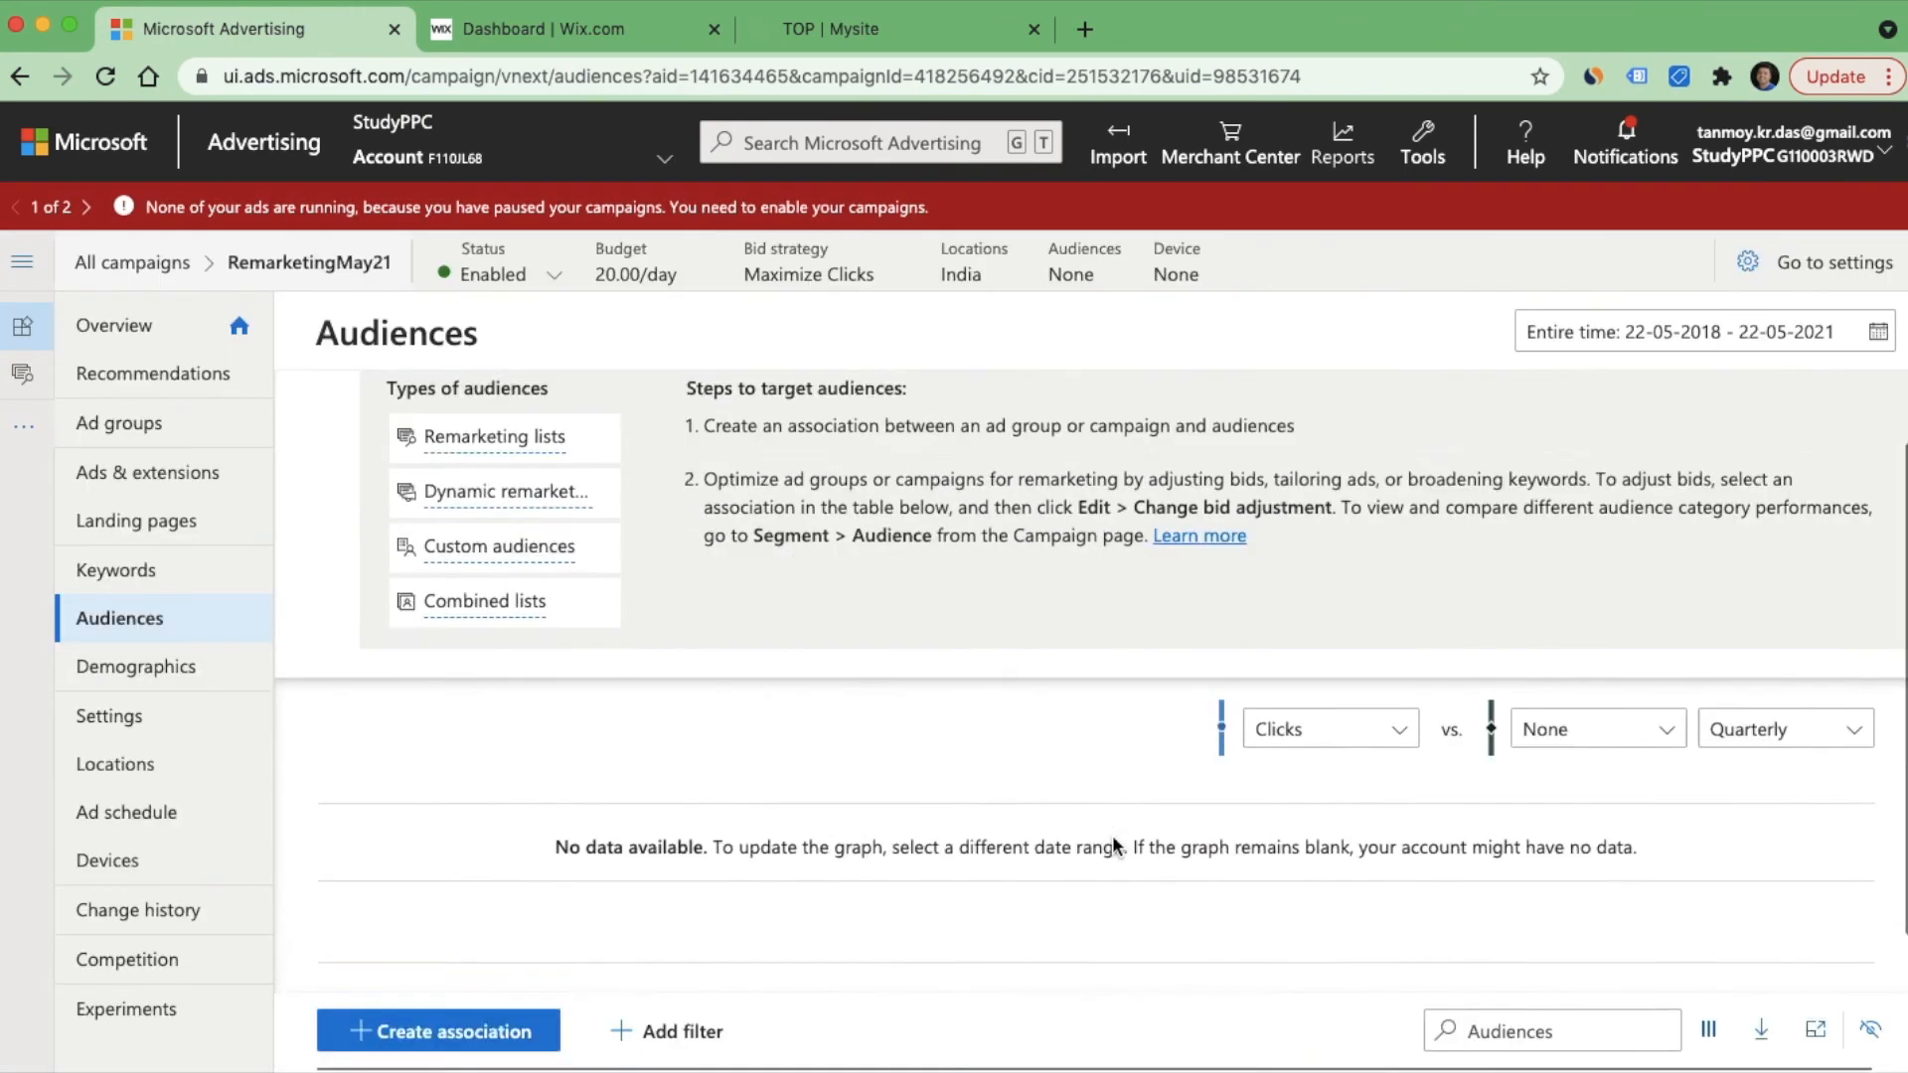
scroll(1113, 839, "down", 4)
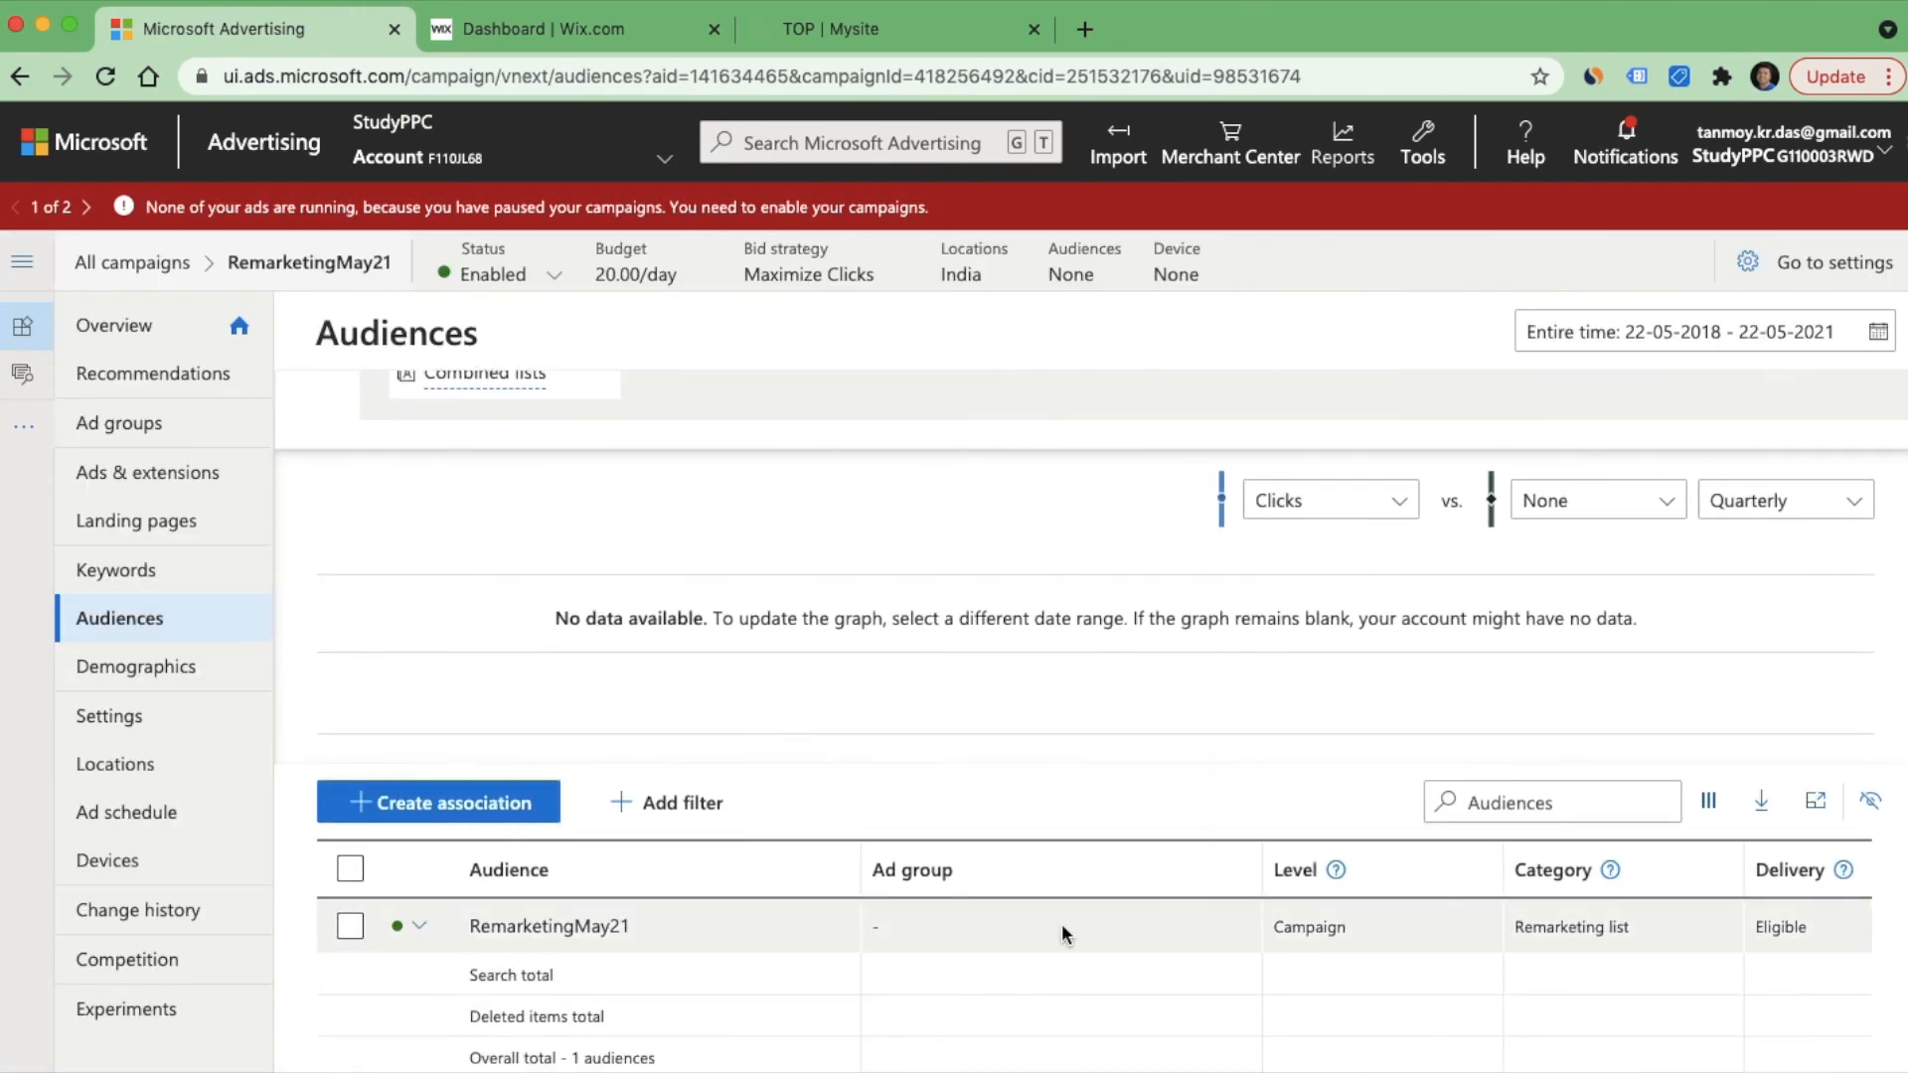